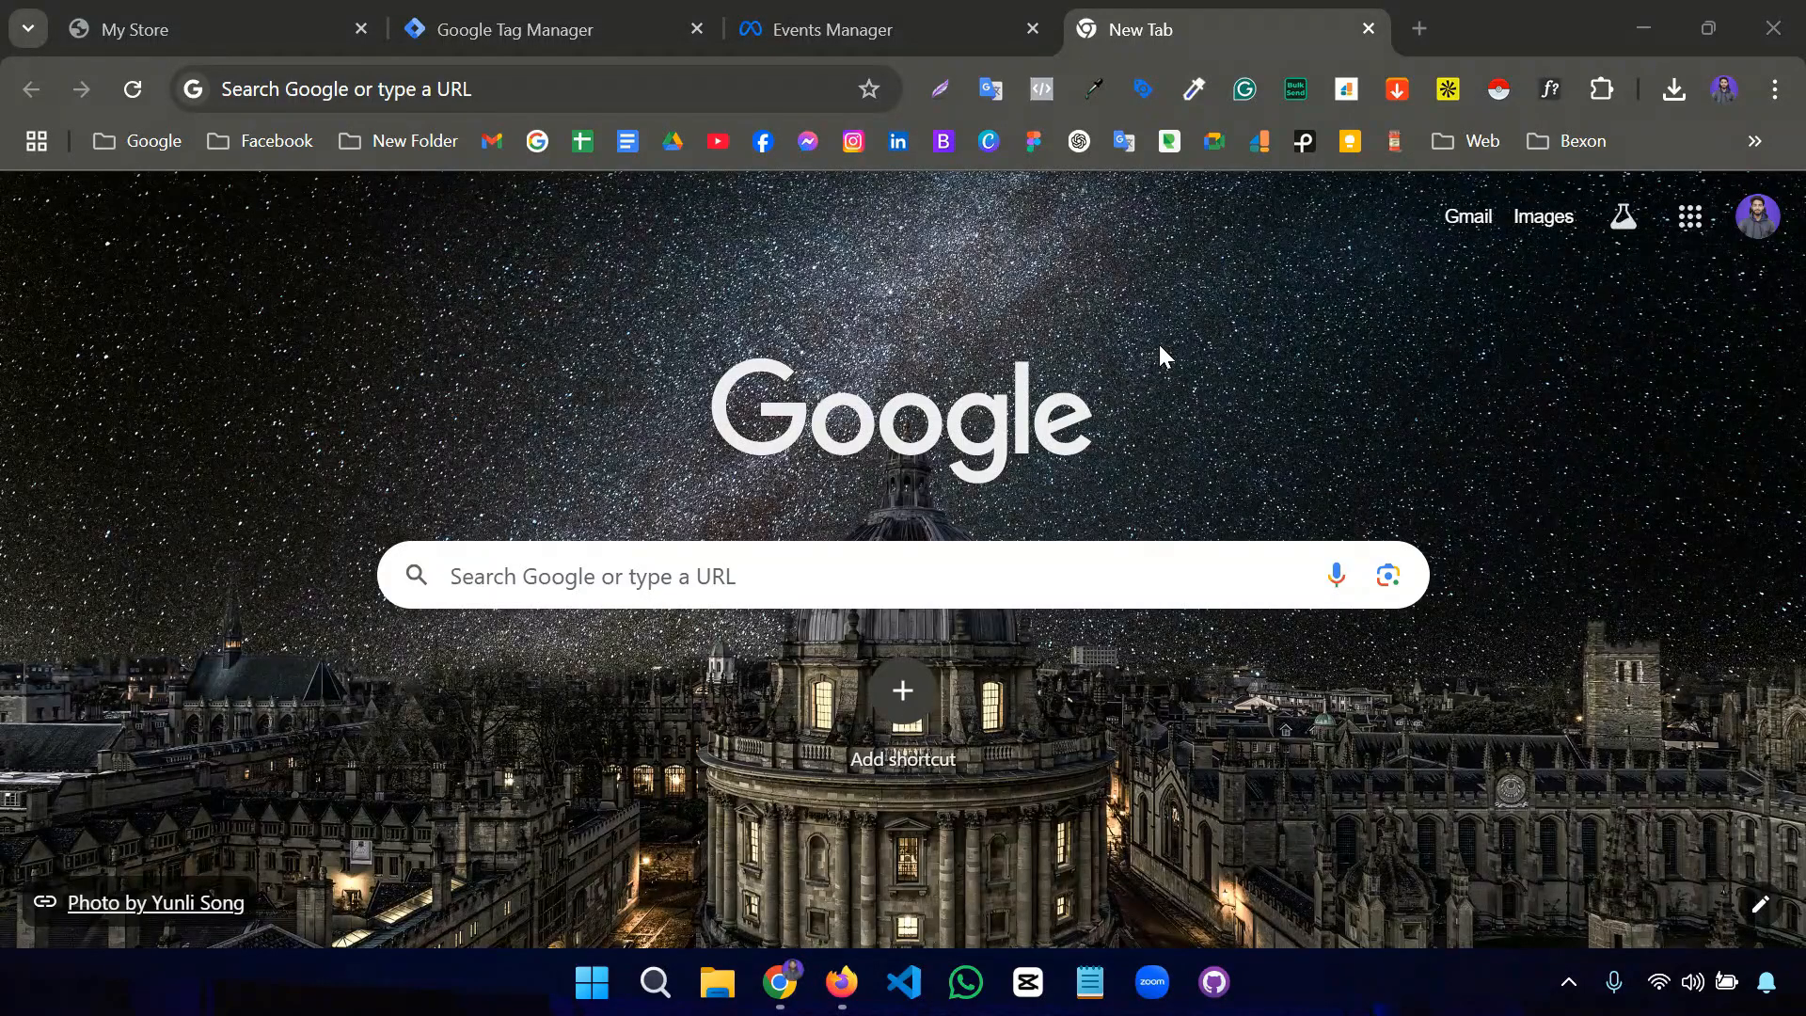
Look over the store's home page, the Tag Manager workspace overview and the Mega Mart Pixel in Meta Events Manager.
{"action": "left_click", "coordinate": [169, 35]}
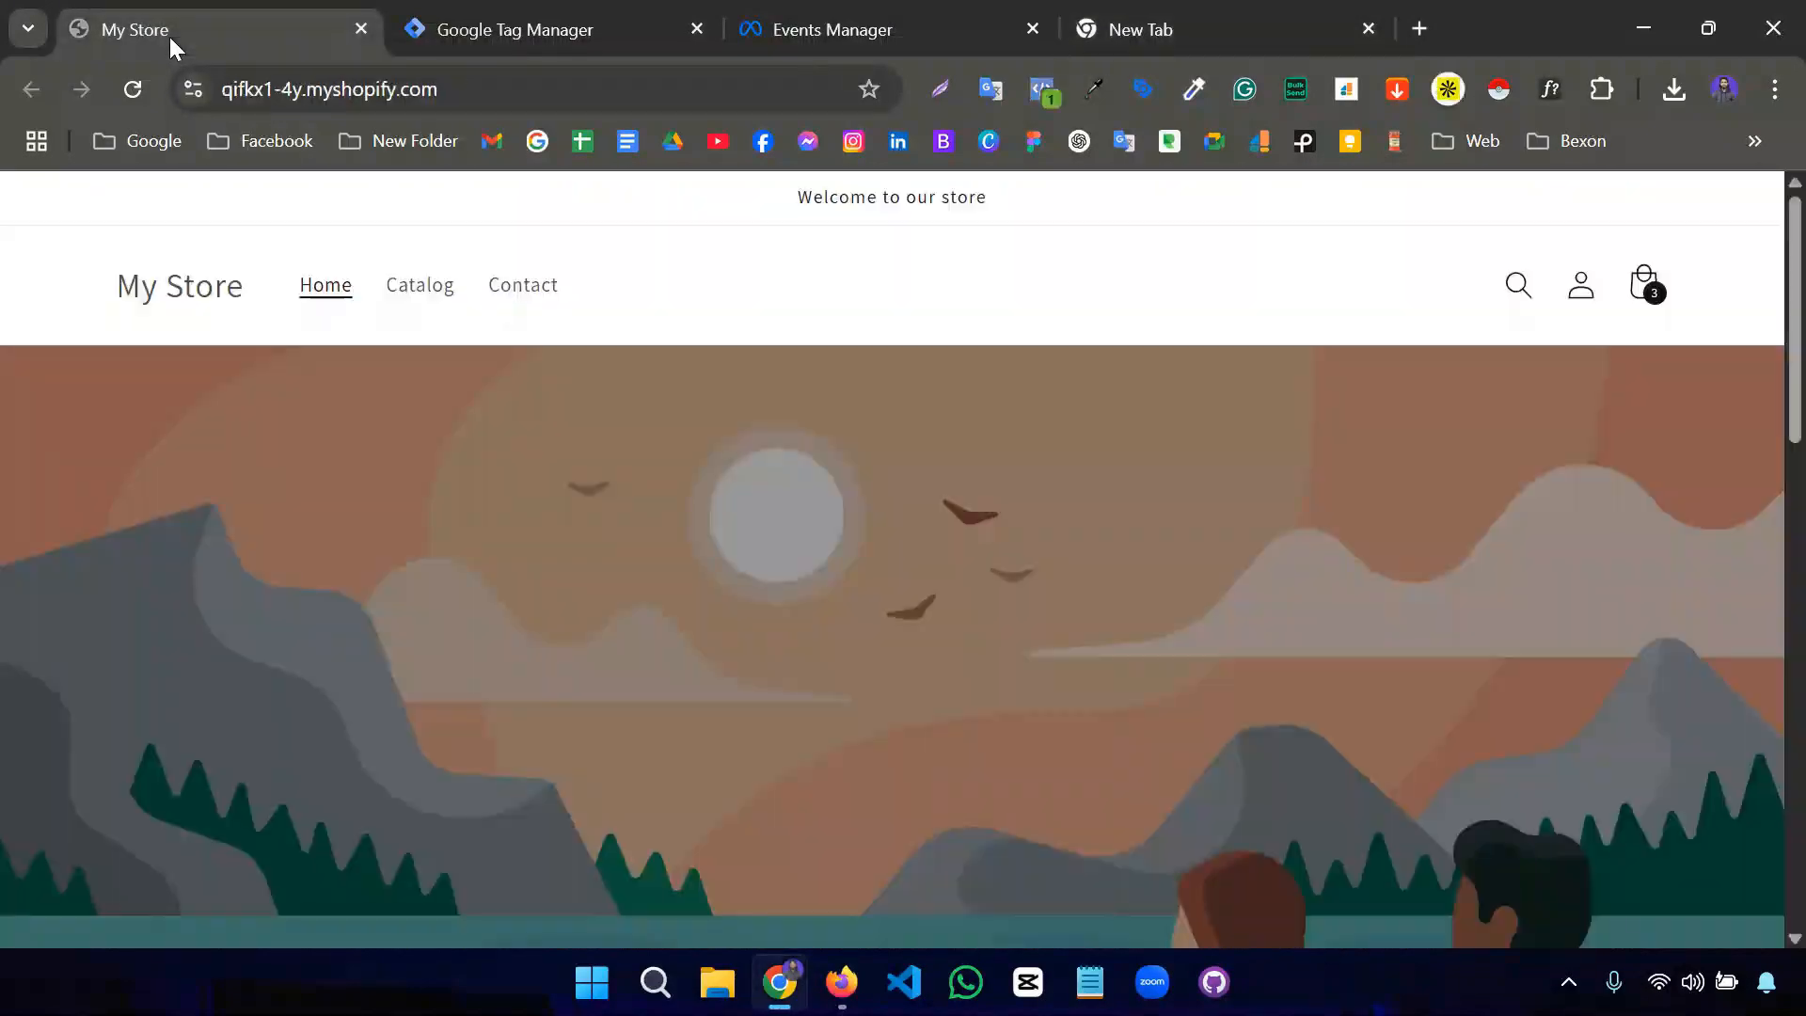
{"action": "left_click", "coordinate": [475, 30]}
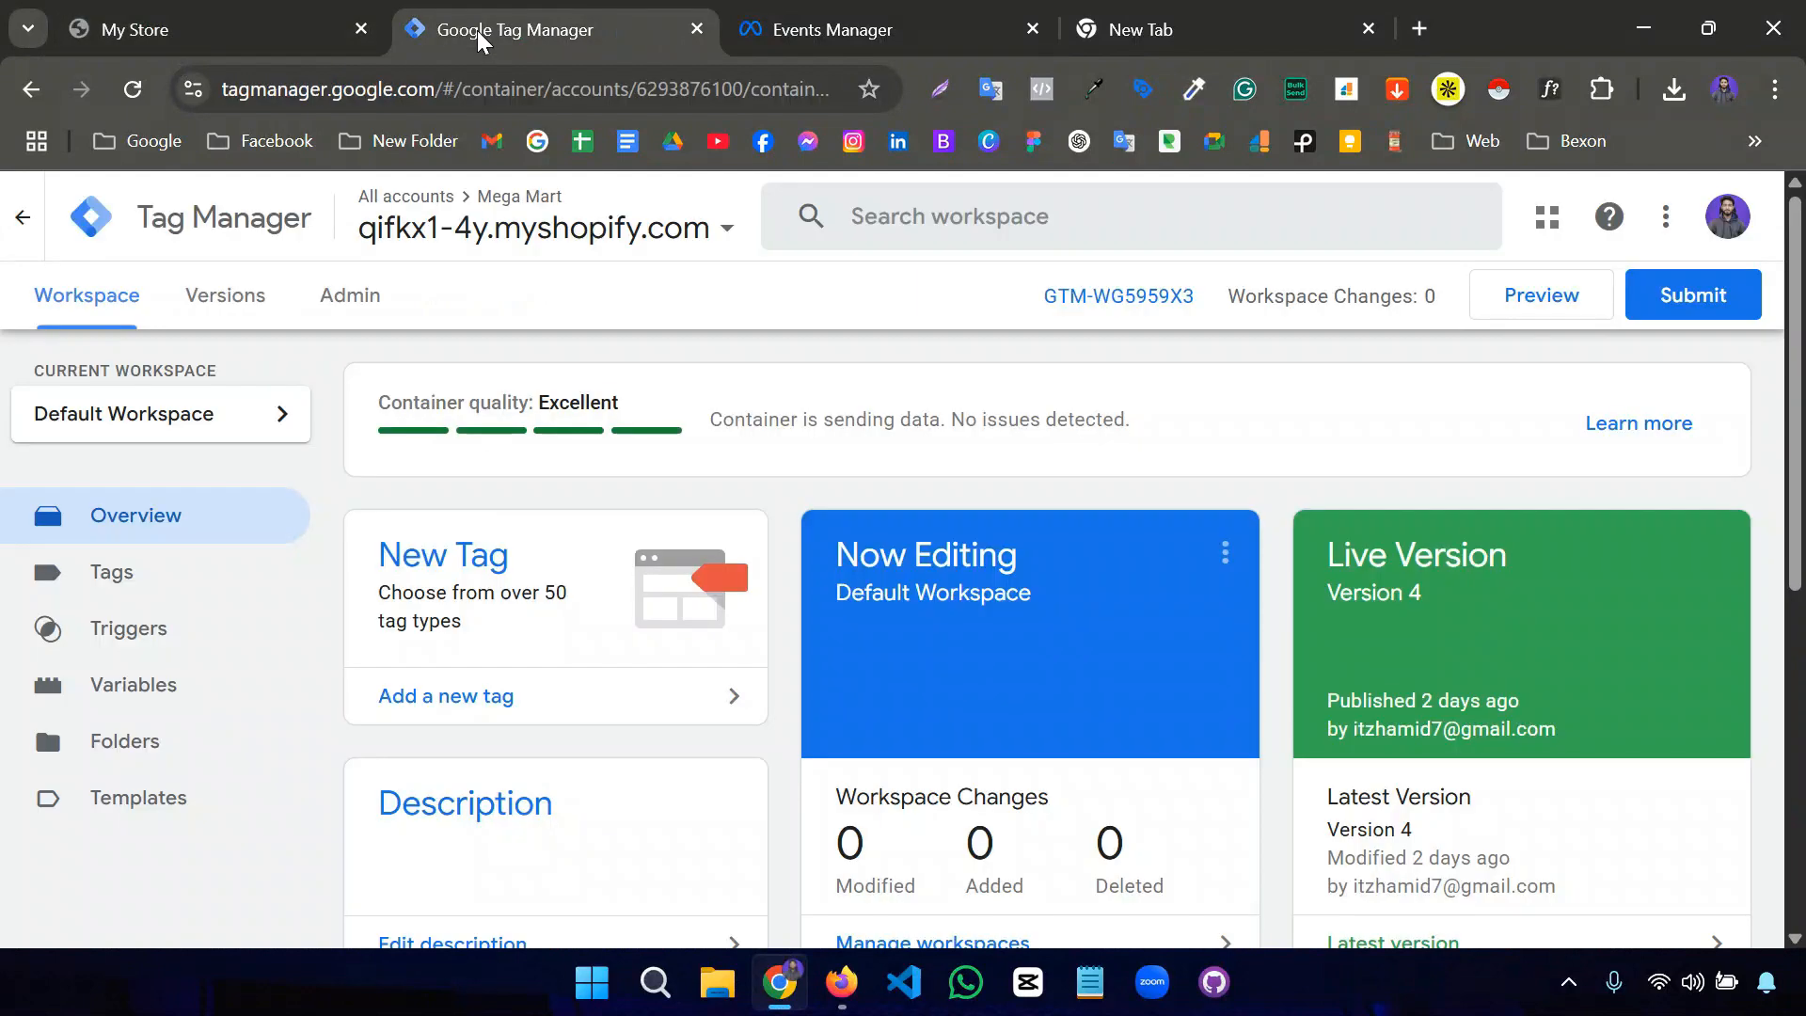
{"action": "left_click", "coordinate": [816, 32]}
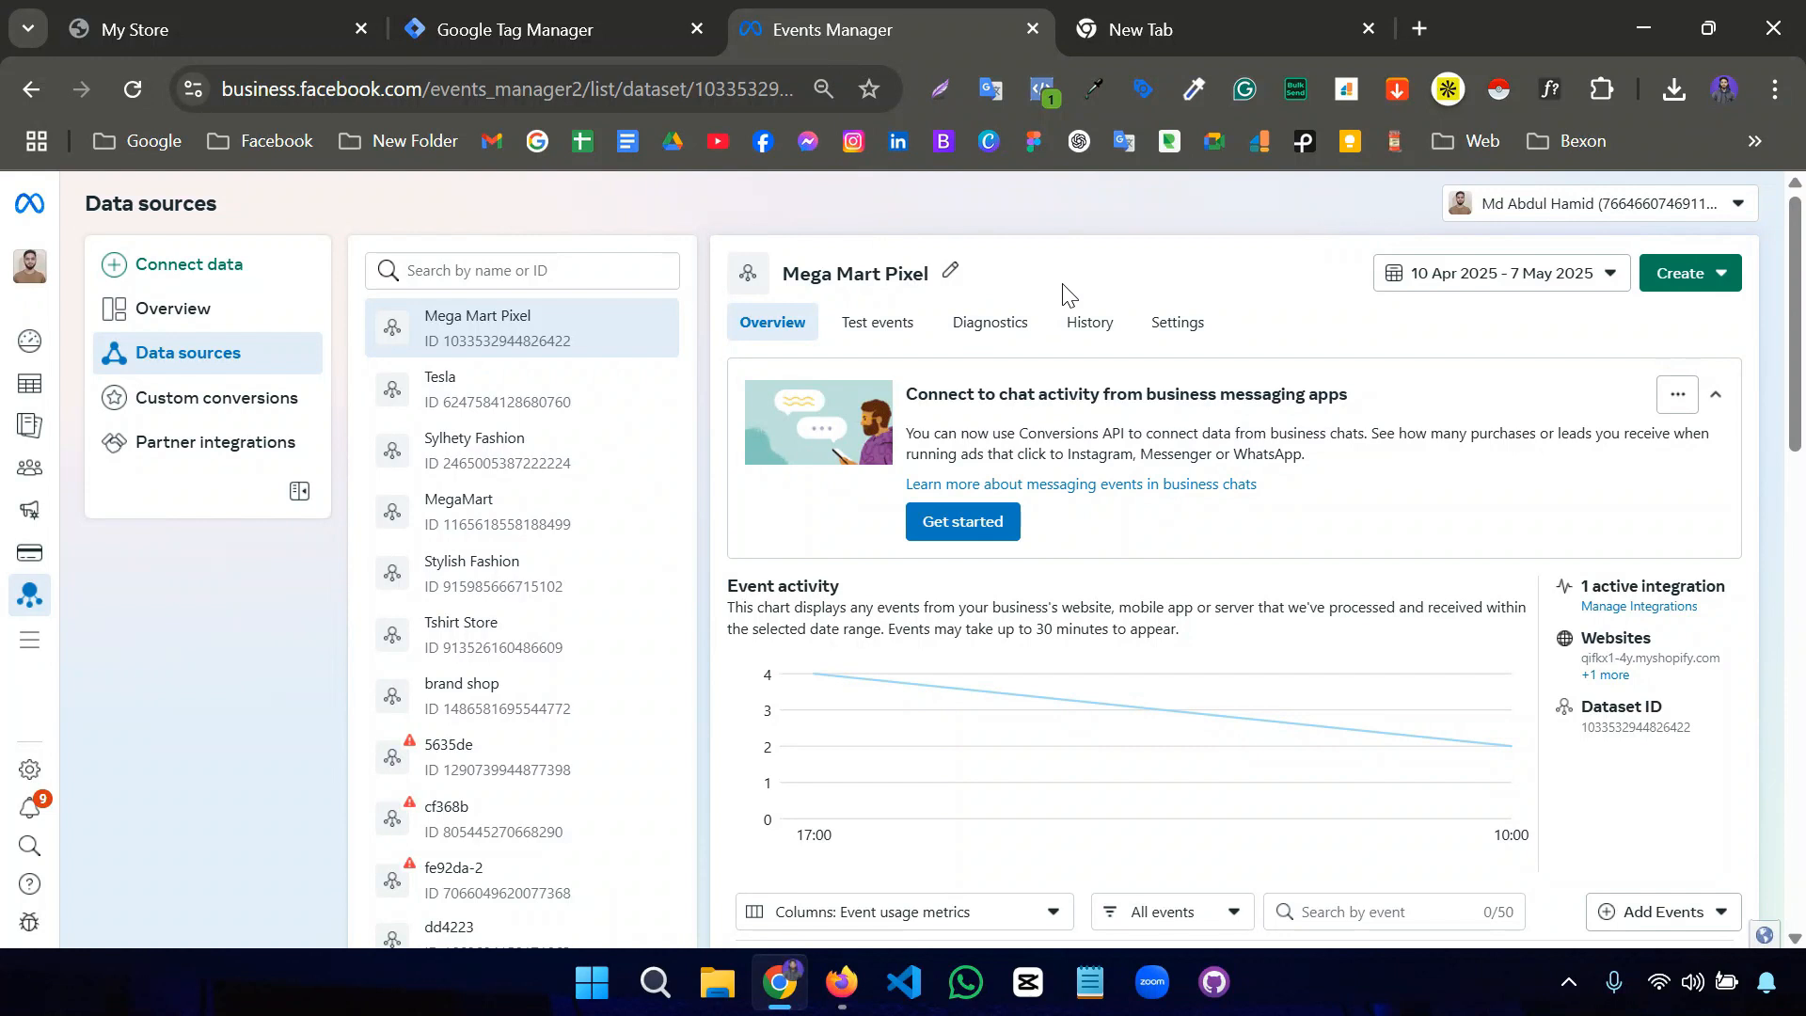
Create a new tag in the Google Tag Manager workspace and choose Facebook Pixel from the template gallery as its type.
{"action": "left_click", "coordinate": [544, 38]}
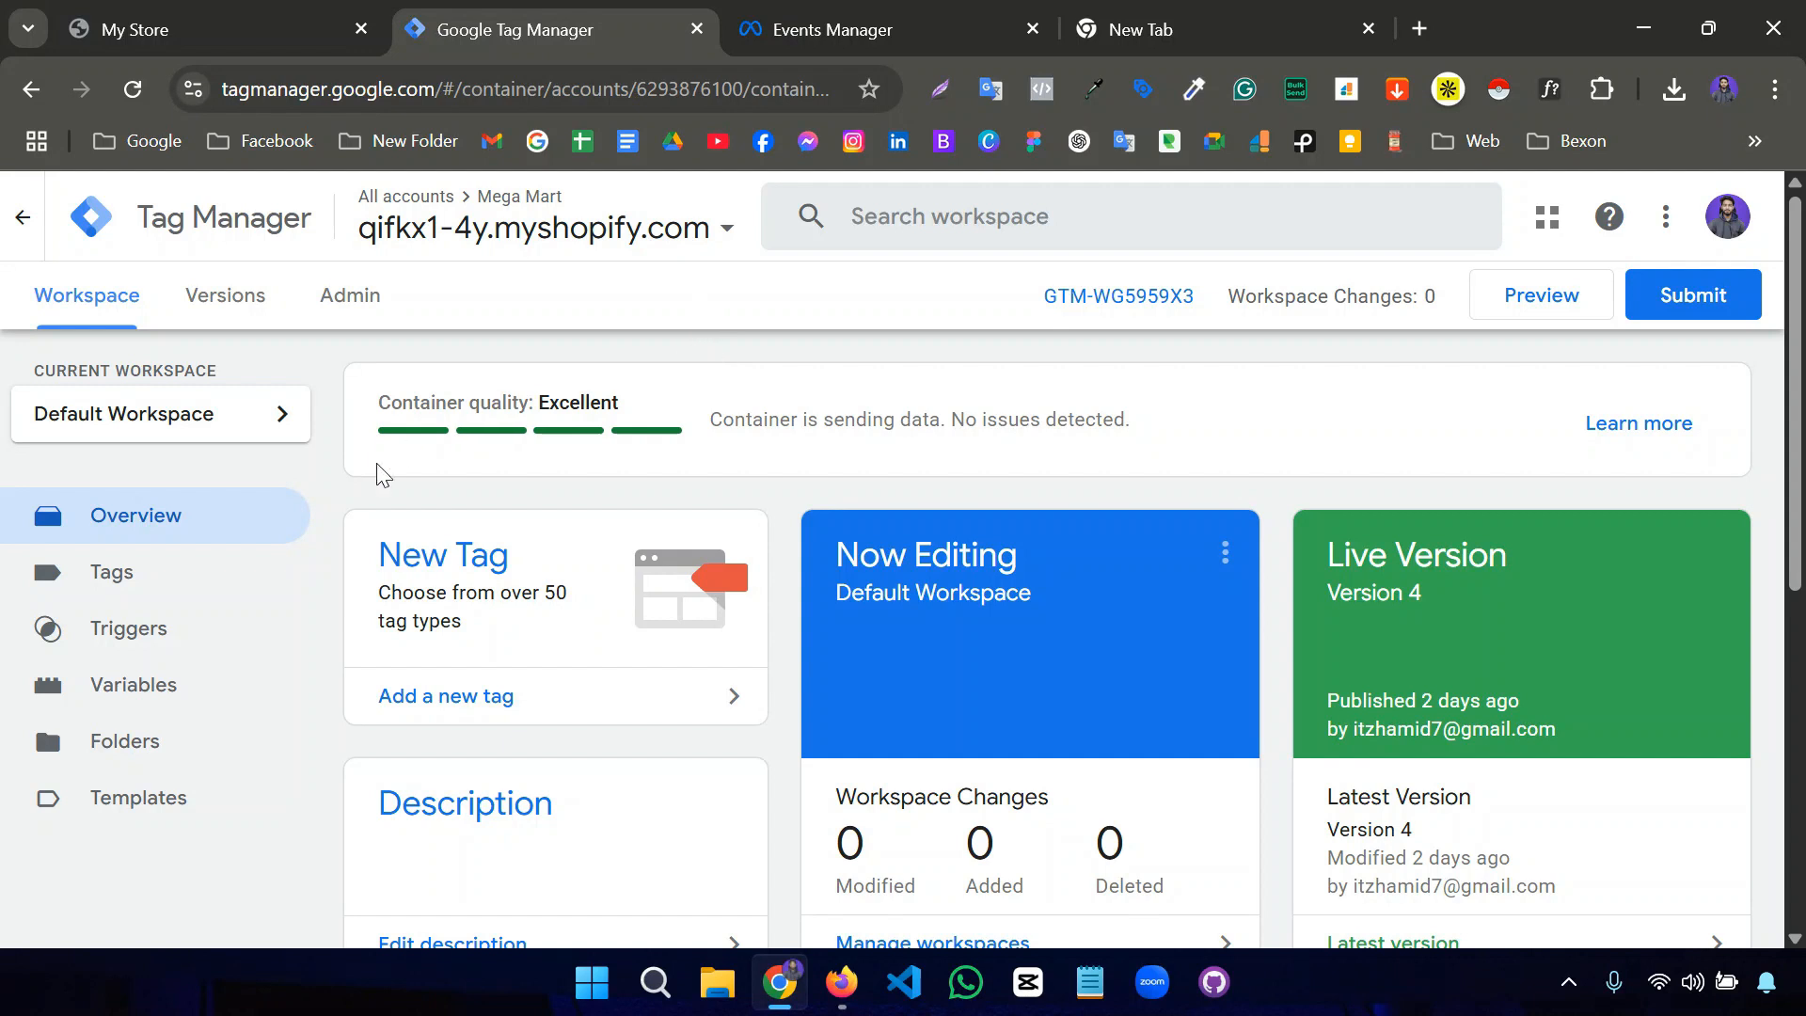
{"action": "left_click", "coordinate": [162, 582]}
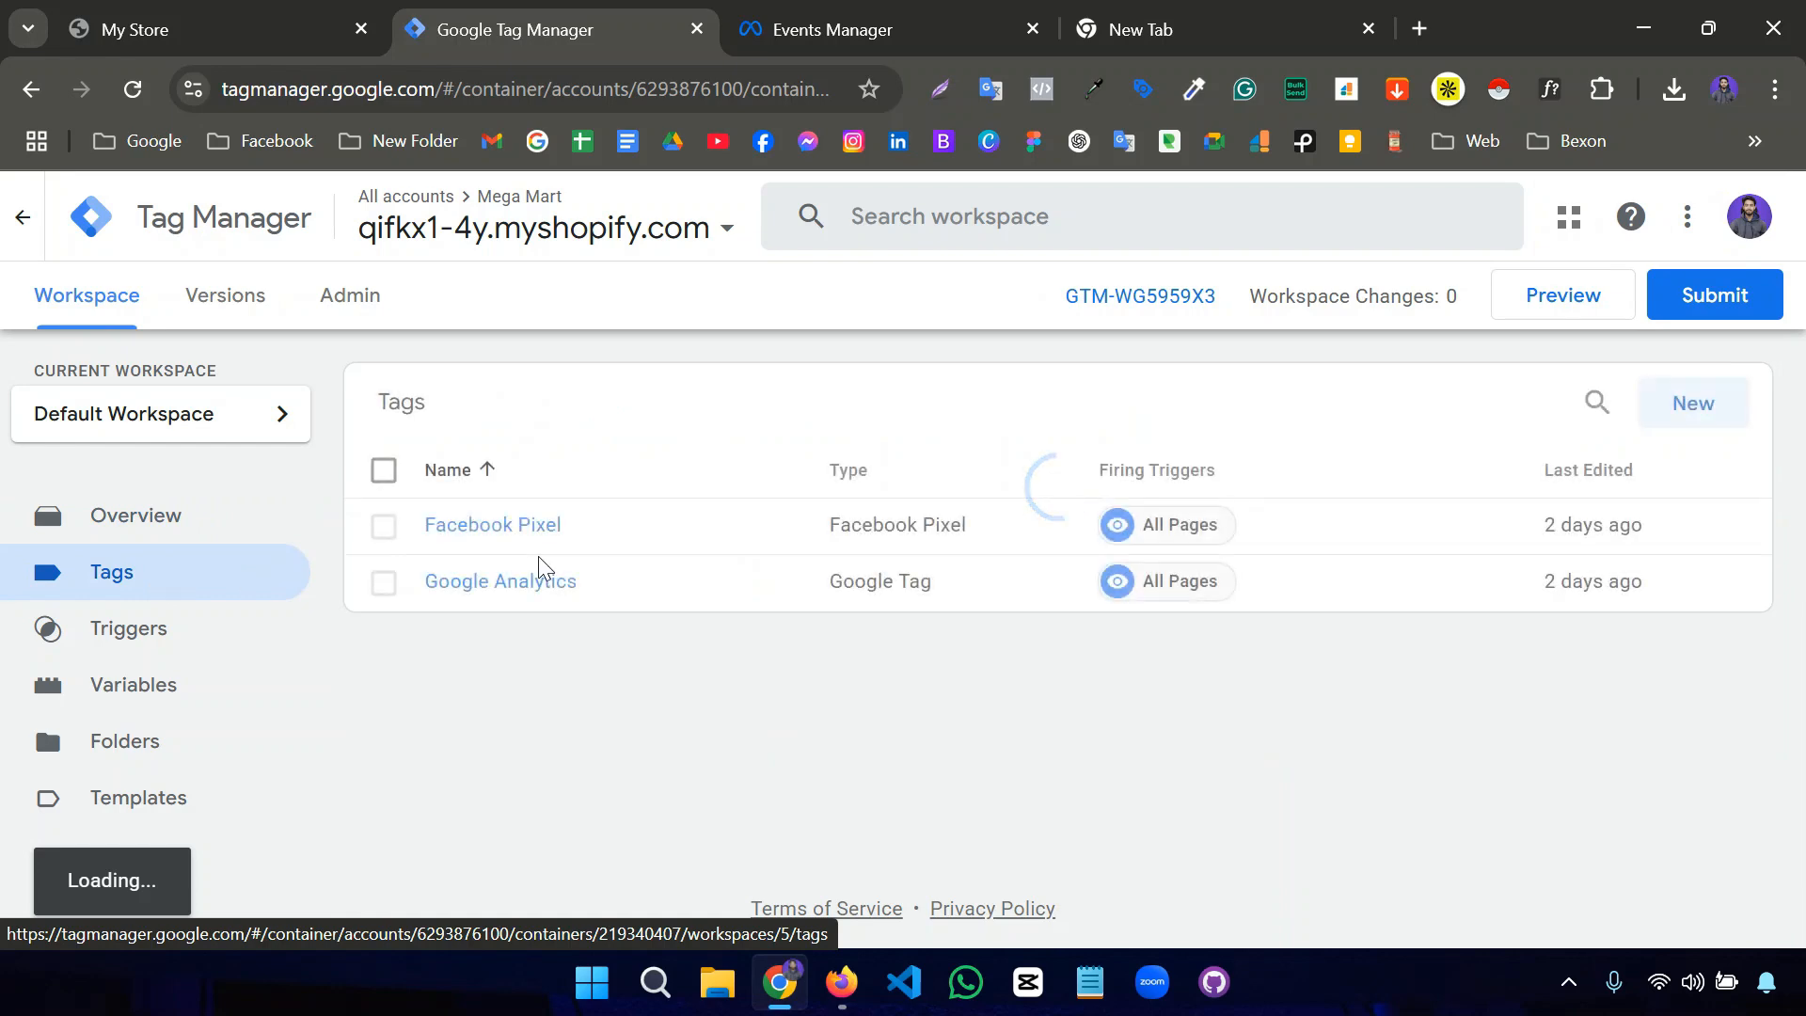
{"action": "left_click", "coordinate": [1692, 404]}
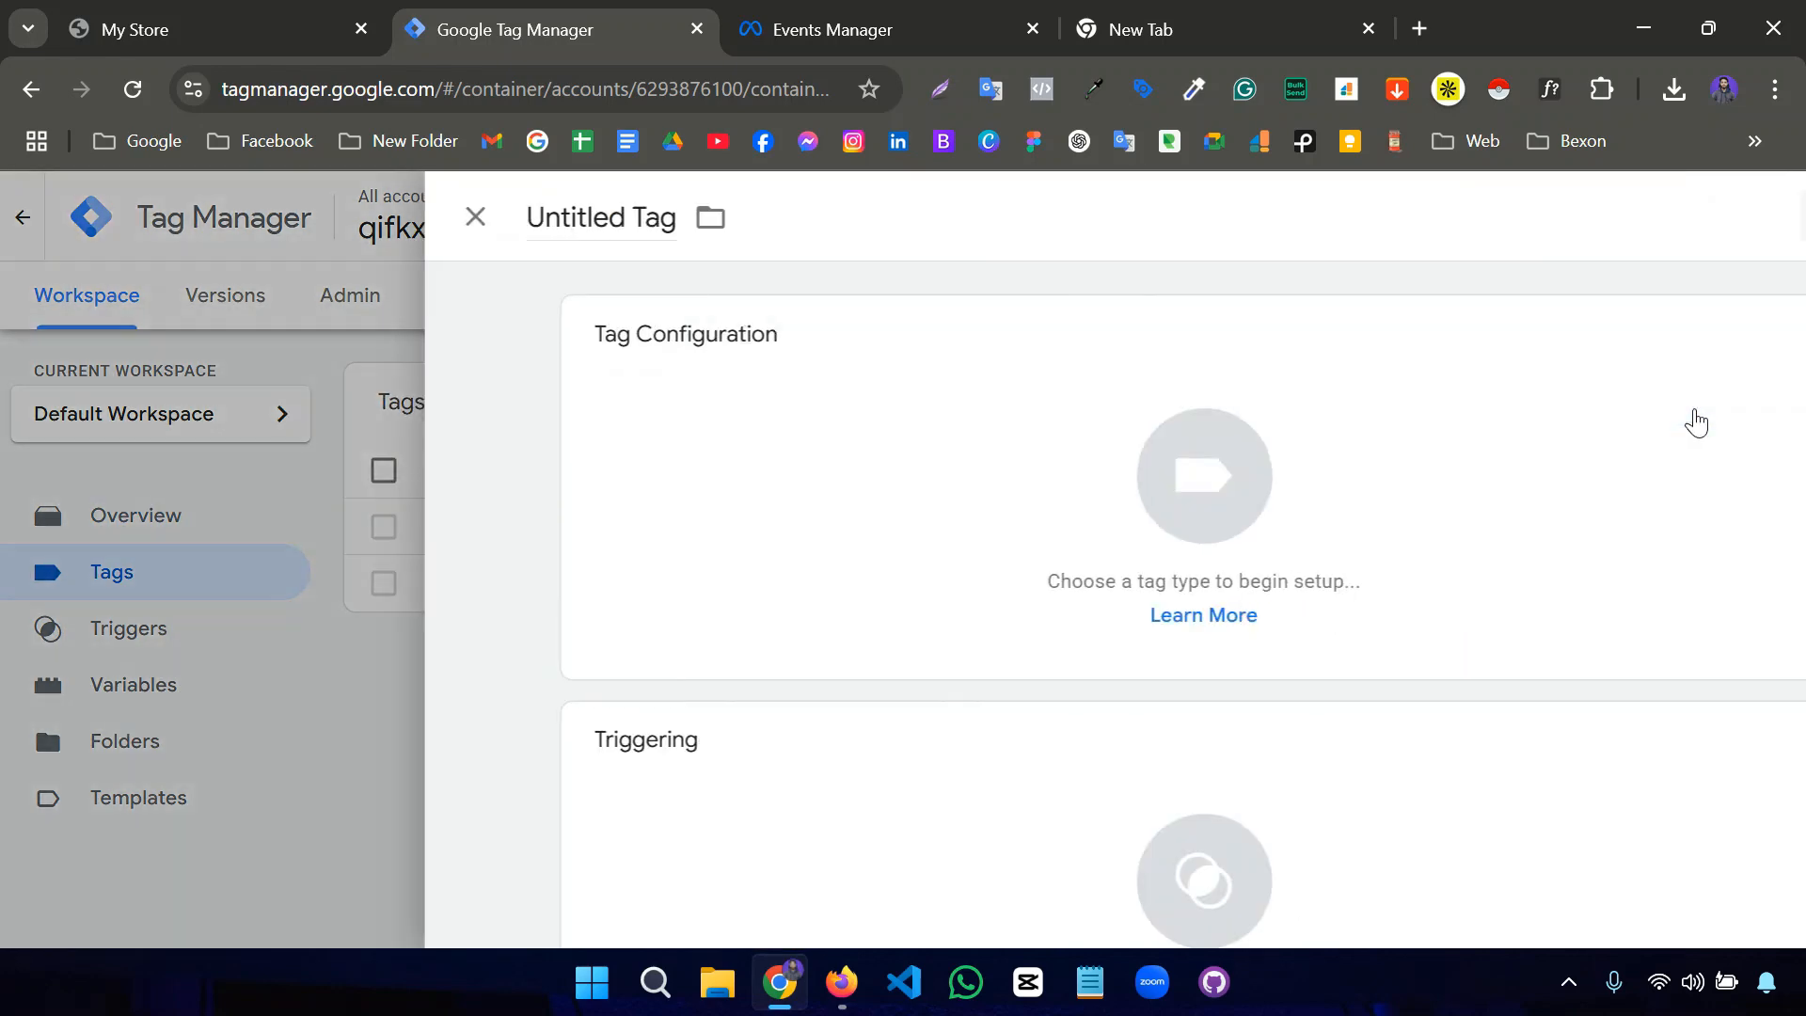
{"action": "left_click", "coordinate": [681, 470]}
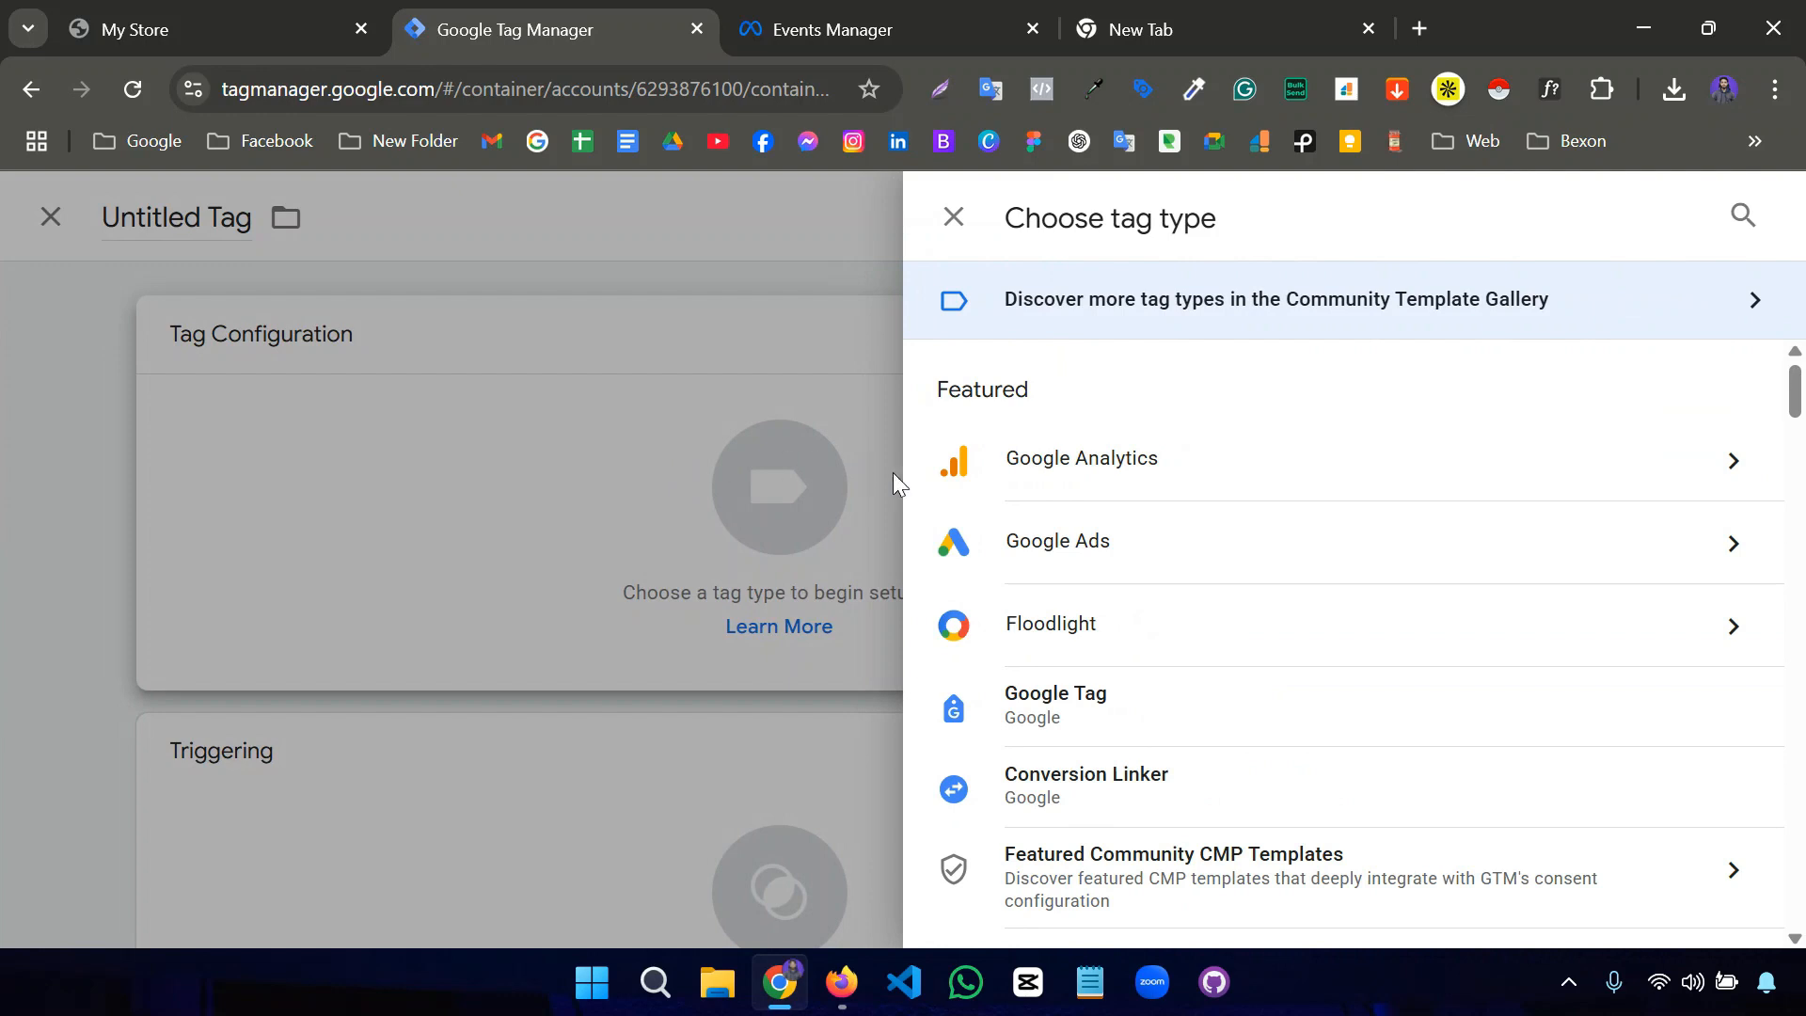
{"action": "scroll", "coordinate": [1199, 527], "scroll_direction": "down", "scroll_amount": 3}
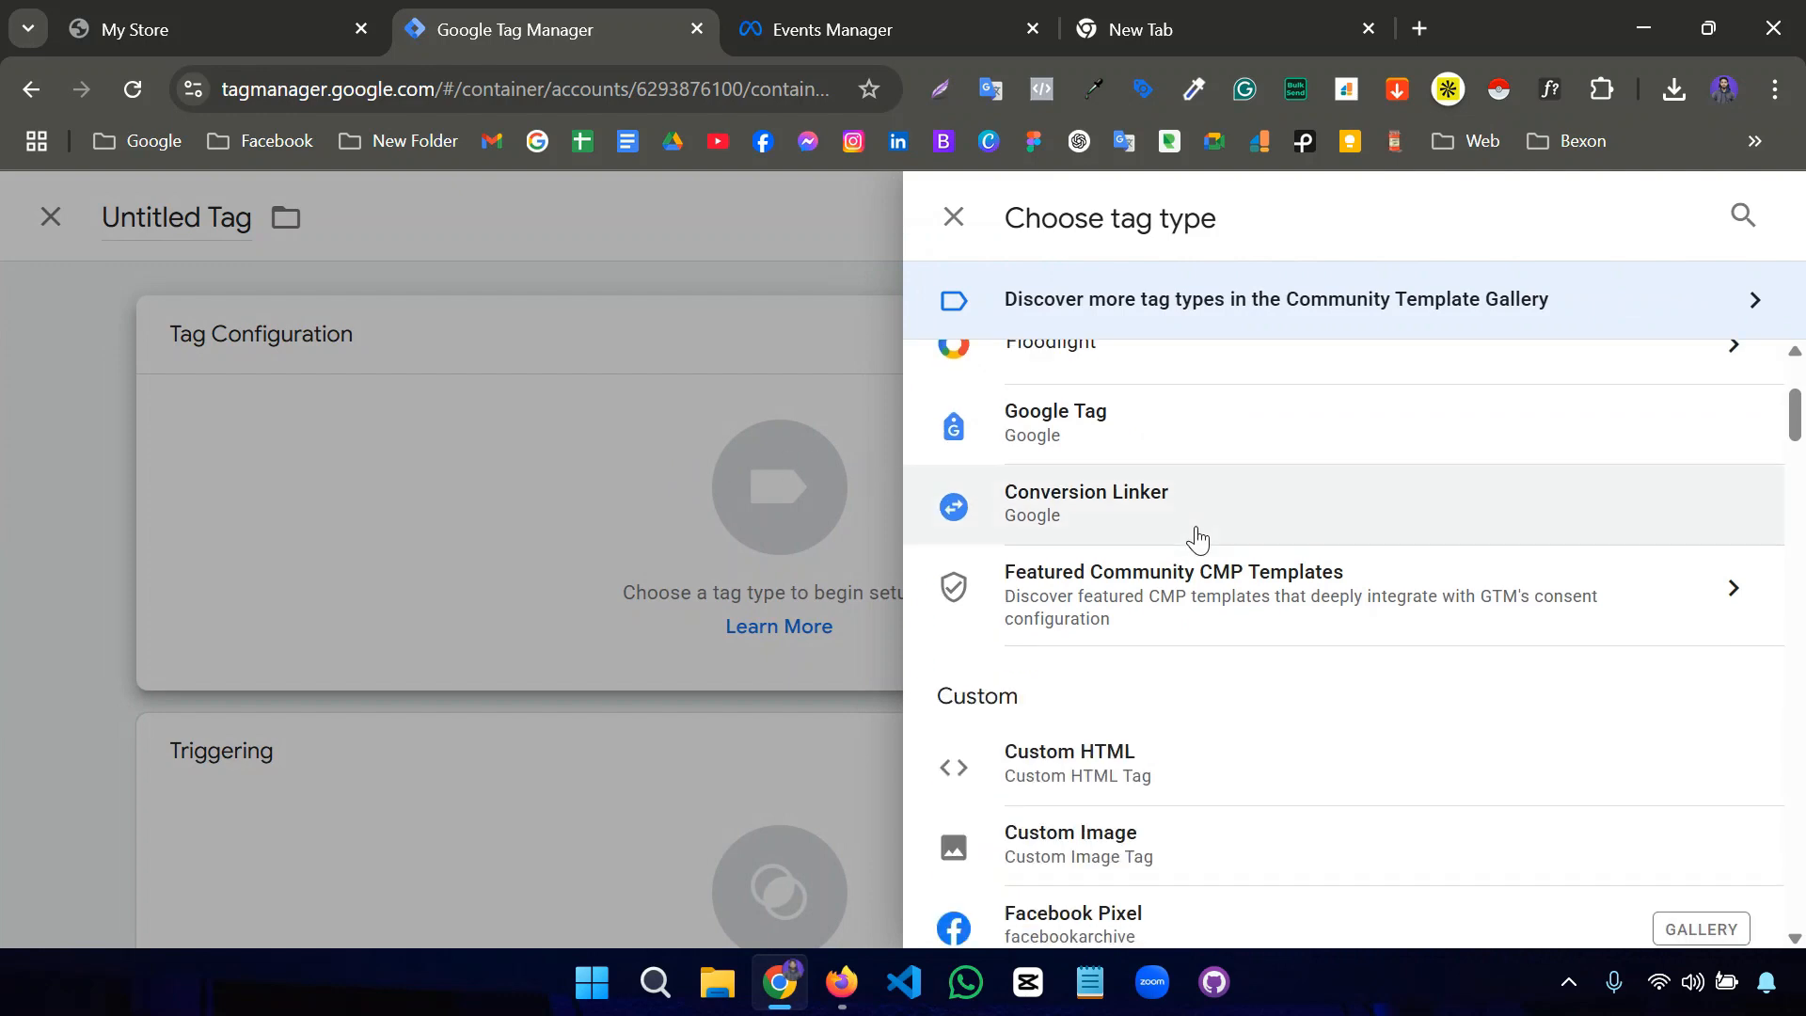
{"action": "scroll", "coordinate": [1197, 539], "scroll_direction": "down", "scroll_amount": 2}
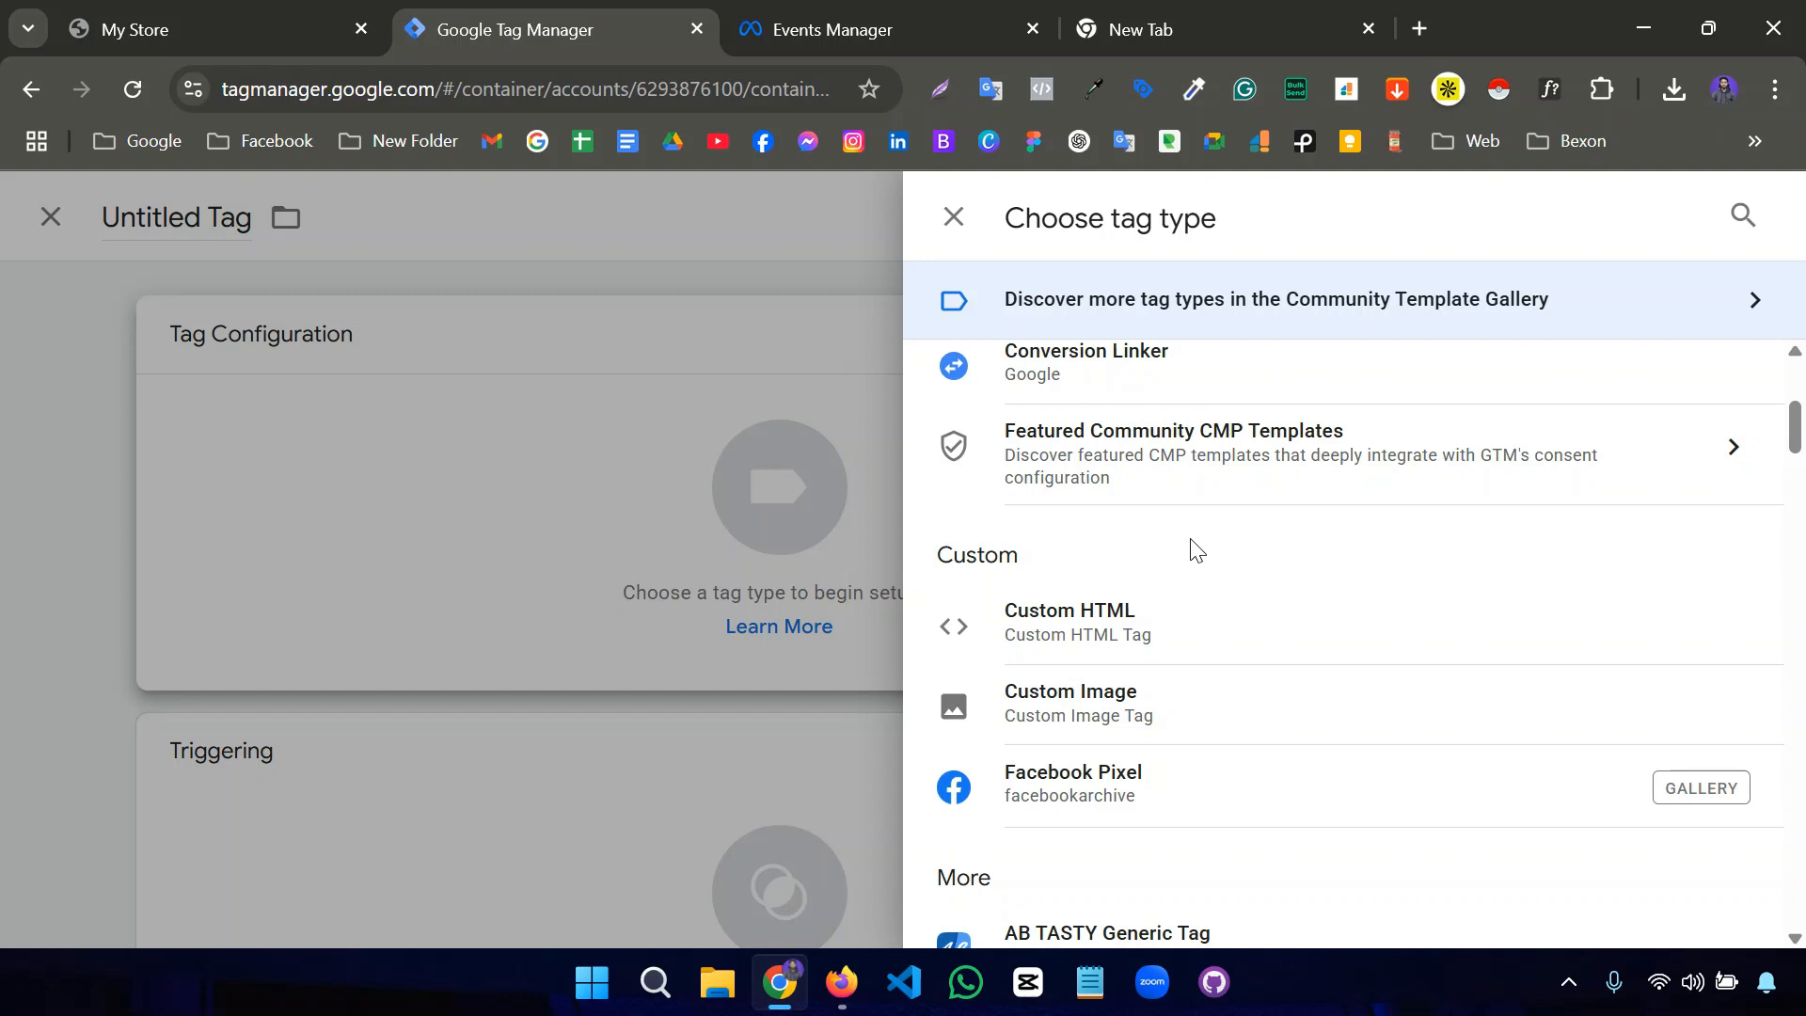
{"action": "scroll", "coordinate": [1195, 564], "scroll_direction": "down", "scroll_amount": 2}
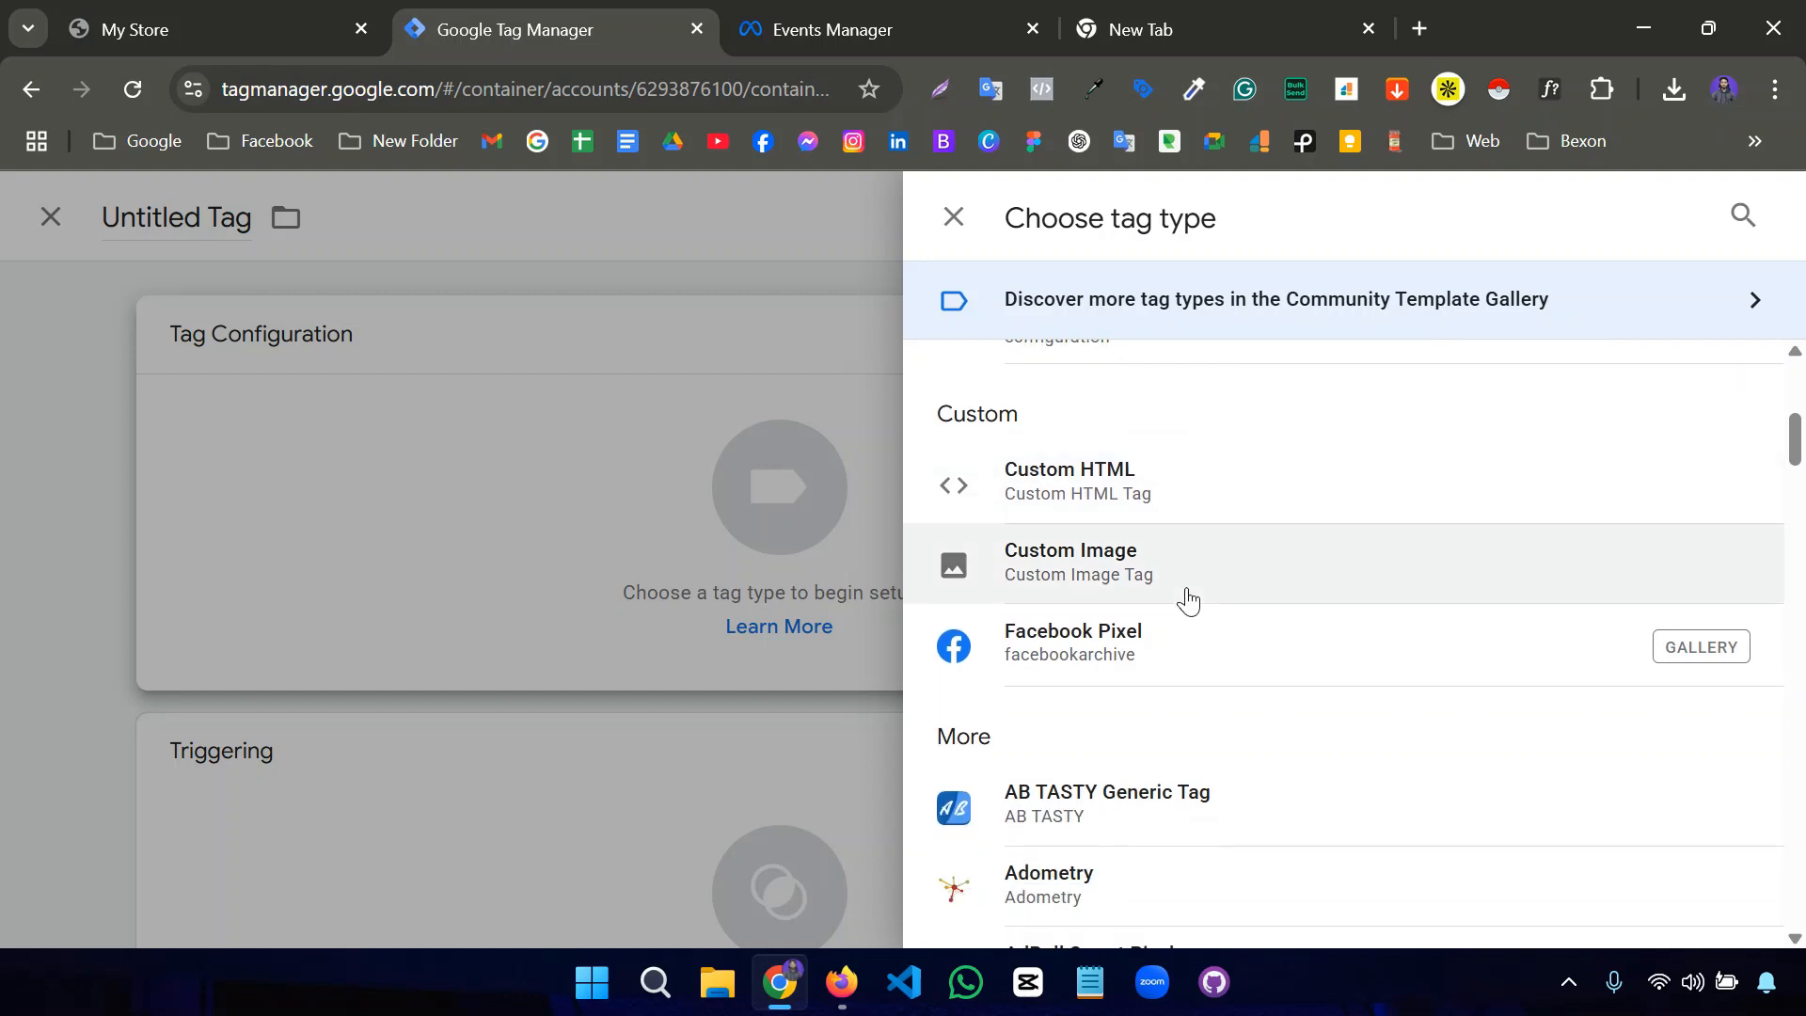
{"action": "left_click", "coordinate": [1174, 645]}
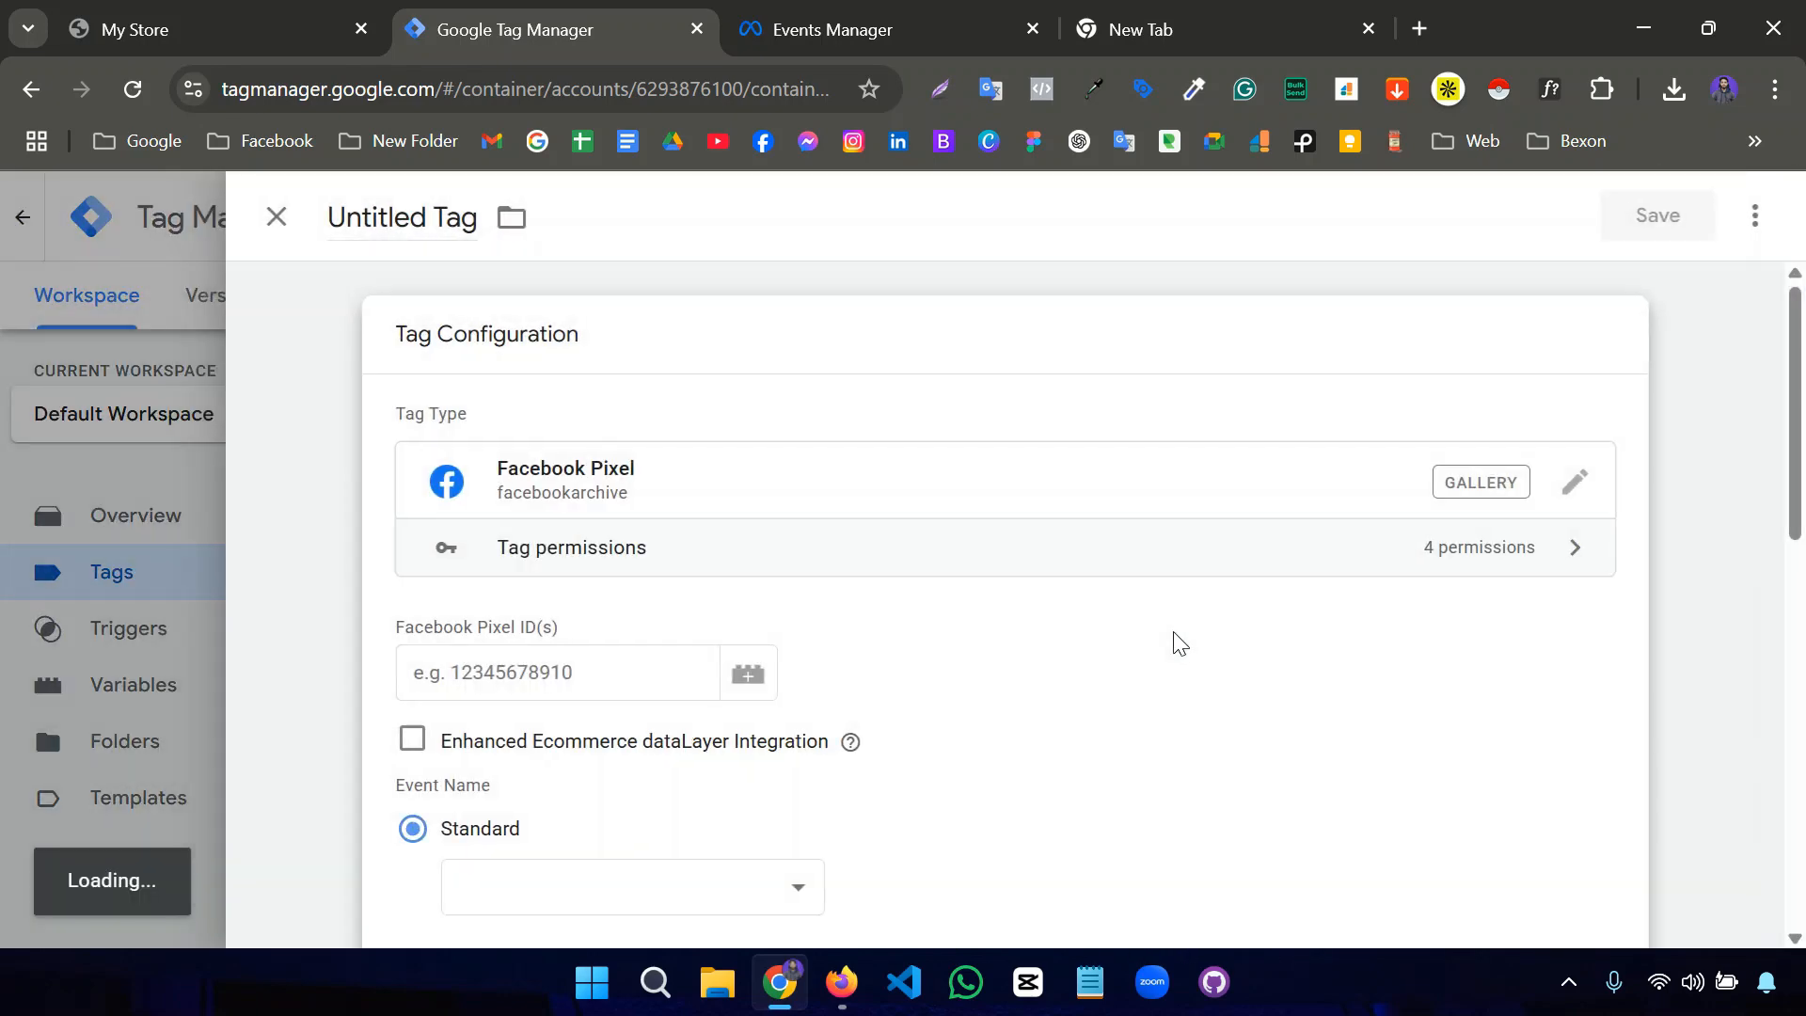
Copy the Mega Mart Pixel's dataset ID from its settings in Events Manager and paste it as the new tag's Facebook Pixel ID.
{"action": "scroll", "coordinate": [1173, 636], "scroll_direction": "down", "scroll_amount": 3}
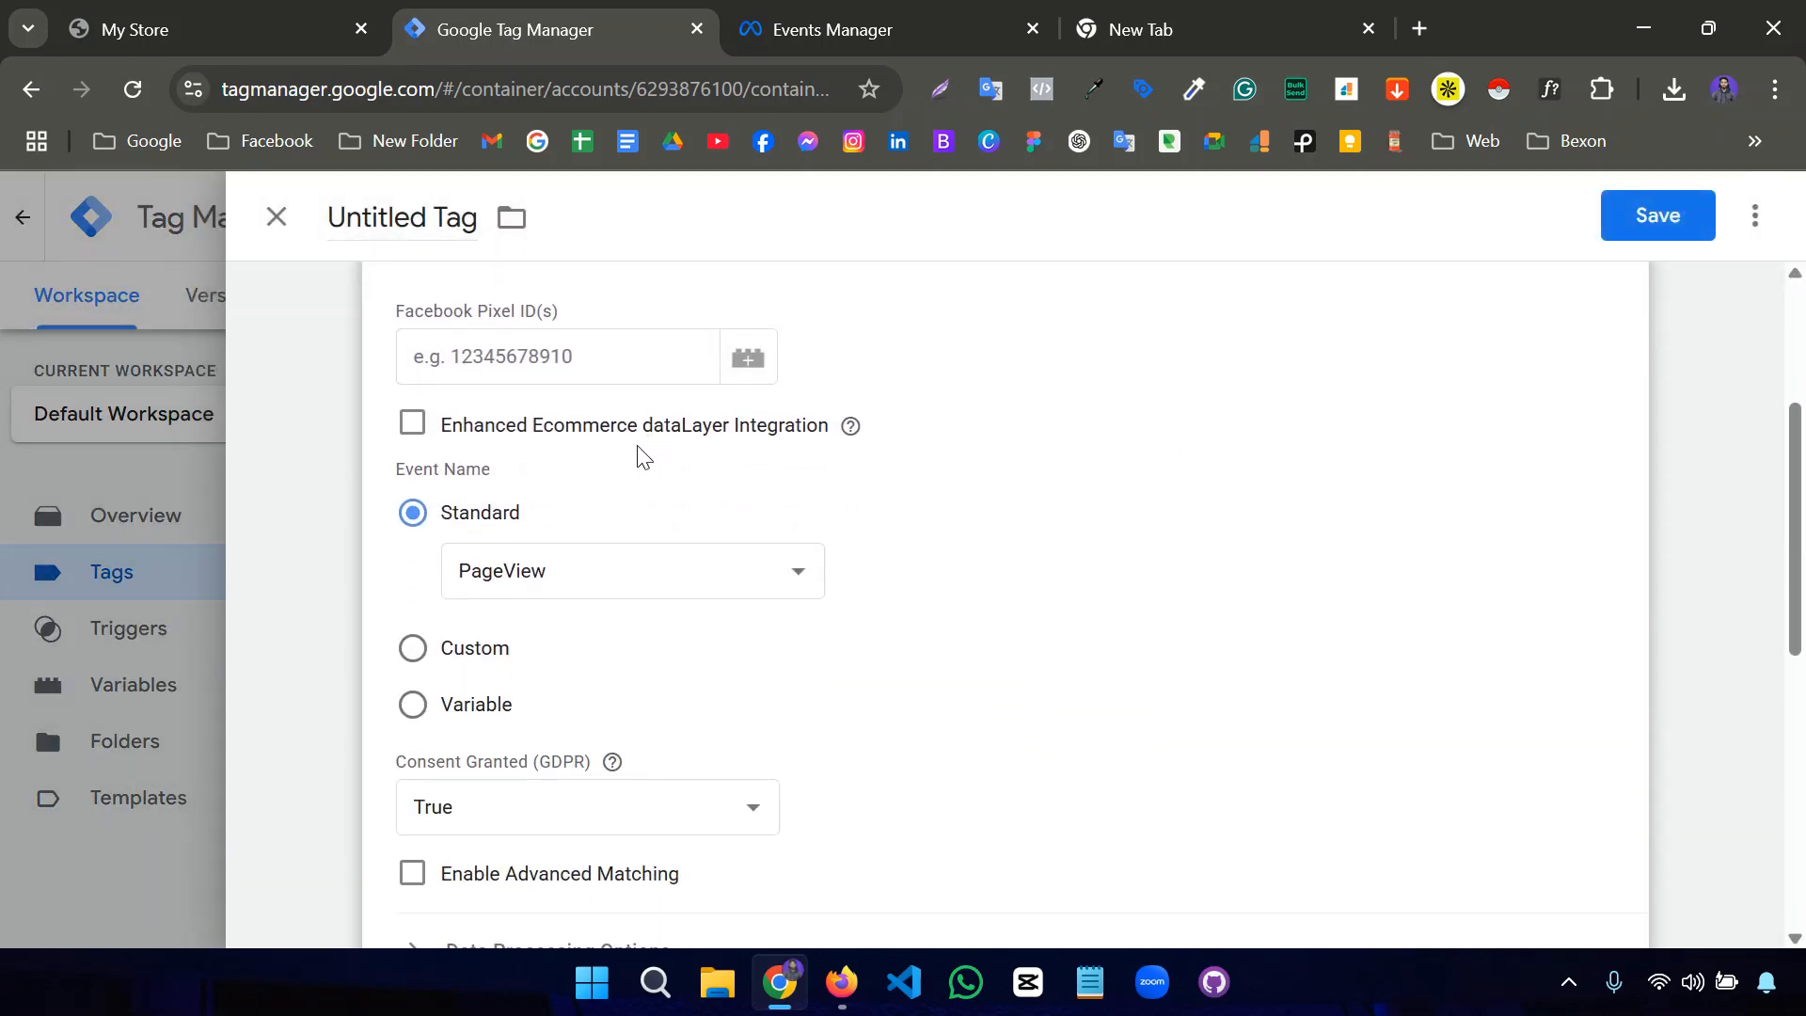
{"action": "left_click", "coordinate": [570, 366]}
{"action": "scroll", "coordinate": [578, 403], "scroll_direction": "up", "scroll_amount": 1}
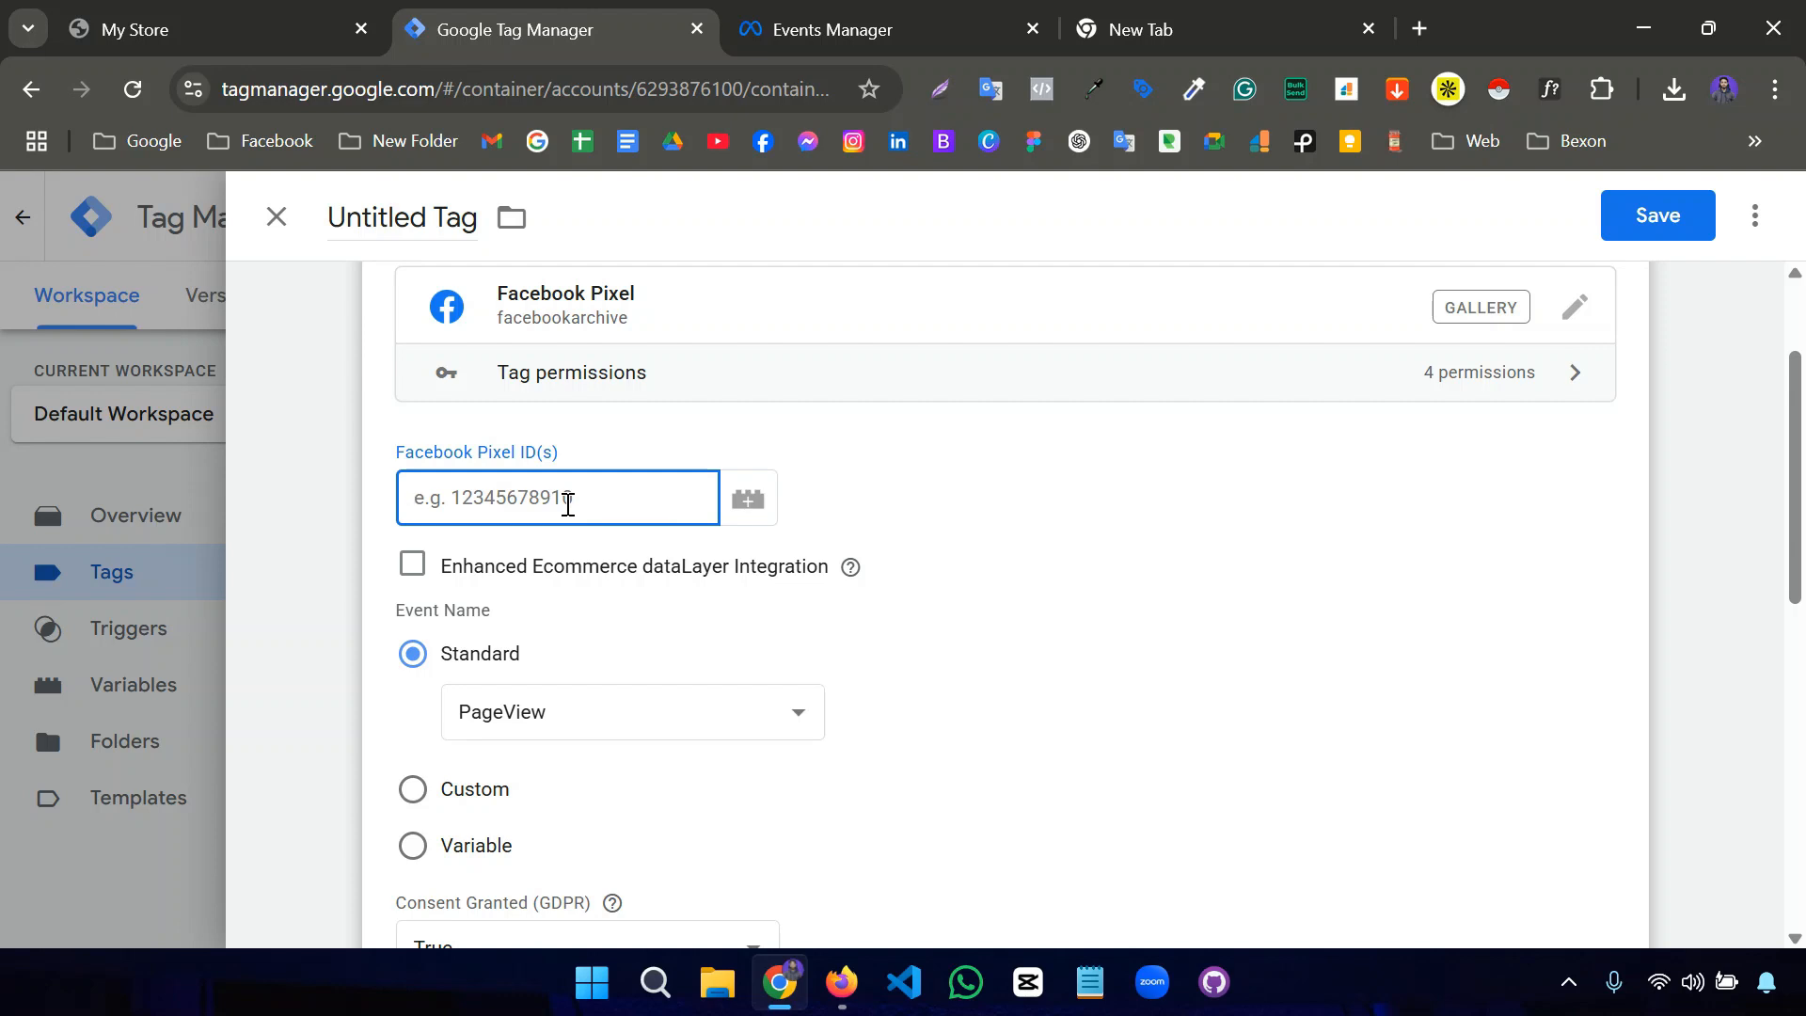
{"action": "left_click", "coordinate": [864, 31]}
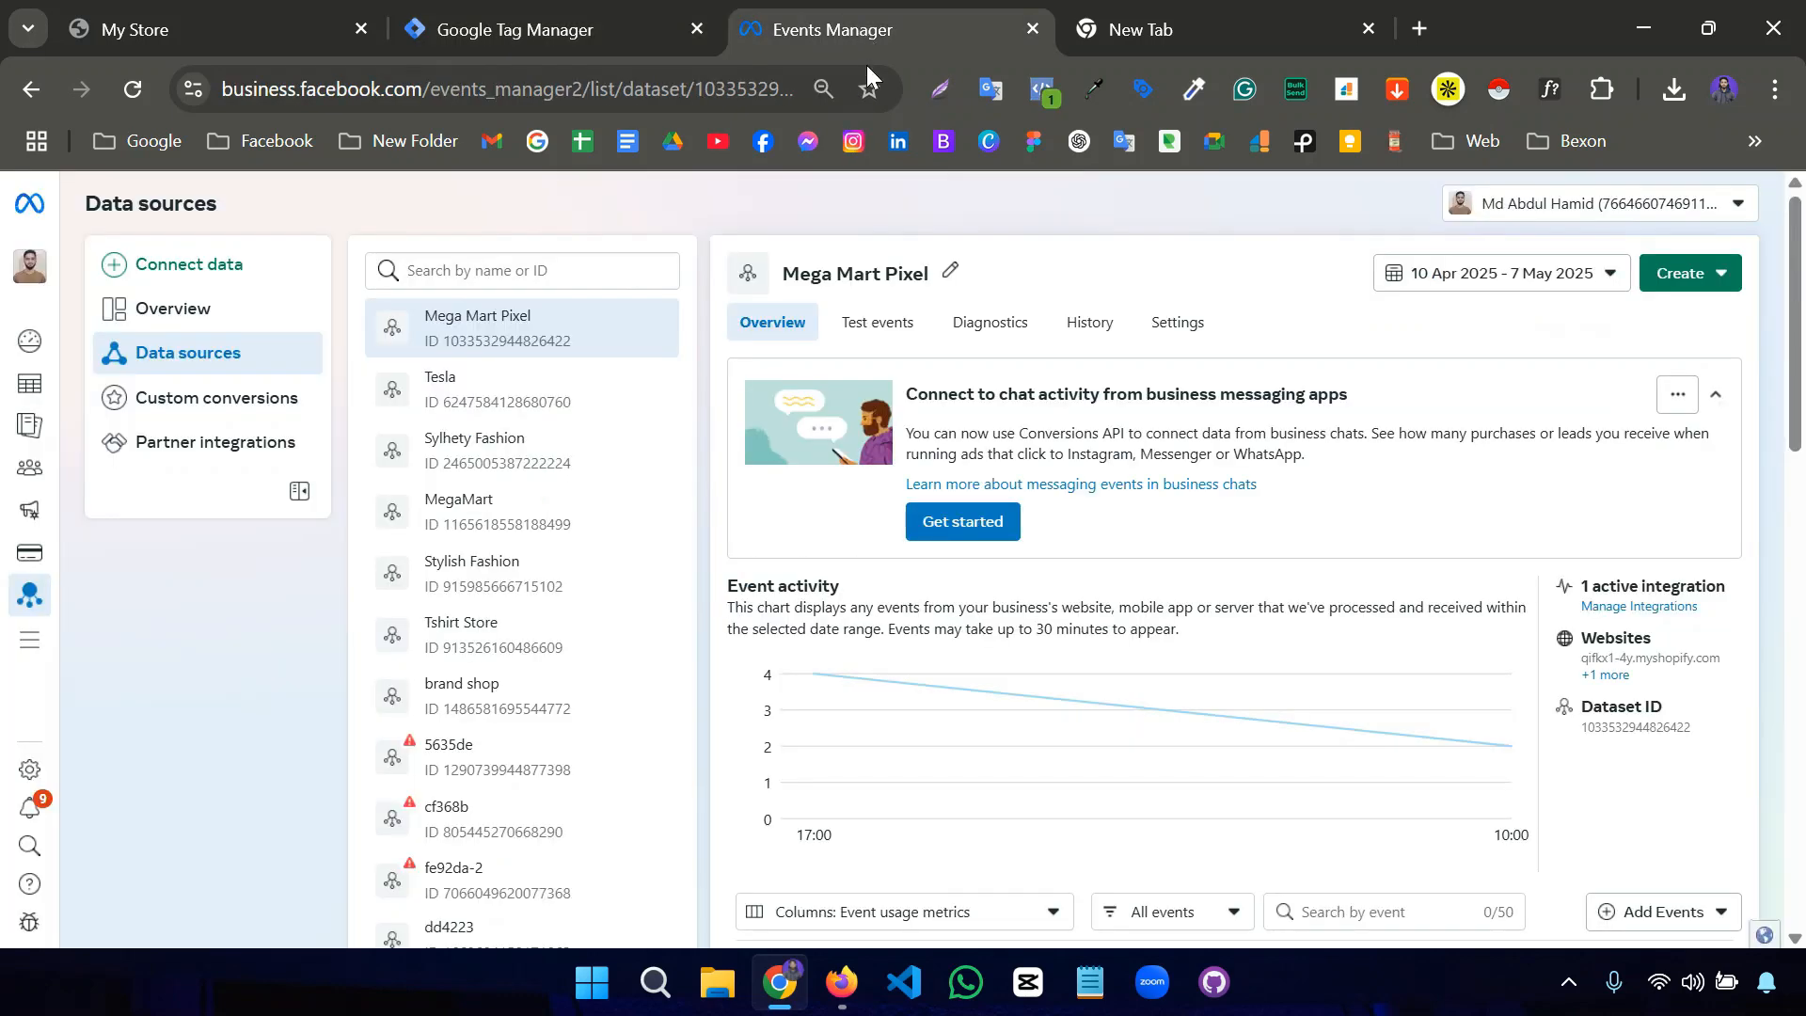
{"action": "left_click", "coordinate": [1178, 324]}
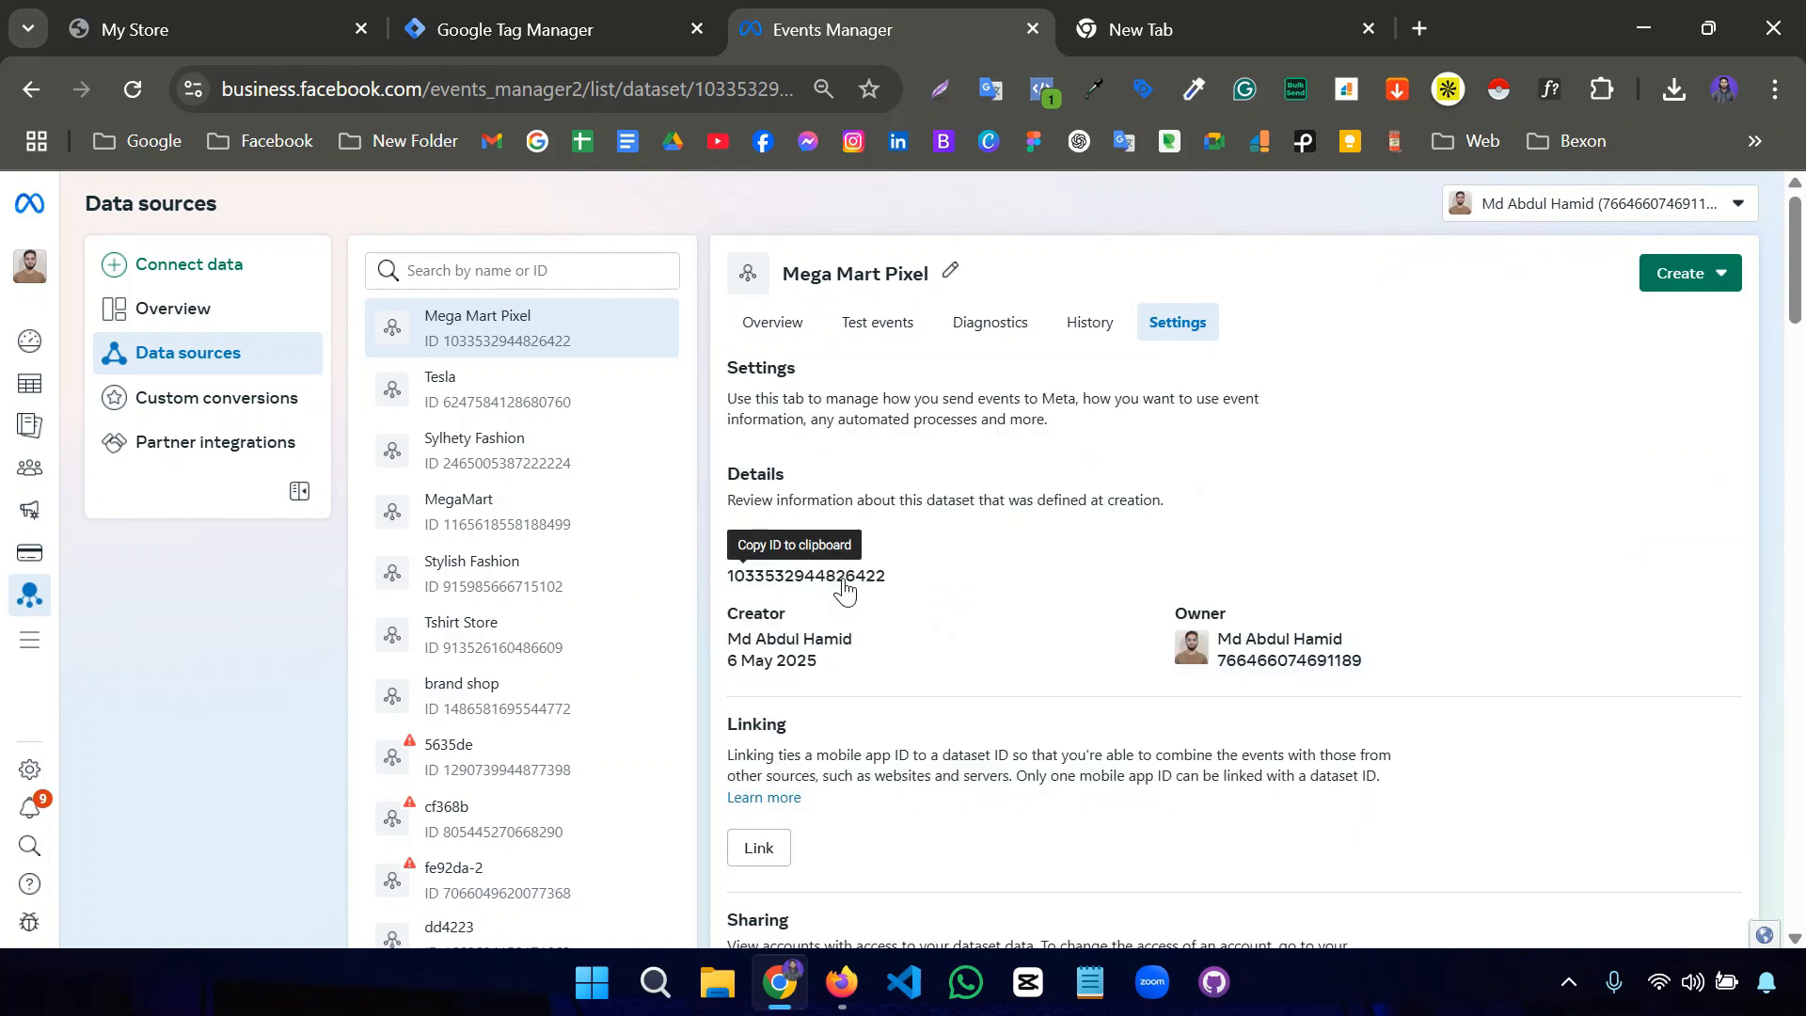
{"action": "left_click", "coordinate": [843, 585]}
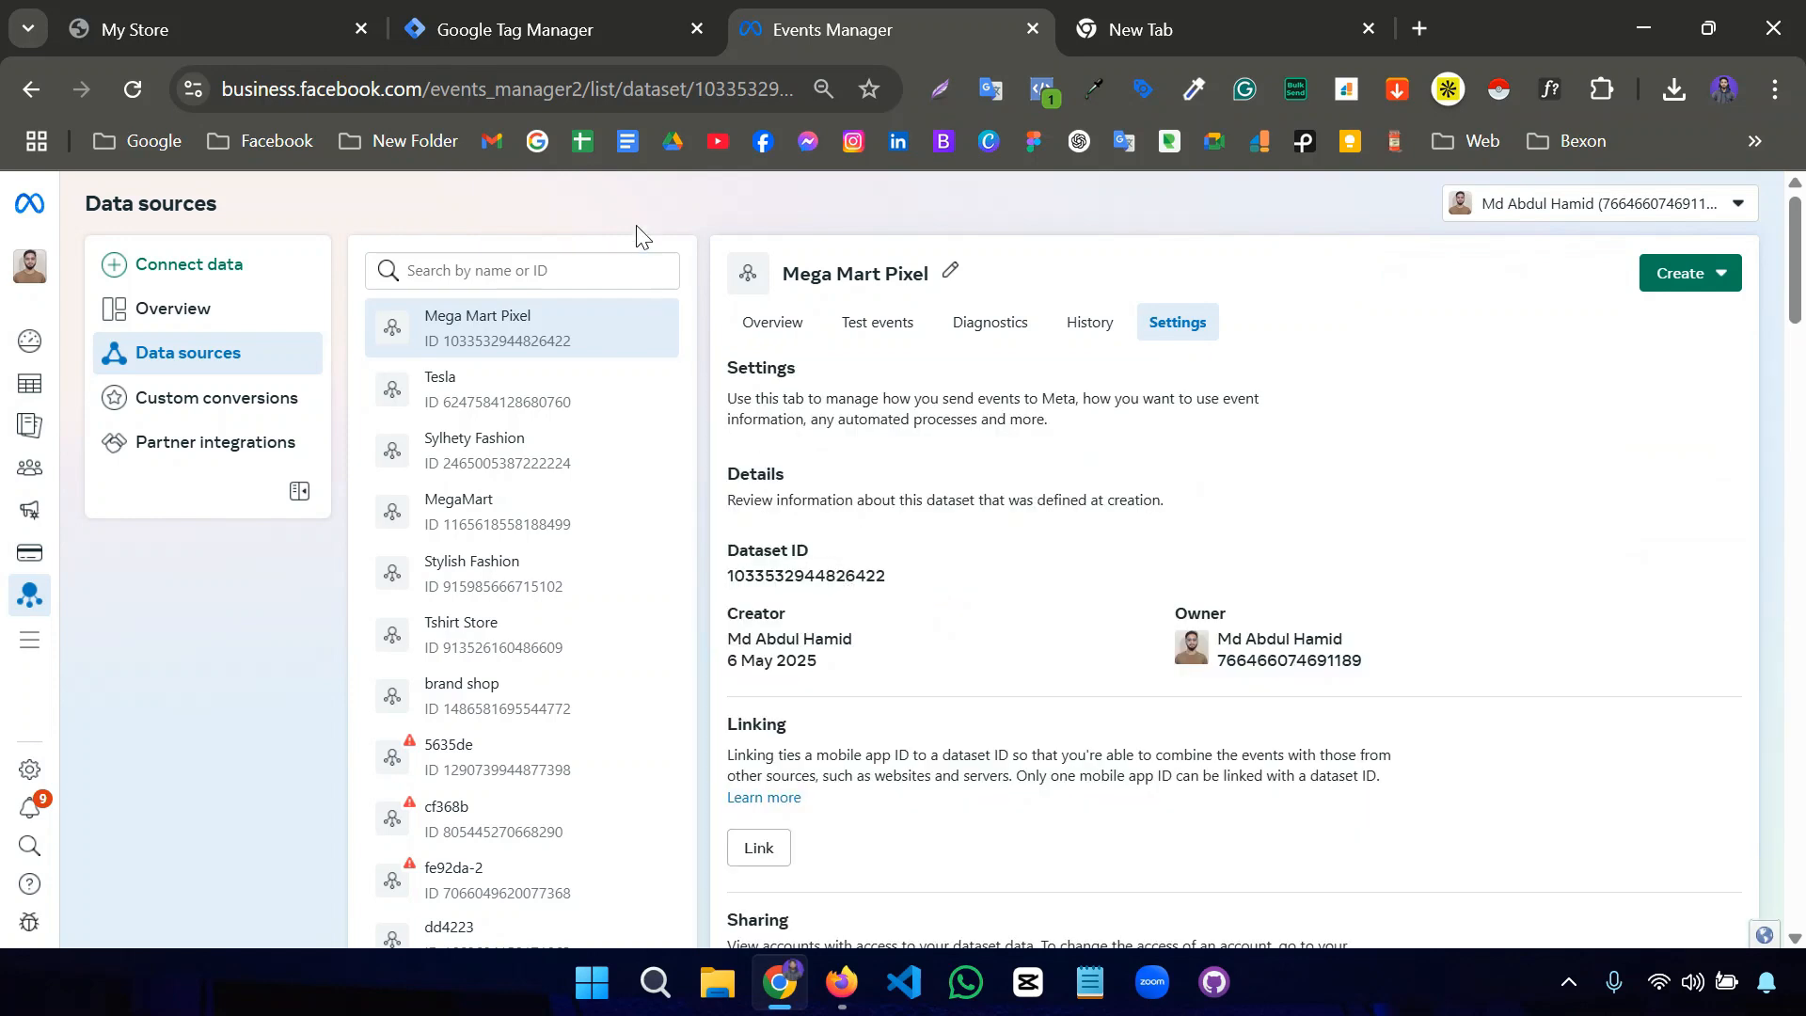
{"action": "left_click", "coordinate": [559, 30]}
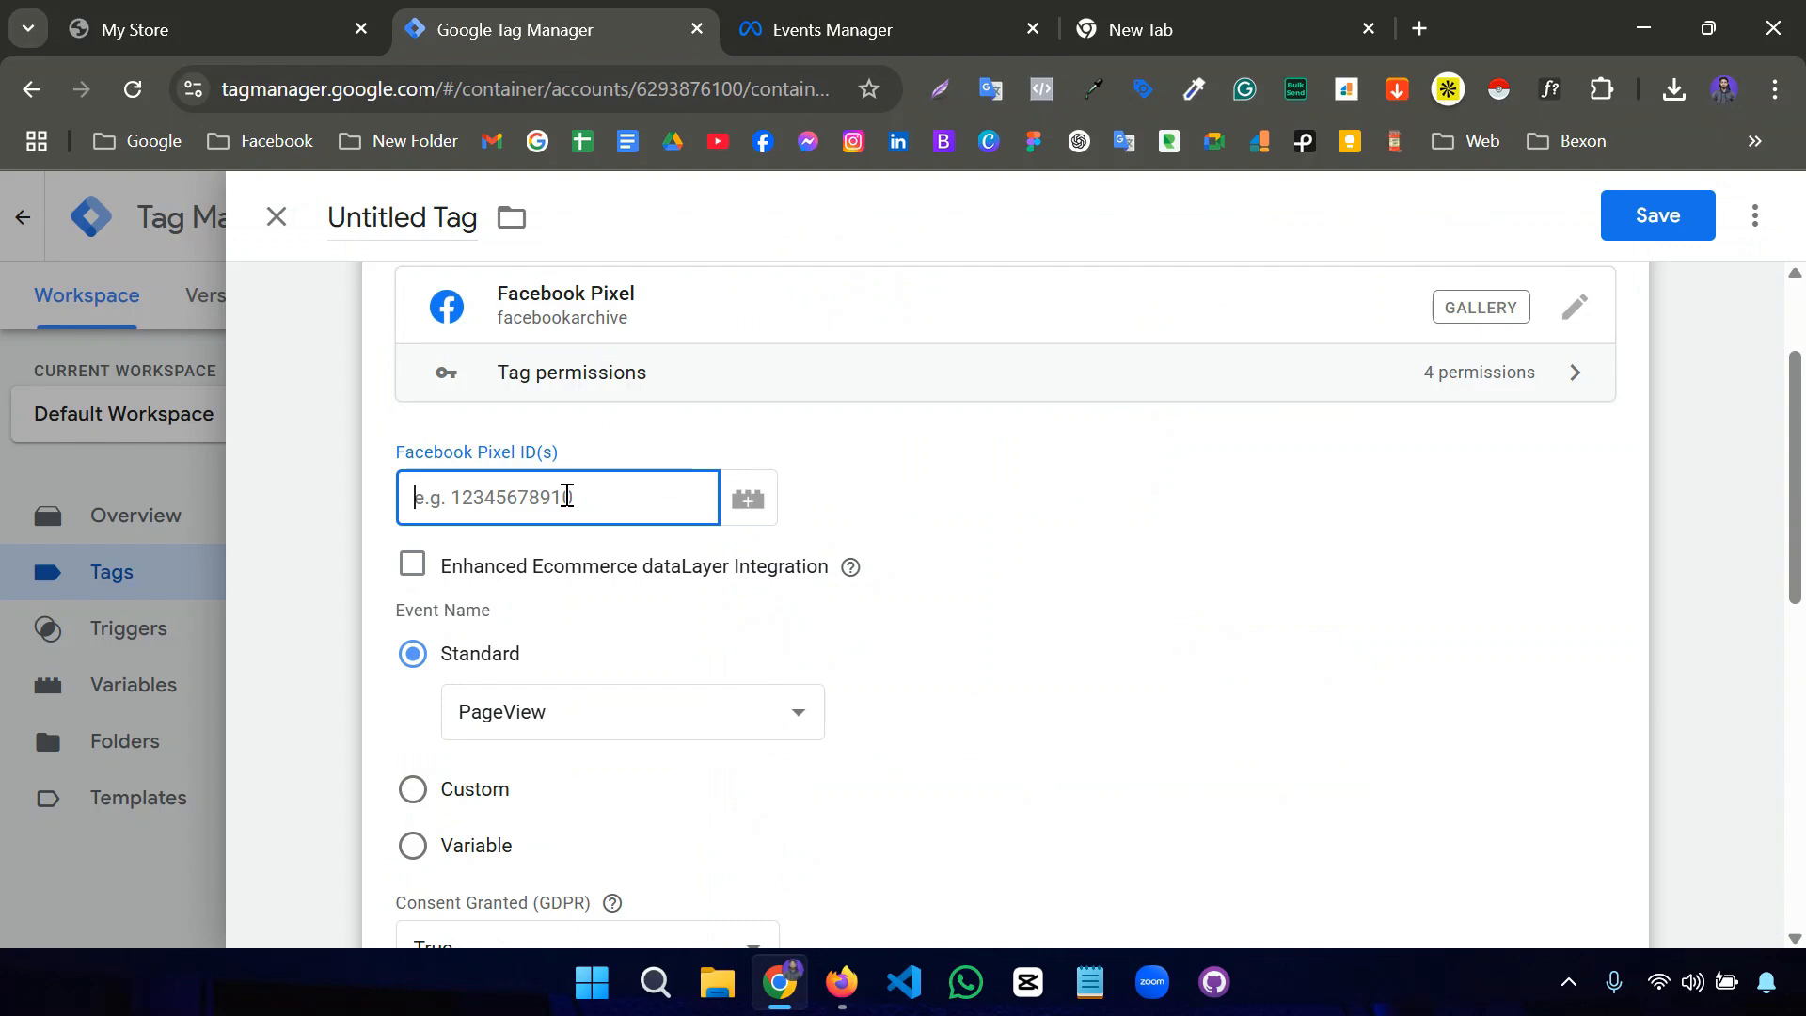
{"action": "key", "text": "ctrl+v"}
{"action": "left_click", "coordinate": [858, 471]}
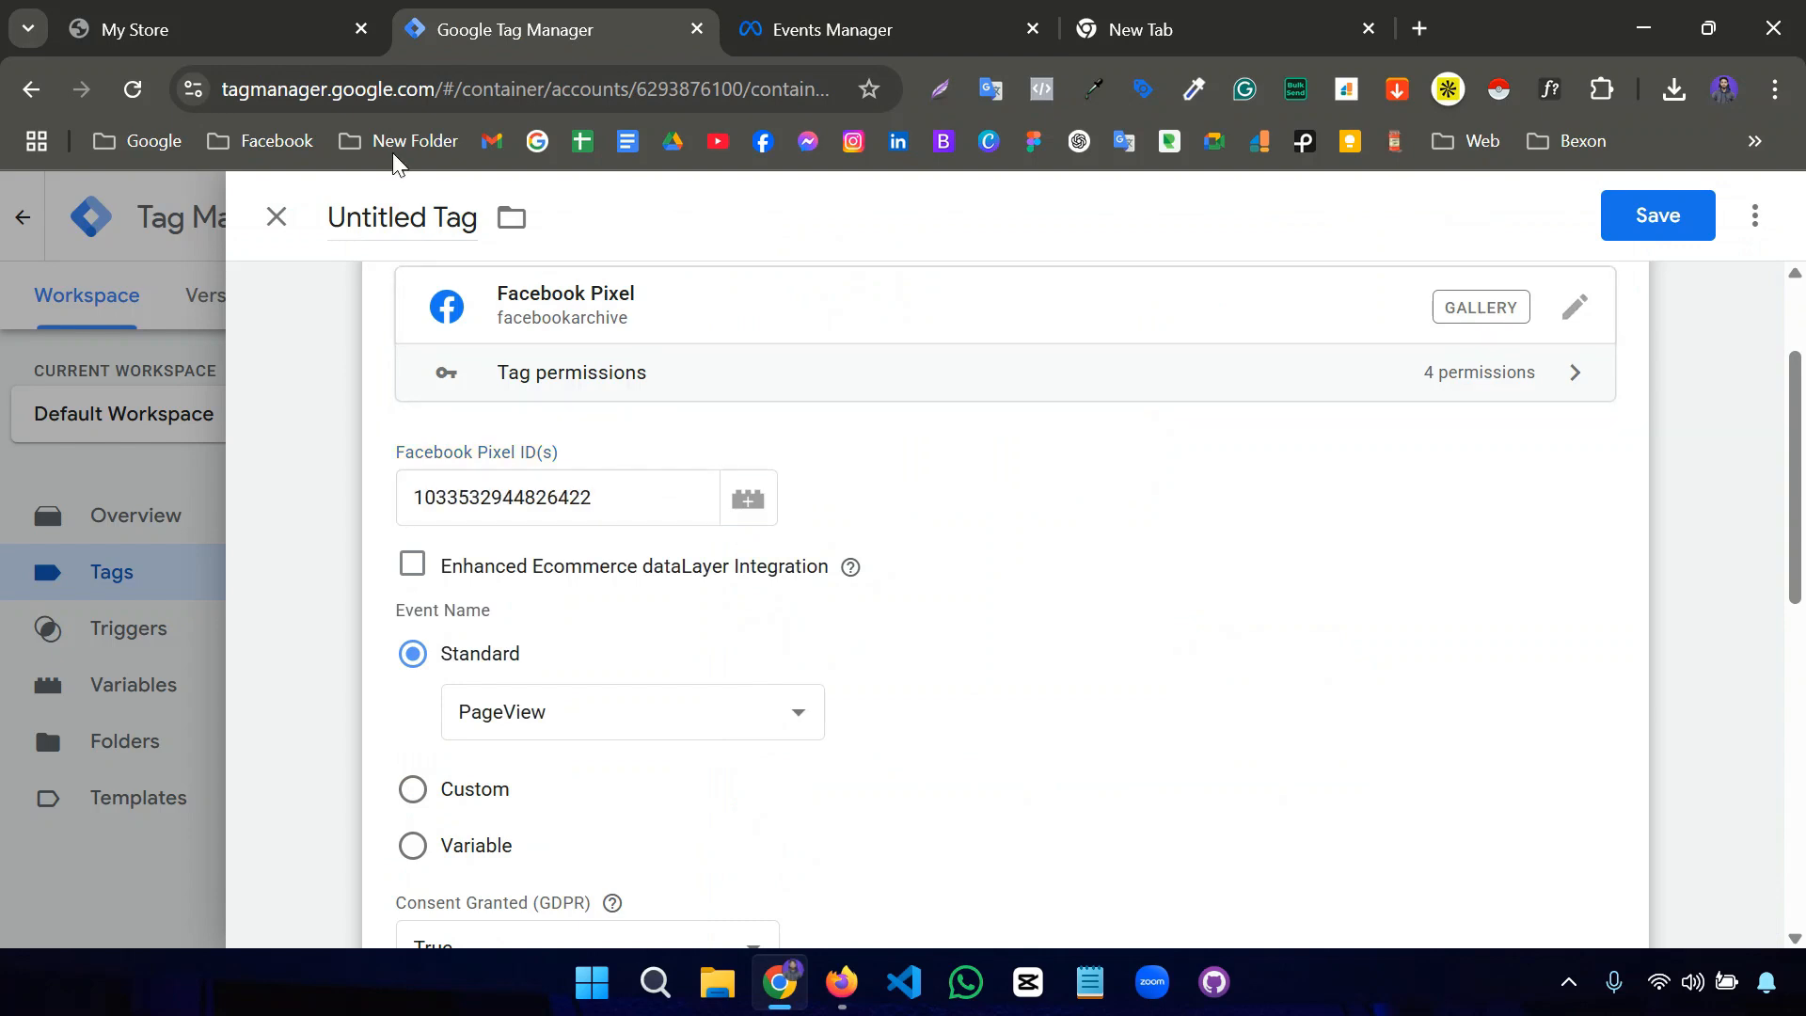
In the My Store site, open the featured T-shirt, add one in green, size S, to the cart and view the cart.
{"action": "left_click", "coordinate": [241, 42]}
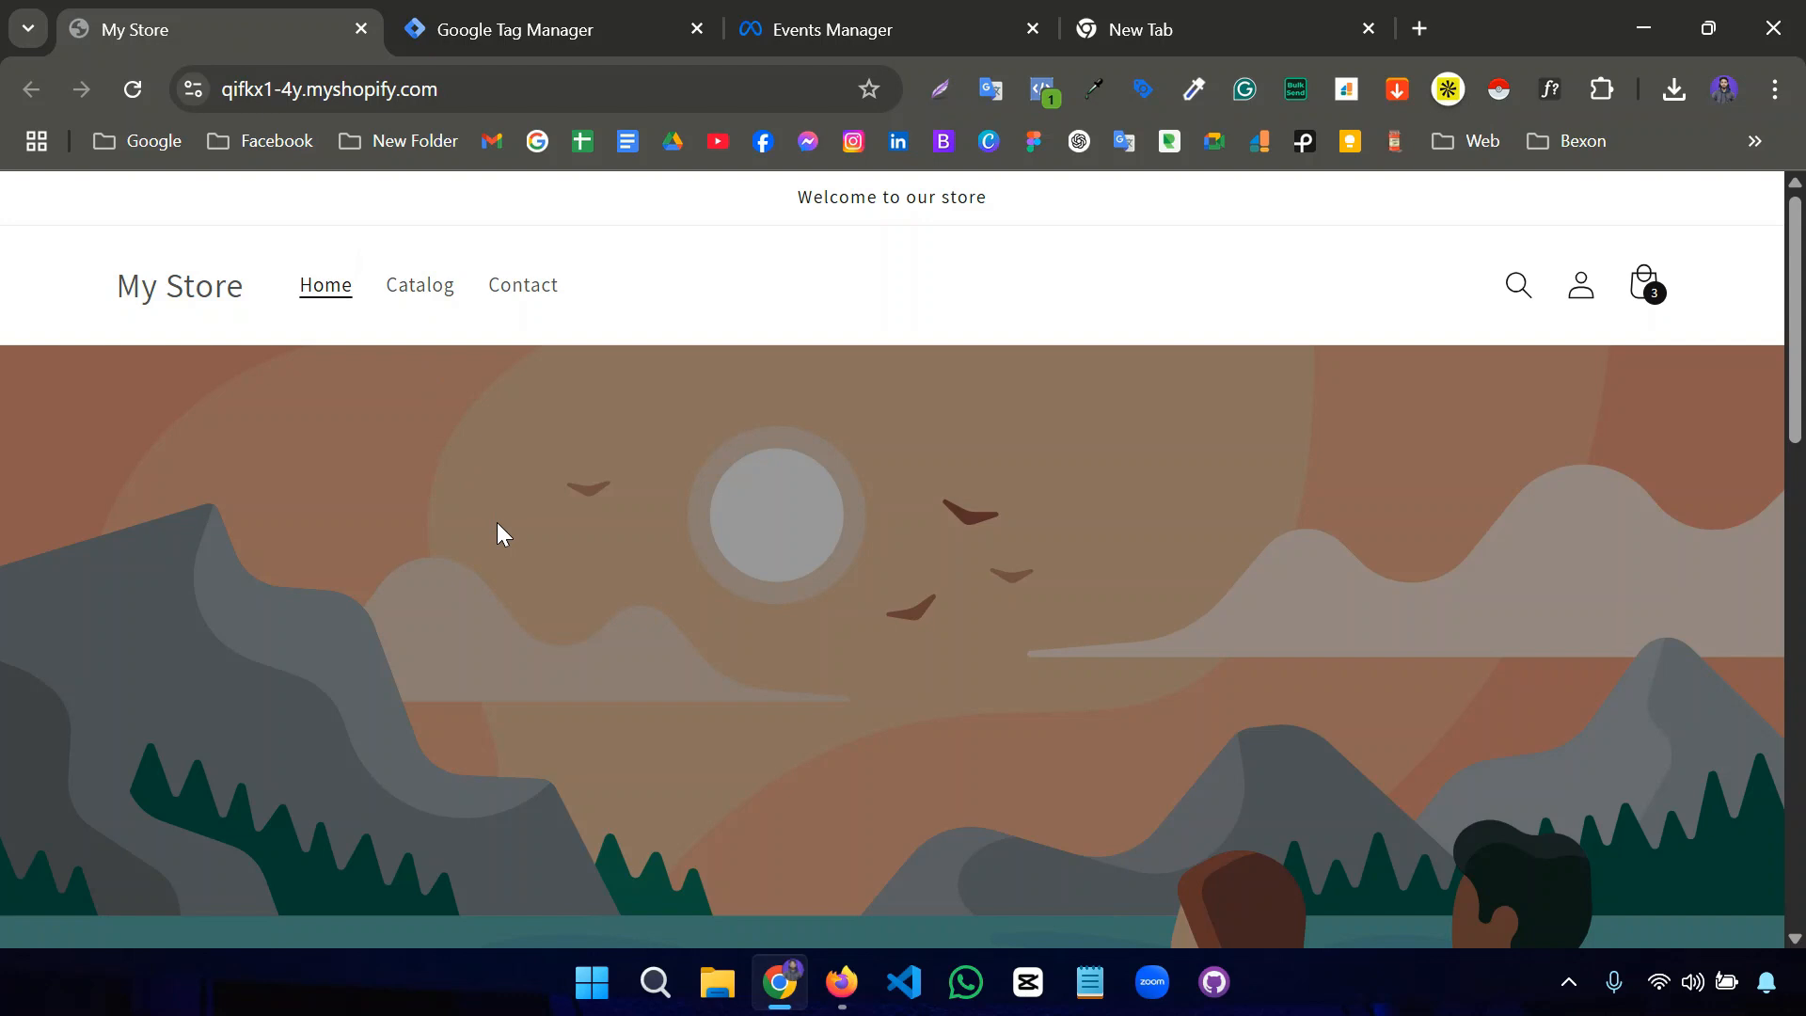
{"action": "scroll", "coordinate": [498, 529], "scroll_direction": "down", "scroll_amount": 5}
{"action": "scroll", "coordinate": [496, 522], "scroll_direction": "down", "scroll_amount": 6}
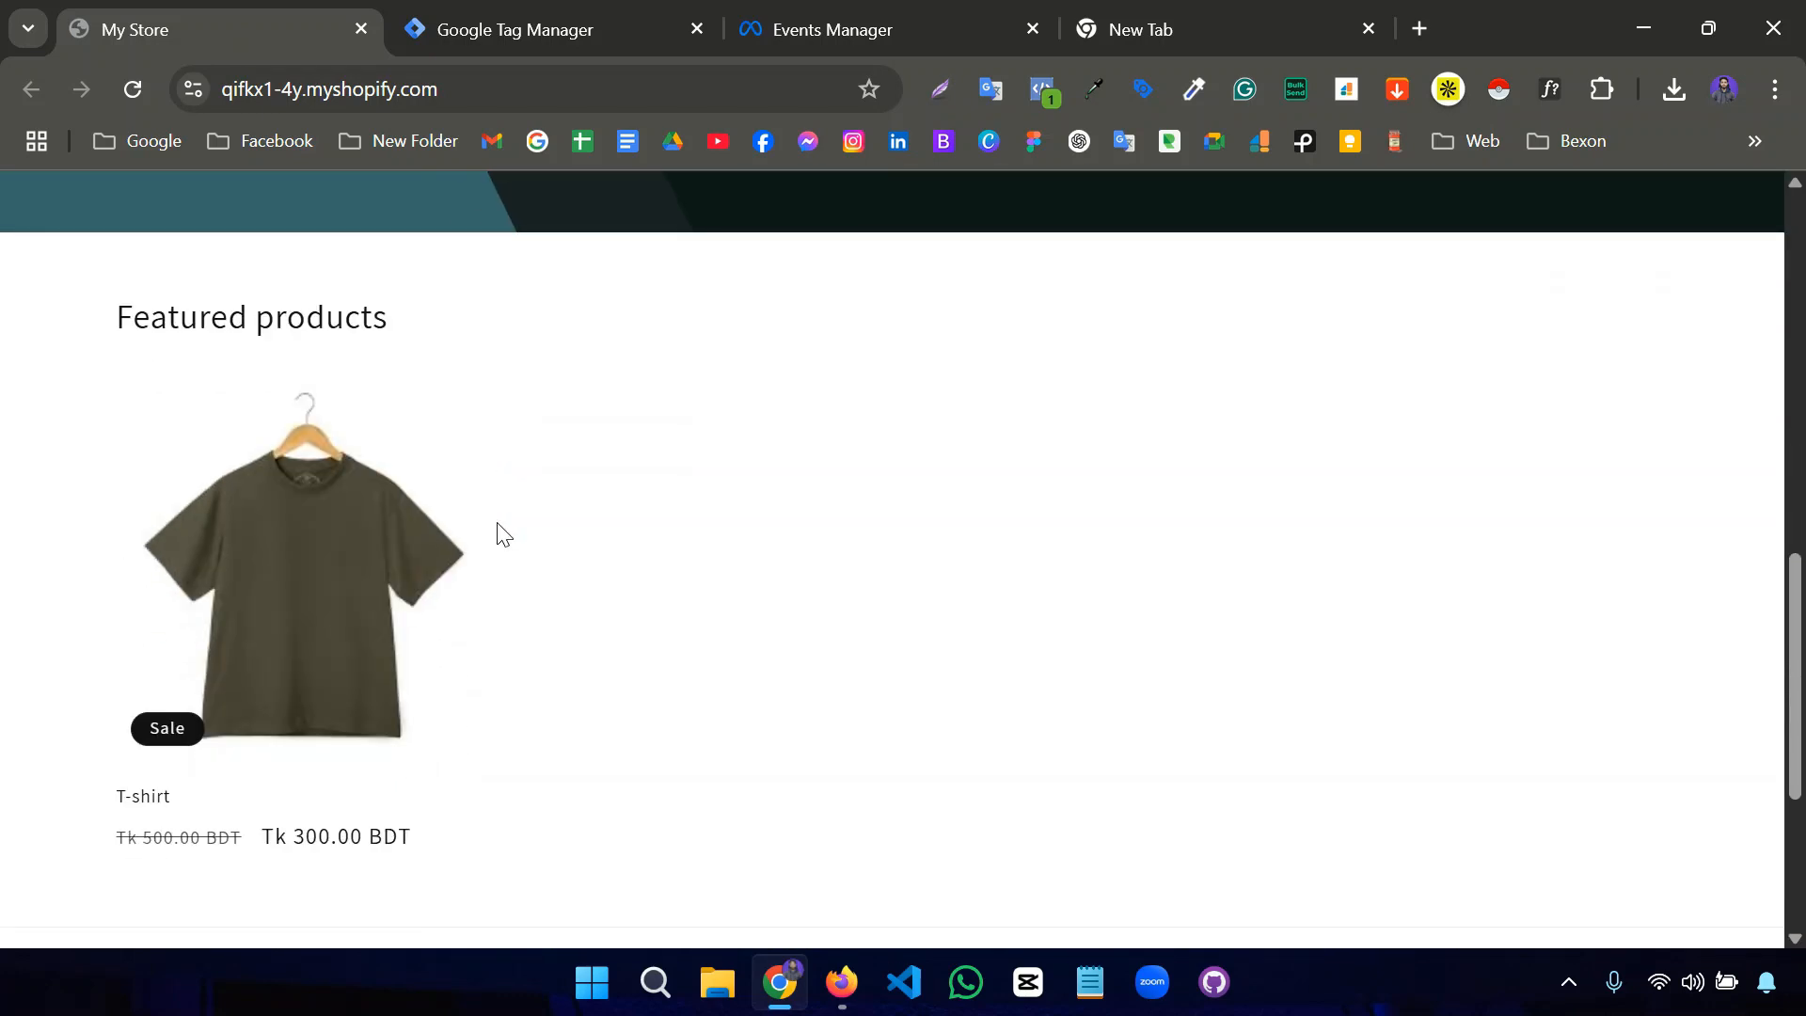
{"action": "left_click", "coordinate": [291, 574]}
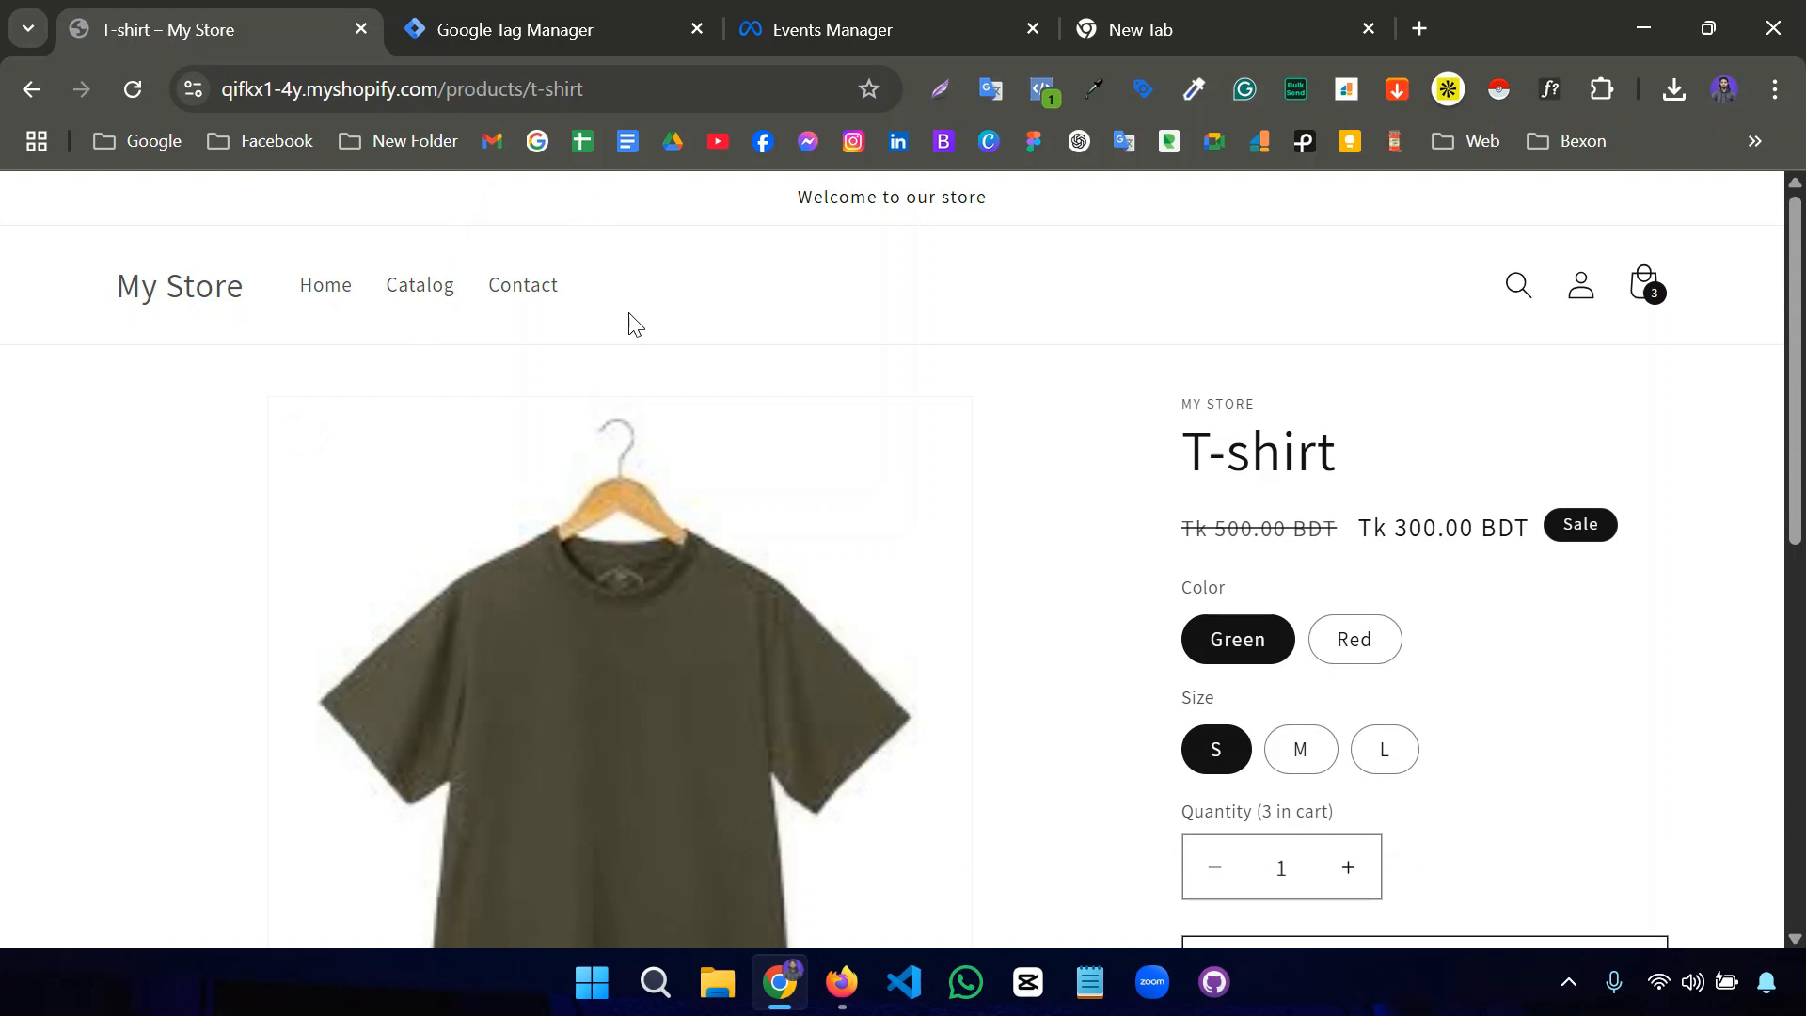
{"action": "scroll", "coordinate": [964, 372], "scroll_direction": "down", "scroll_amount": 3}
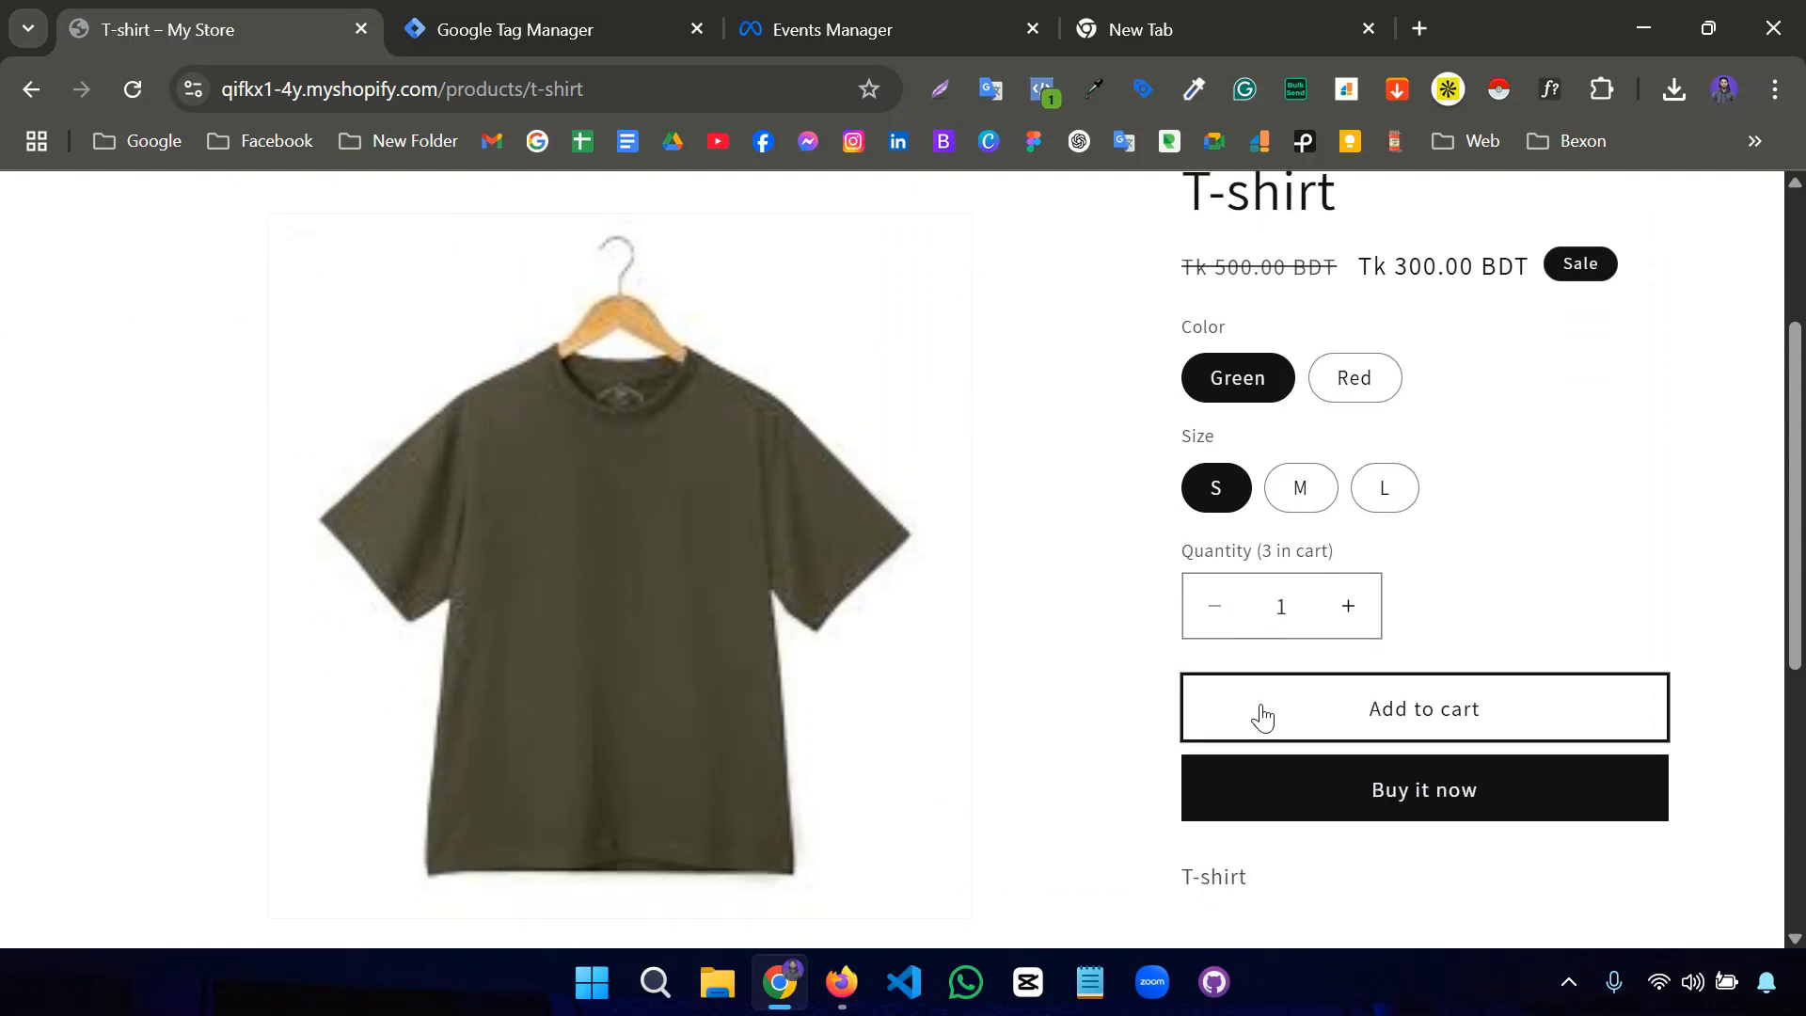
{"action": "left_click", "coordinate": [1261, 707]}
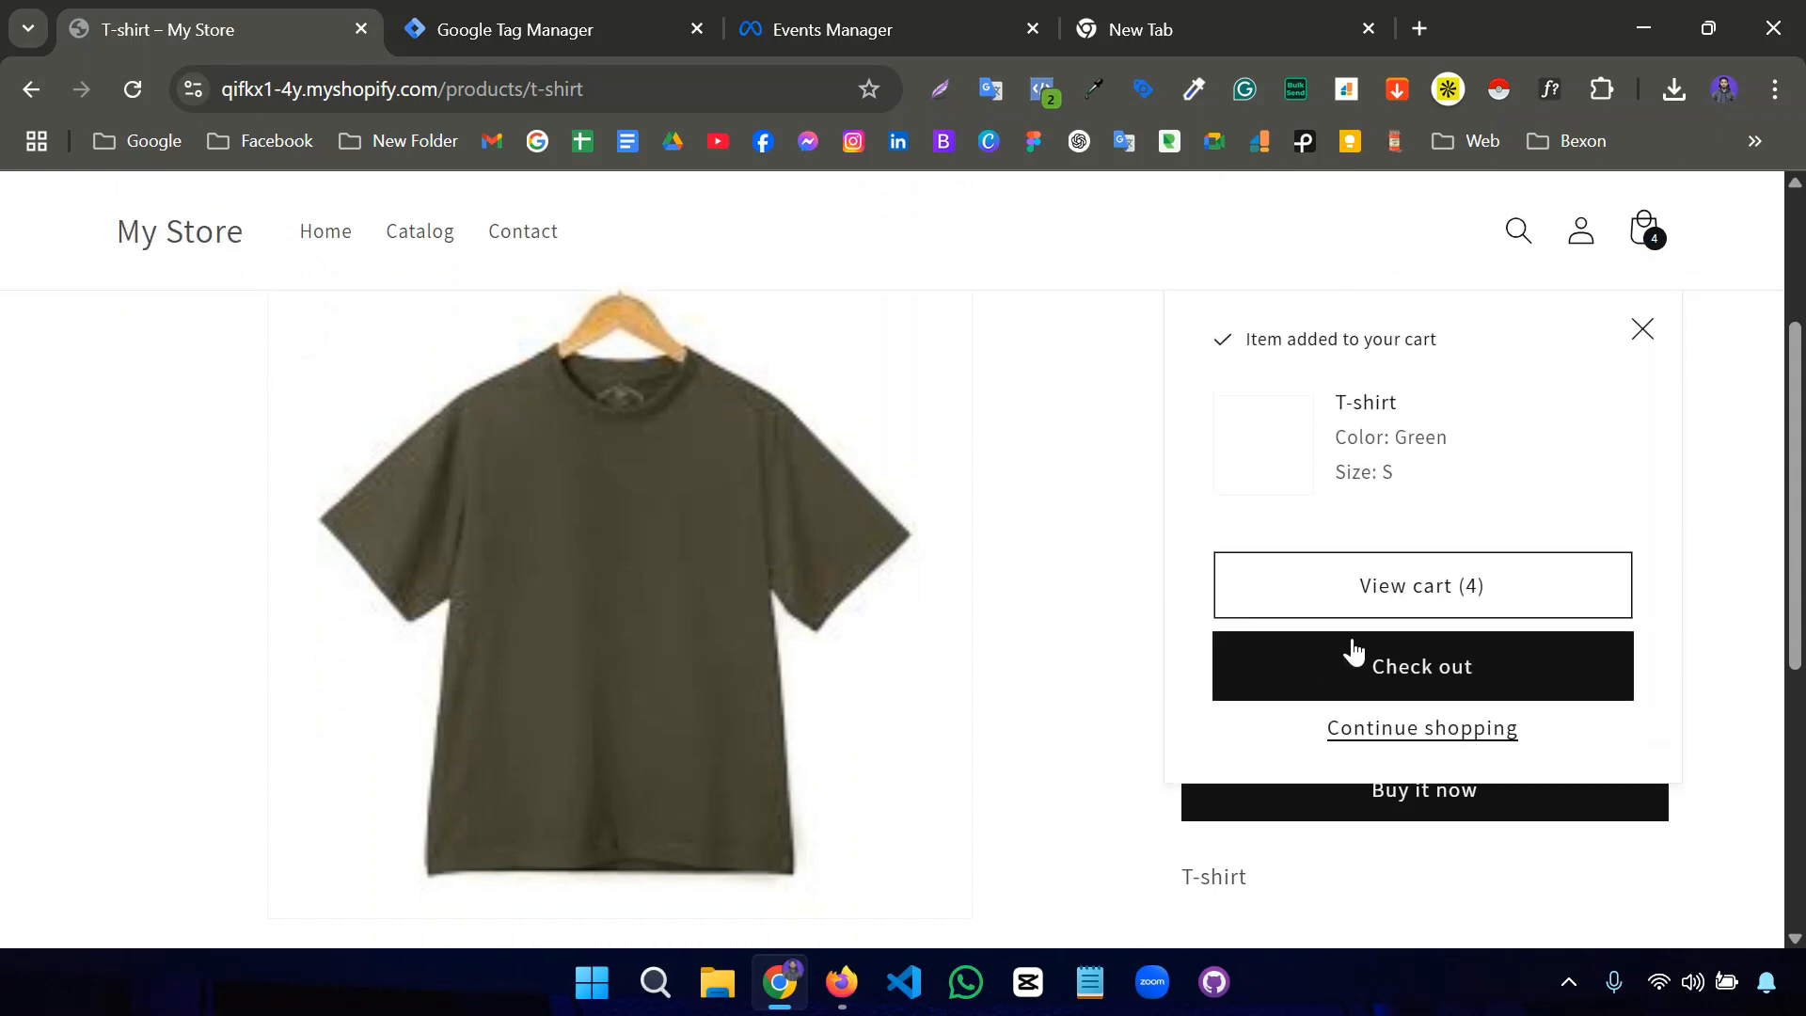
{"action": "left_click", "coordinate": [1351, 605]}
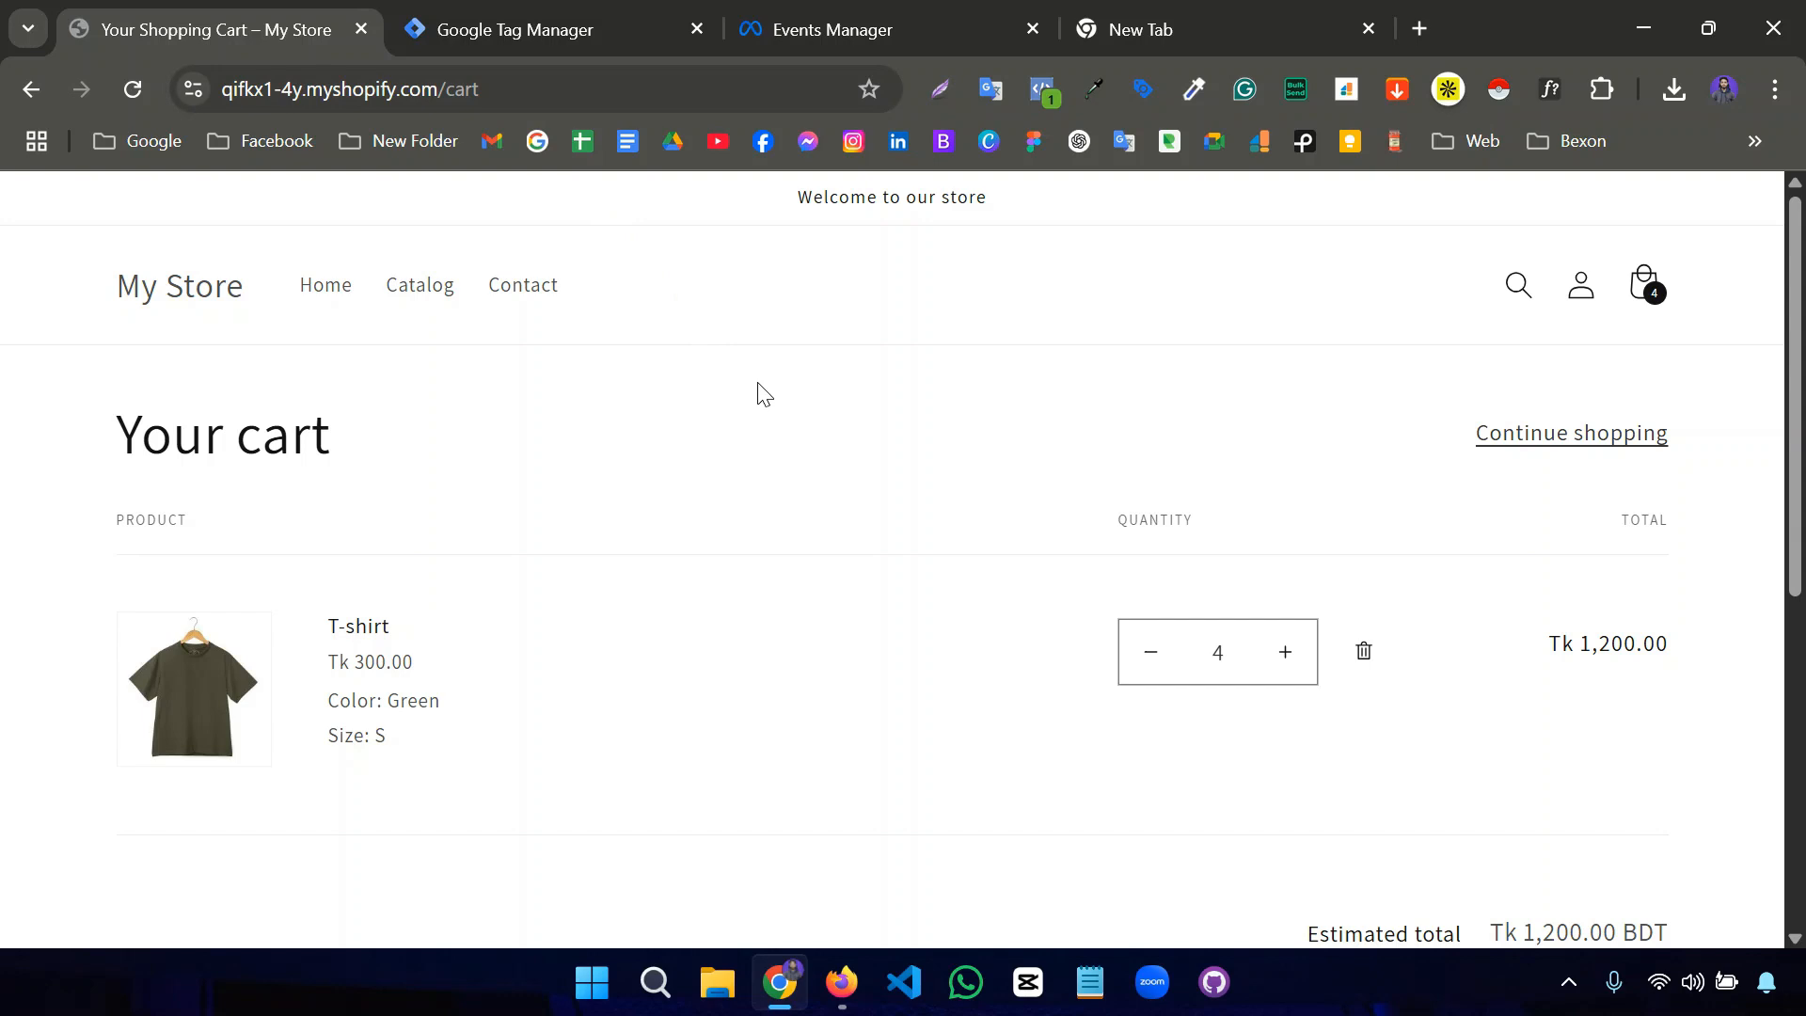
Return to the untitled tag in Google Tag Manager and set its standard event name to ViewContent.
{"action": "left_click", "coordinate": [526, 29]}
{"action": "mouse_move", "coordinate": [851, 566]}
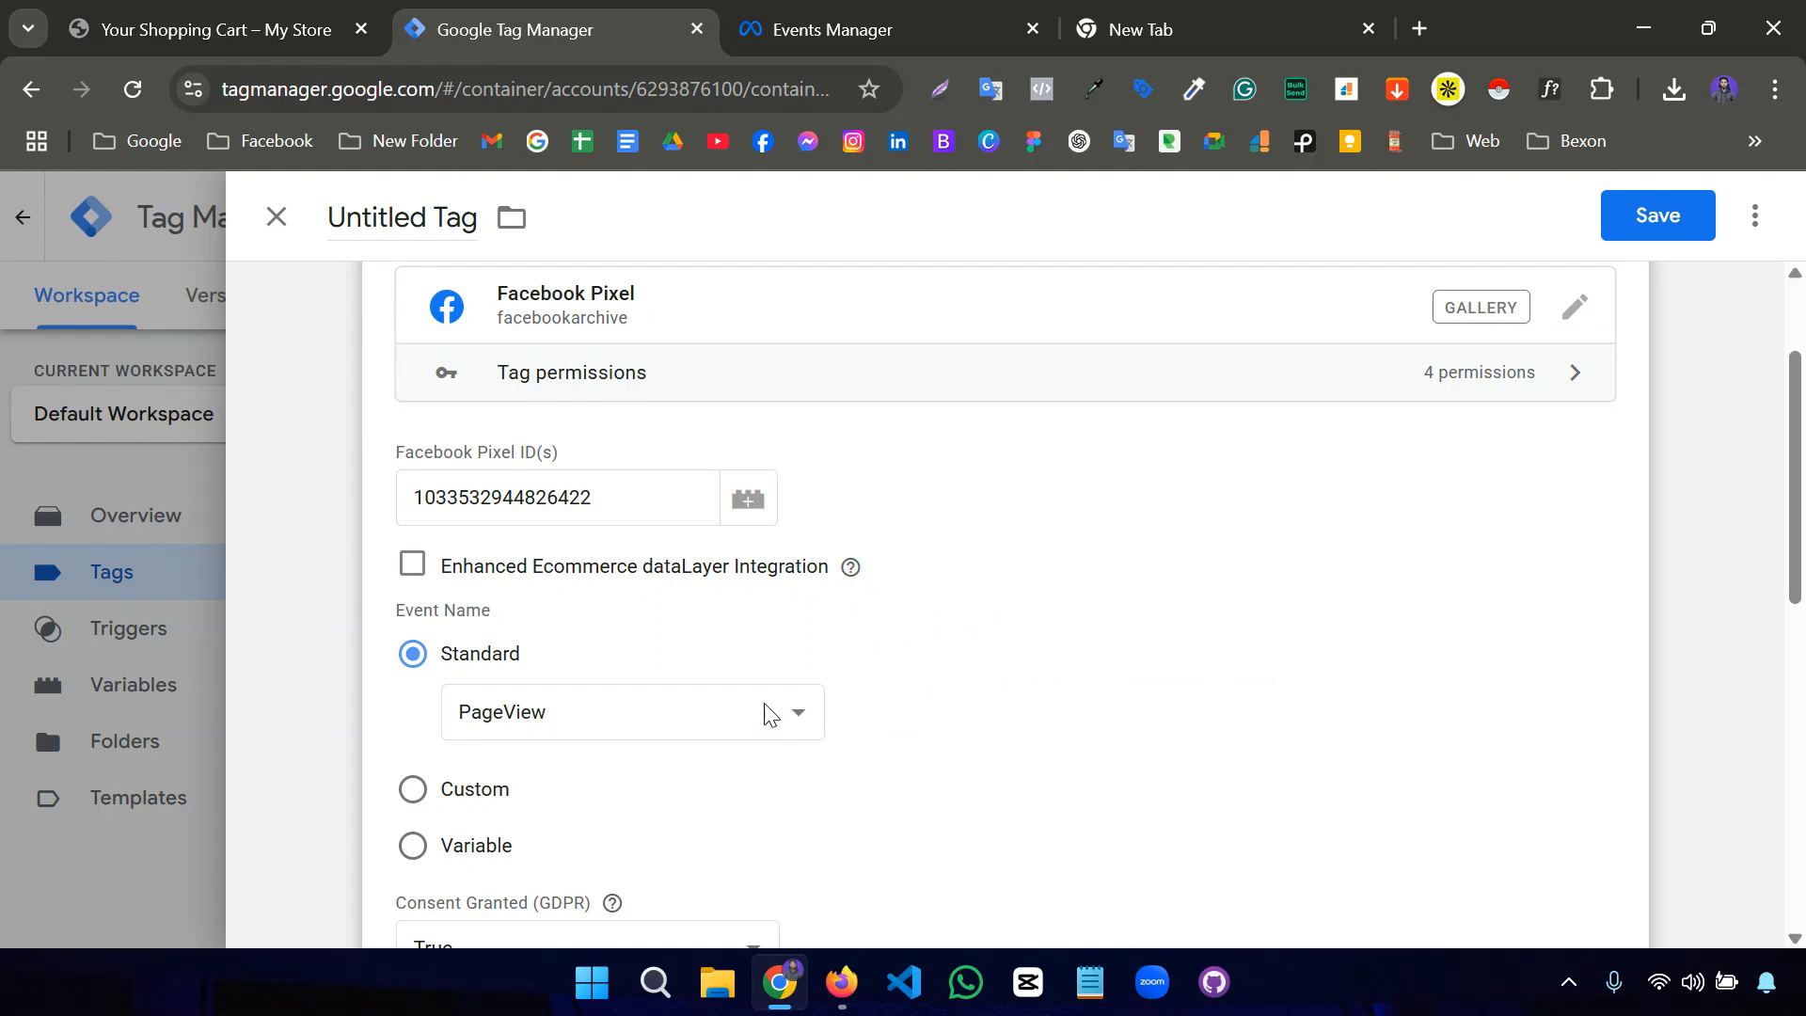
{"action": "left_click", "coordinate": [667, 735]}
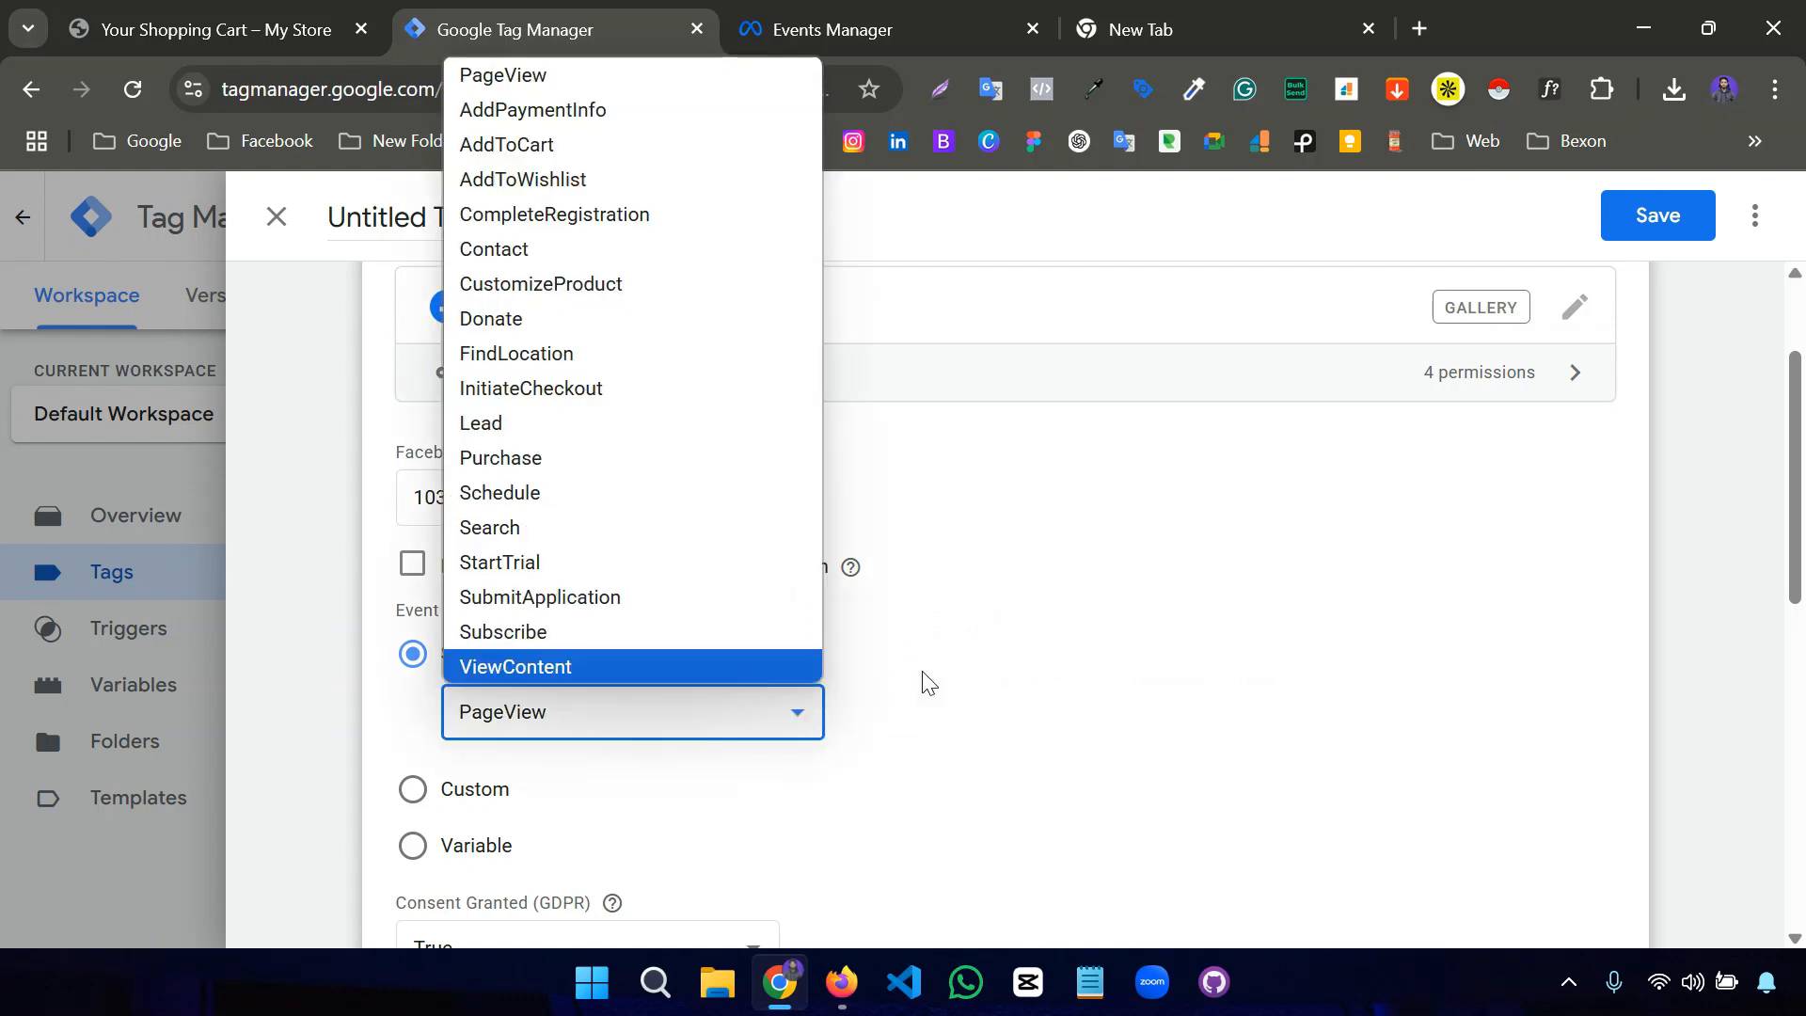
{"action": "scroll", "coordinate": [997, 673], "scroll_direction": "down", "scroll_amount": 8}
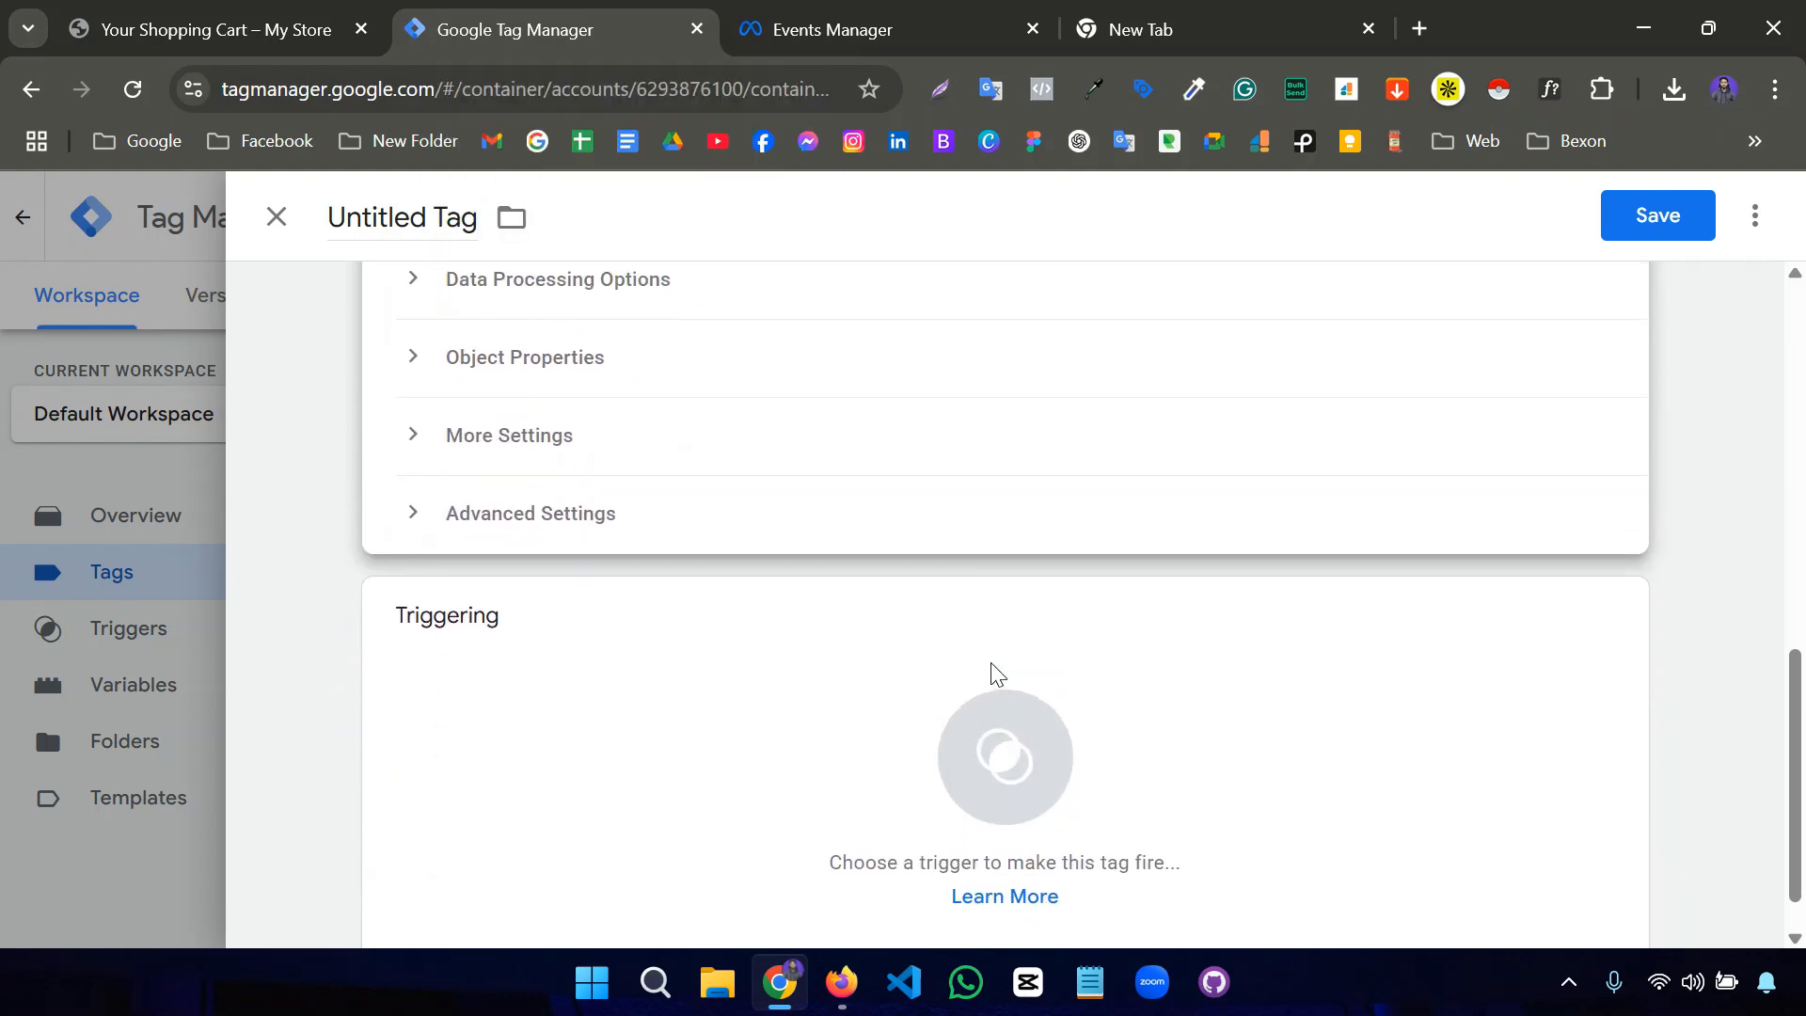
{"action": "scroll", "coordinate": [841, 728], "scroll_direction": "up", "scroll_amount": 7}
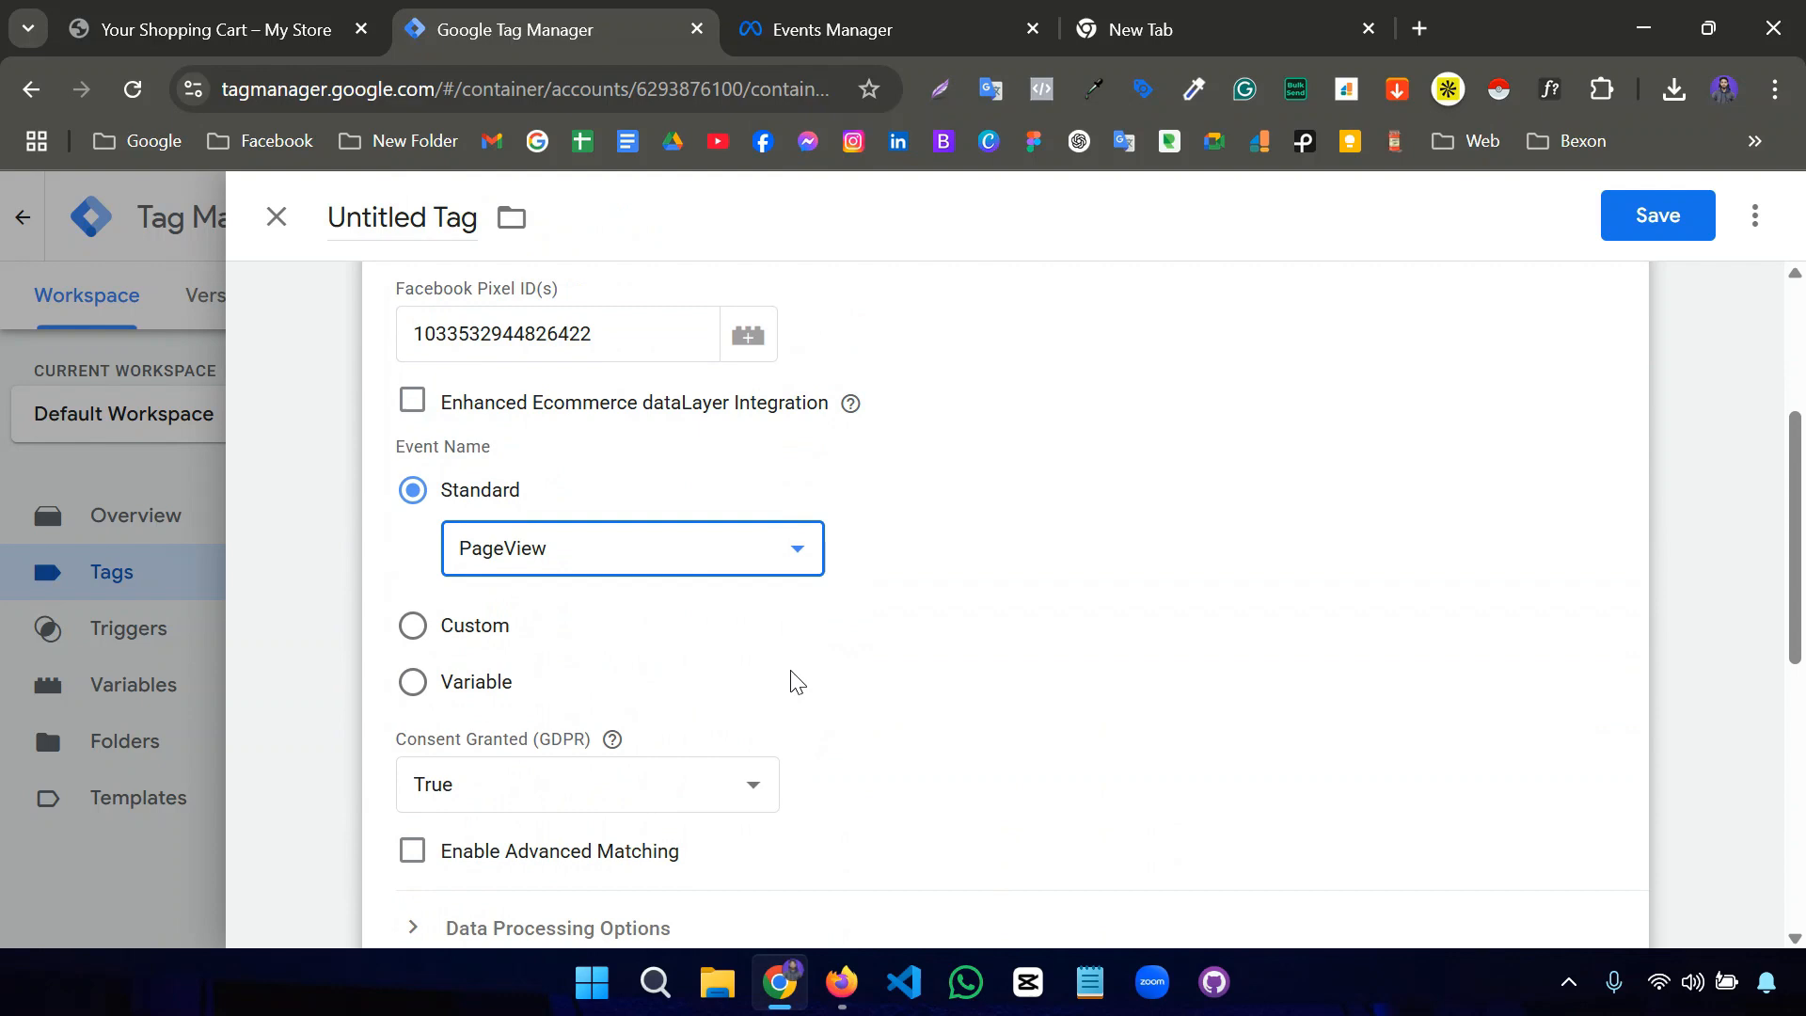
{"action": "left_click", "coordinate": [799, 568]}
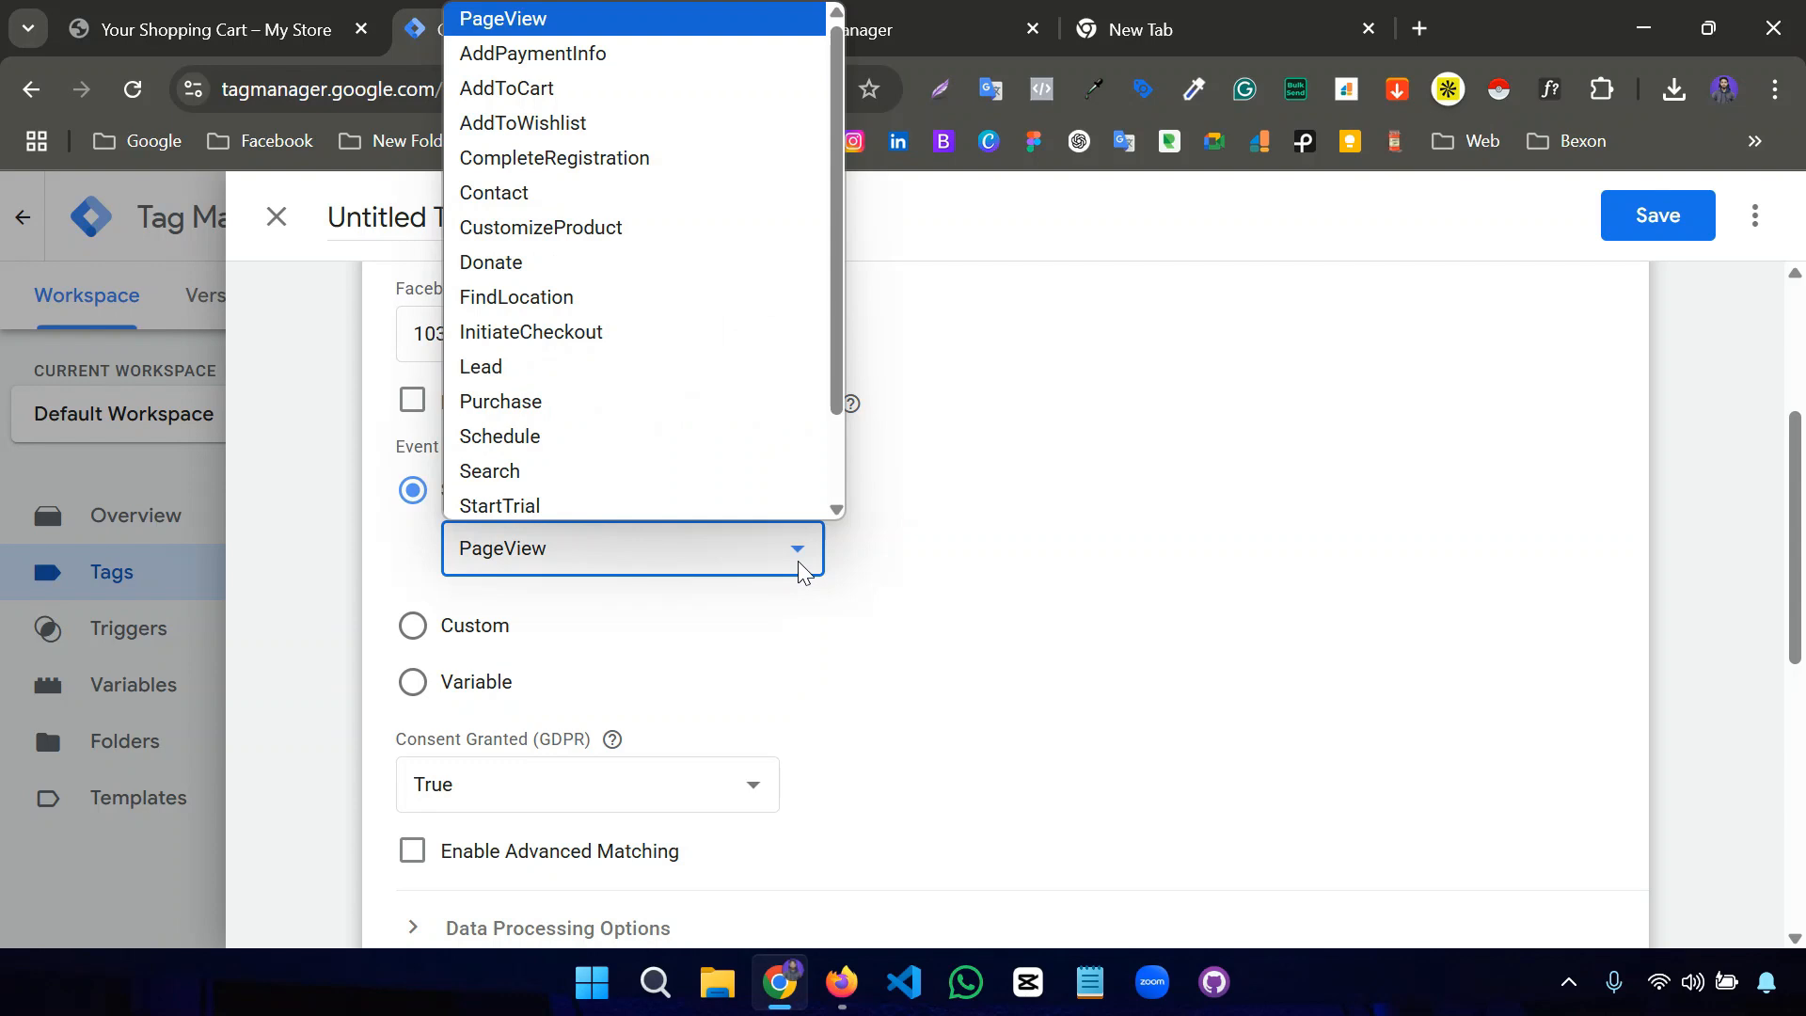
{"action": "left_click", "coordinate": [800, 568]}
{"action": "scroll", "coordinate": [702, 714], "scroll_direction": "down", "scroll_amount": 3}
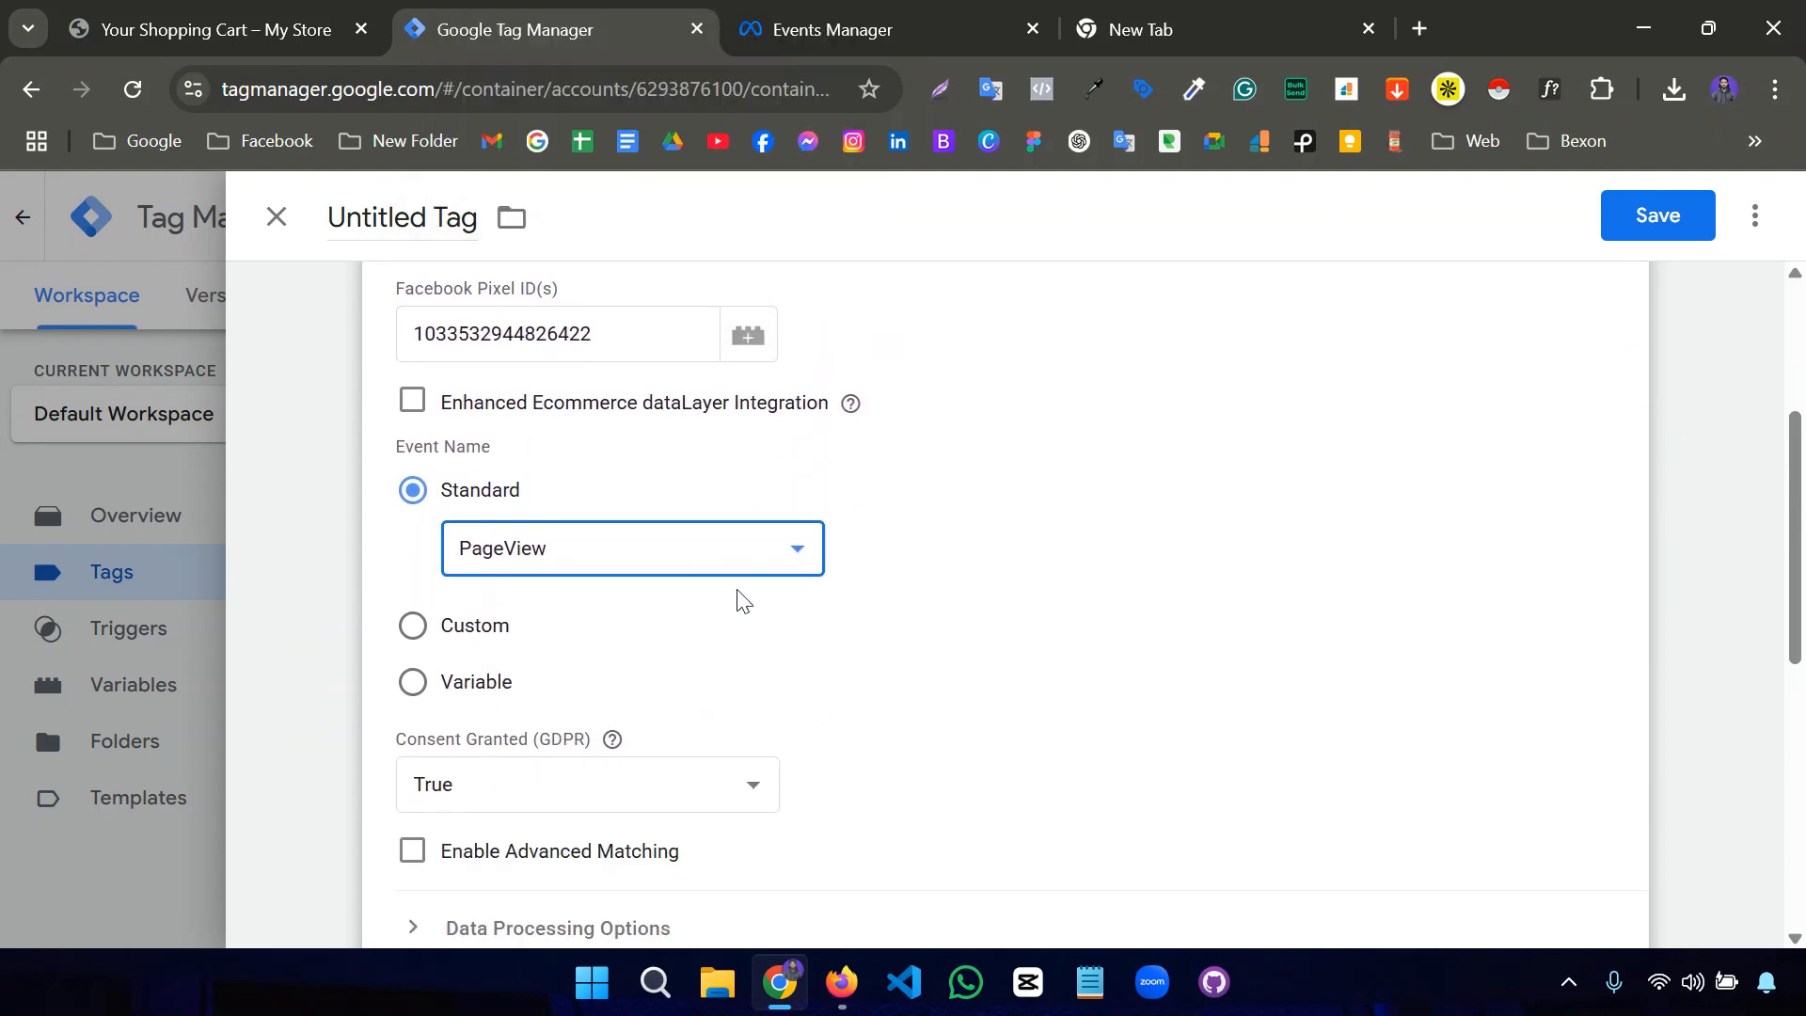
{"action": "left_click", "coordinate": [741, 563]}
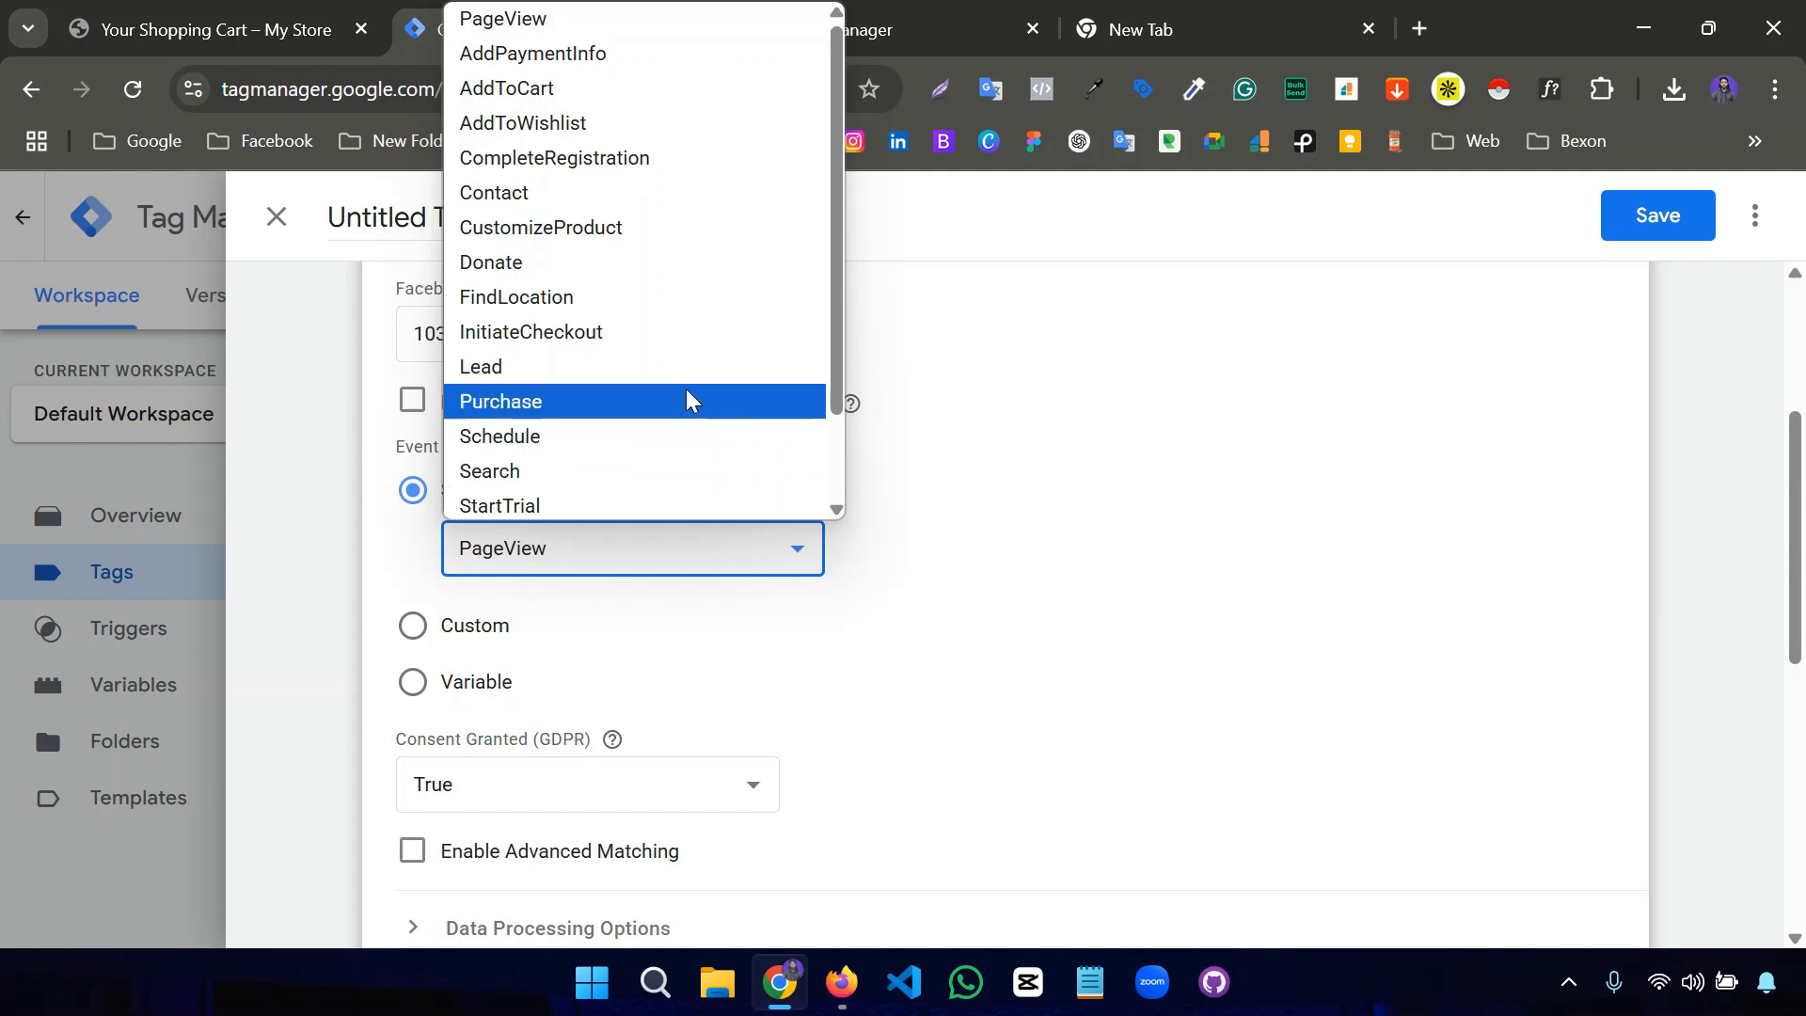
{"action": "scroll", "coordinate": [673, 395], "scroll_direction": "down", "scroll_amount": 2}
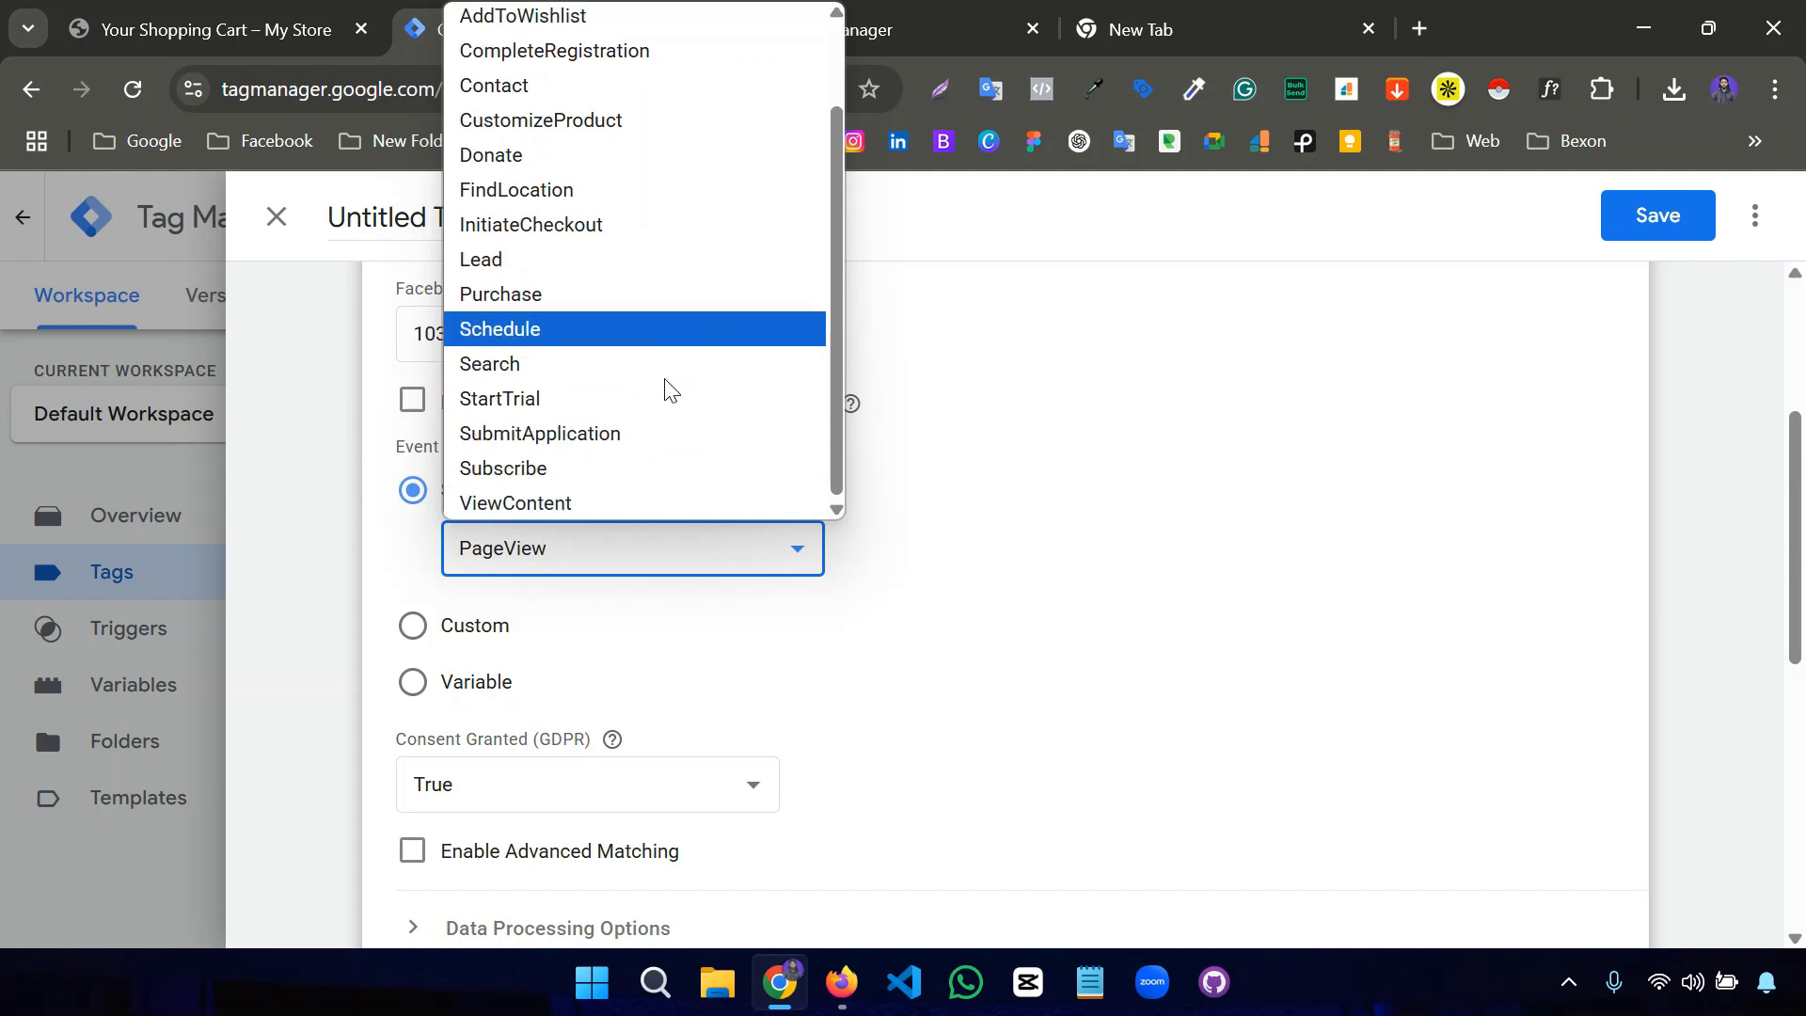
{"action": "left_click", "coordinate": [616, 504]}
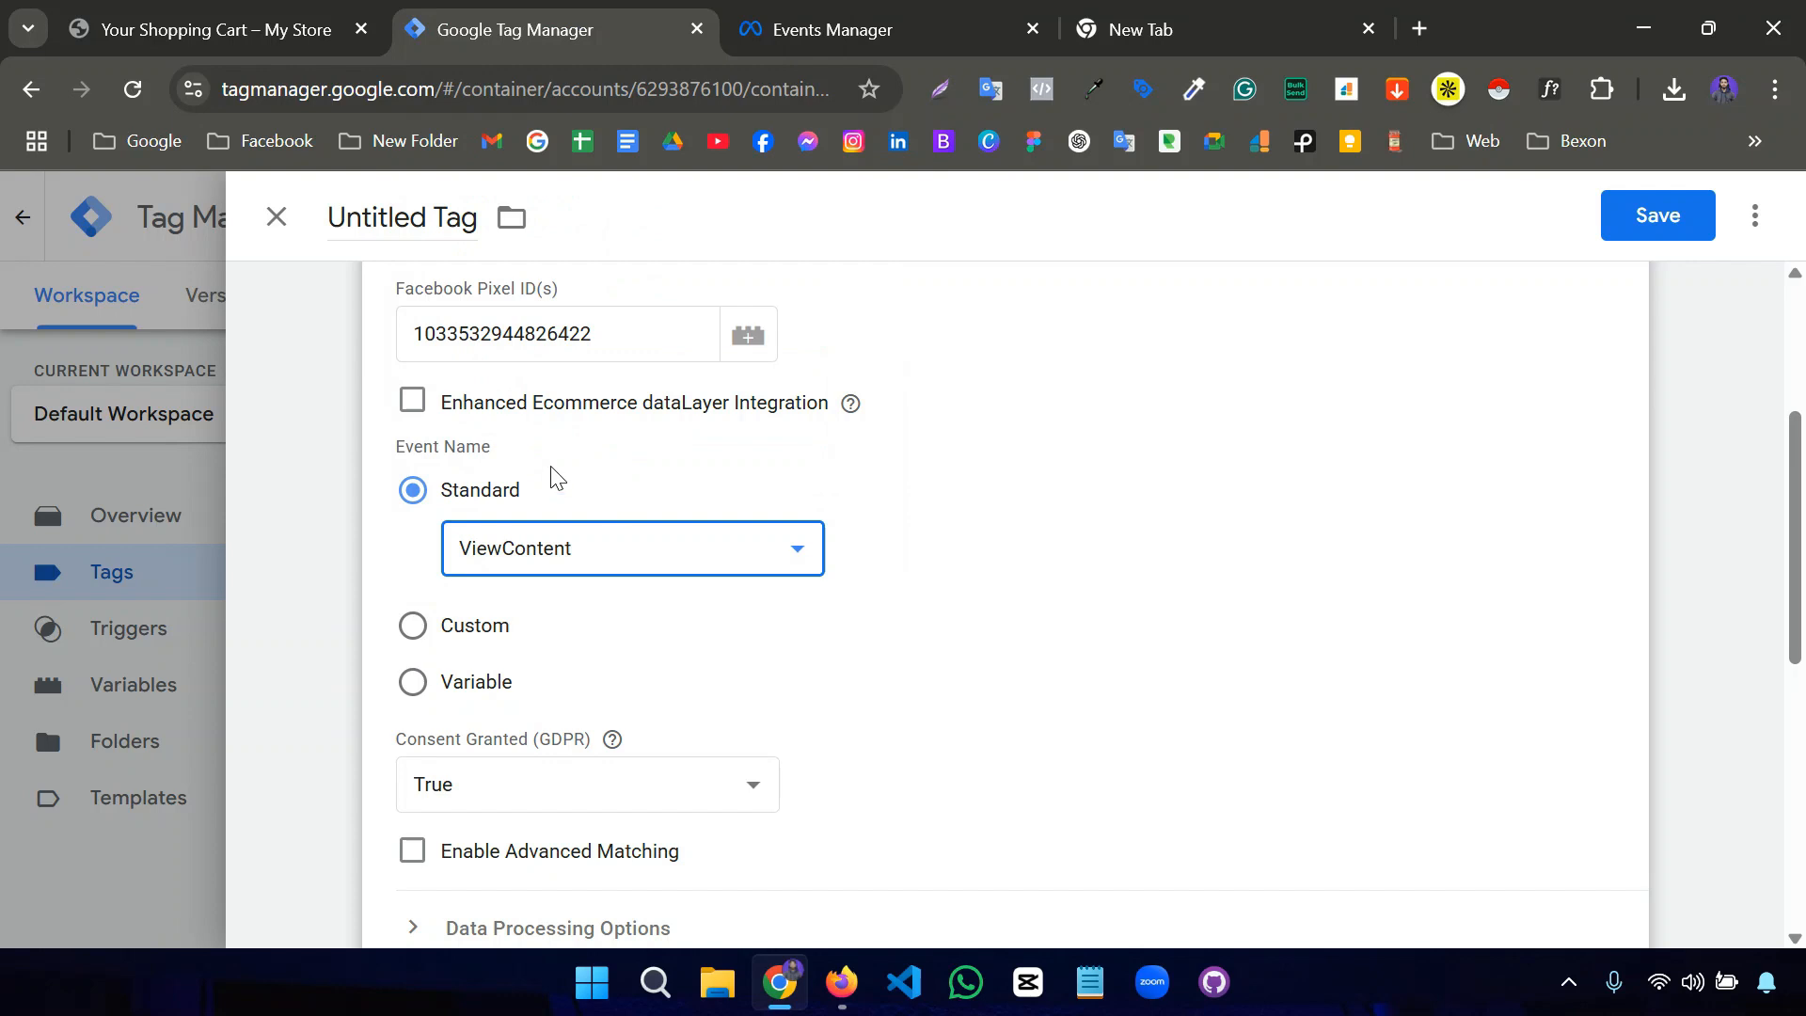
Rename the untitled tag to "Fb Pixel - View Content".
{"action": "left_click", "coordinate": [425, 227]}
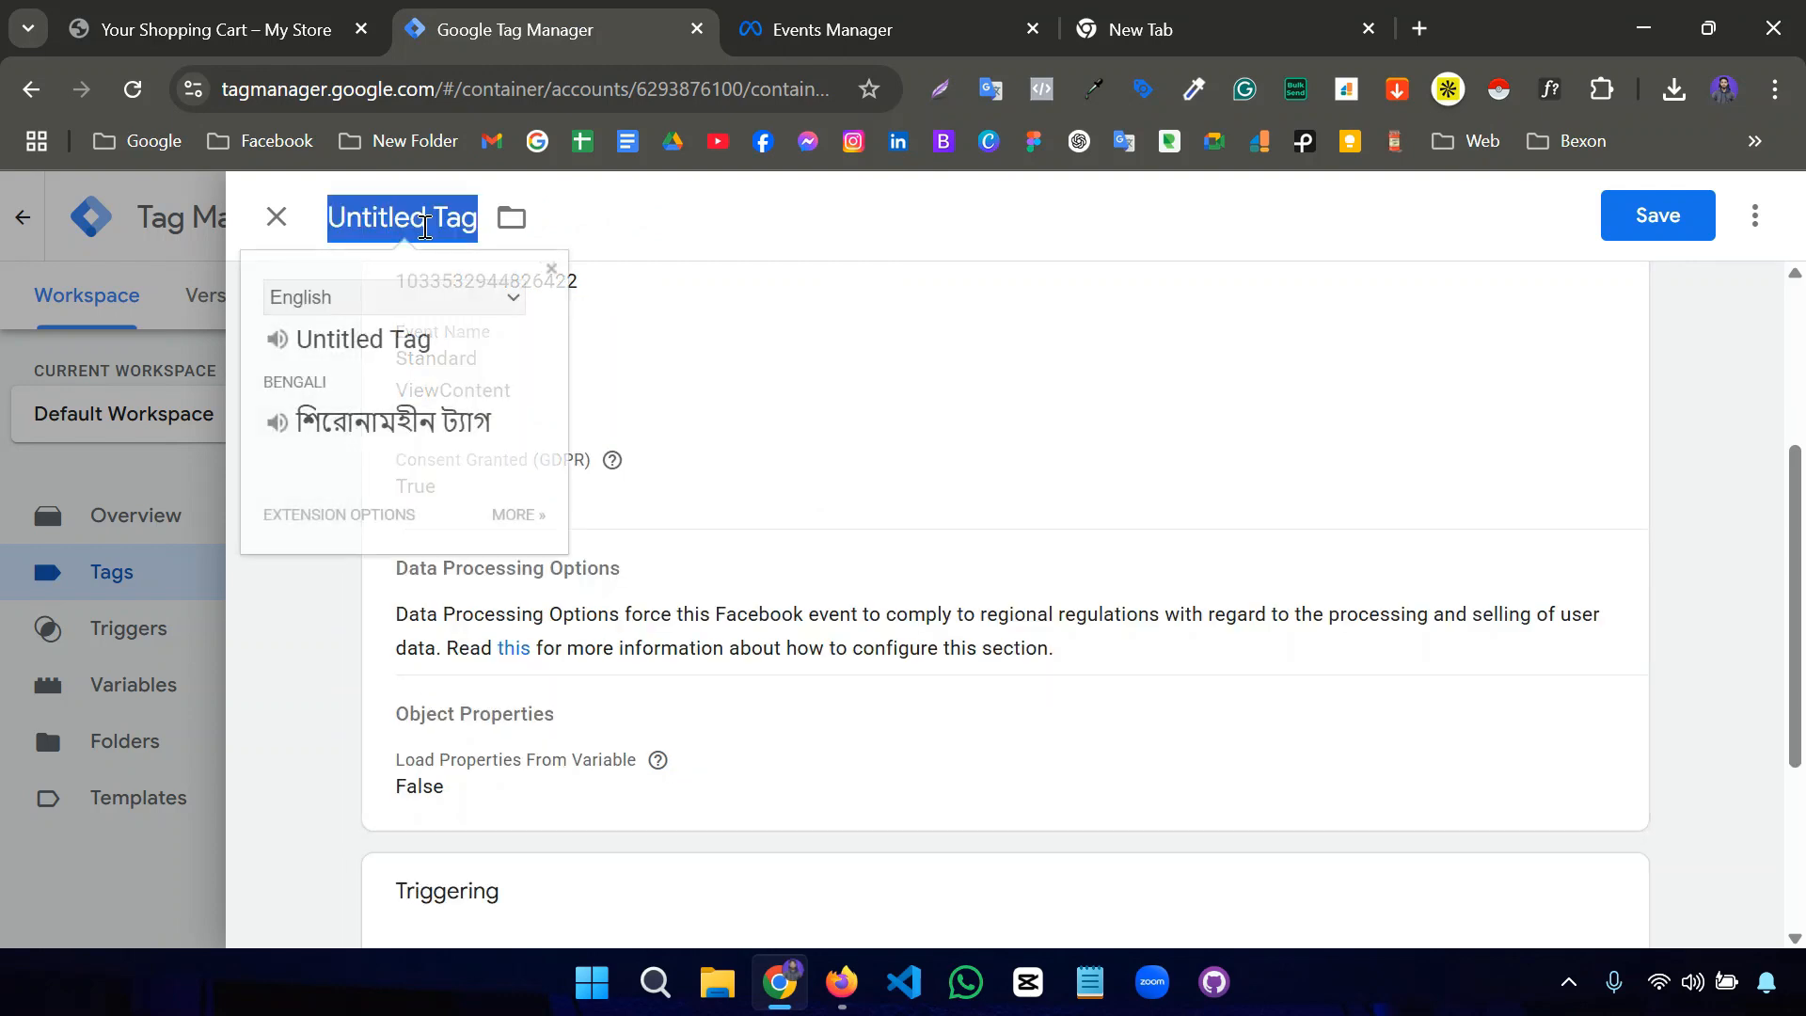
{"action": "type", "text": "Fac"}
{"action": "key", "text": "BackSpace"}
{"action": "key", "text": "BackSpace"}
{"action": "type", "text": "b"}
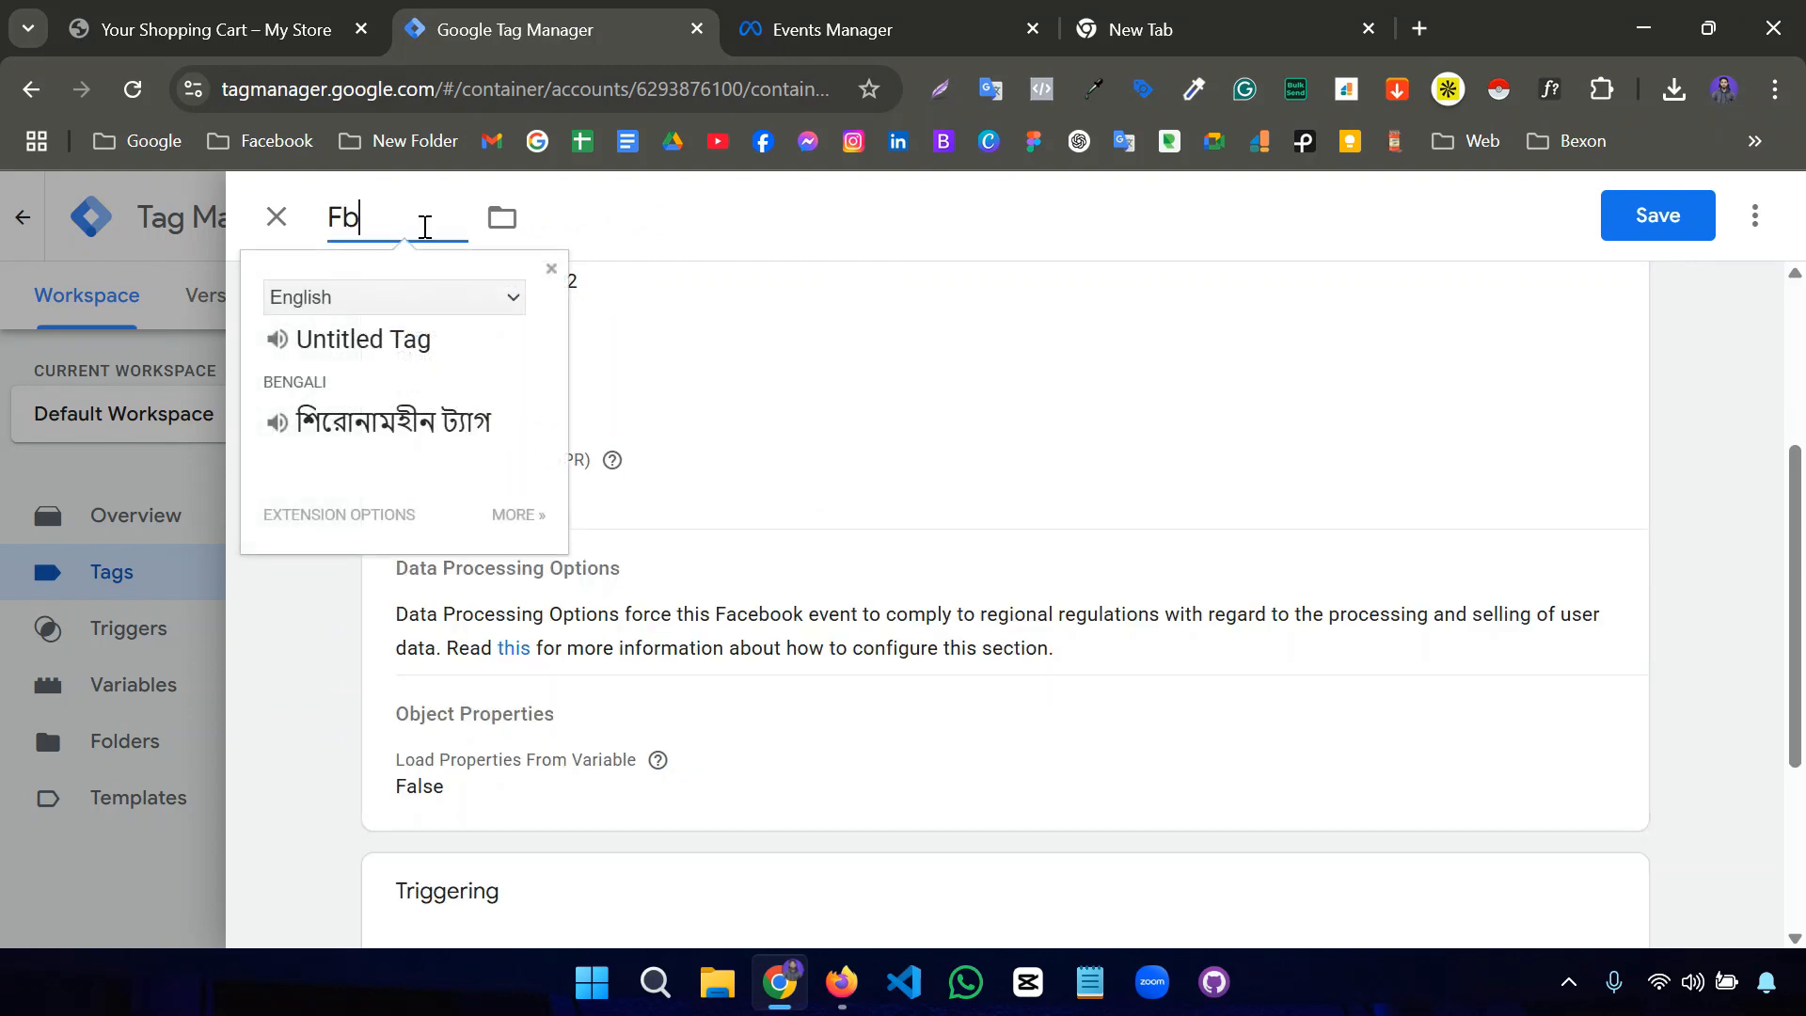
{"action": "type", "text": " Pixel - Vie"}
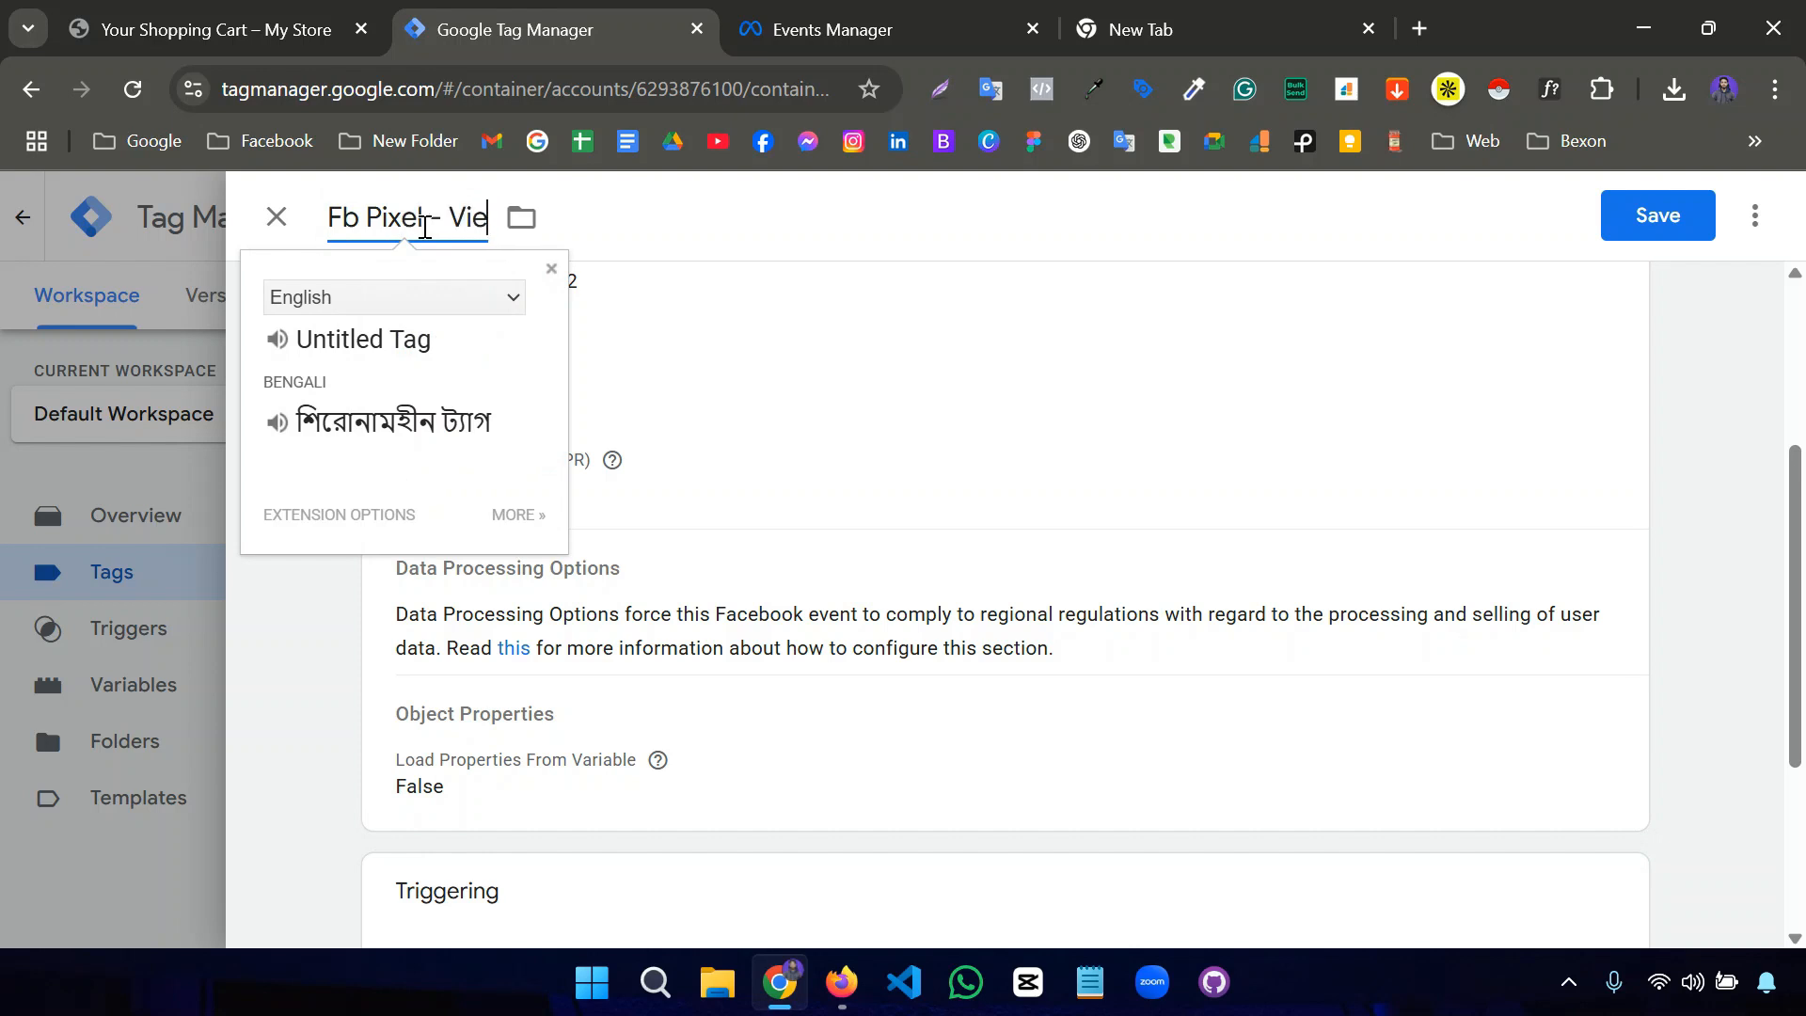
{"action": "type", "text": "w Content"}
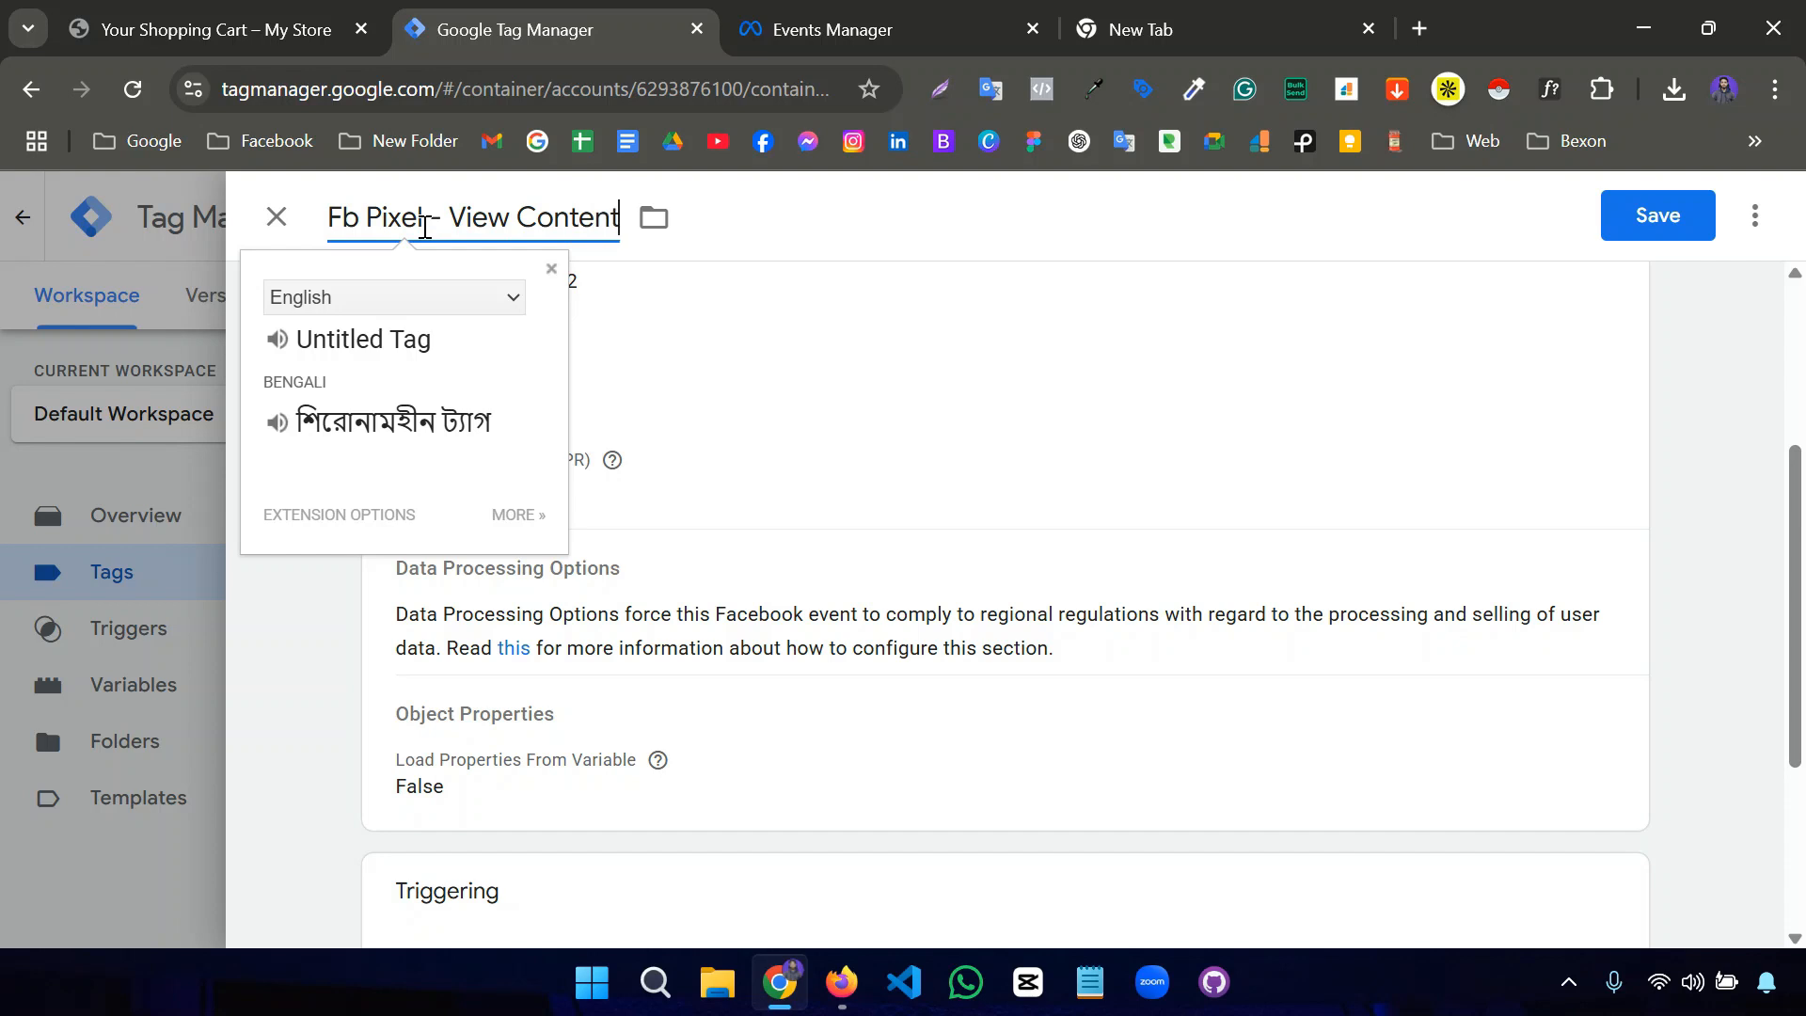
{"action": "left_click", "coordinate": [746, 234]}
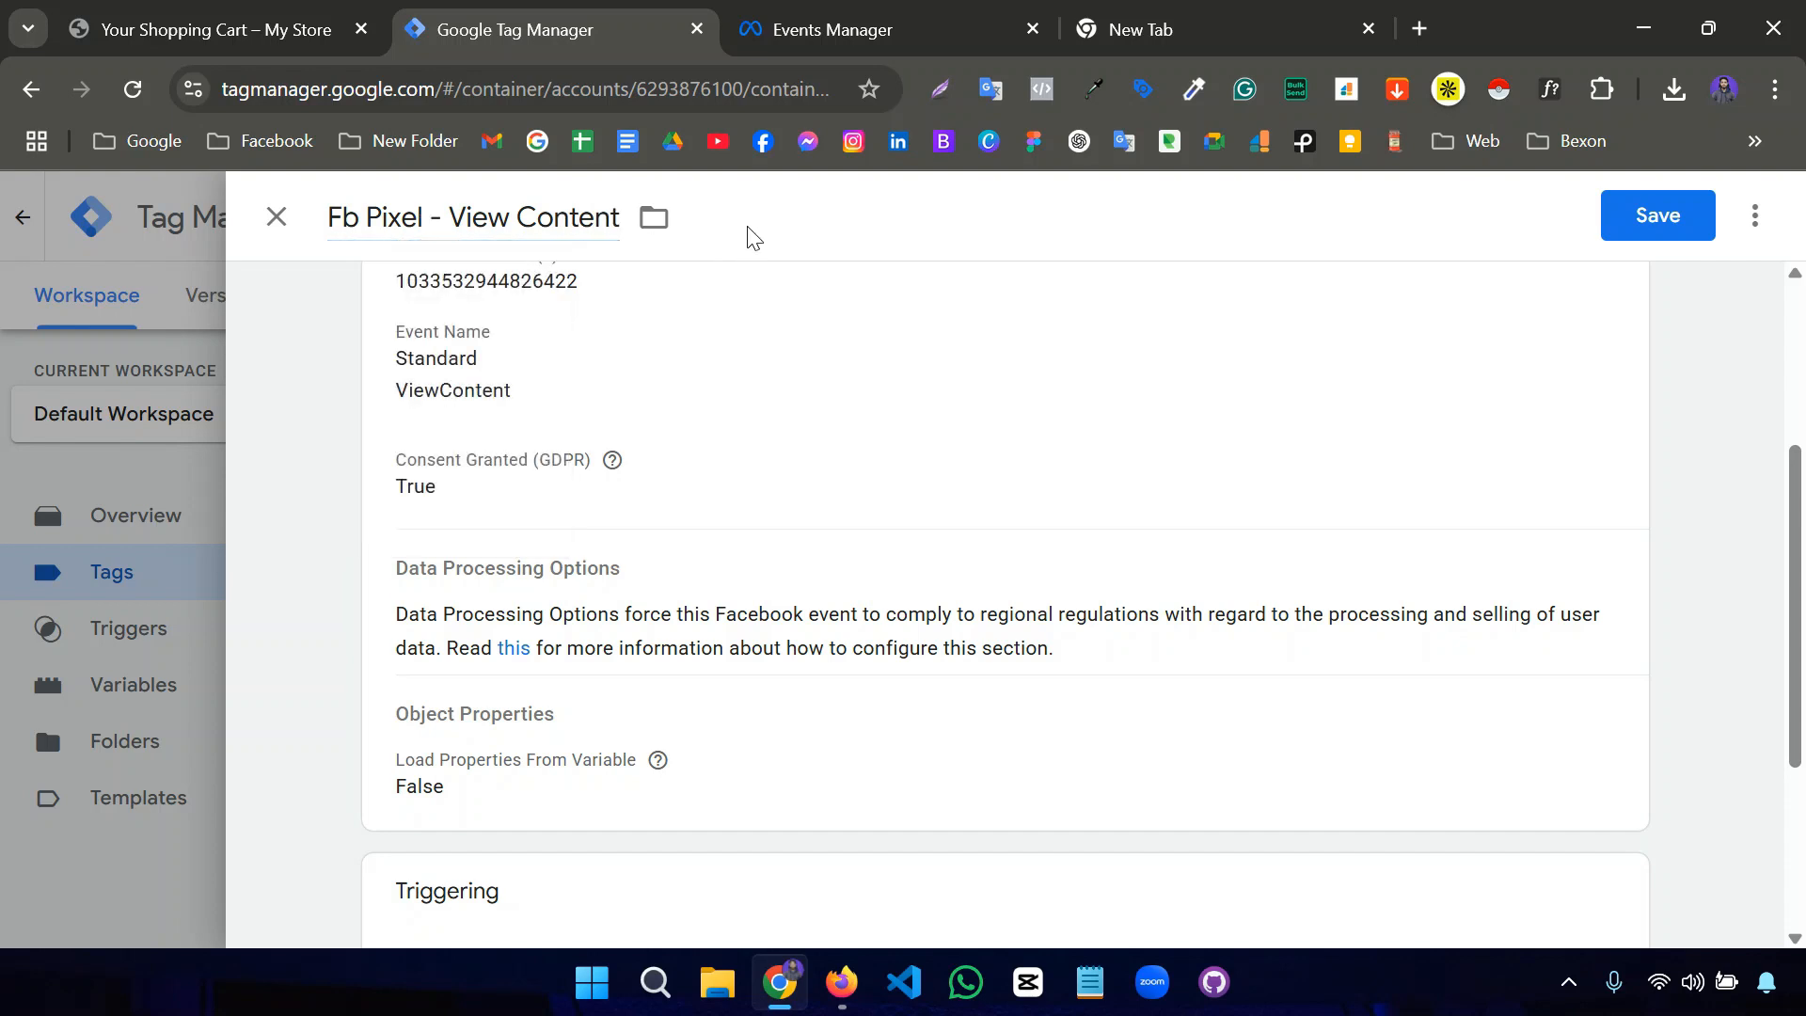
Open the selection of firing triggers for the Fb Pixel - View Content tag.
{"action": "left_click", "coordinate": [513, 410]}
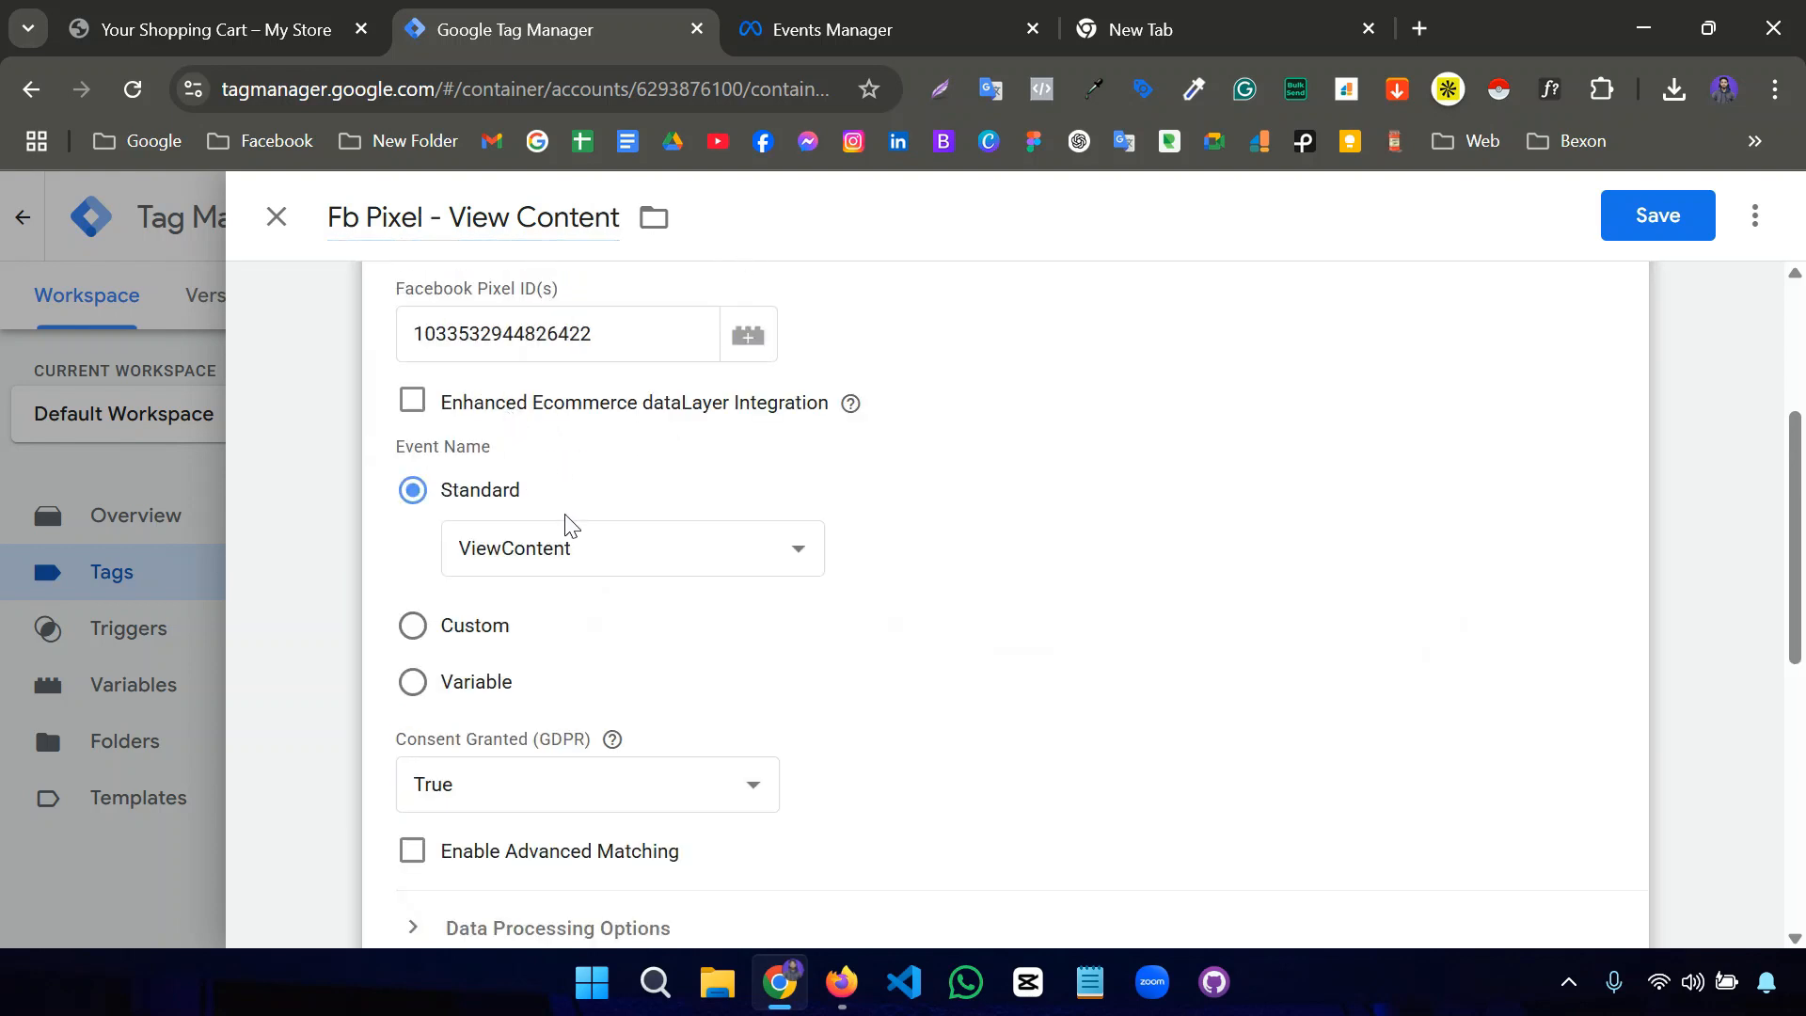
{"action": "scroll", "coordinate": [901, 517], "scroll_direction": "down", "scroll_amount": 8}
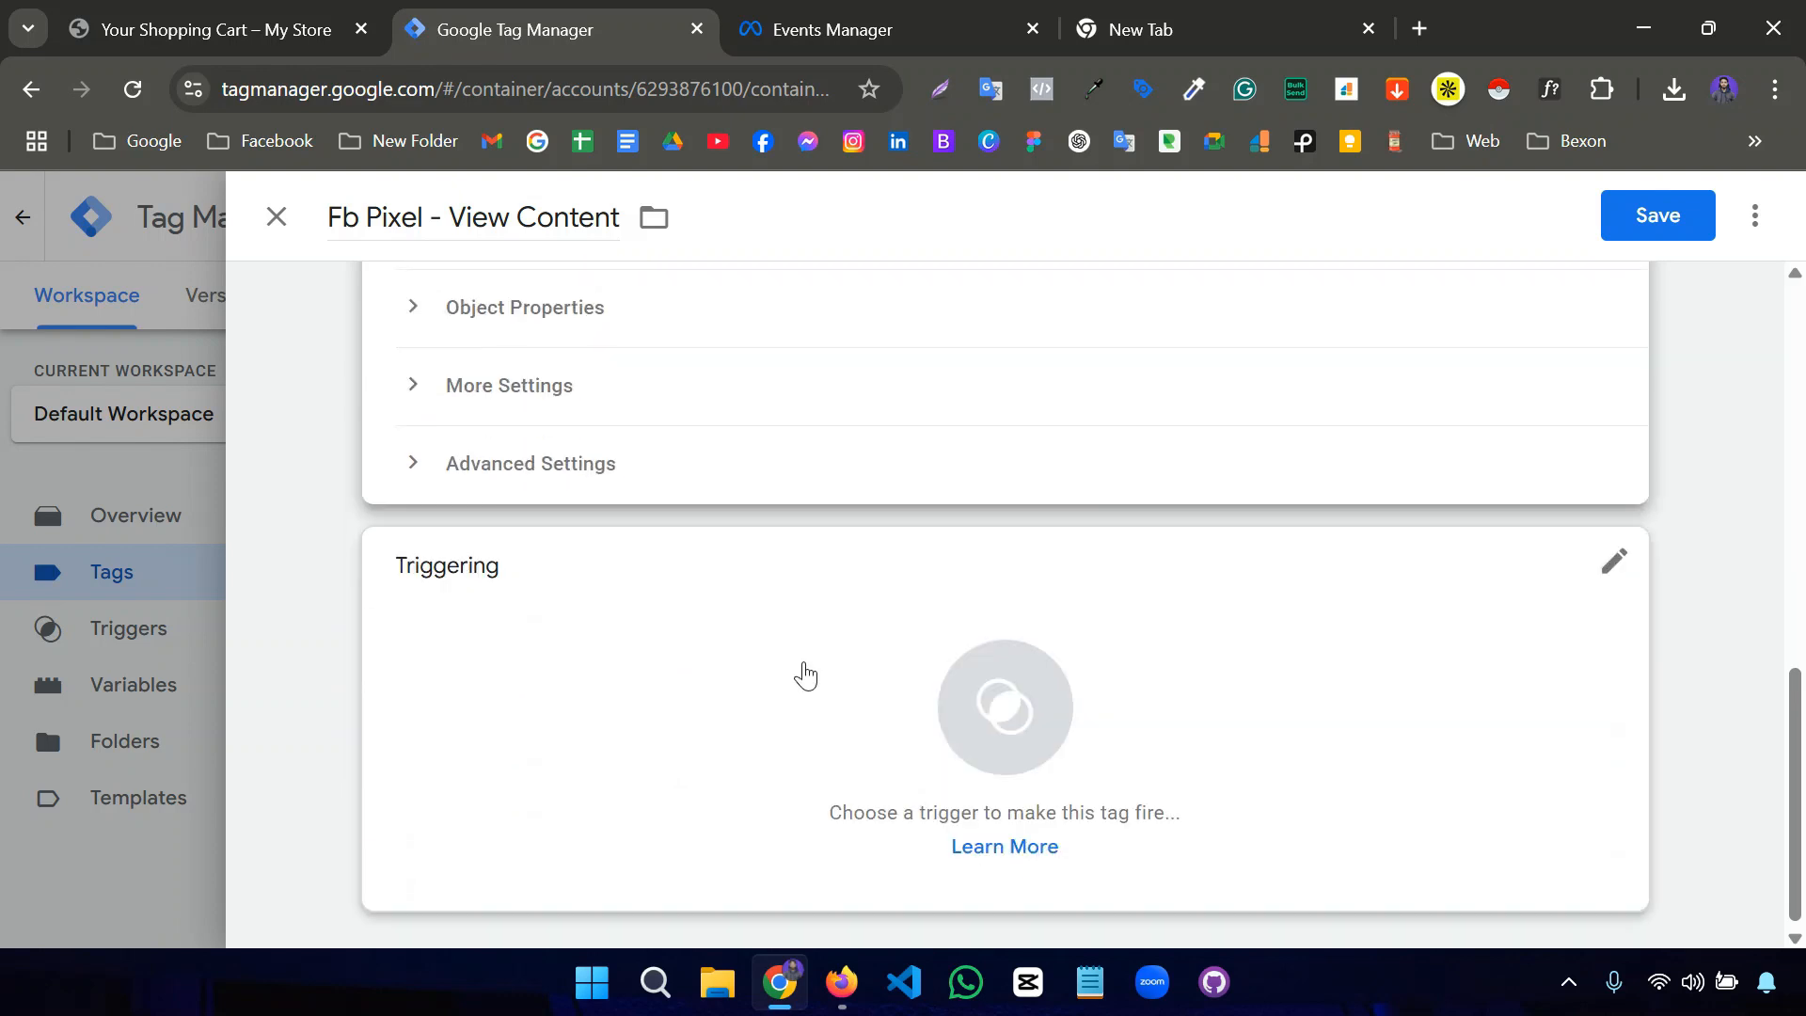
{"action": "left_click", "coordinate": [674, 644]}
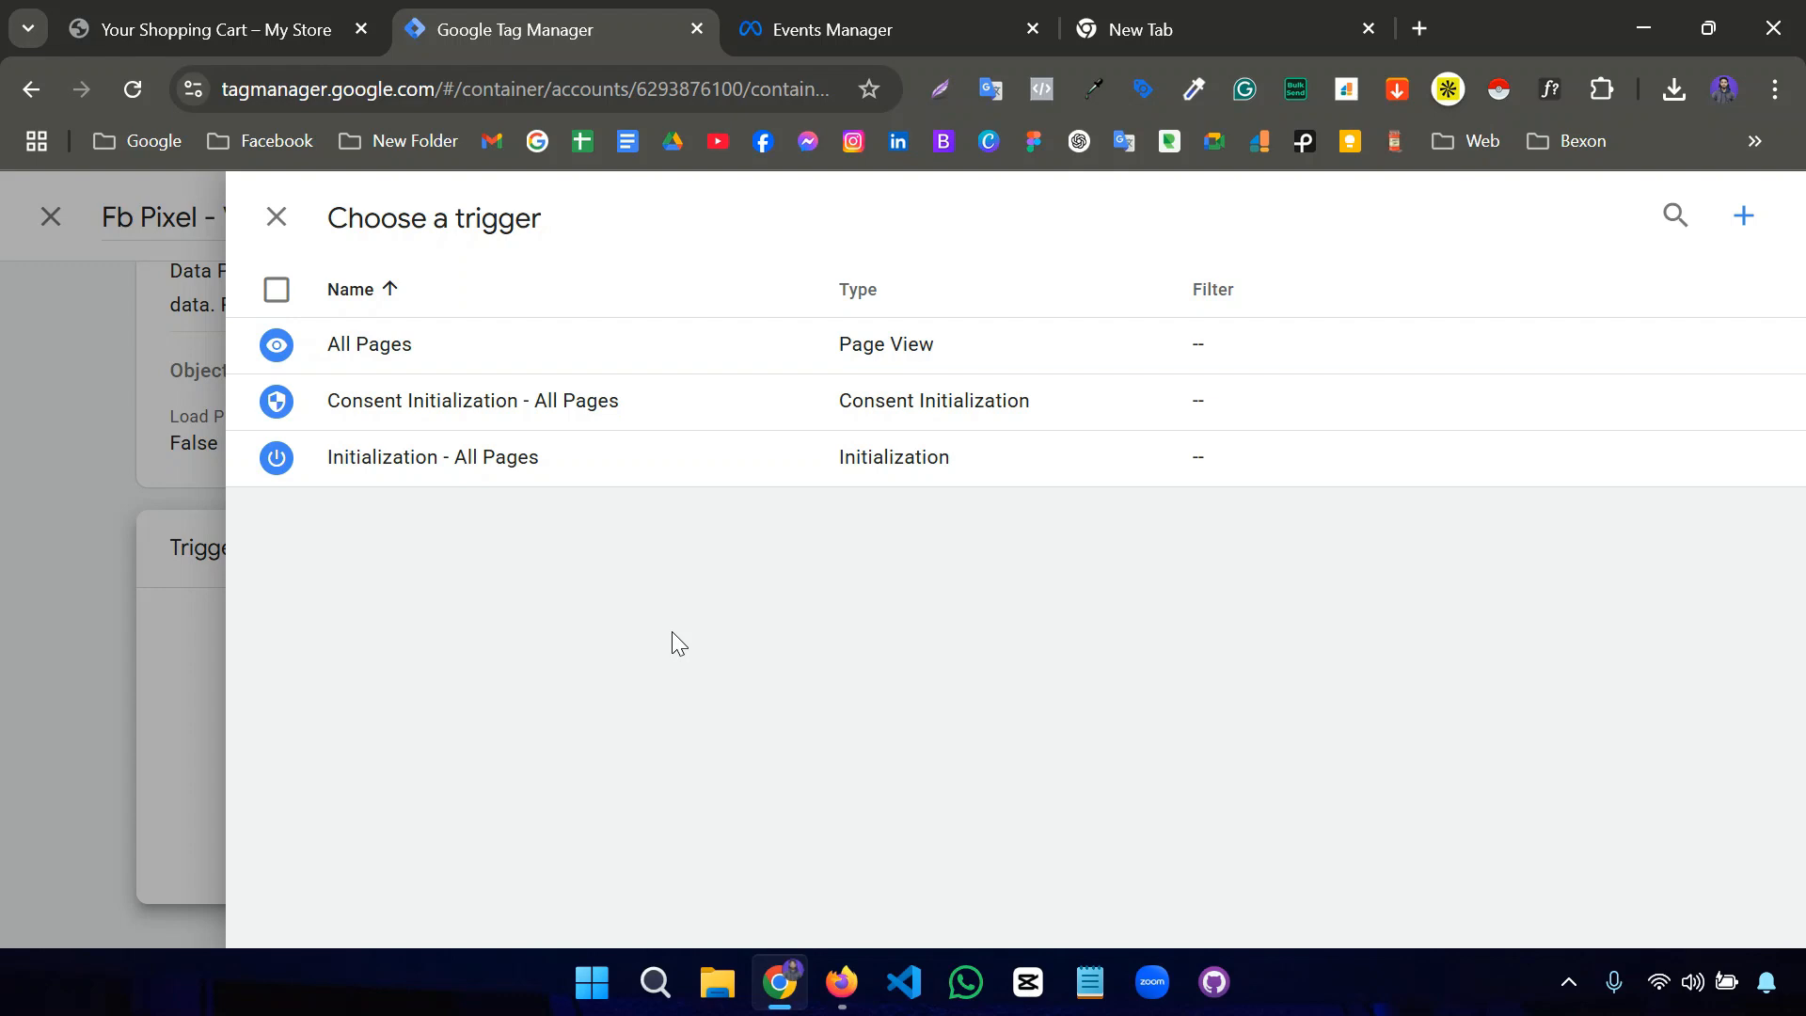
Switch to the My Store site and open the featured T-shirt's product page from the home page.
{"action": "left_click", "coordinate": [240, 36]}
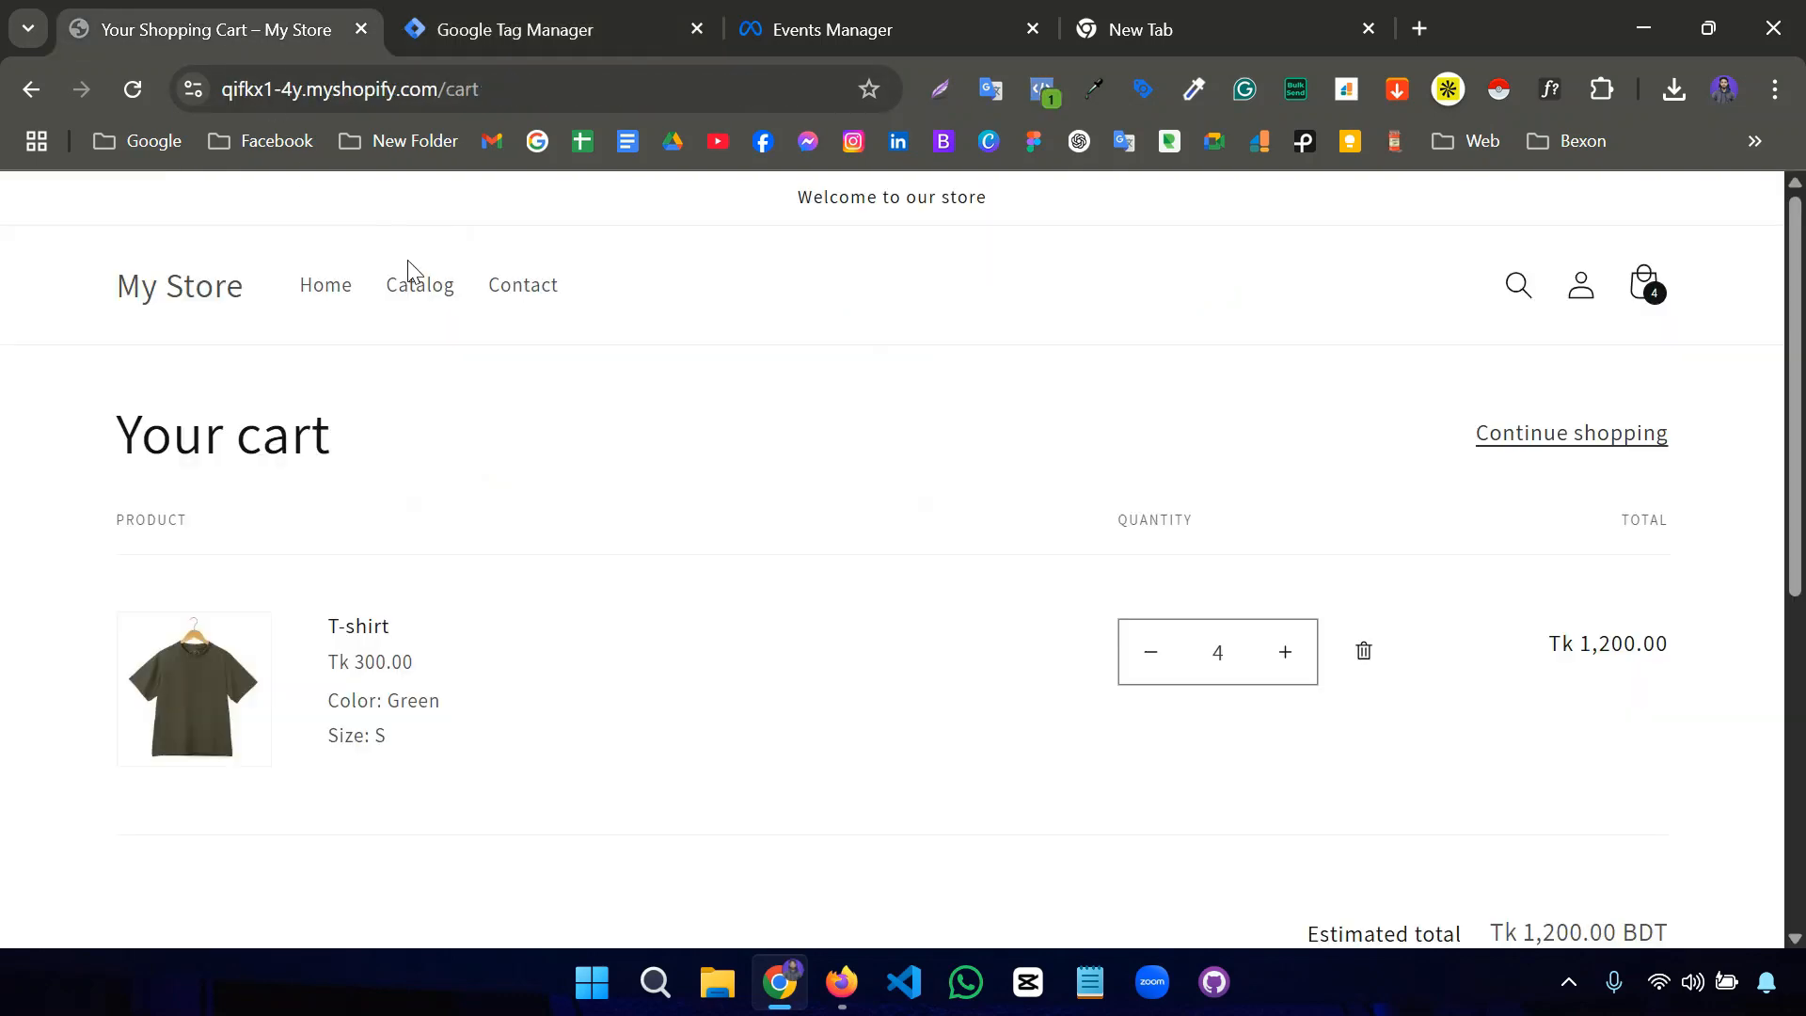
{"action": "left_click", "coordinate": [329, 301]}
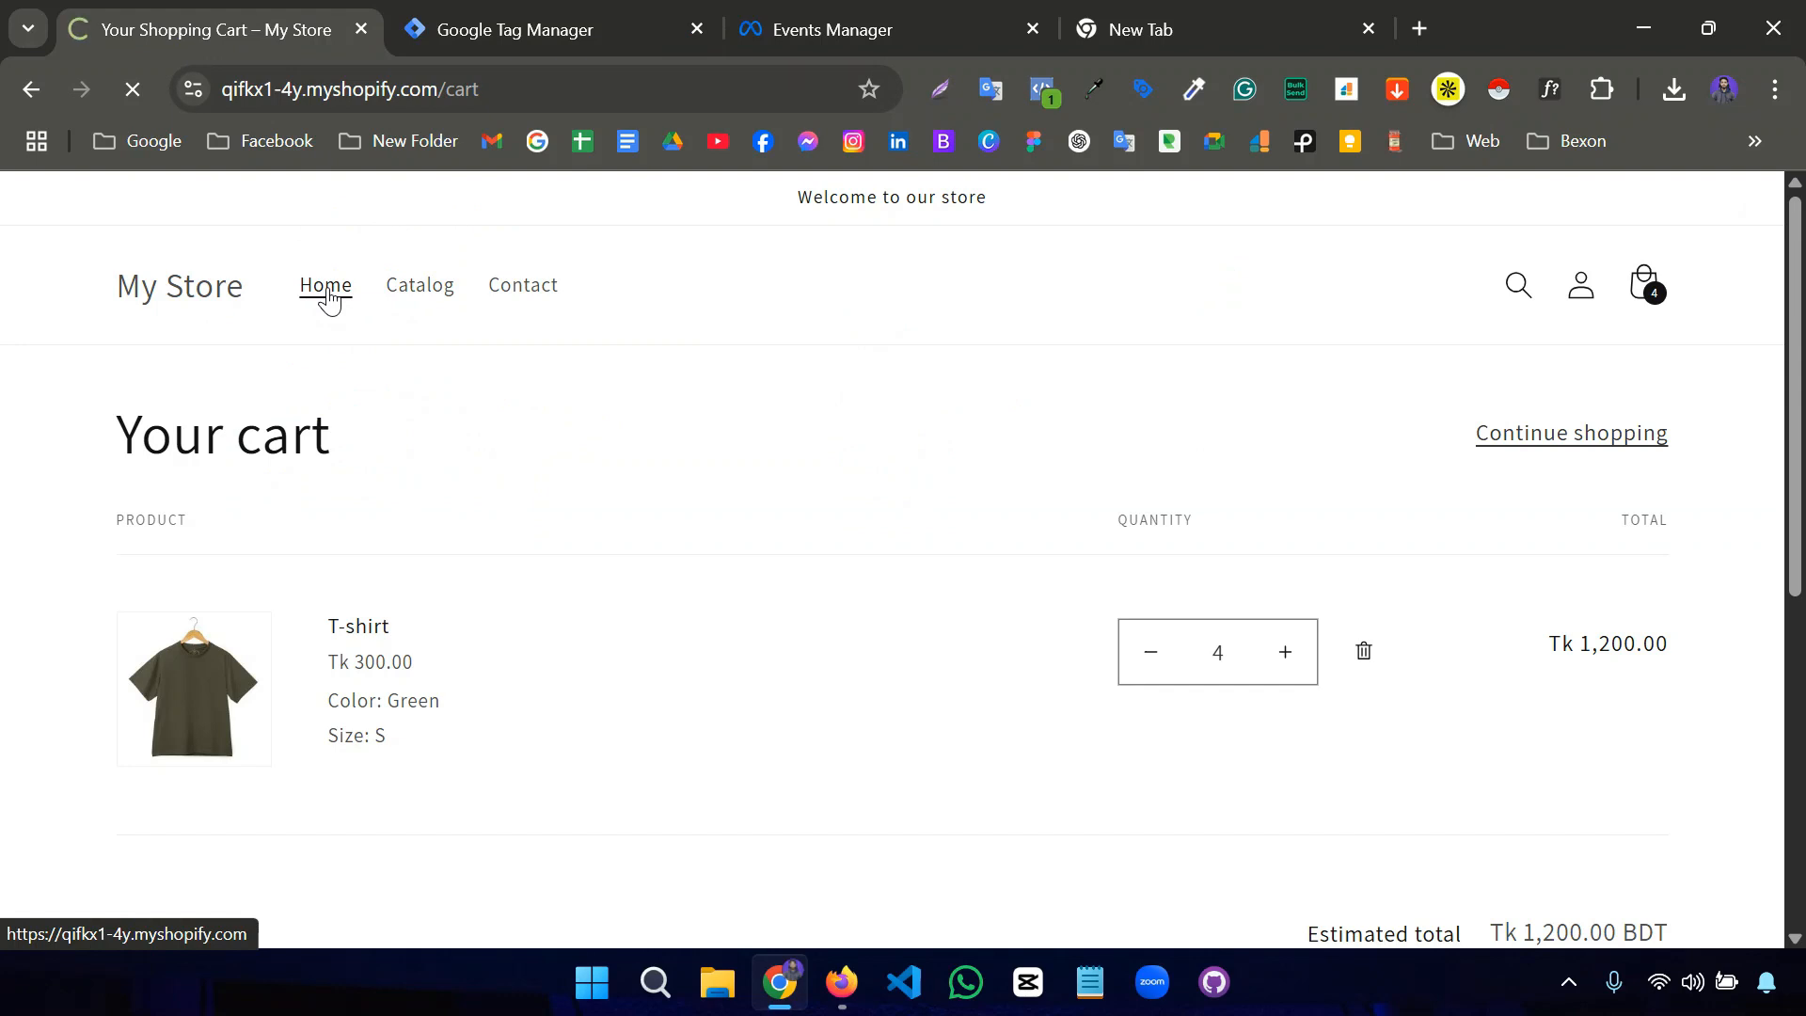
{"action": "scroll", "coordinate": [371, 529], "scroll_direction": "down", "scroll_amount": 10}
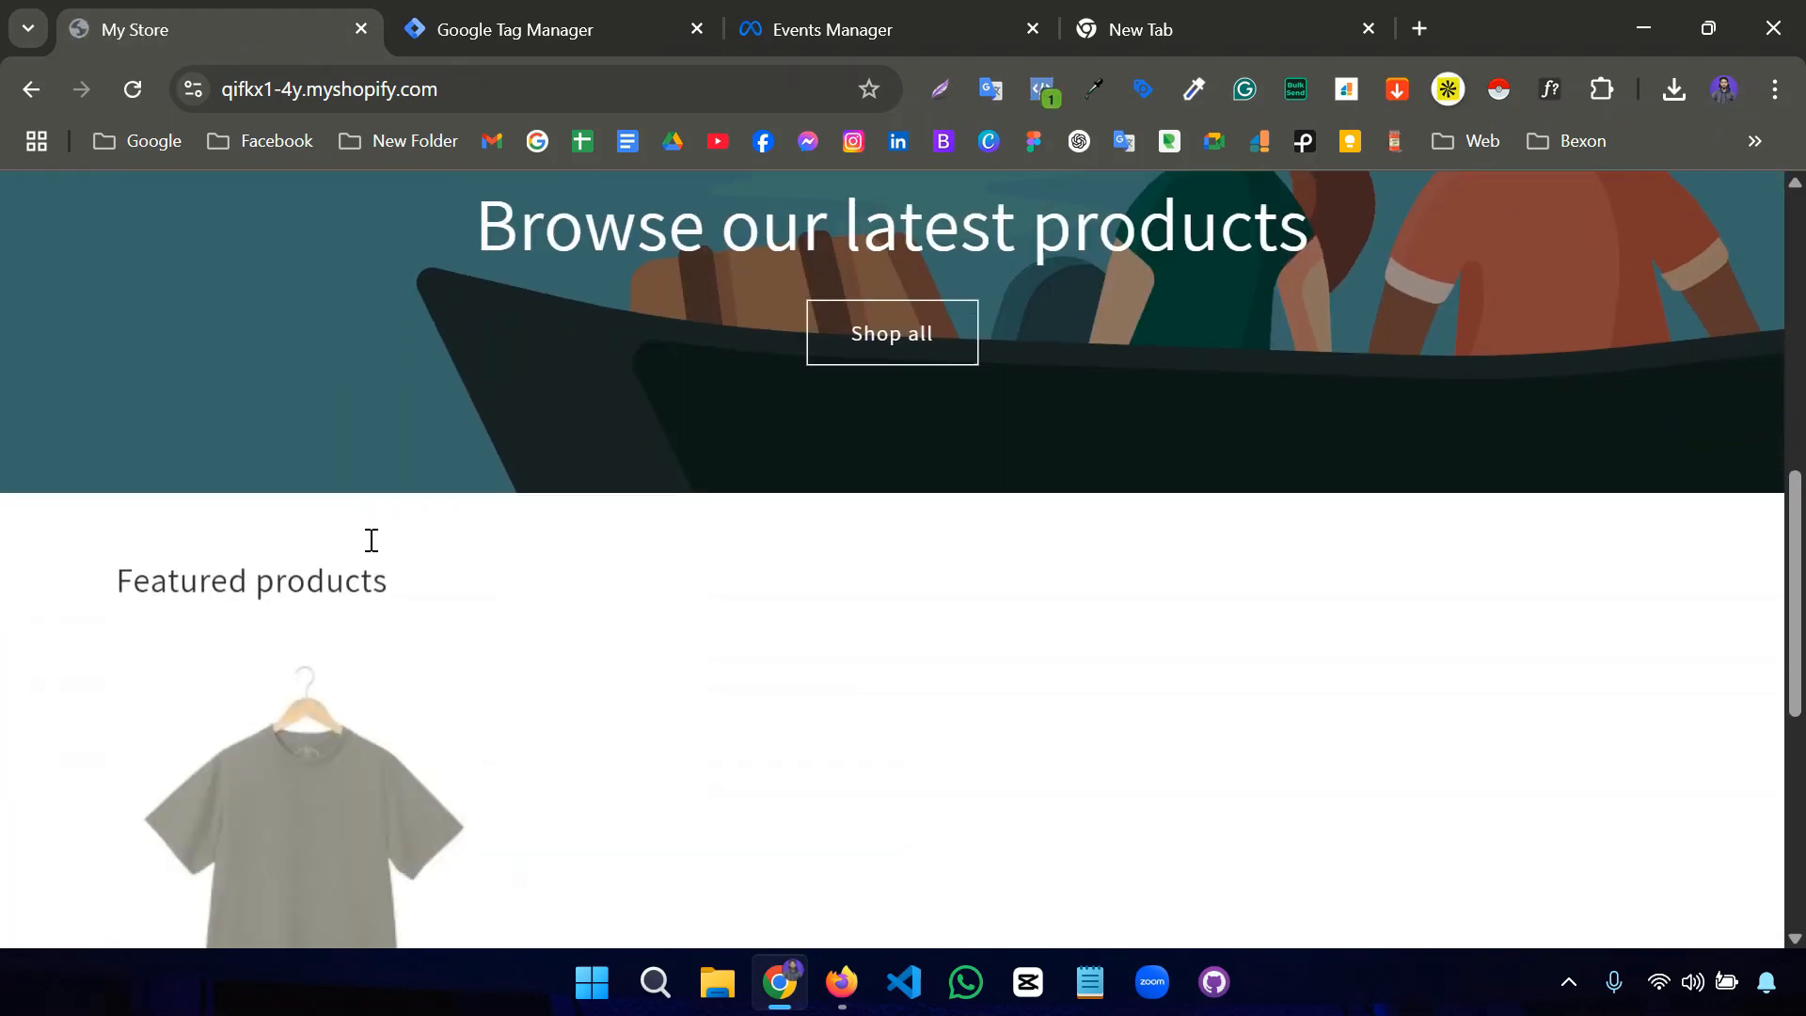
{"action": "scroll", "coordinate": [371, 540], "scroll_direction": "down", "scroll_amount": 4}
{"action": "left_click", "coordinate": [272, 525]}
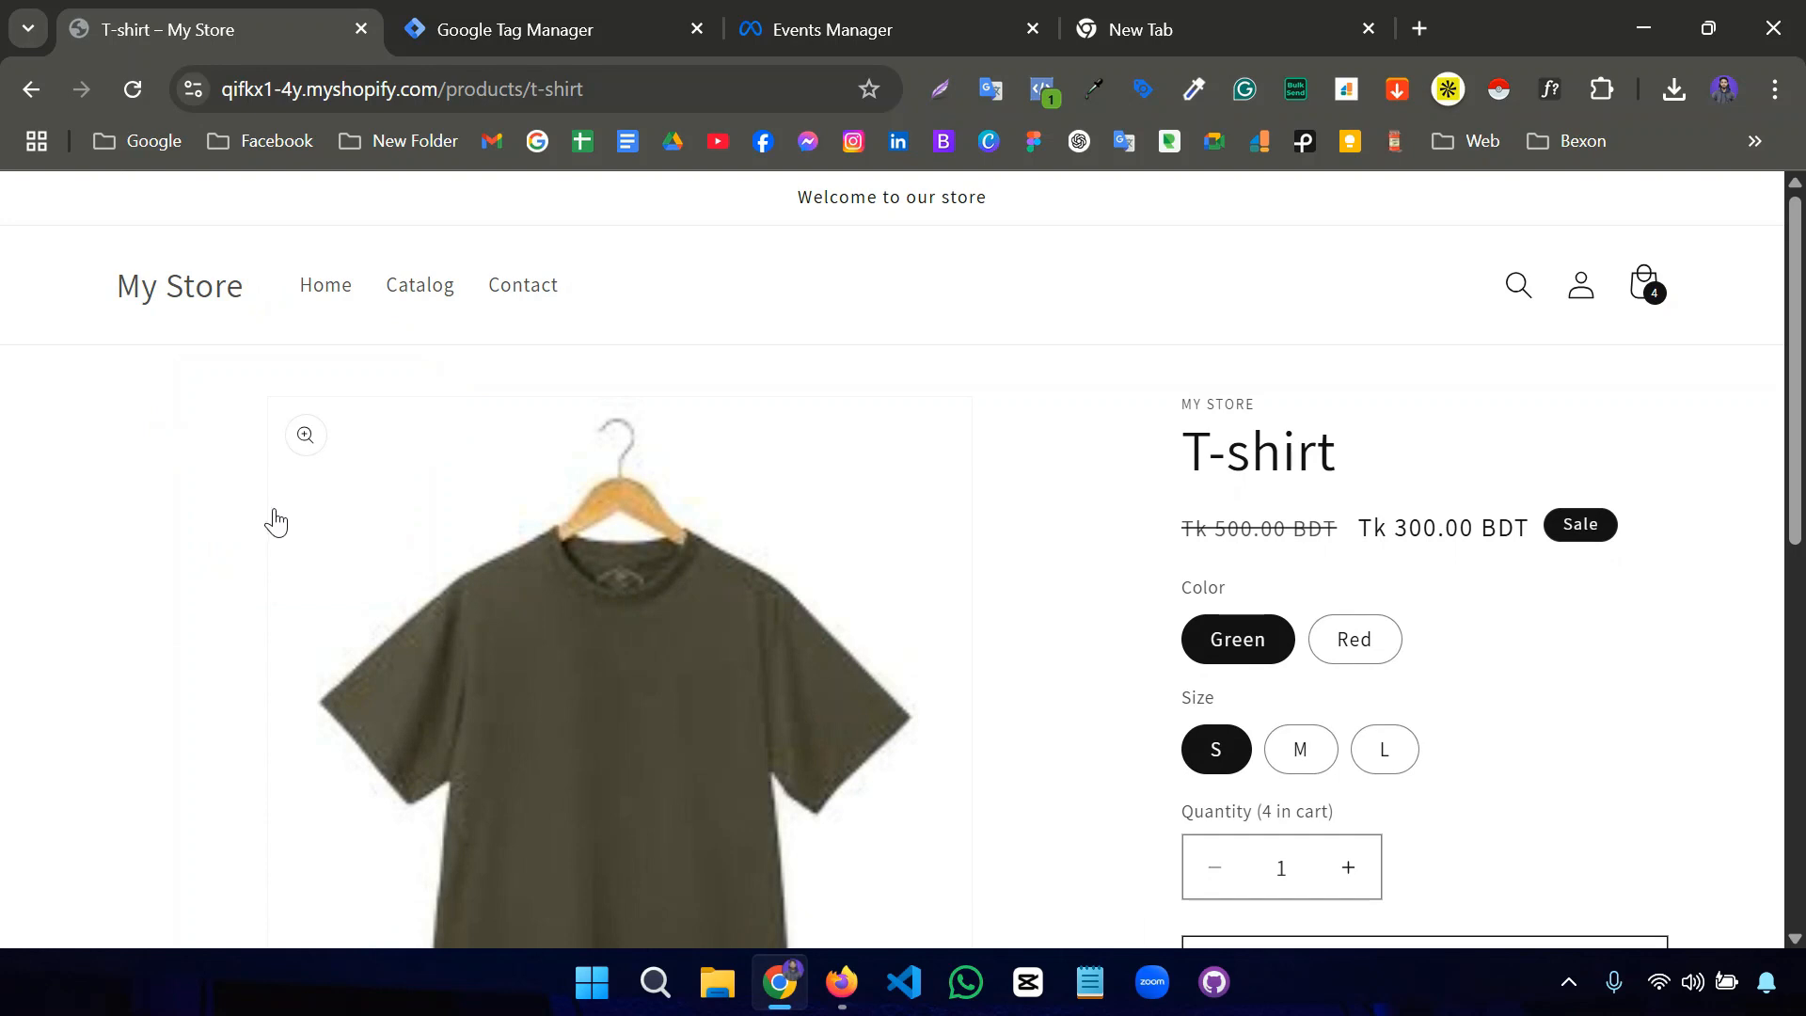
Return to Google Tag Manager and create a new trigger named "View Content Trigger".
{"action": "left_click", "coordinate": [526, 34]}
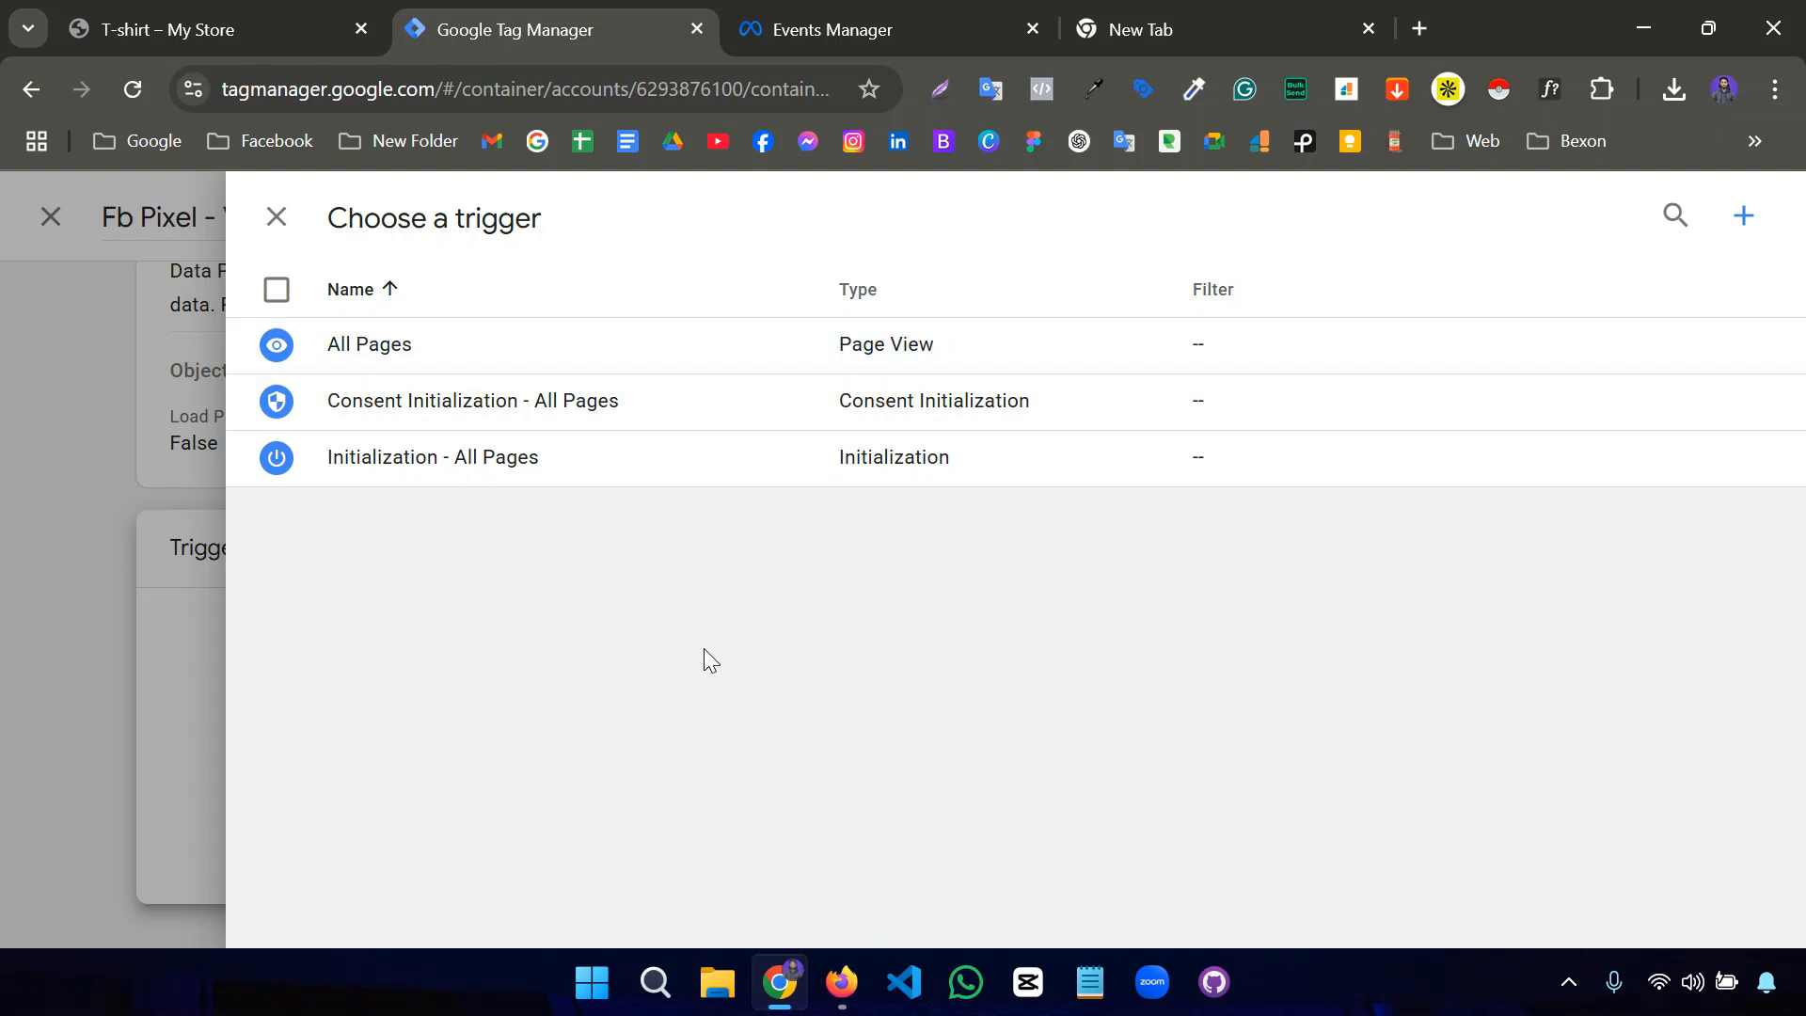
{"action": "left_click", "coordinate": [1741, 216]}
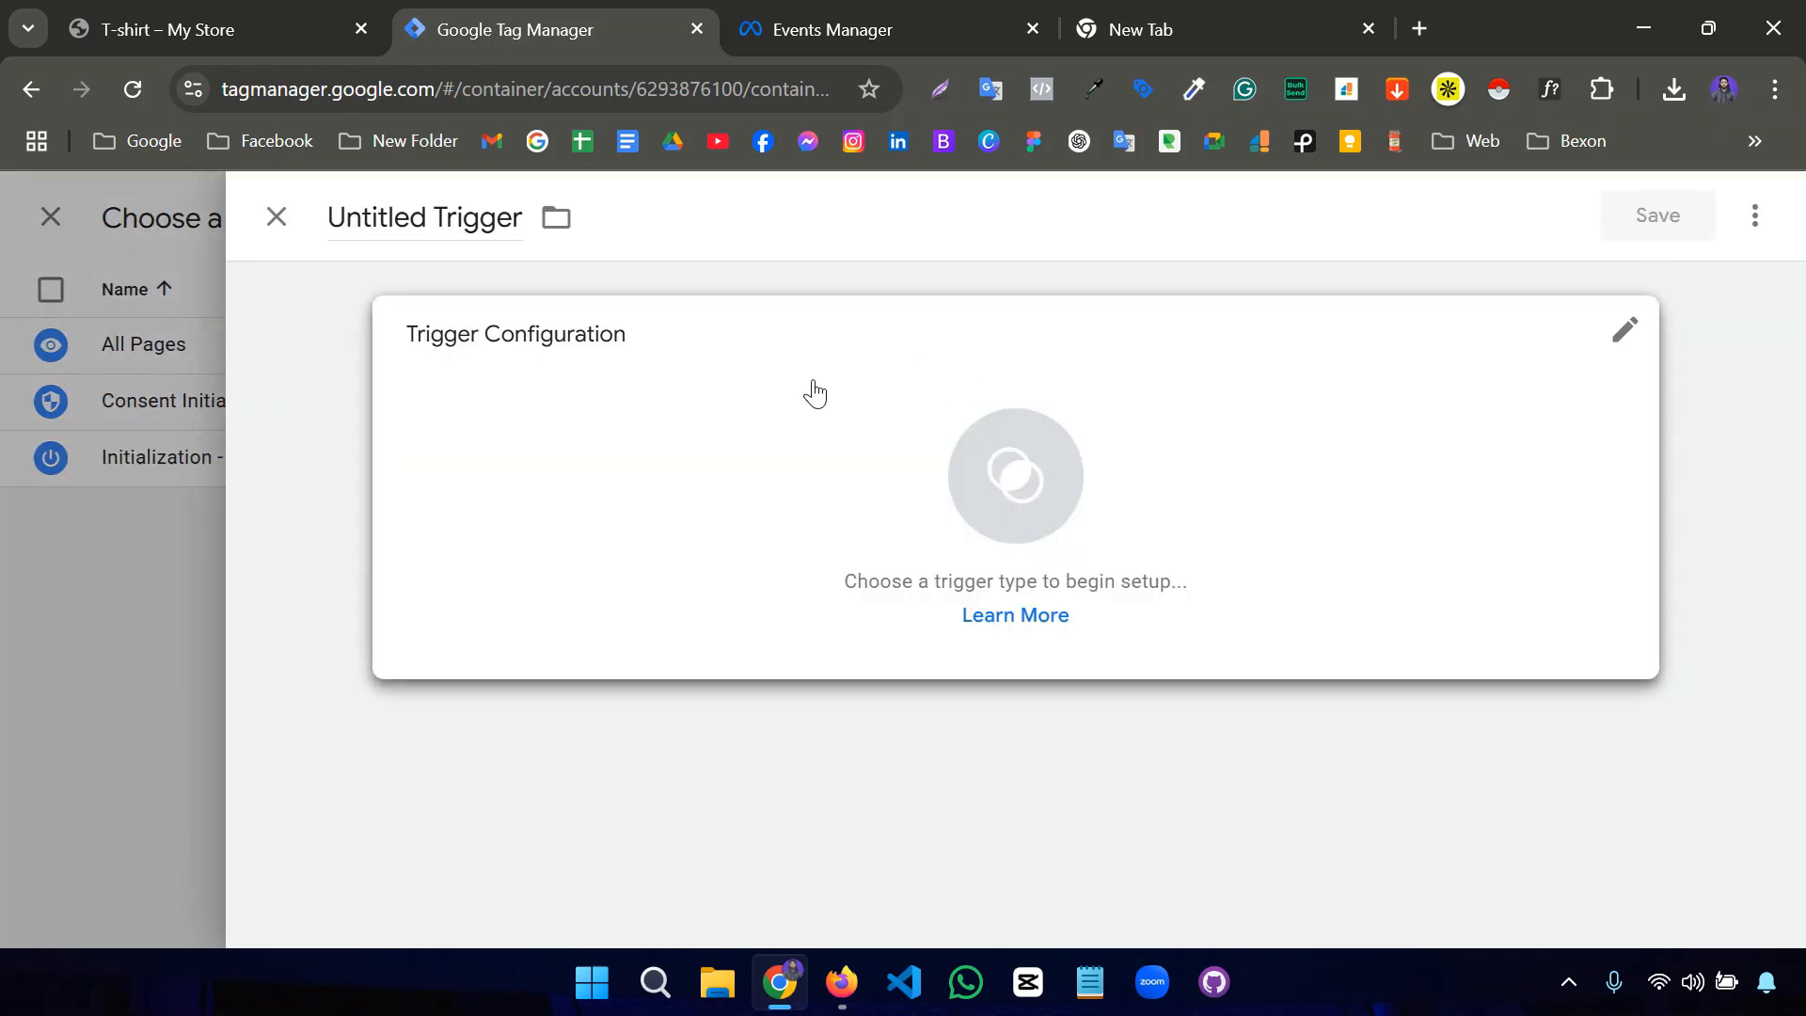
{"action": "triple_click", "coordinate": [463, 230]}
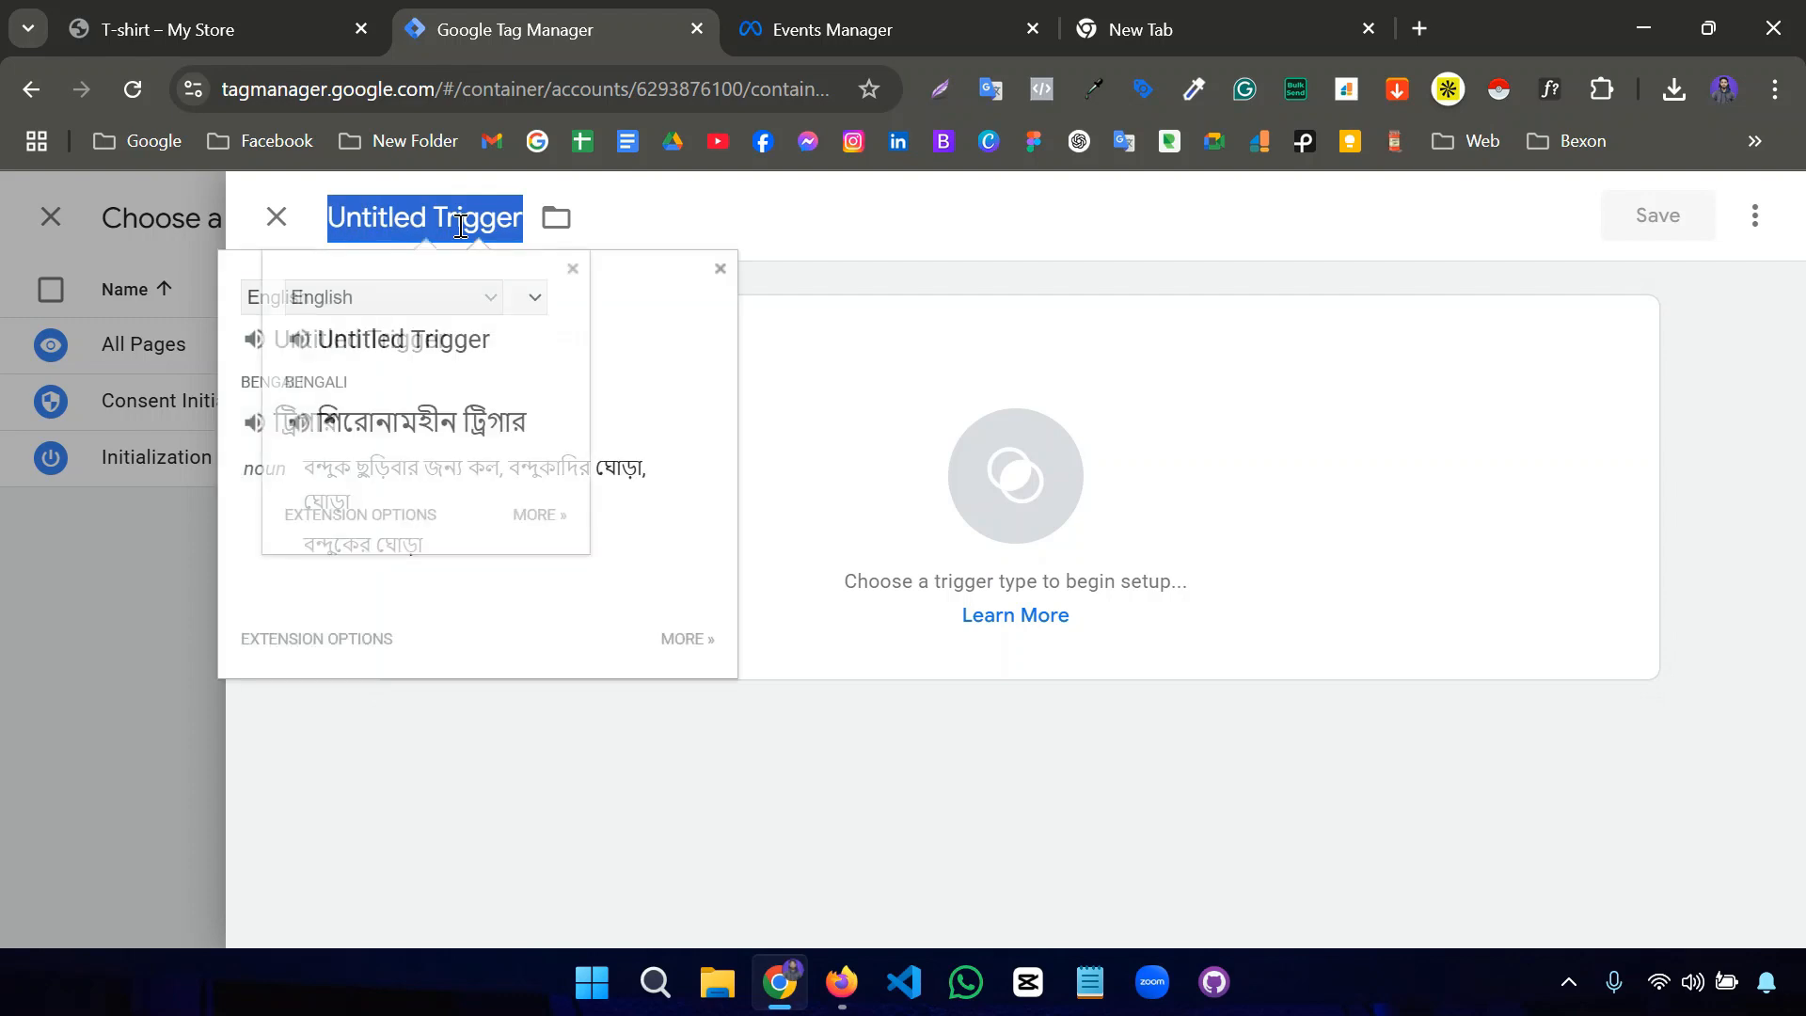
{"action": "type", "text": "View Conte"}
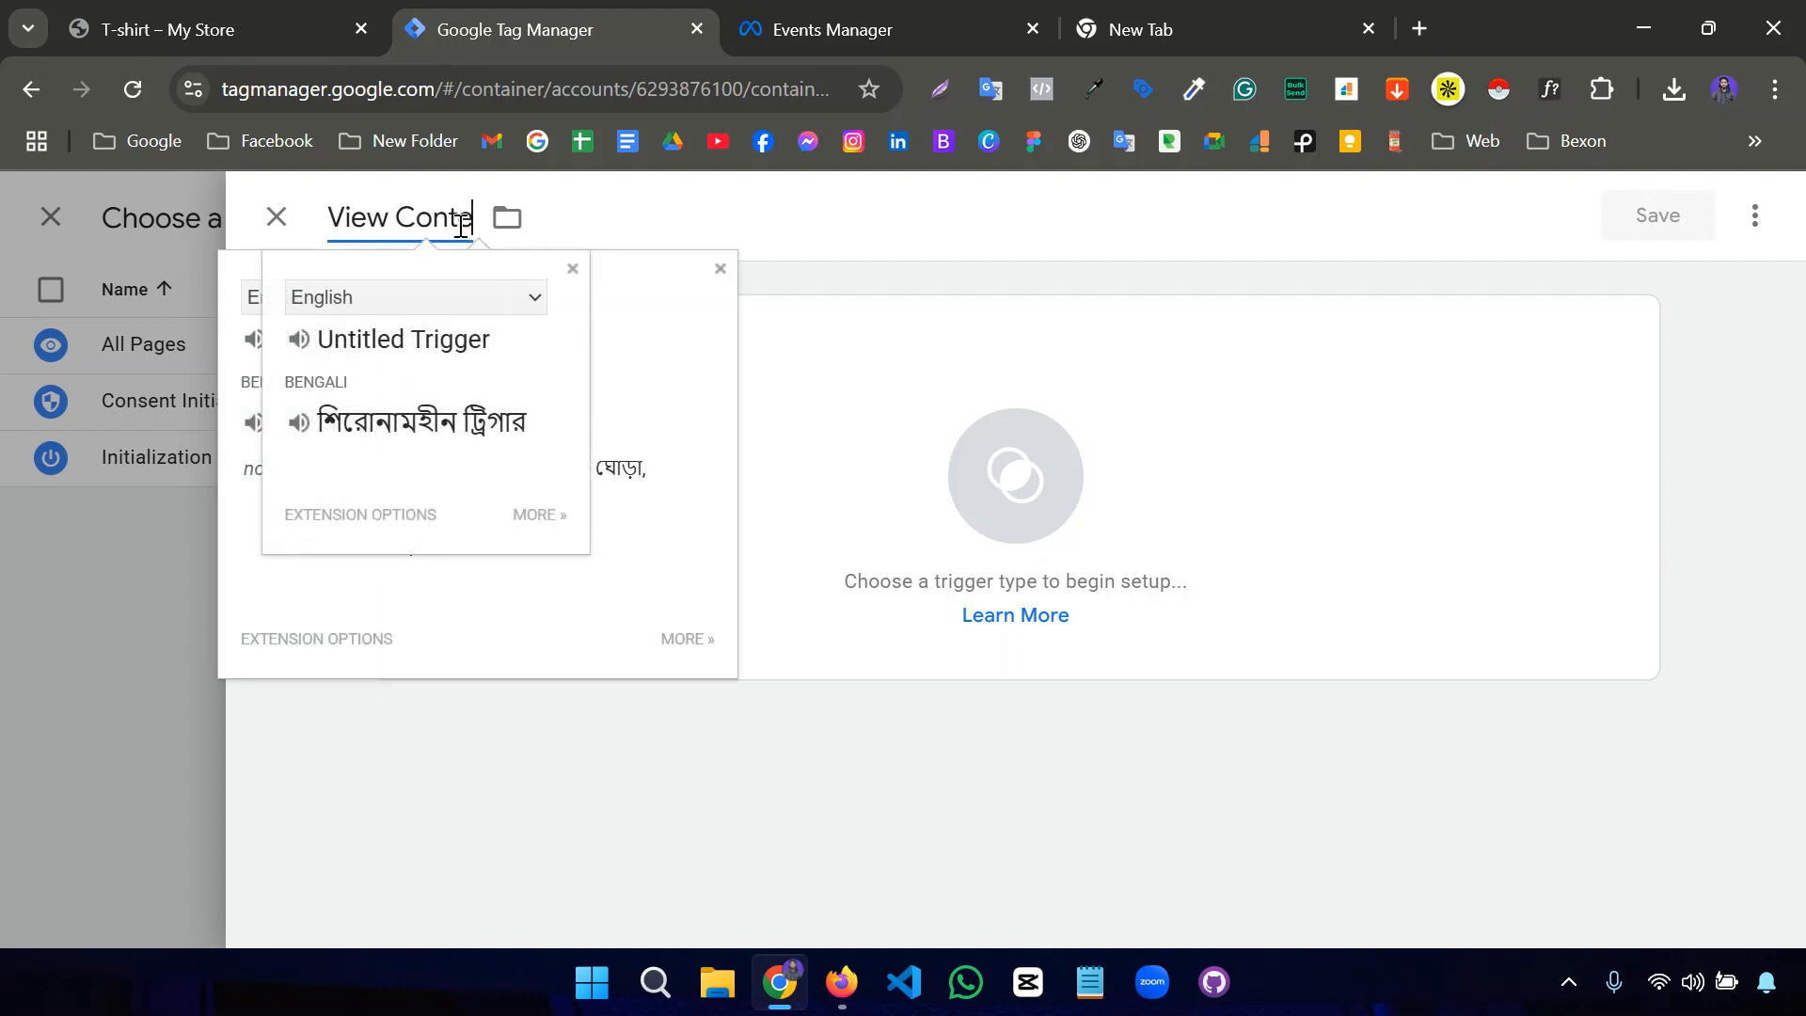
{"action": "type", "text": "nt Trigger"}
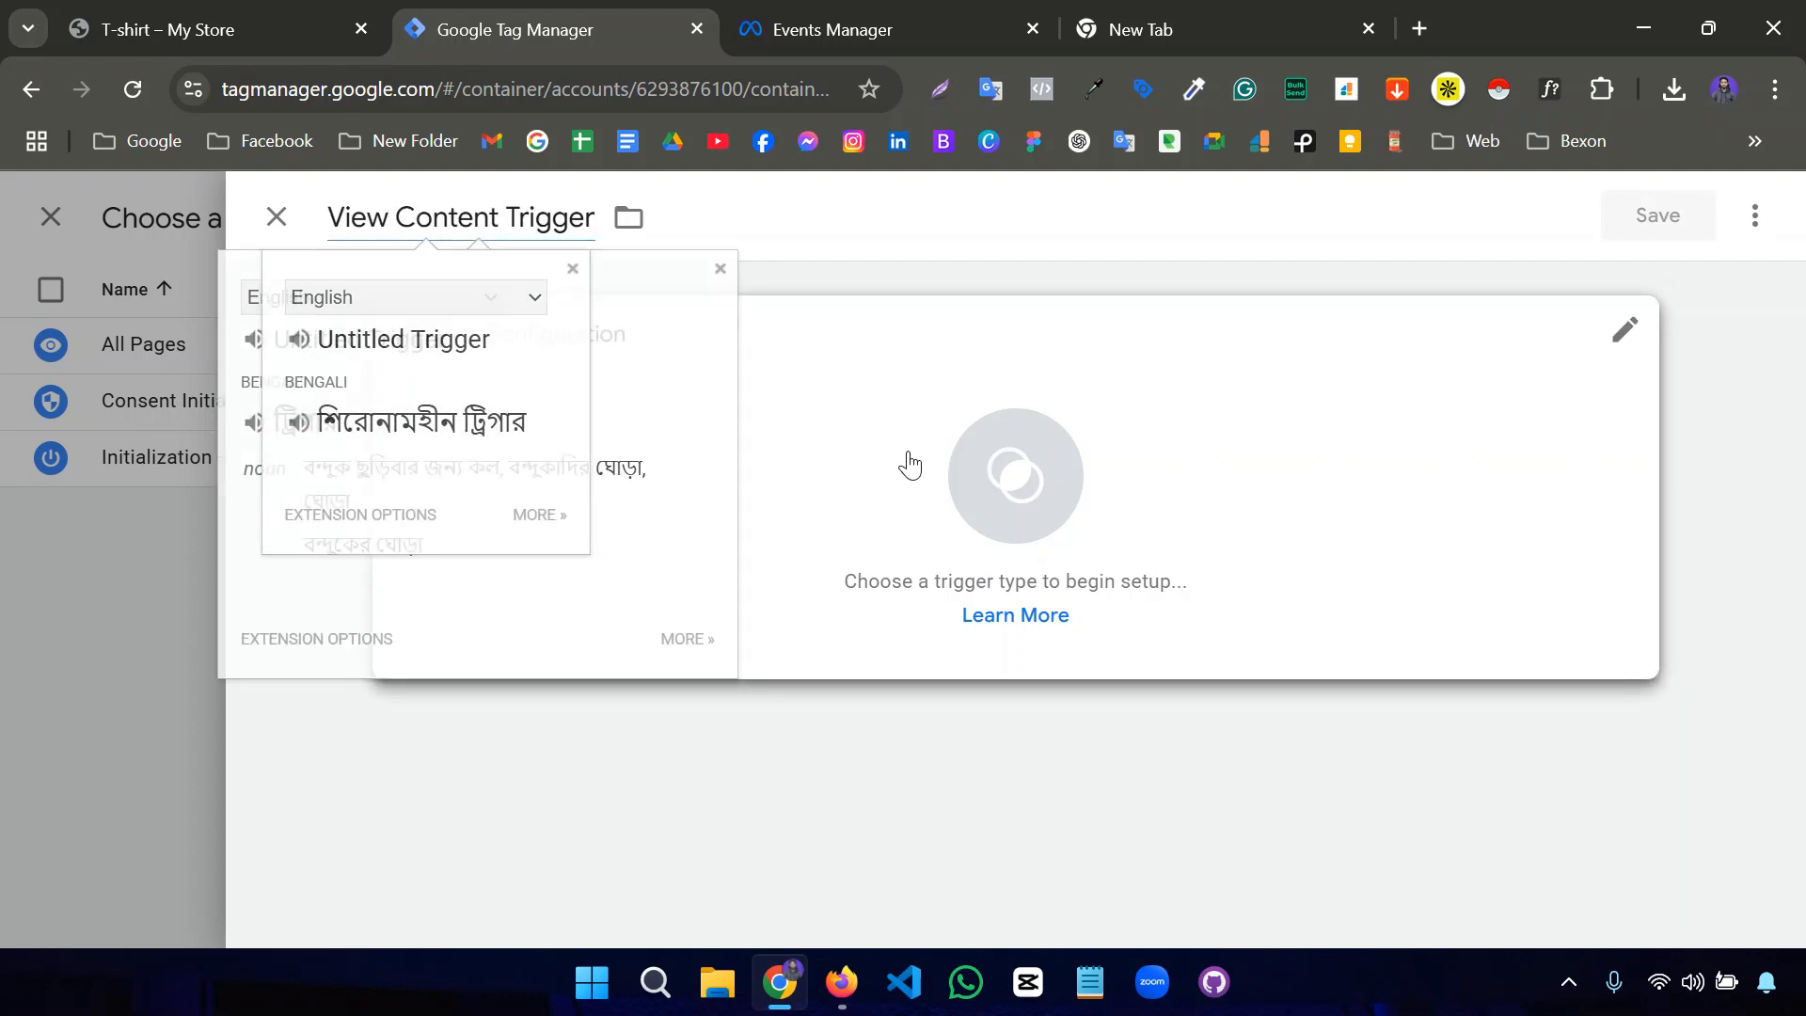
Set the trigger's type to Page View and make it fire on Some Page Views only.
{"action": "left_click", "coordinate": [908, 462]}
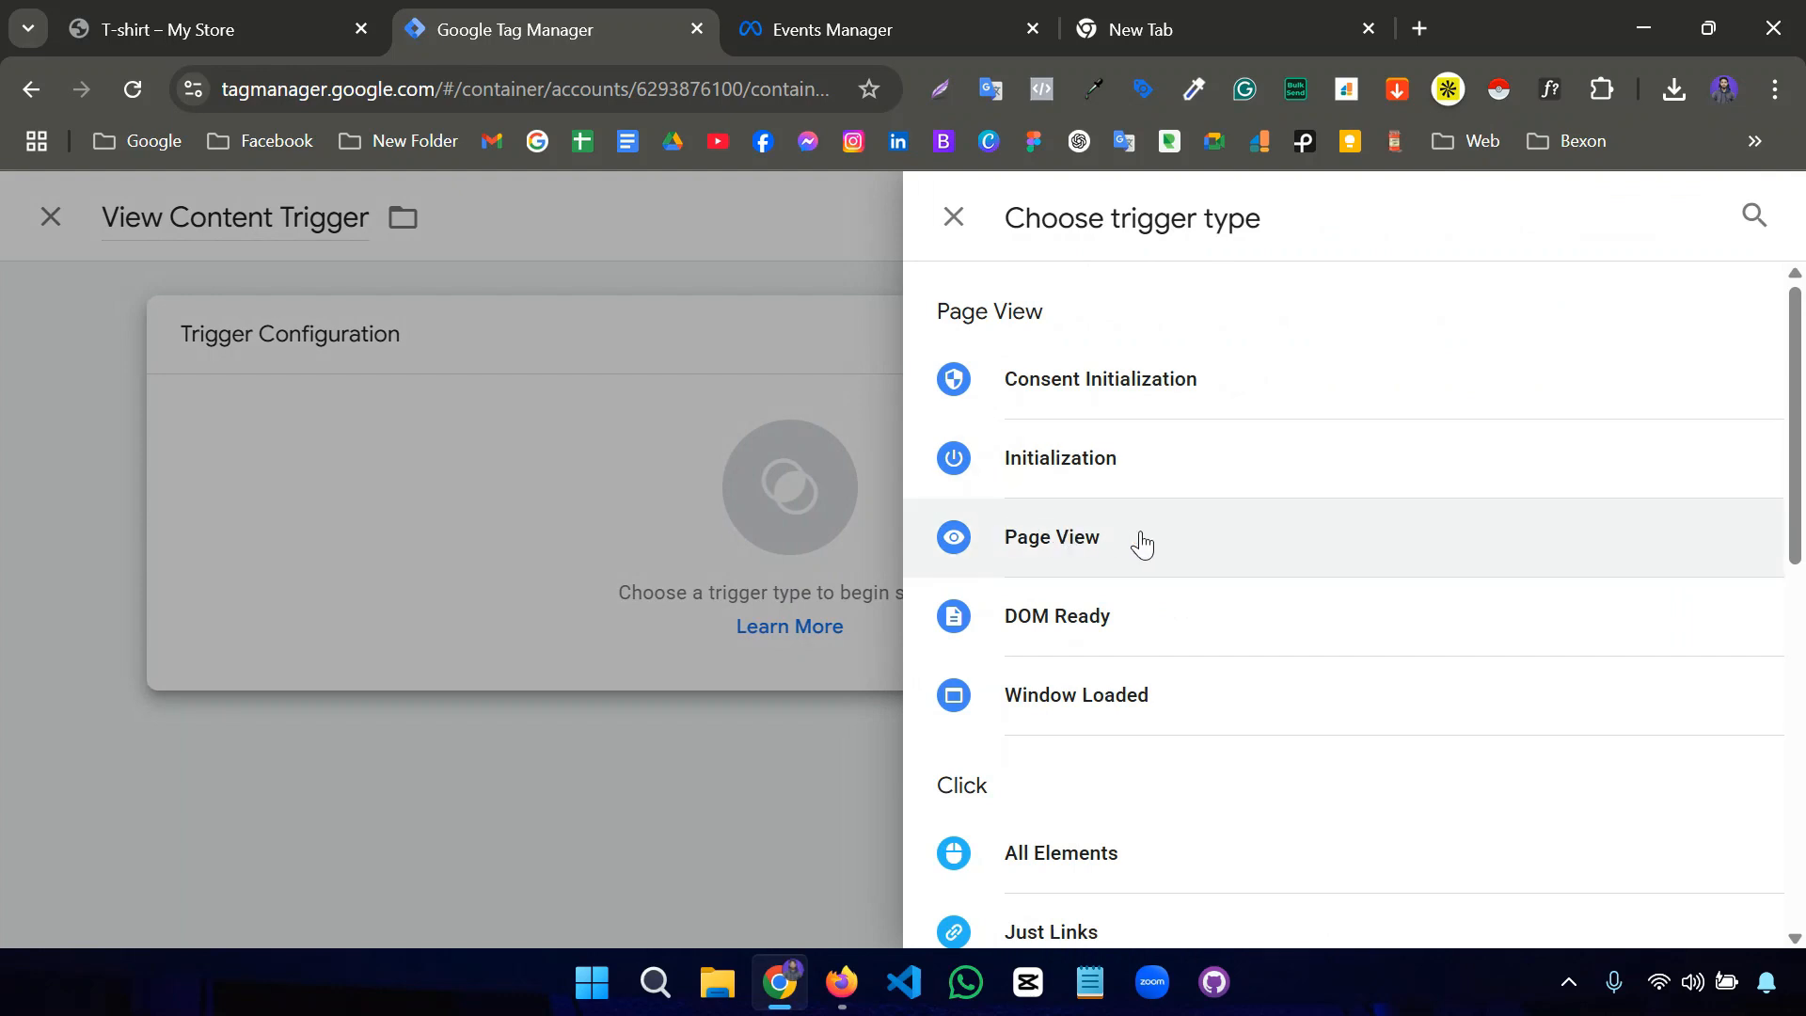
{"action": "left_click", "coordinate": [1215, 532]}
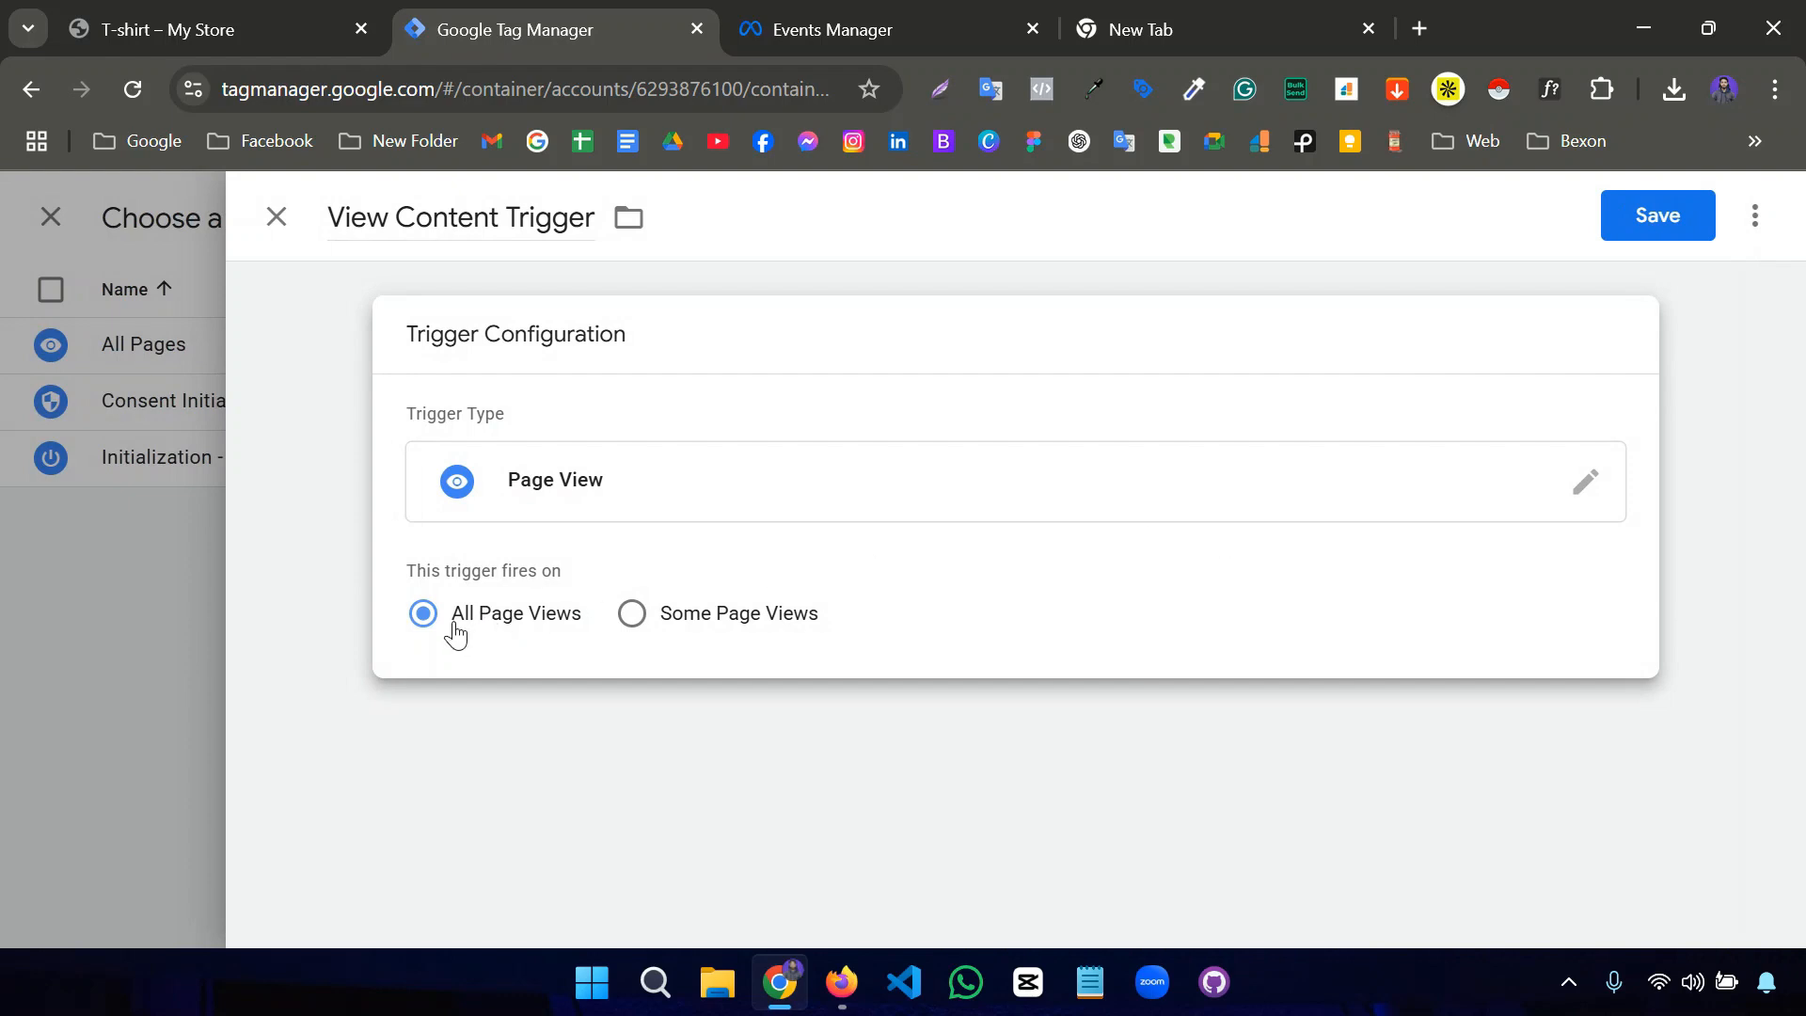
{"action": "left_click", "coordinate": [631, 614]}
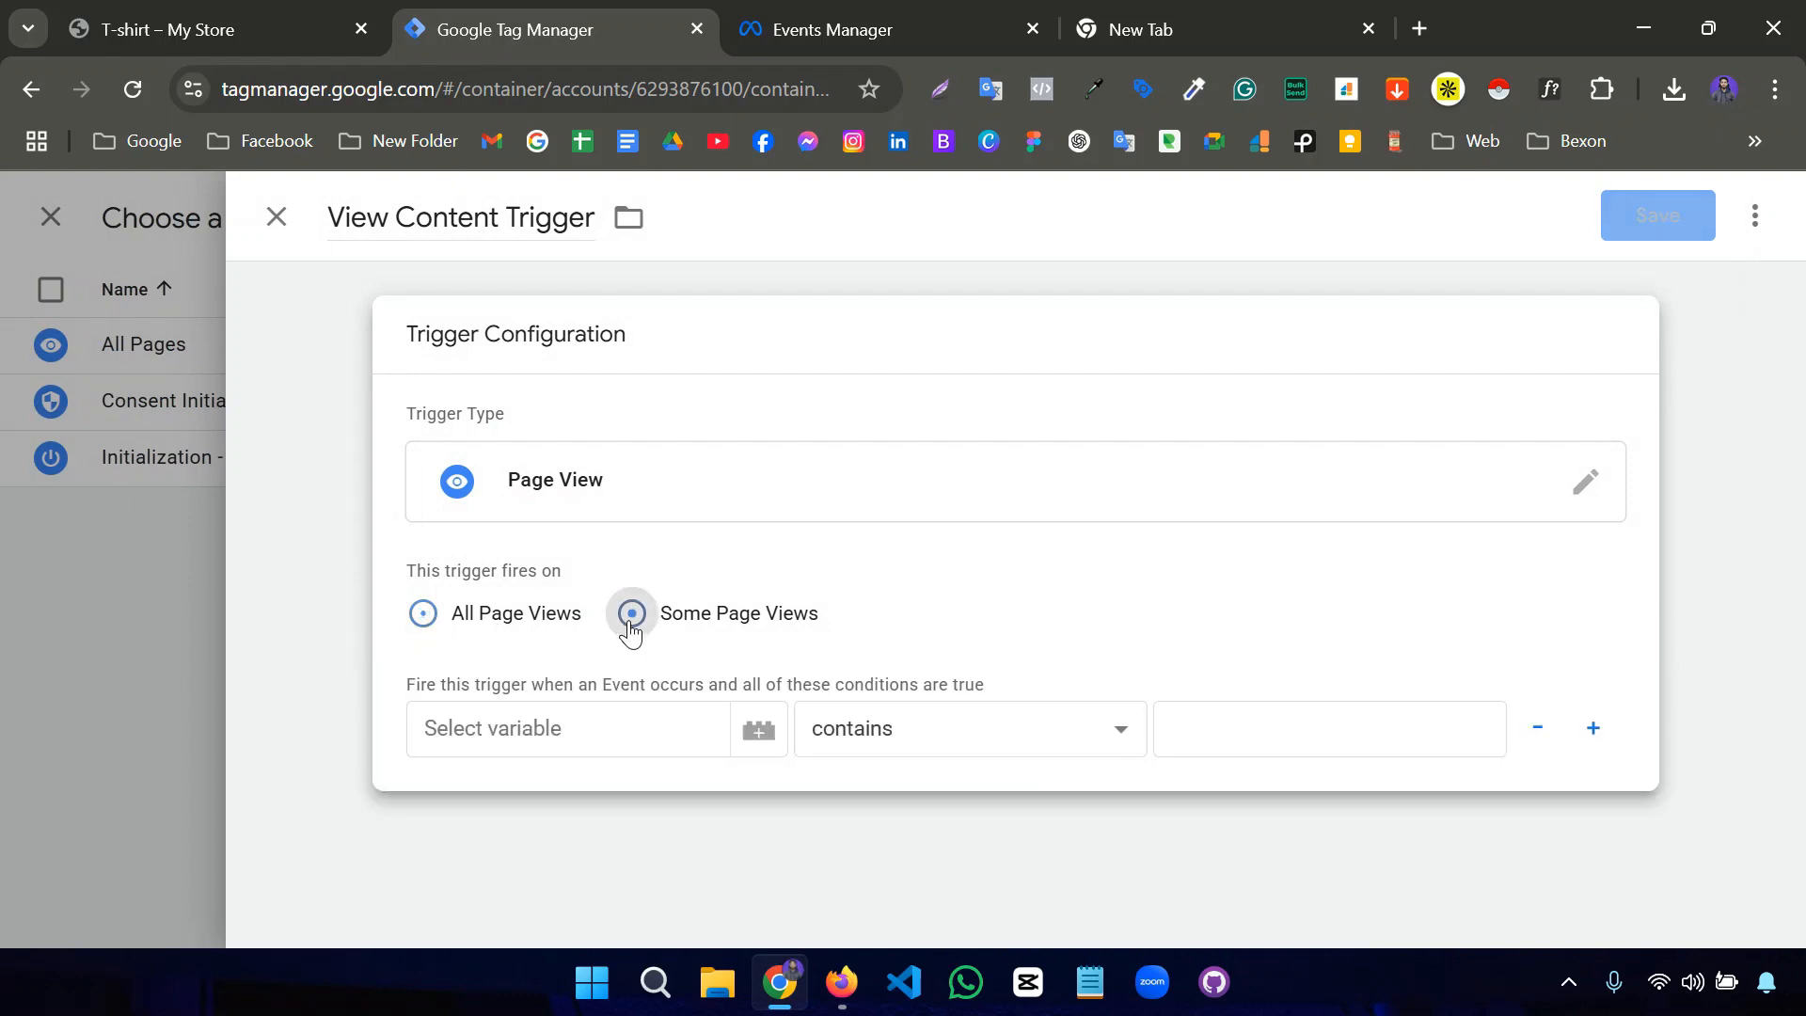
Base the trigger's firing condition on the Page URL variable with the contains operator.
{"action": "left_click", "coordinate": [596, 730]}
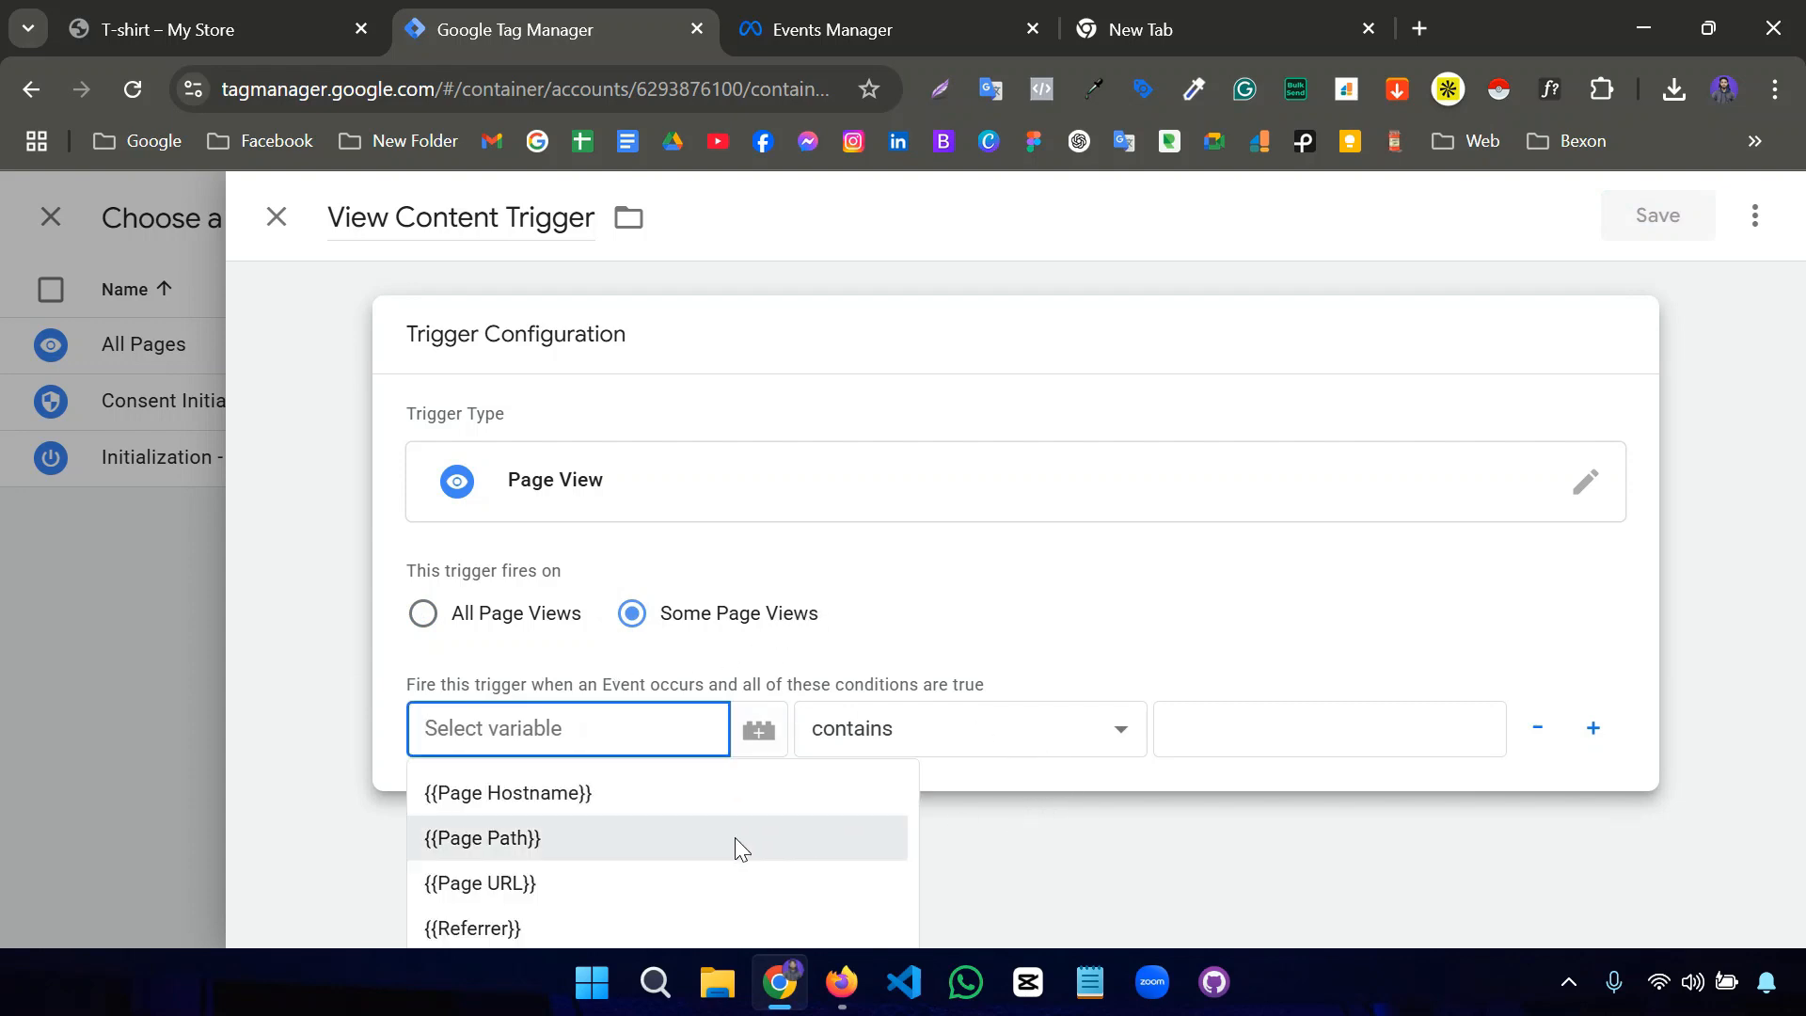
{"action": "left_click", "coordinate": [532, 884]}
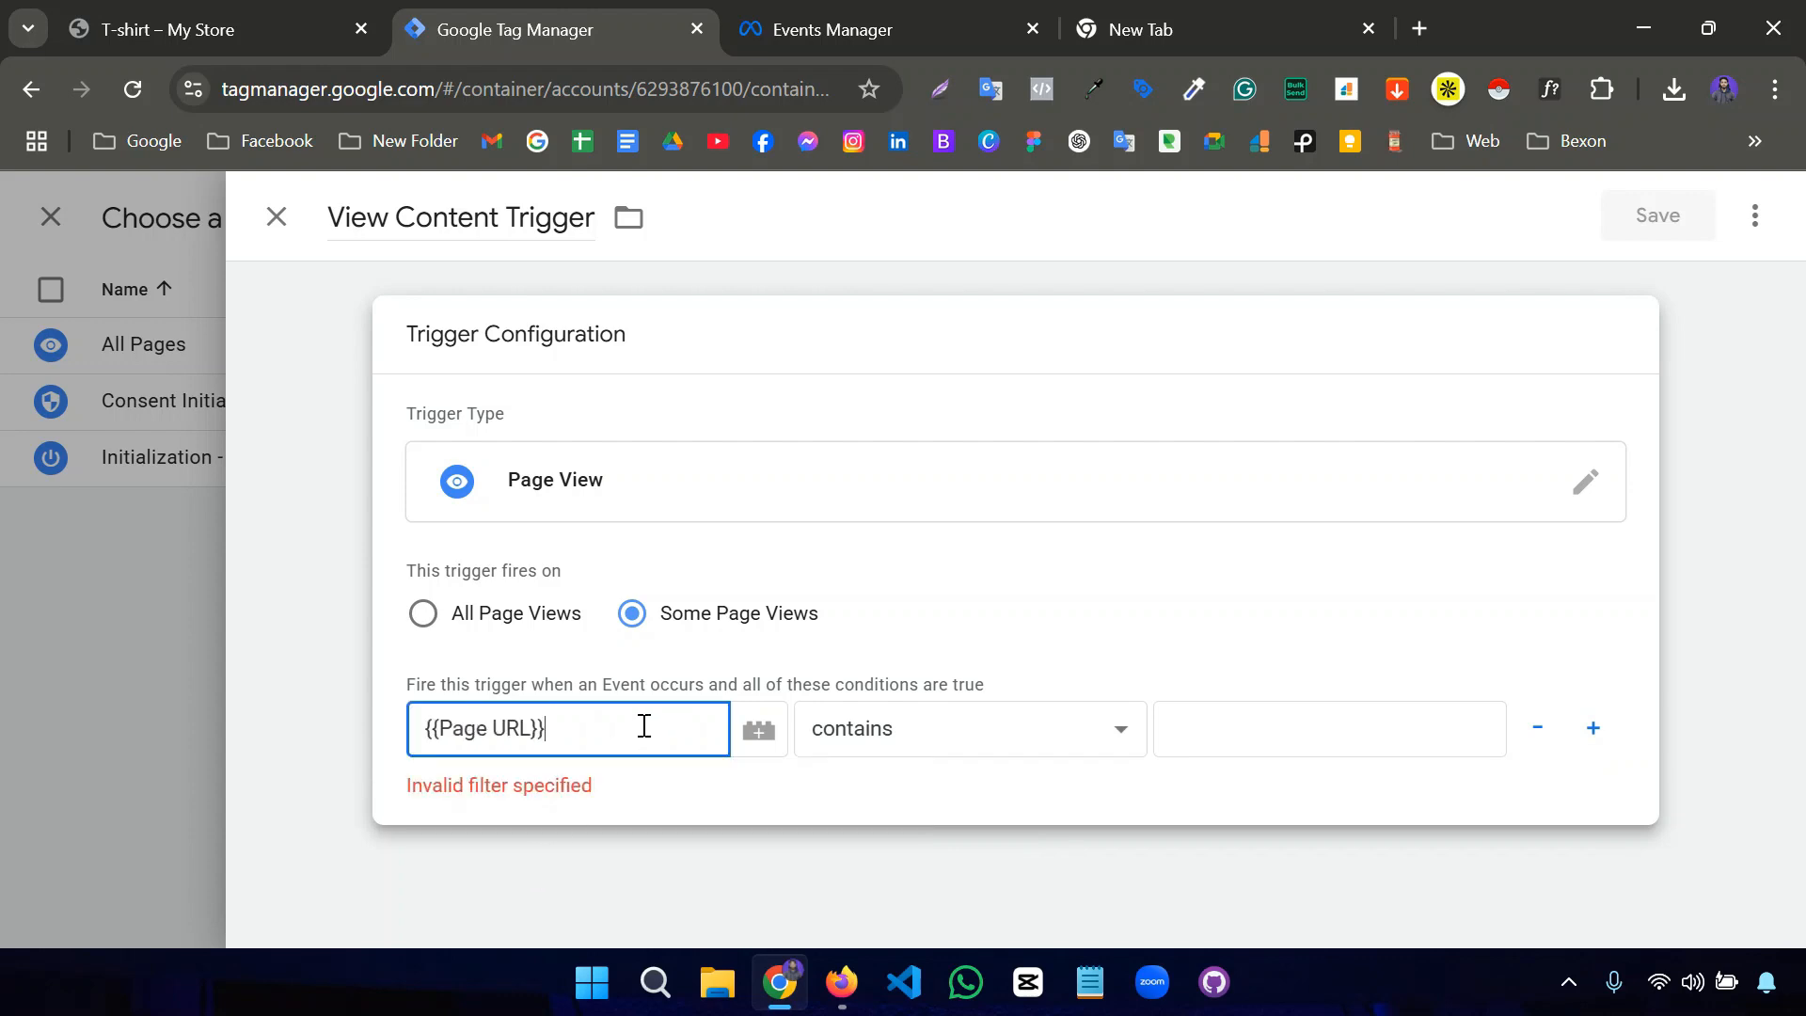
{"action": "left_click", "coordinate": [1038, 739]}
{"action": "left_click", "coordinate": [1039, 739]}
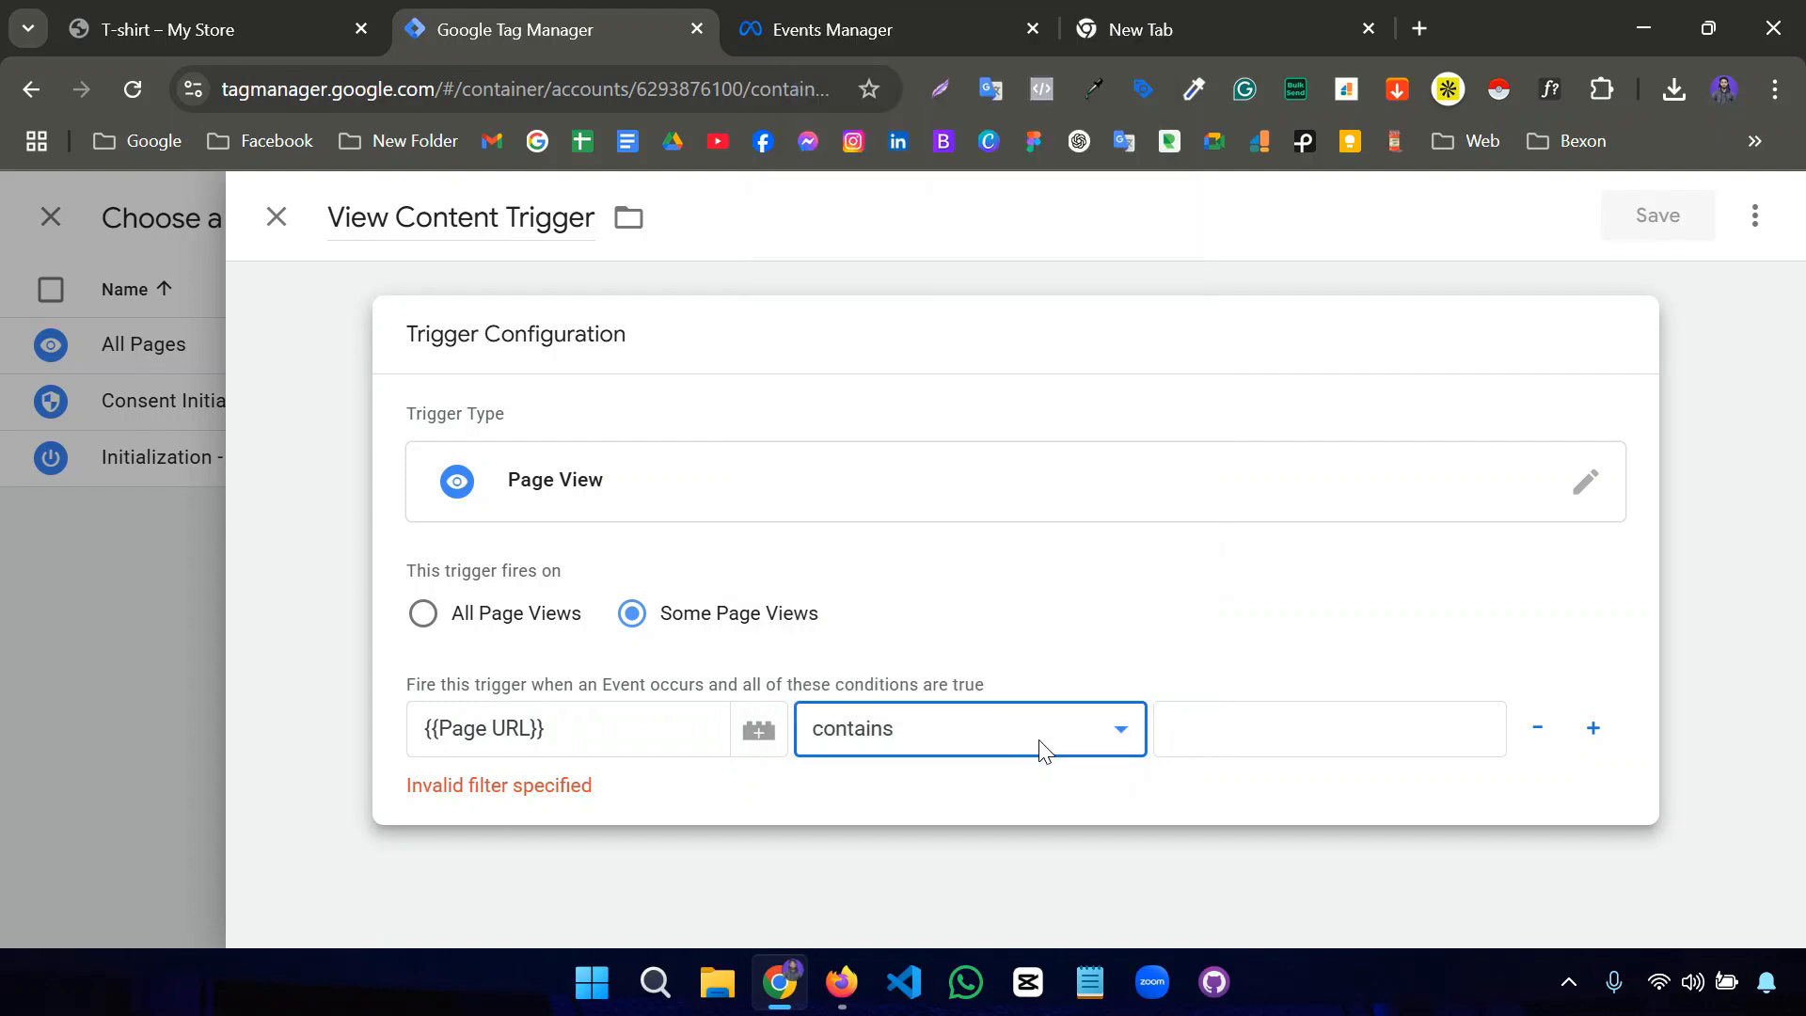
{"action": "left_click", "coordinate": [1289, 728]}
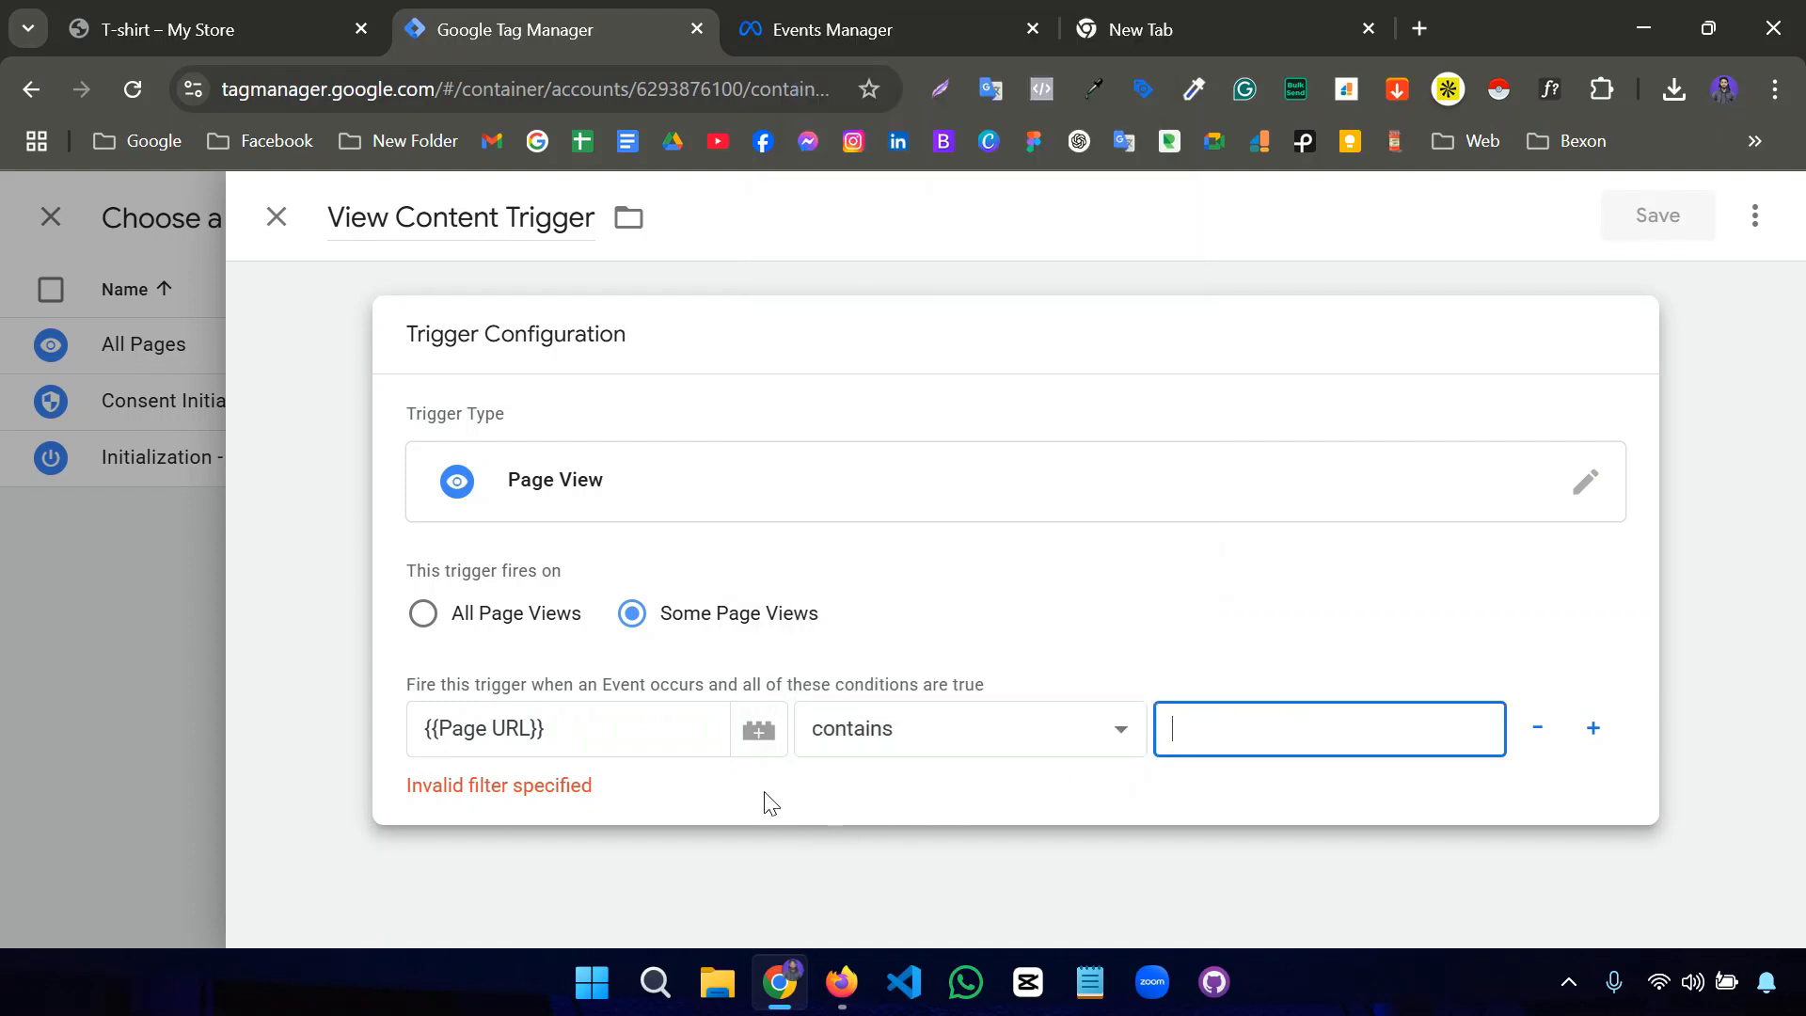
Find the product path in the T-shirt page's address in My Store and enter /products/ as the trigger condition's value.
{"action": "left_click", "coordinate": [244, 30]}
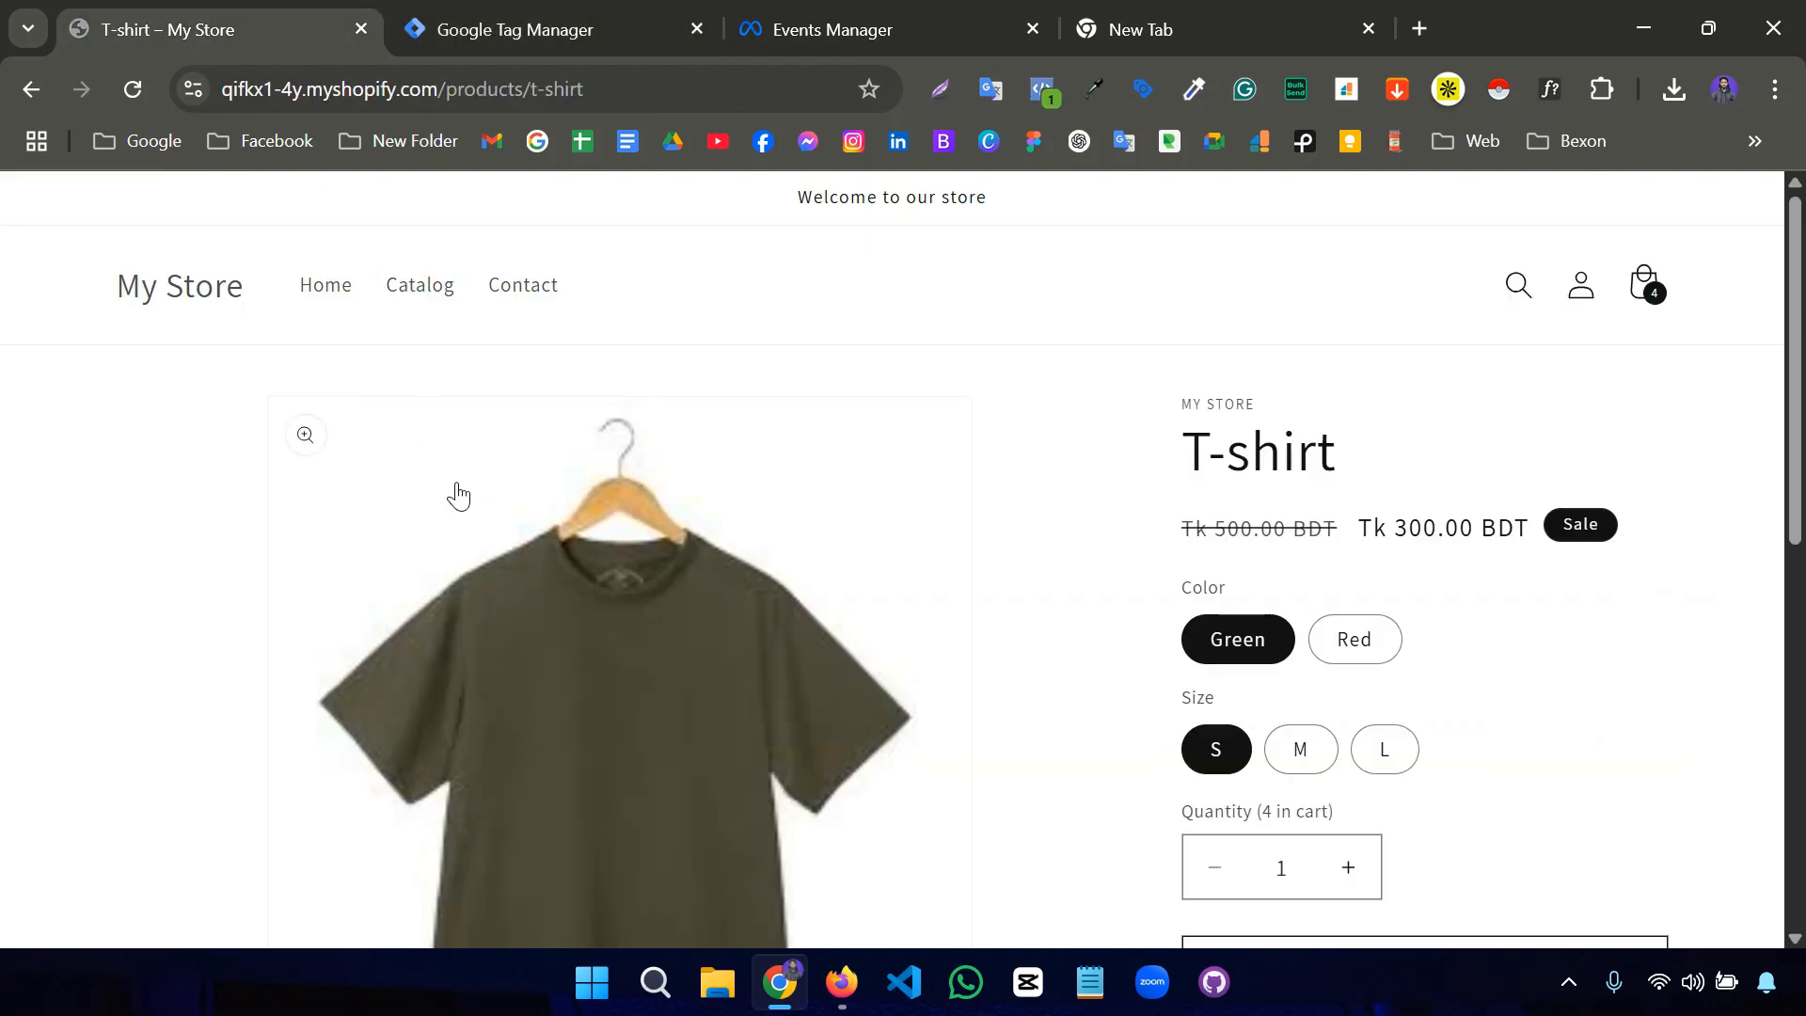
{"action": "left_click_drag", "start_coordinate": [439, 90], "coordinate": [533, 103]}
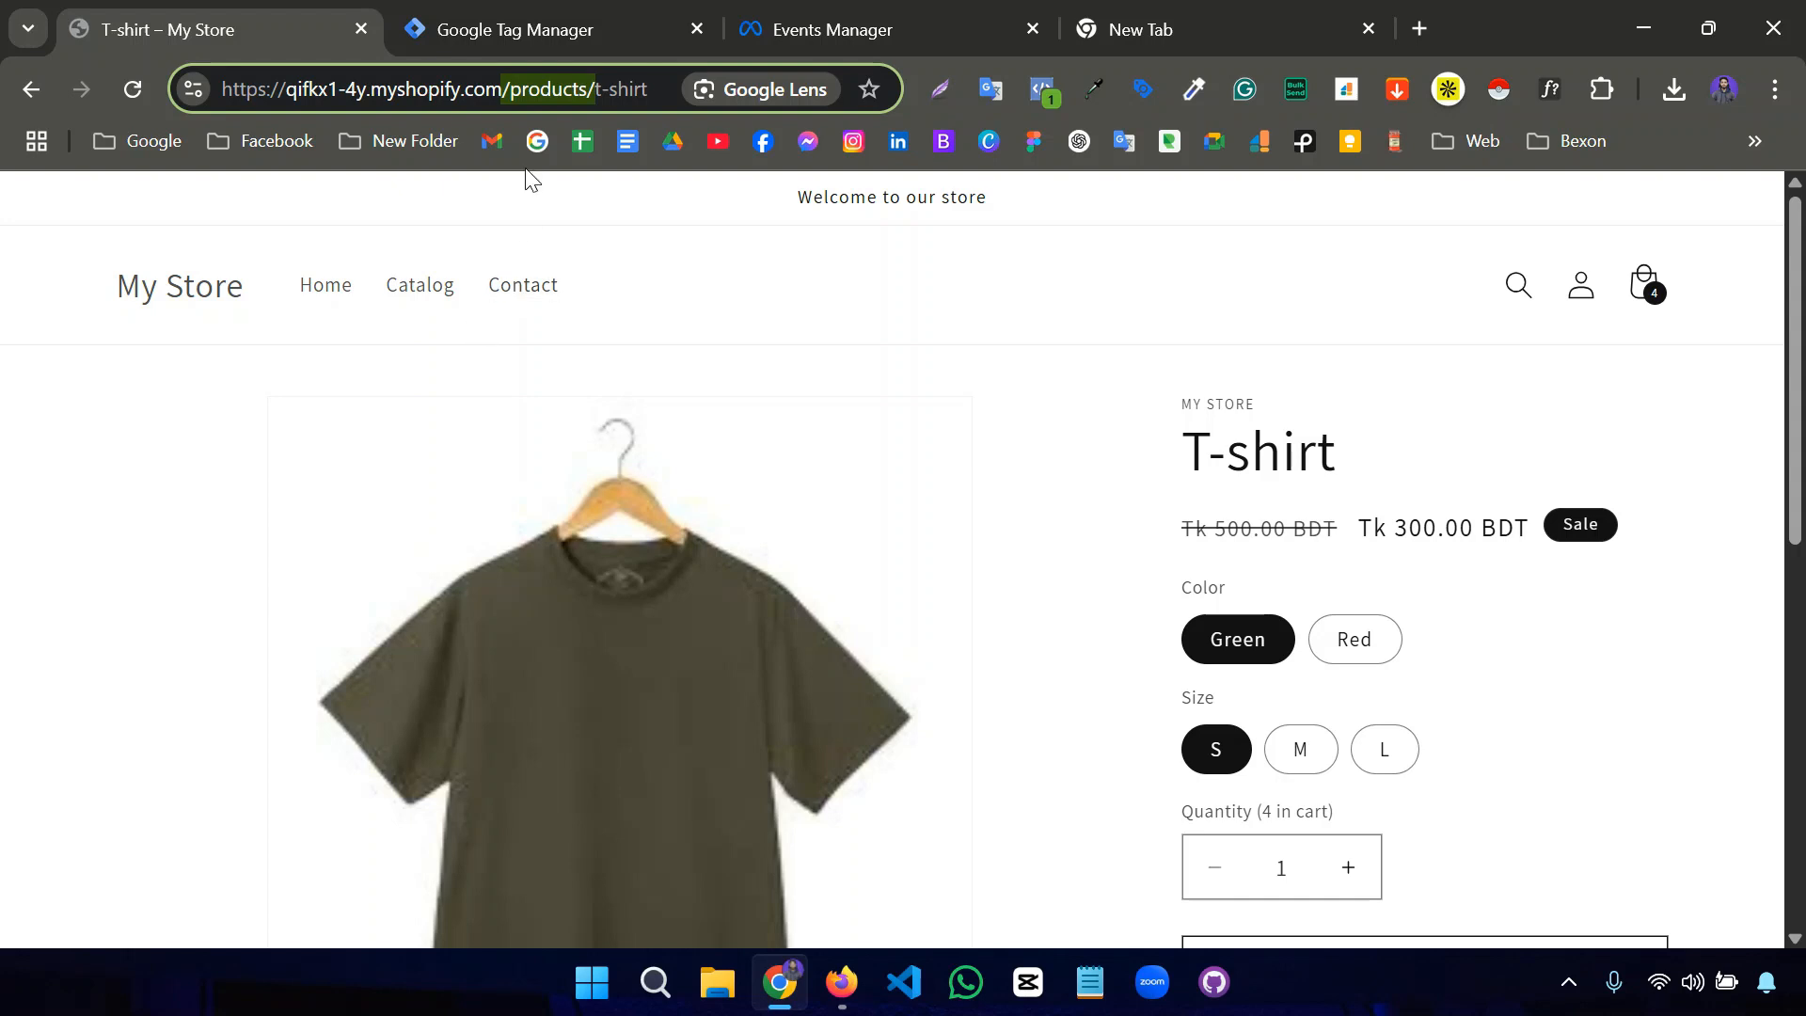
{"action": "left_click", "coordinate": [560, 35]}
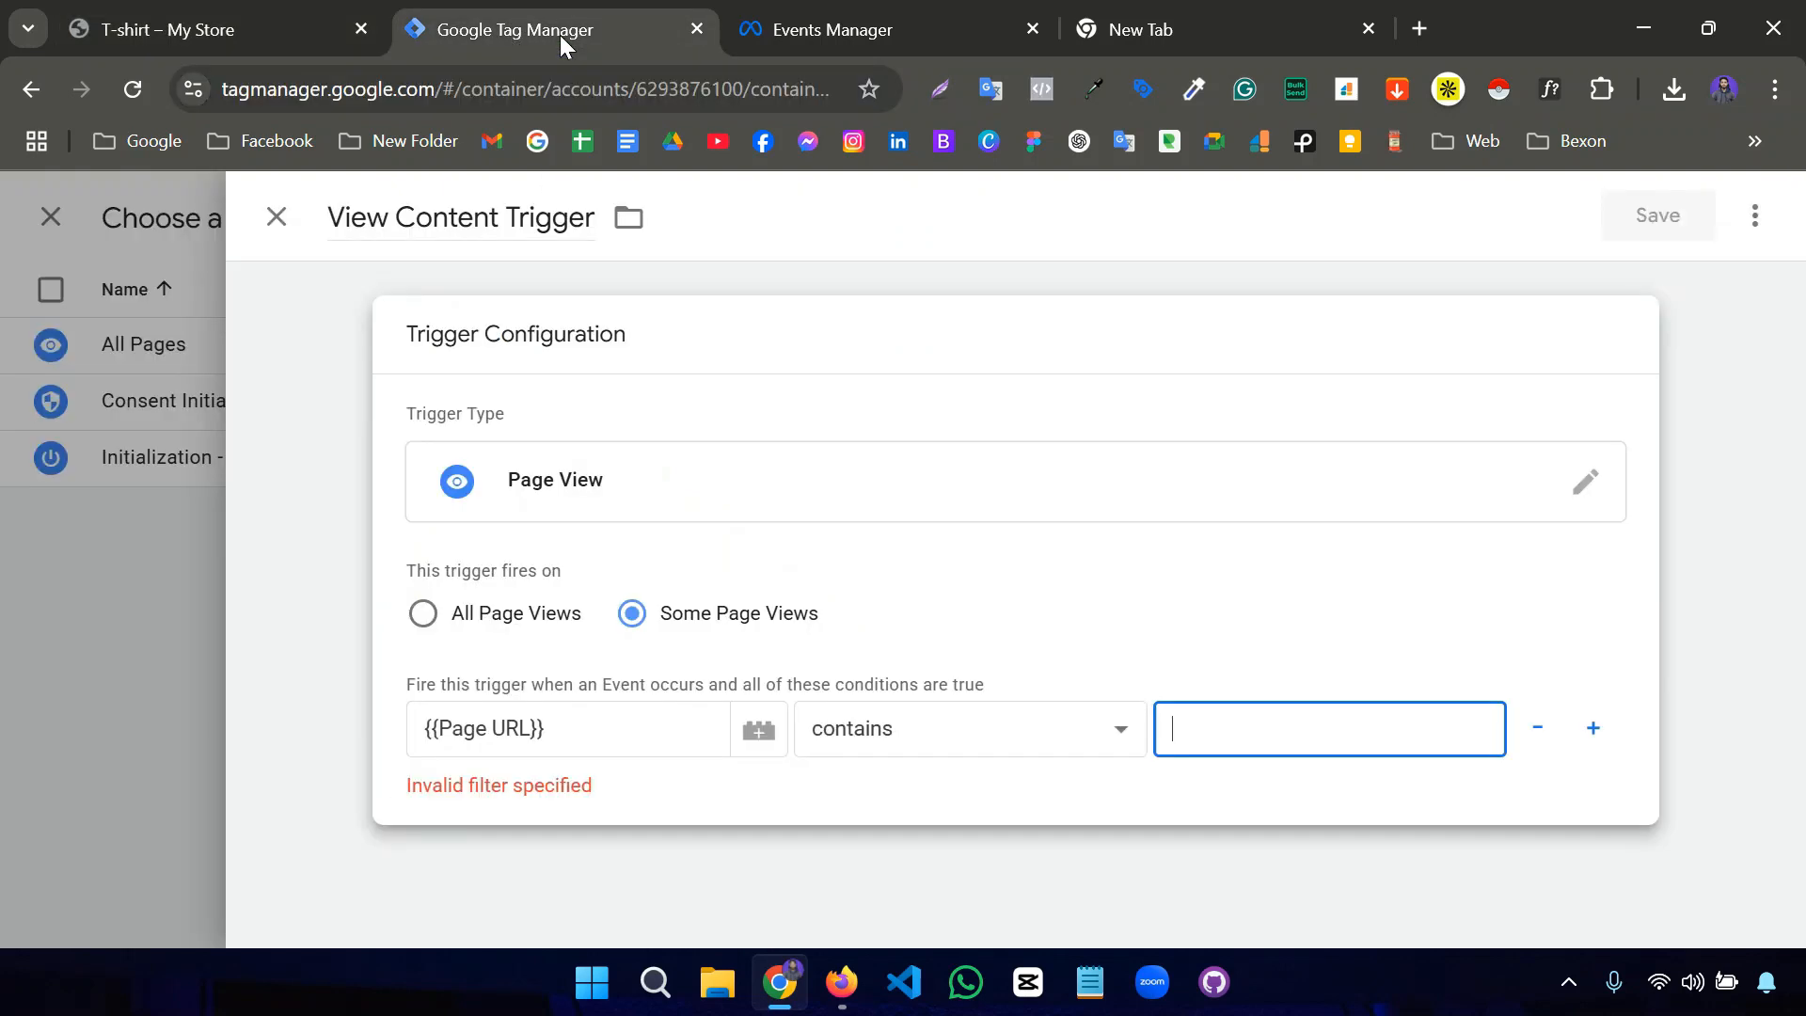
{"action": "type", "text": "/products/"}
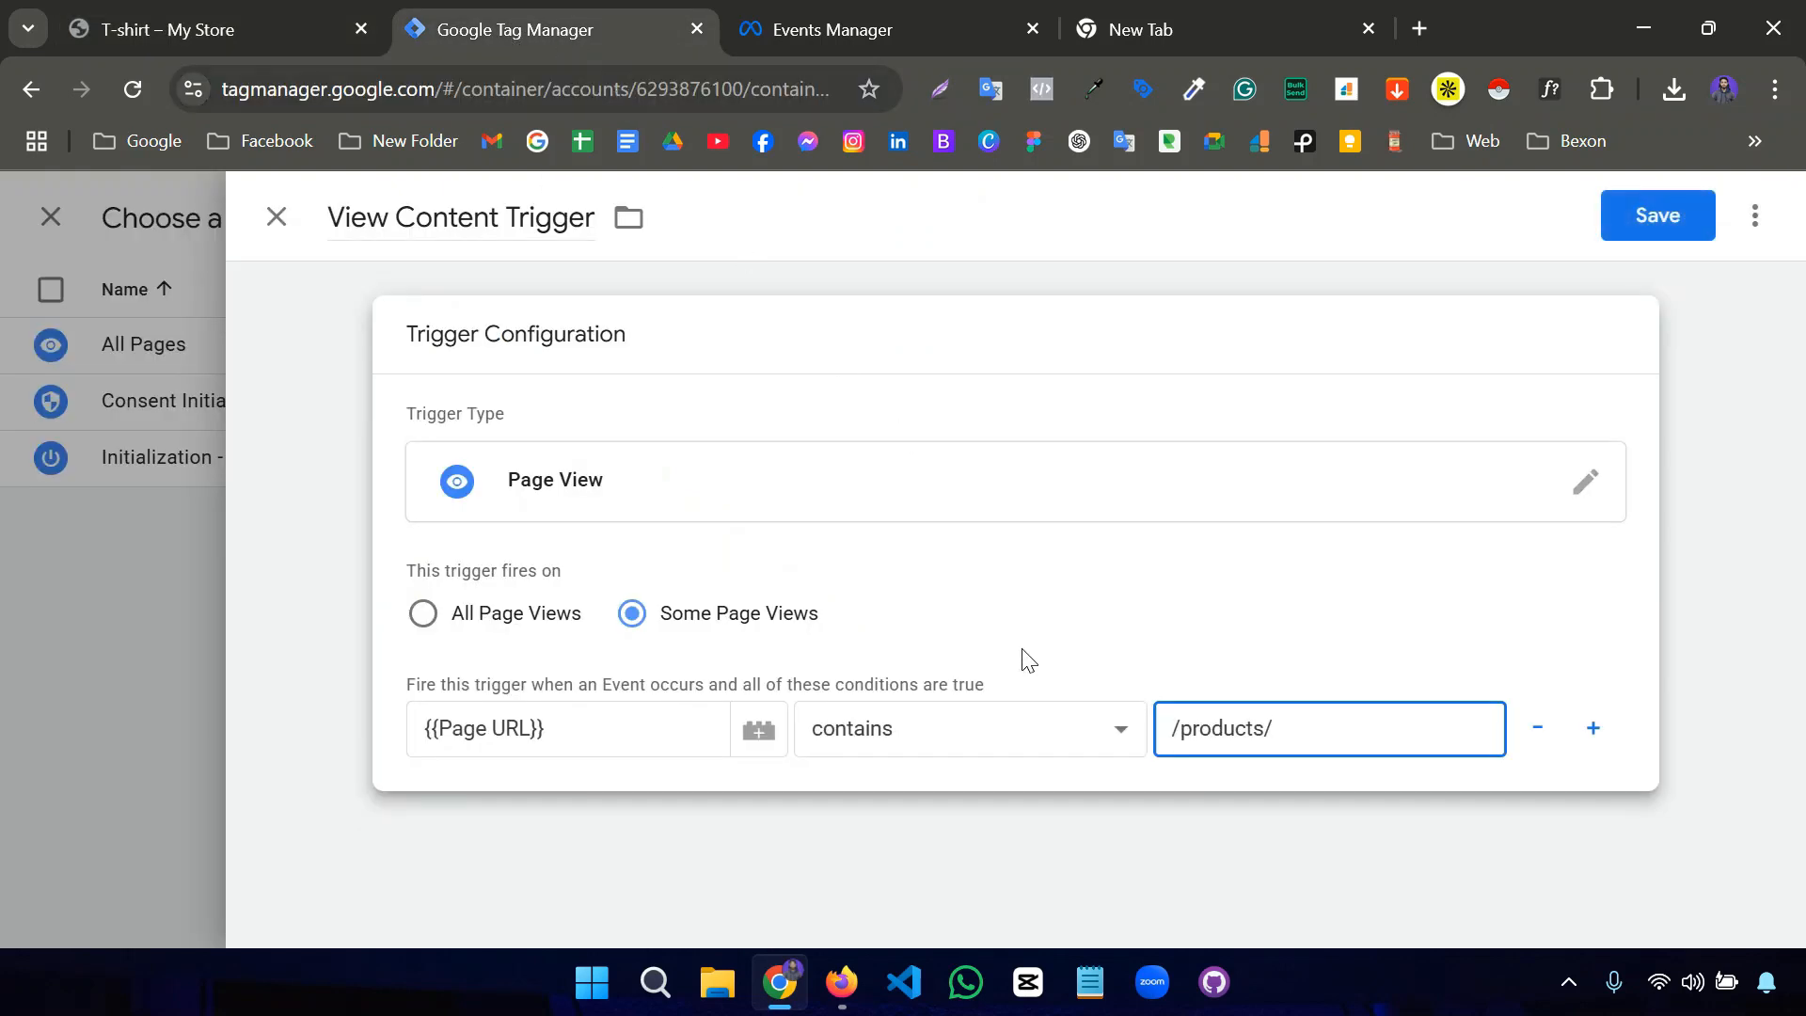
{"action": "left_click", "coordinate": [1027, 658]}
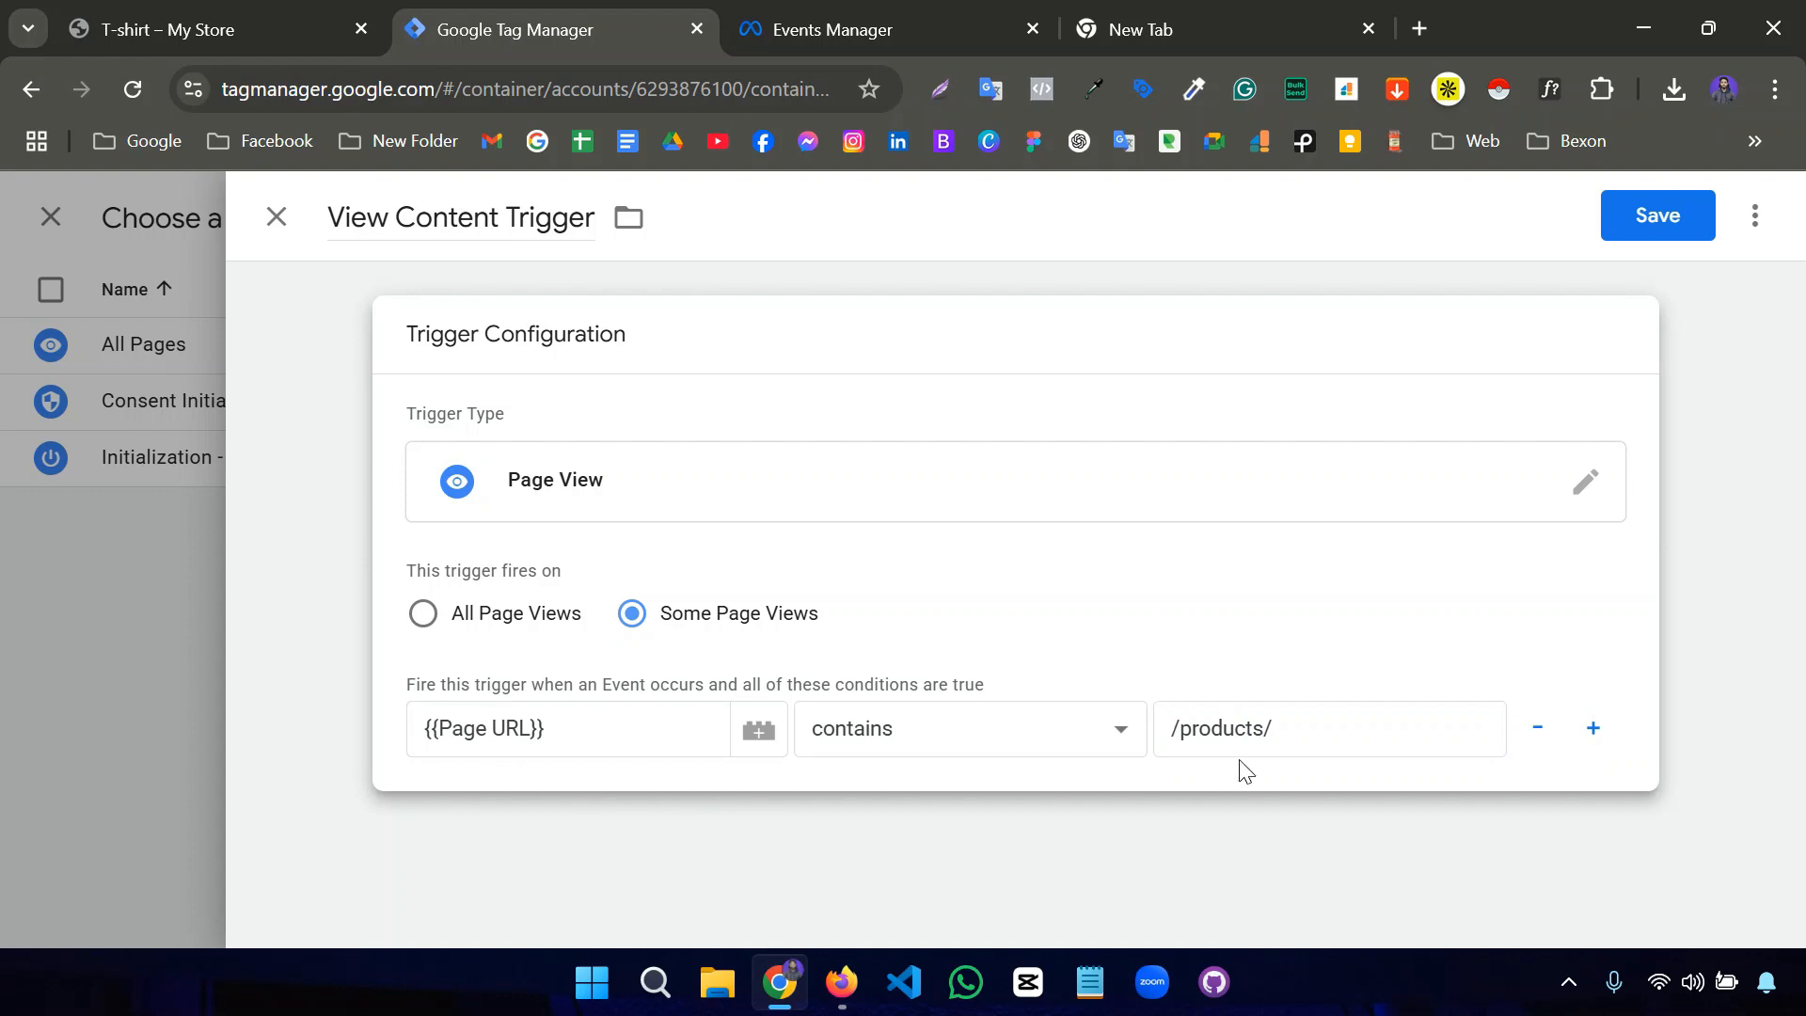
Recheck the T-shirt page's address in My Store against the condition and return to the trigger in Google Tag Manager.
{"action": "left_click", "coordinate": [235, 16]}
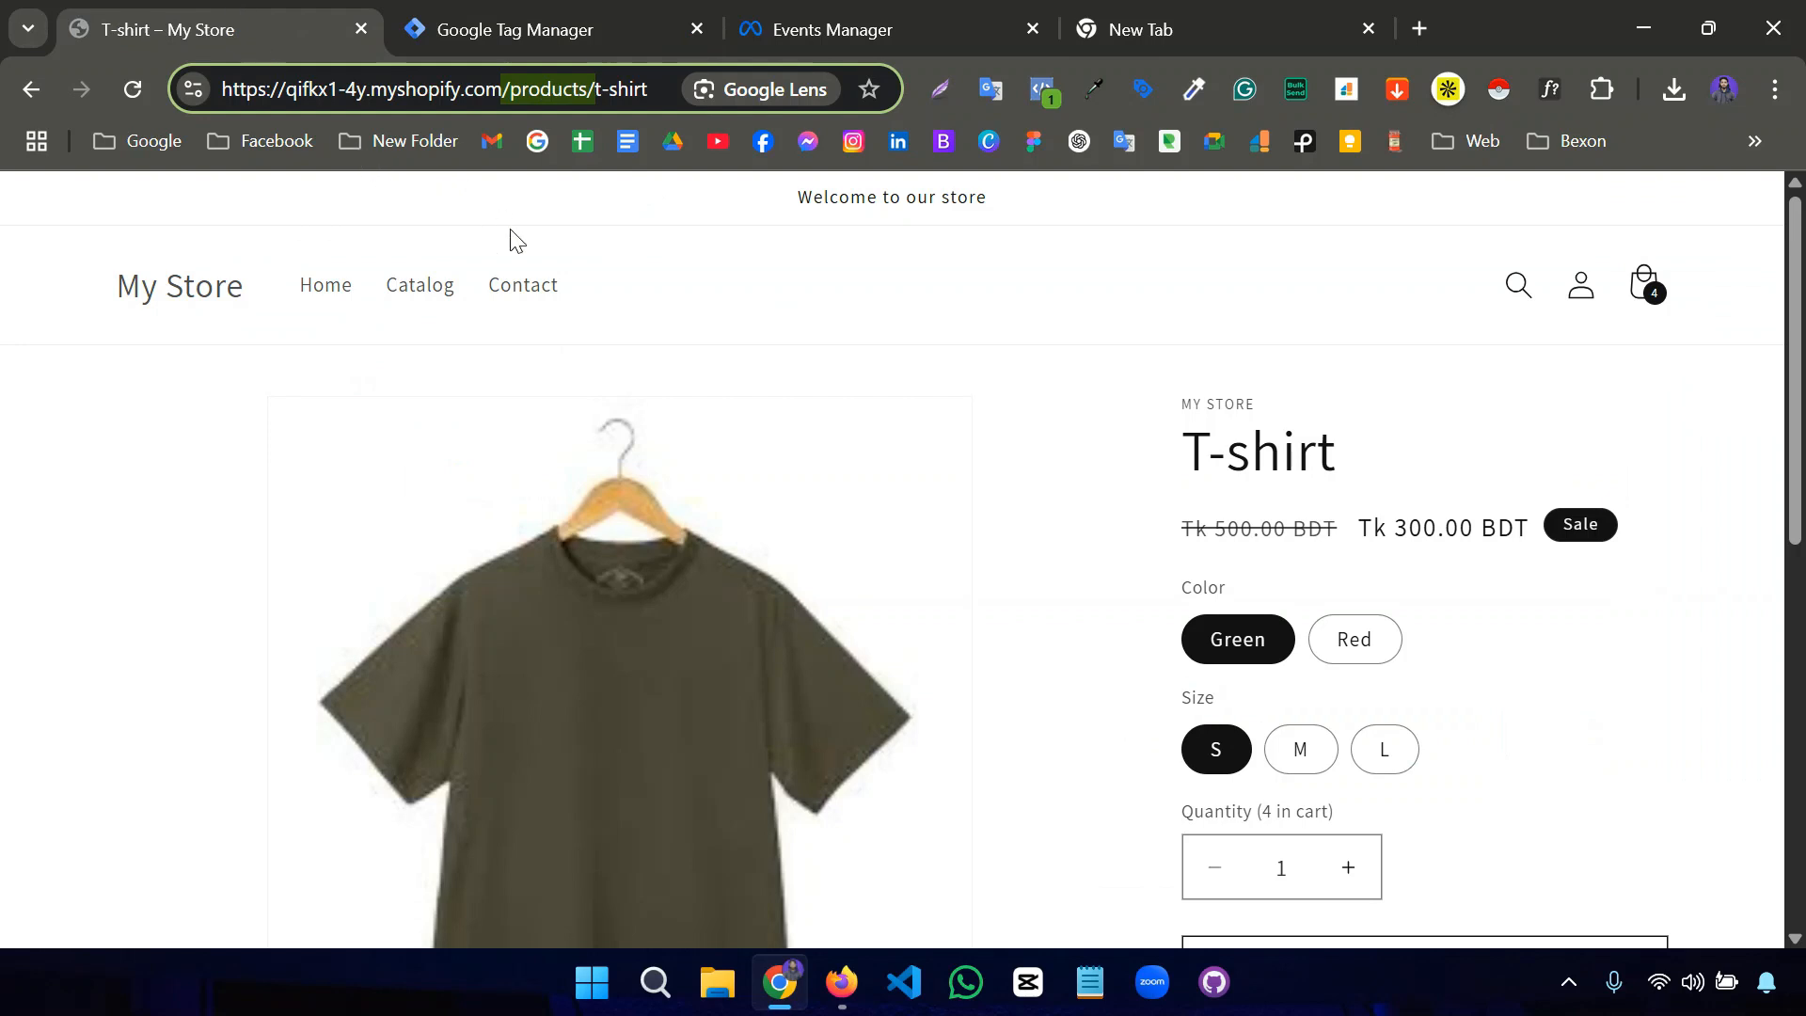
{"action": "left_click", "coordinate": [631, 246]}
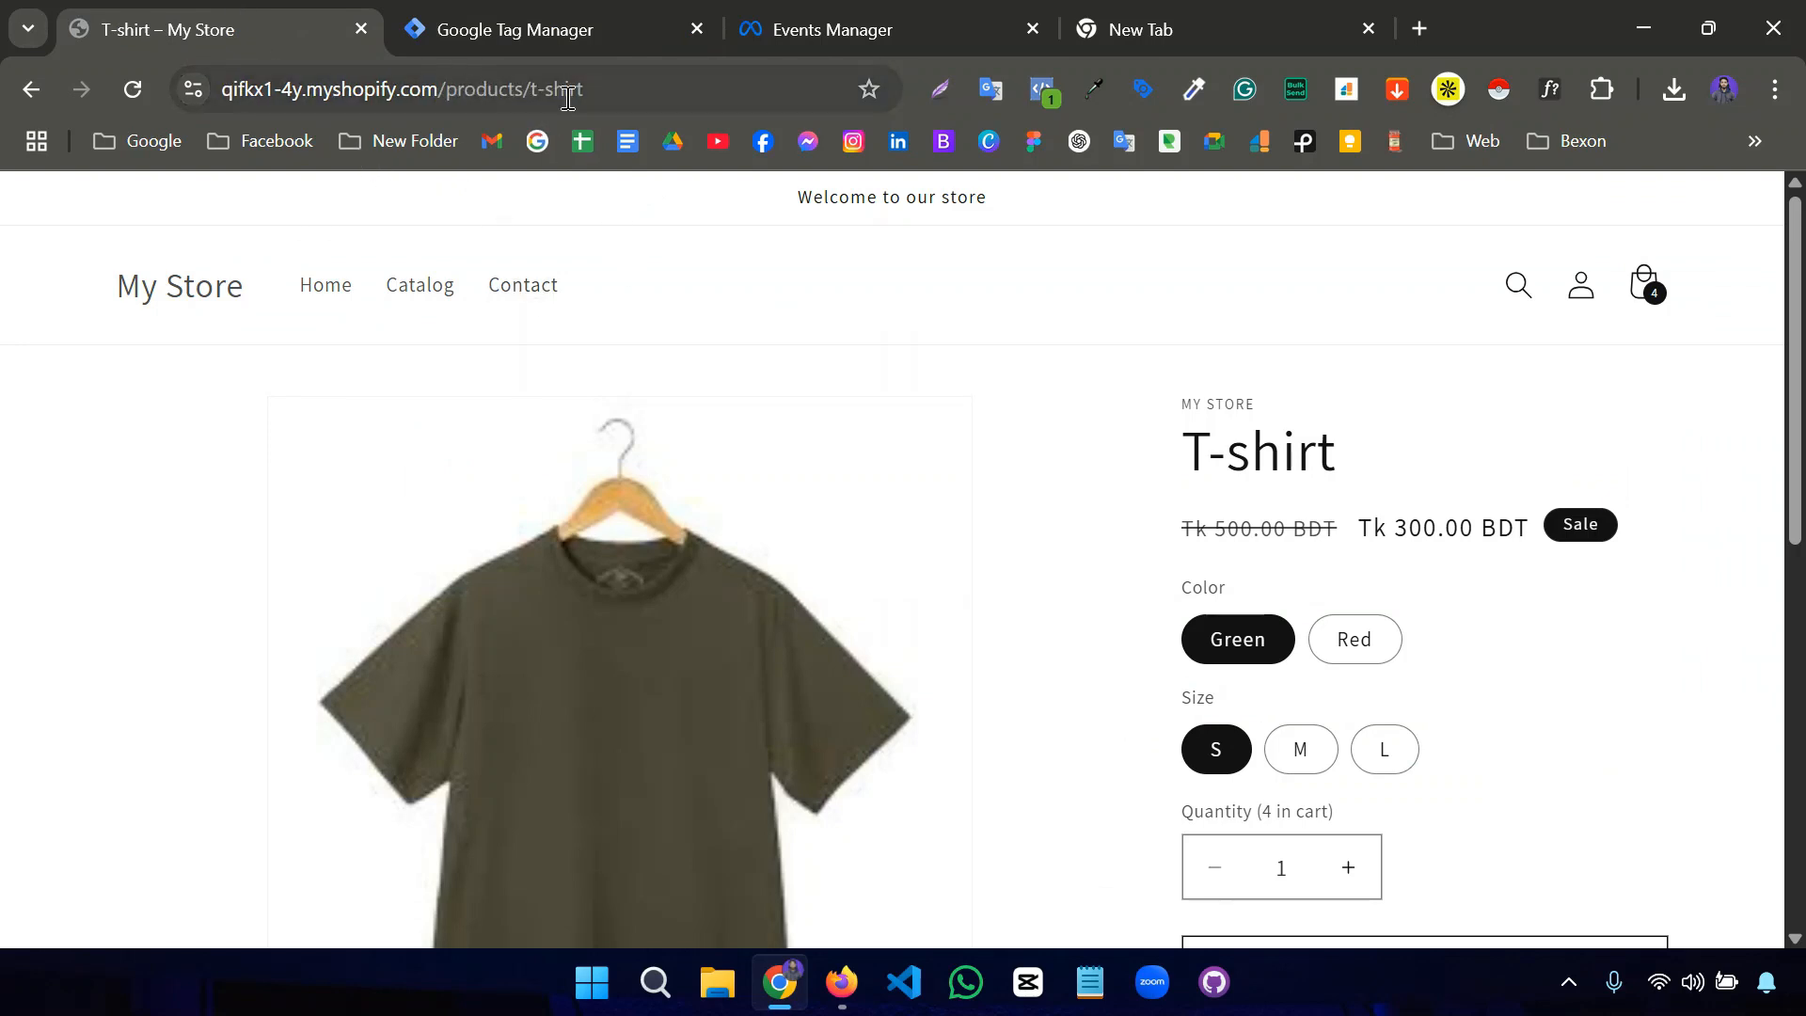
{"action": "left_click", "coordinate": [534, 38]}
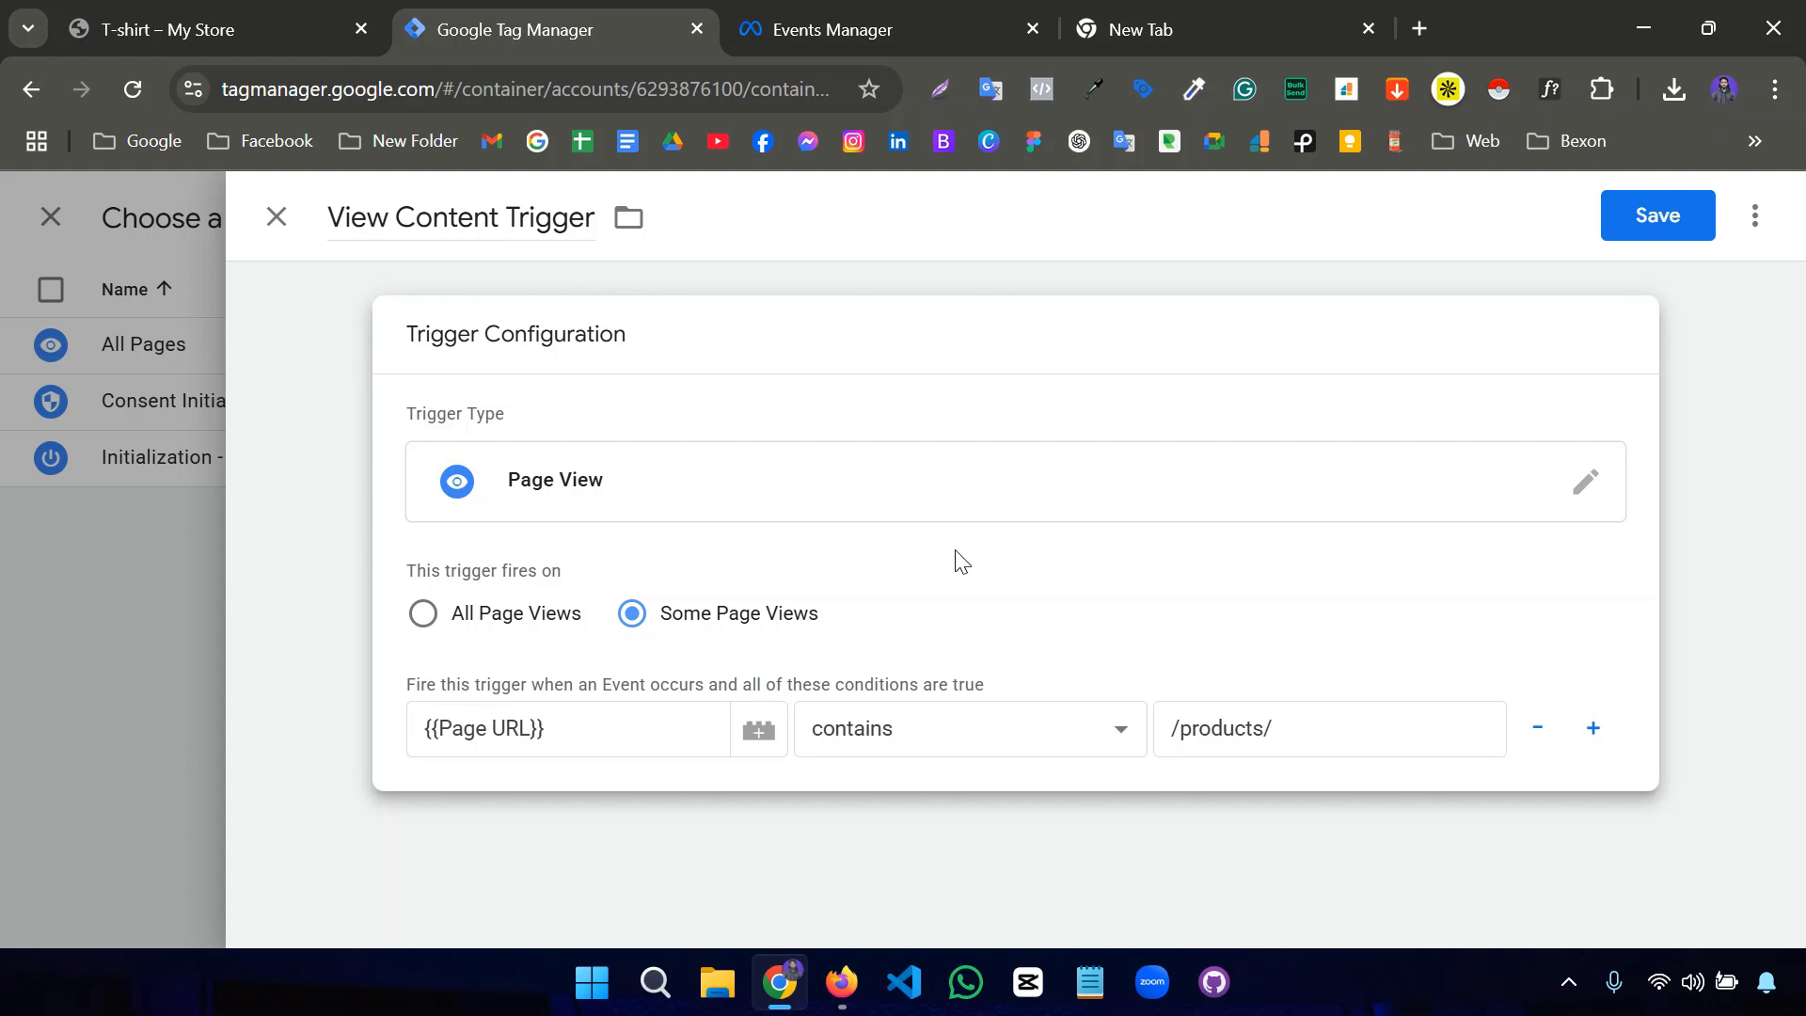
Save the View Content Trigger and the Fb Pixel - View Content tag it fires.
{"action": "left_click", "coordinate": [1653, 229]}
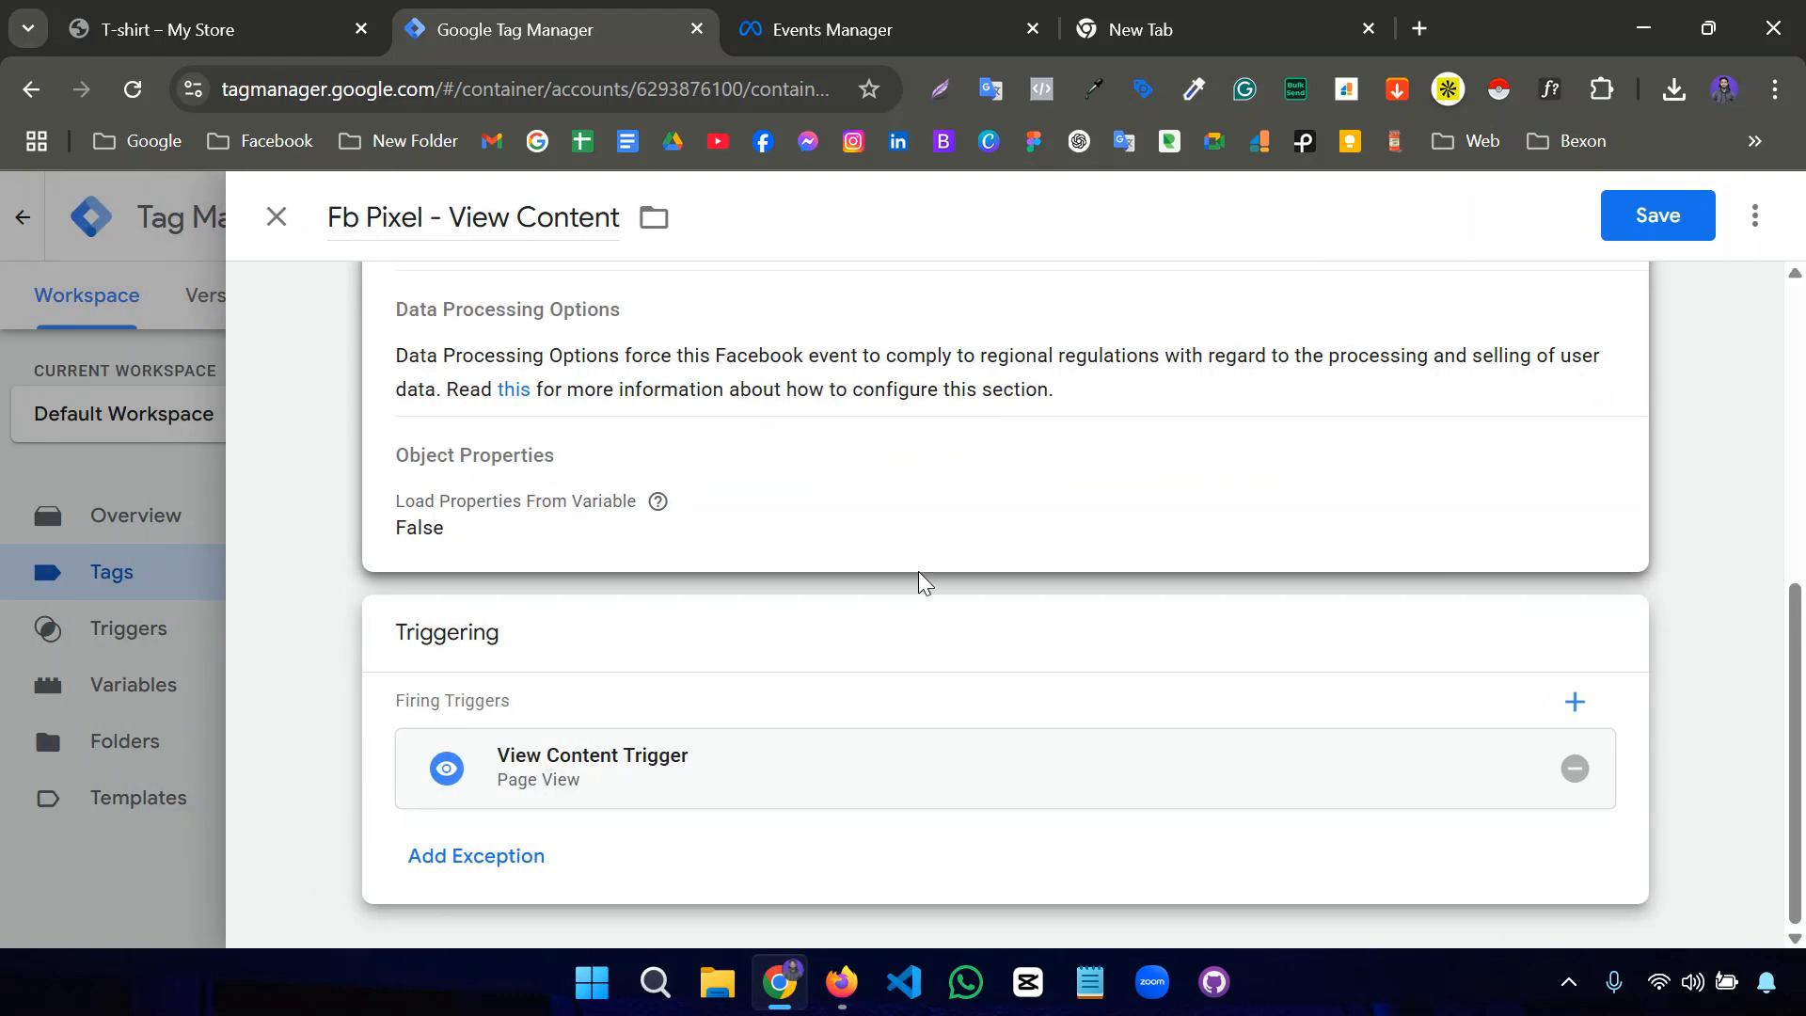
{"action": "scroll", "coordinate": [1082, 490], "scroll_direction": "up", "scroll_amount": 5}
{"action": "left_click", "coordinate": [1638, 226]}
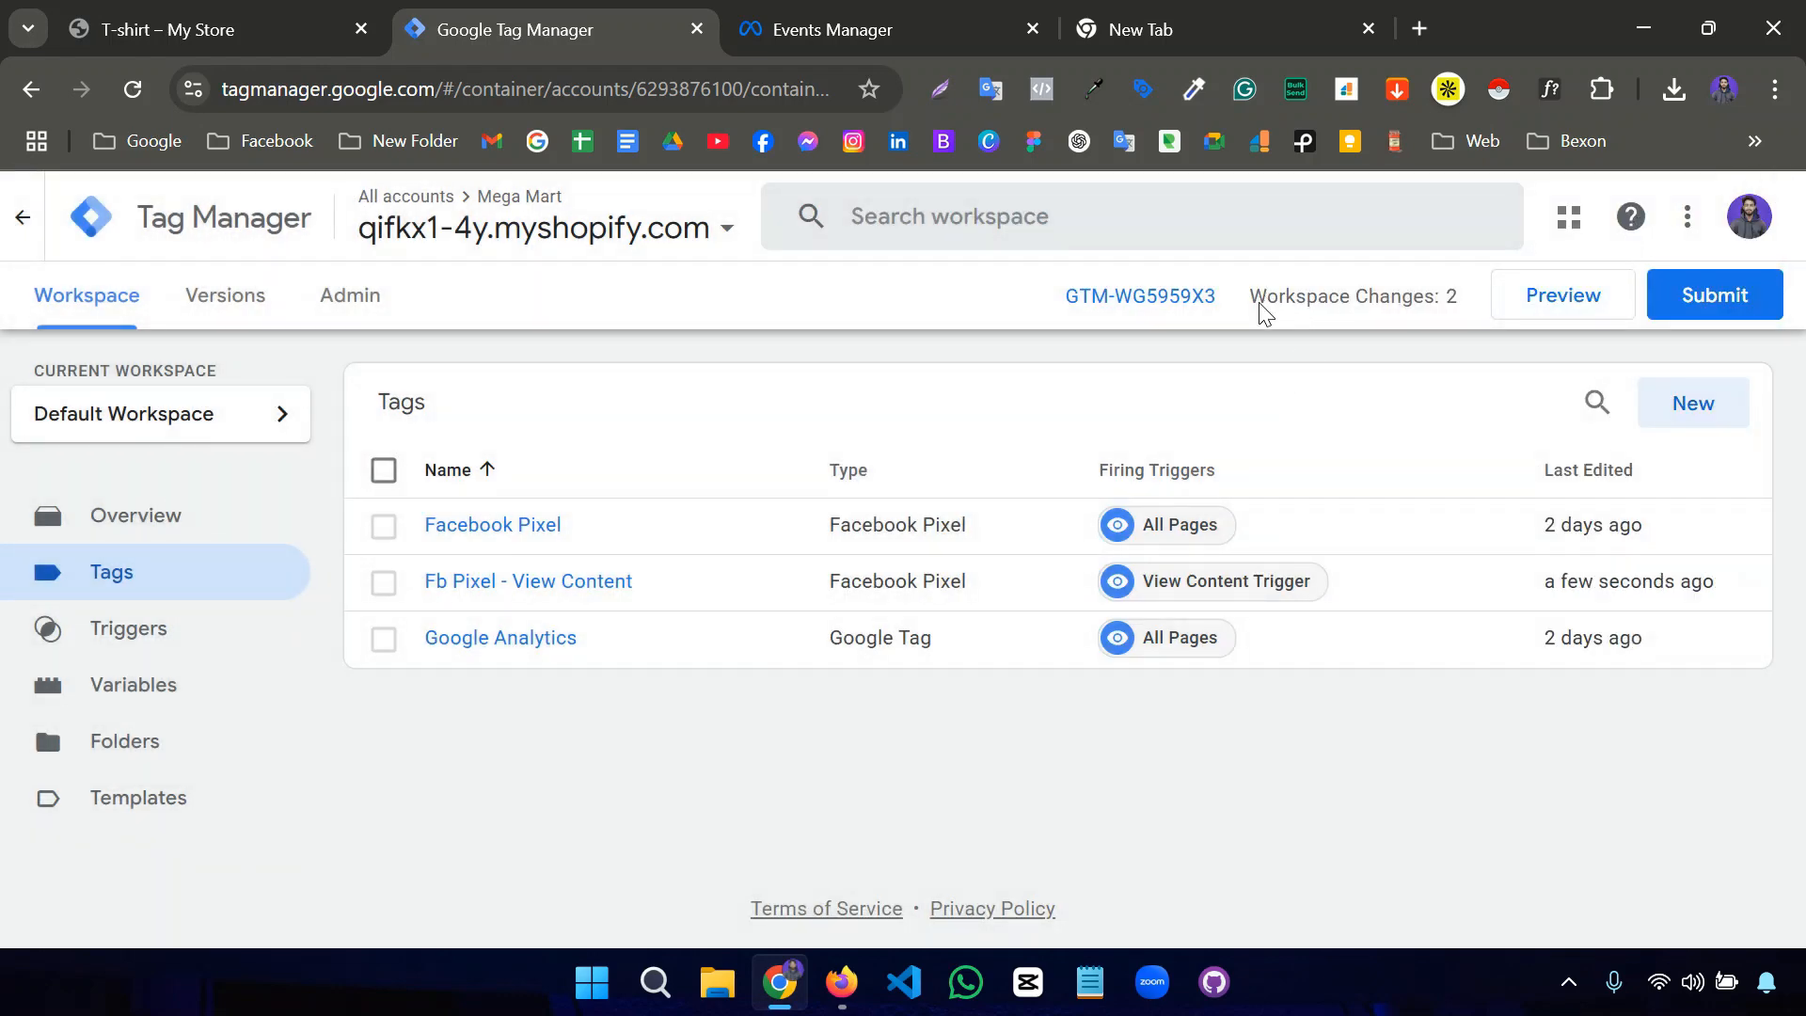
Publish the workspace changes as a new container version without a name or description and return to the workspace overview.
{"action": "left_click", "coordinate": [1685, 302]}
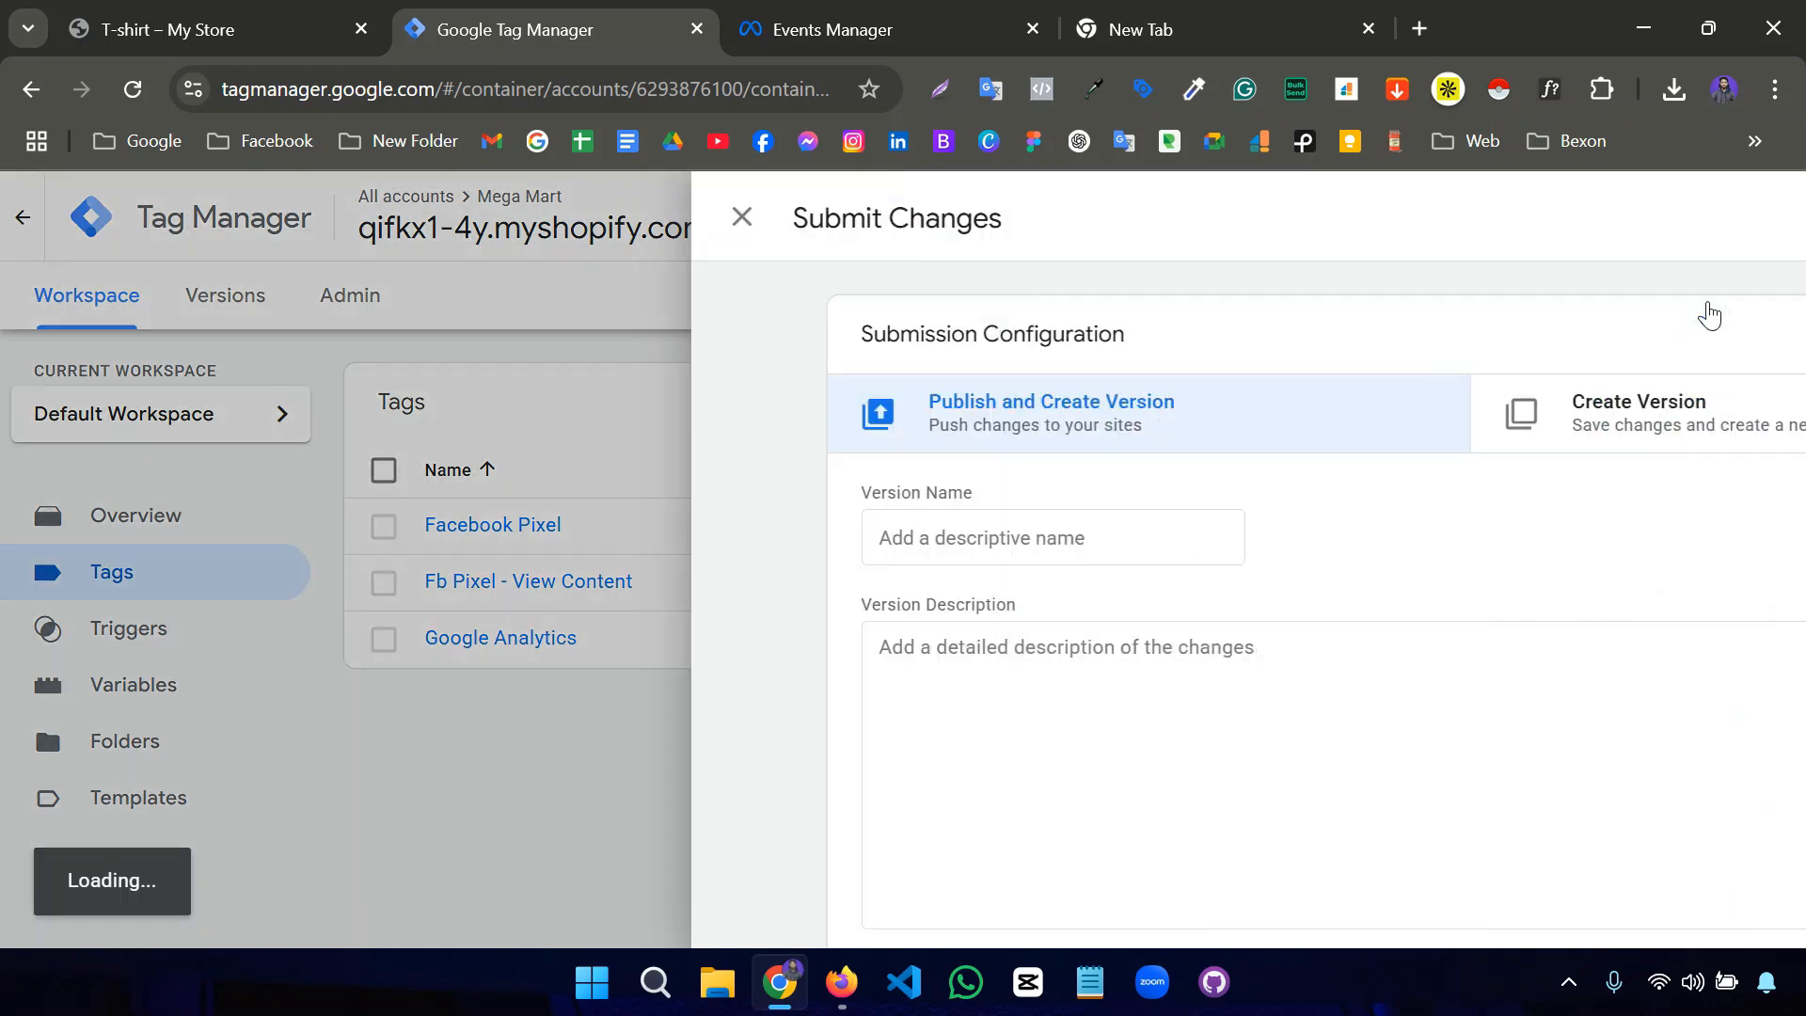
{"action": "left_click", "coordinate": [1684, 222]}
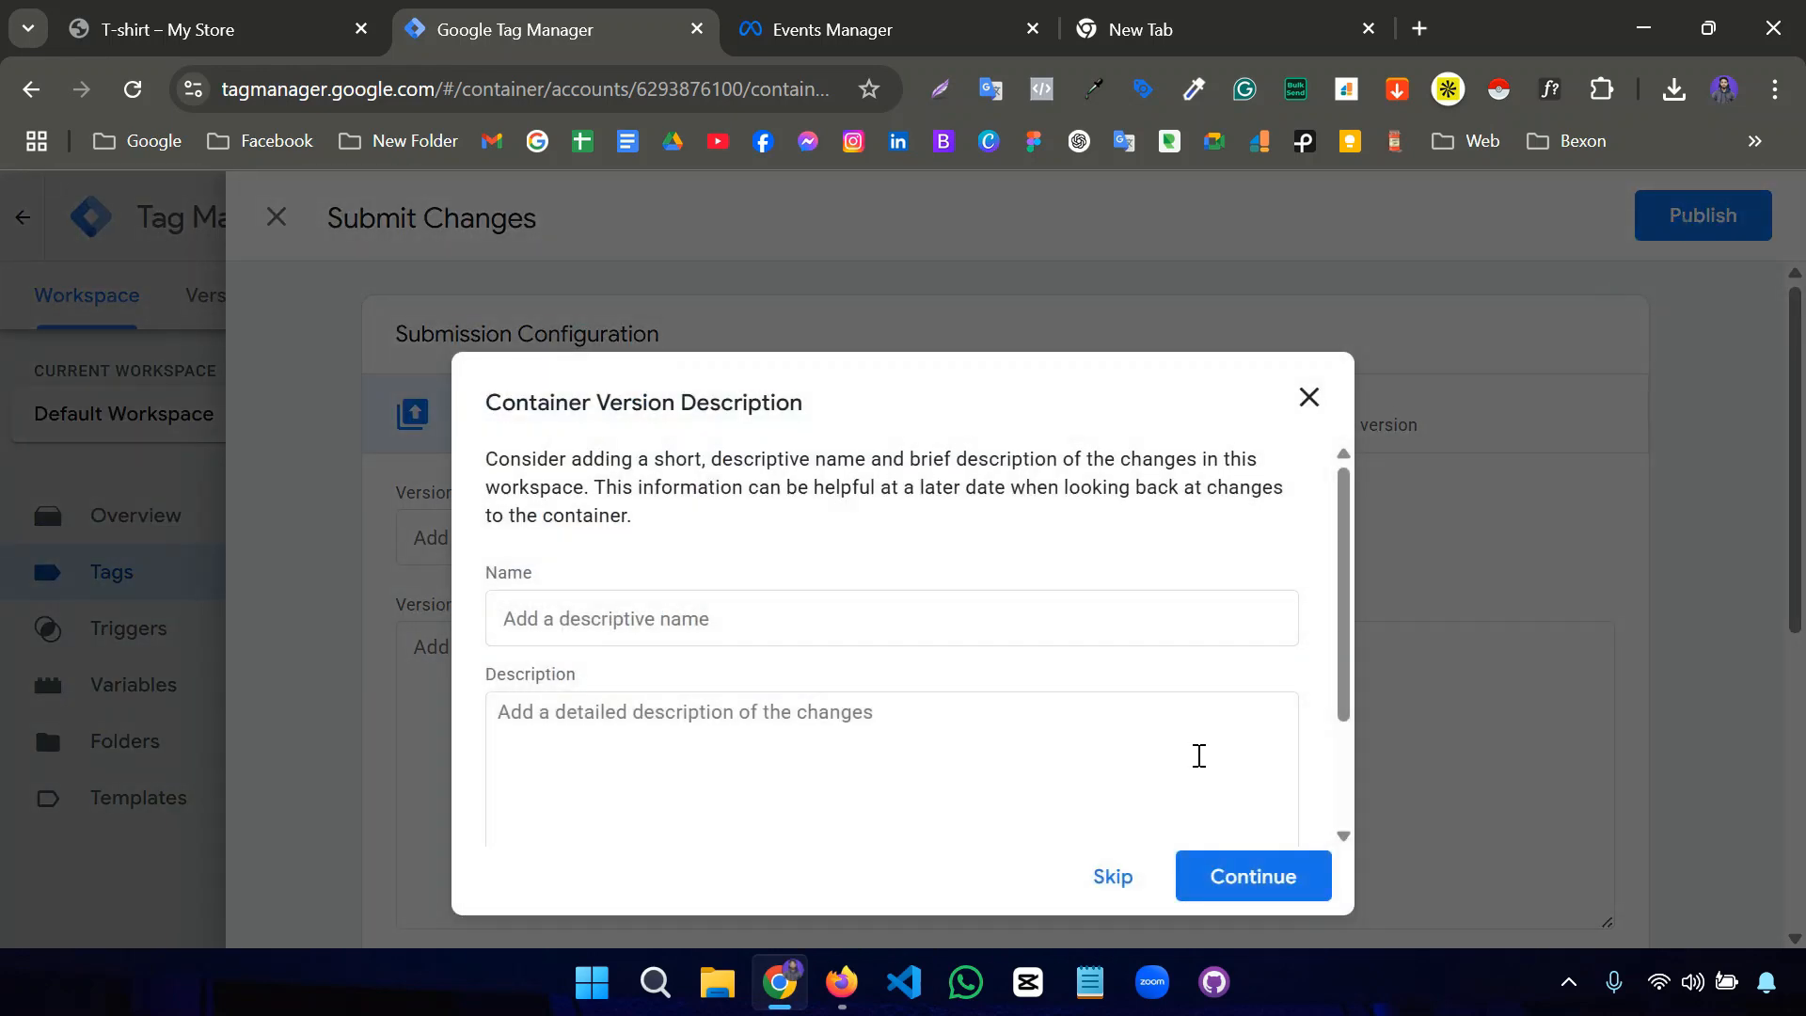
{"action": "left_click", "coordinate": [1121, 888]}
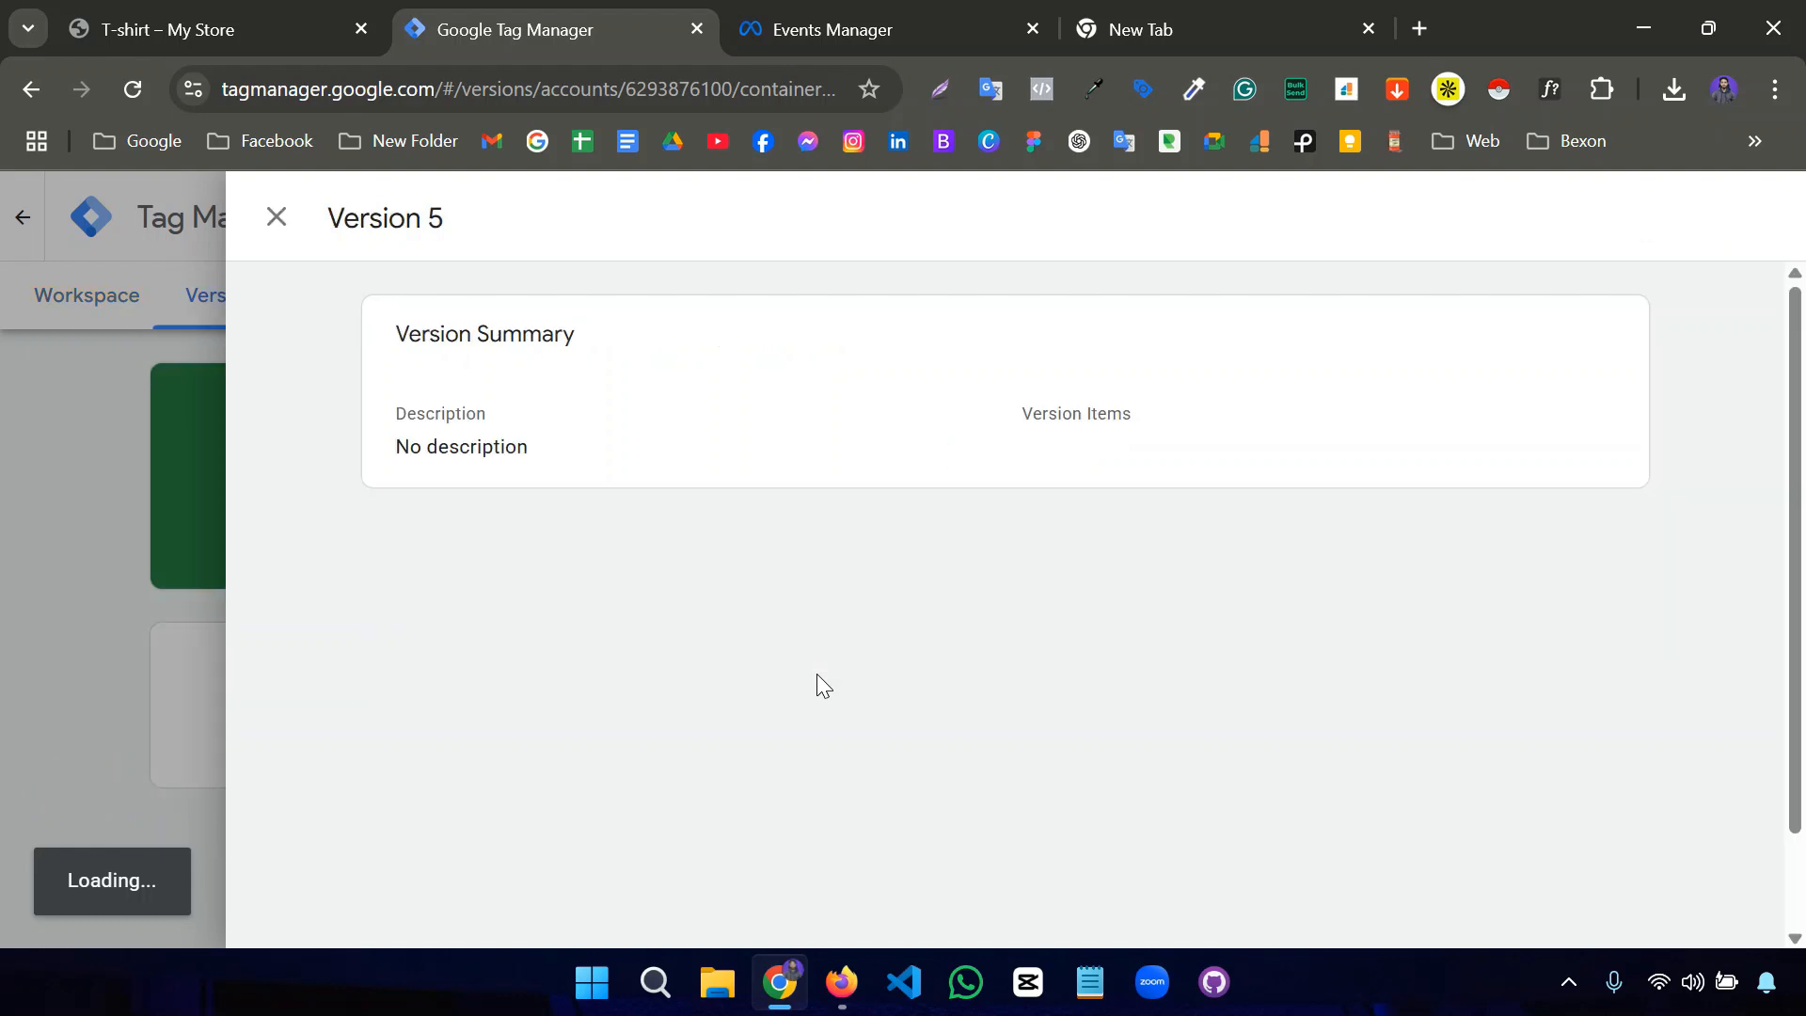
{"action": "left_click", "coordinate": [292, 221]}
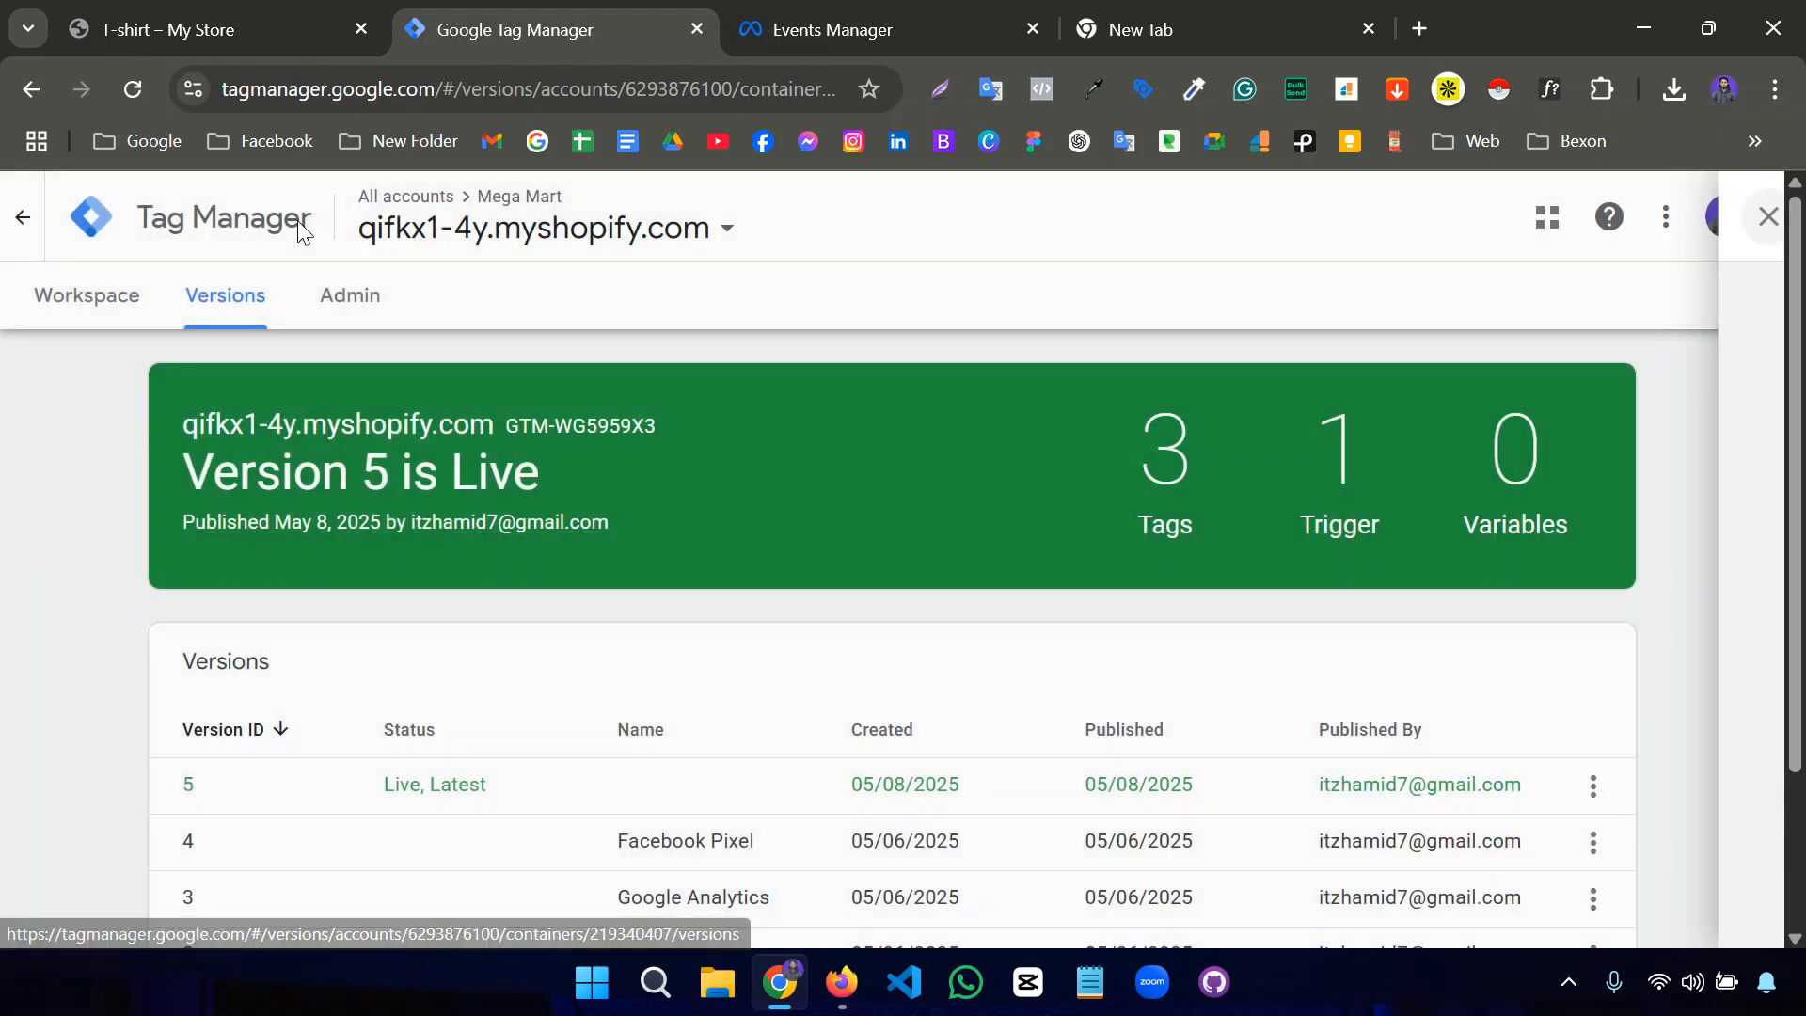
{"action": "left_click", "coordinate": [113, 298]}
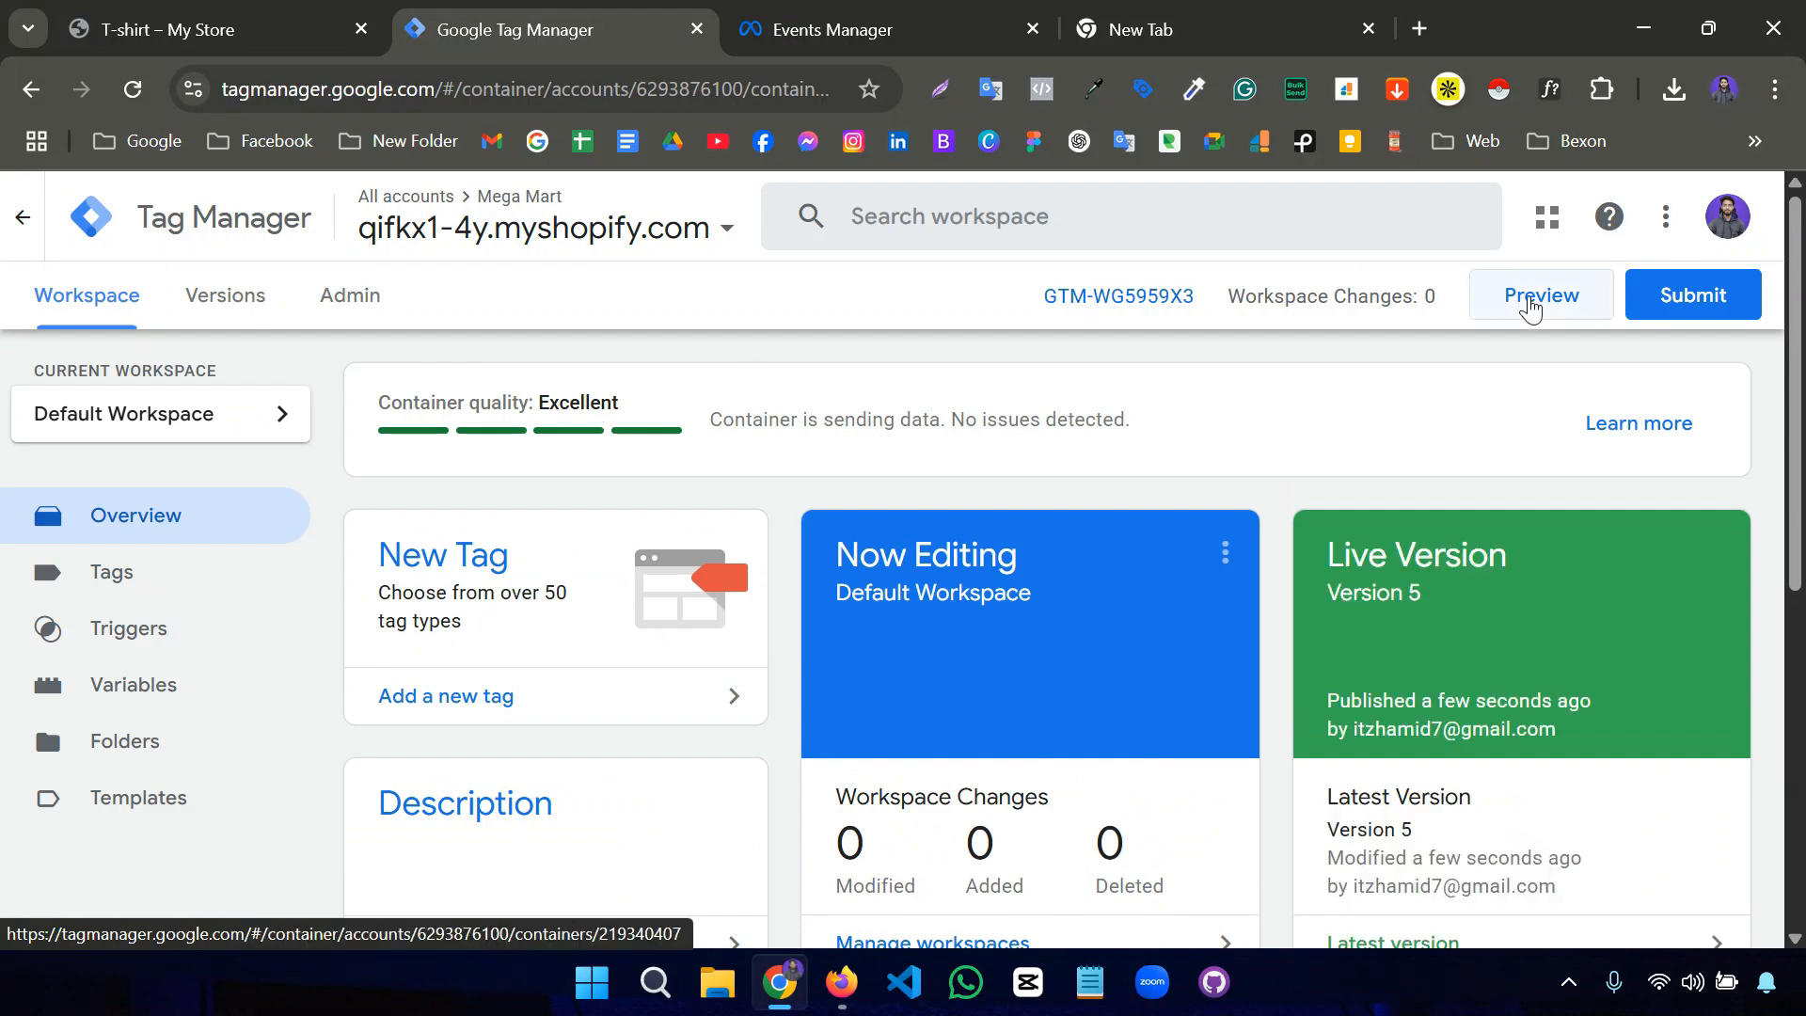
{"action": "left_click", "coordinate": [1532, 307]}
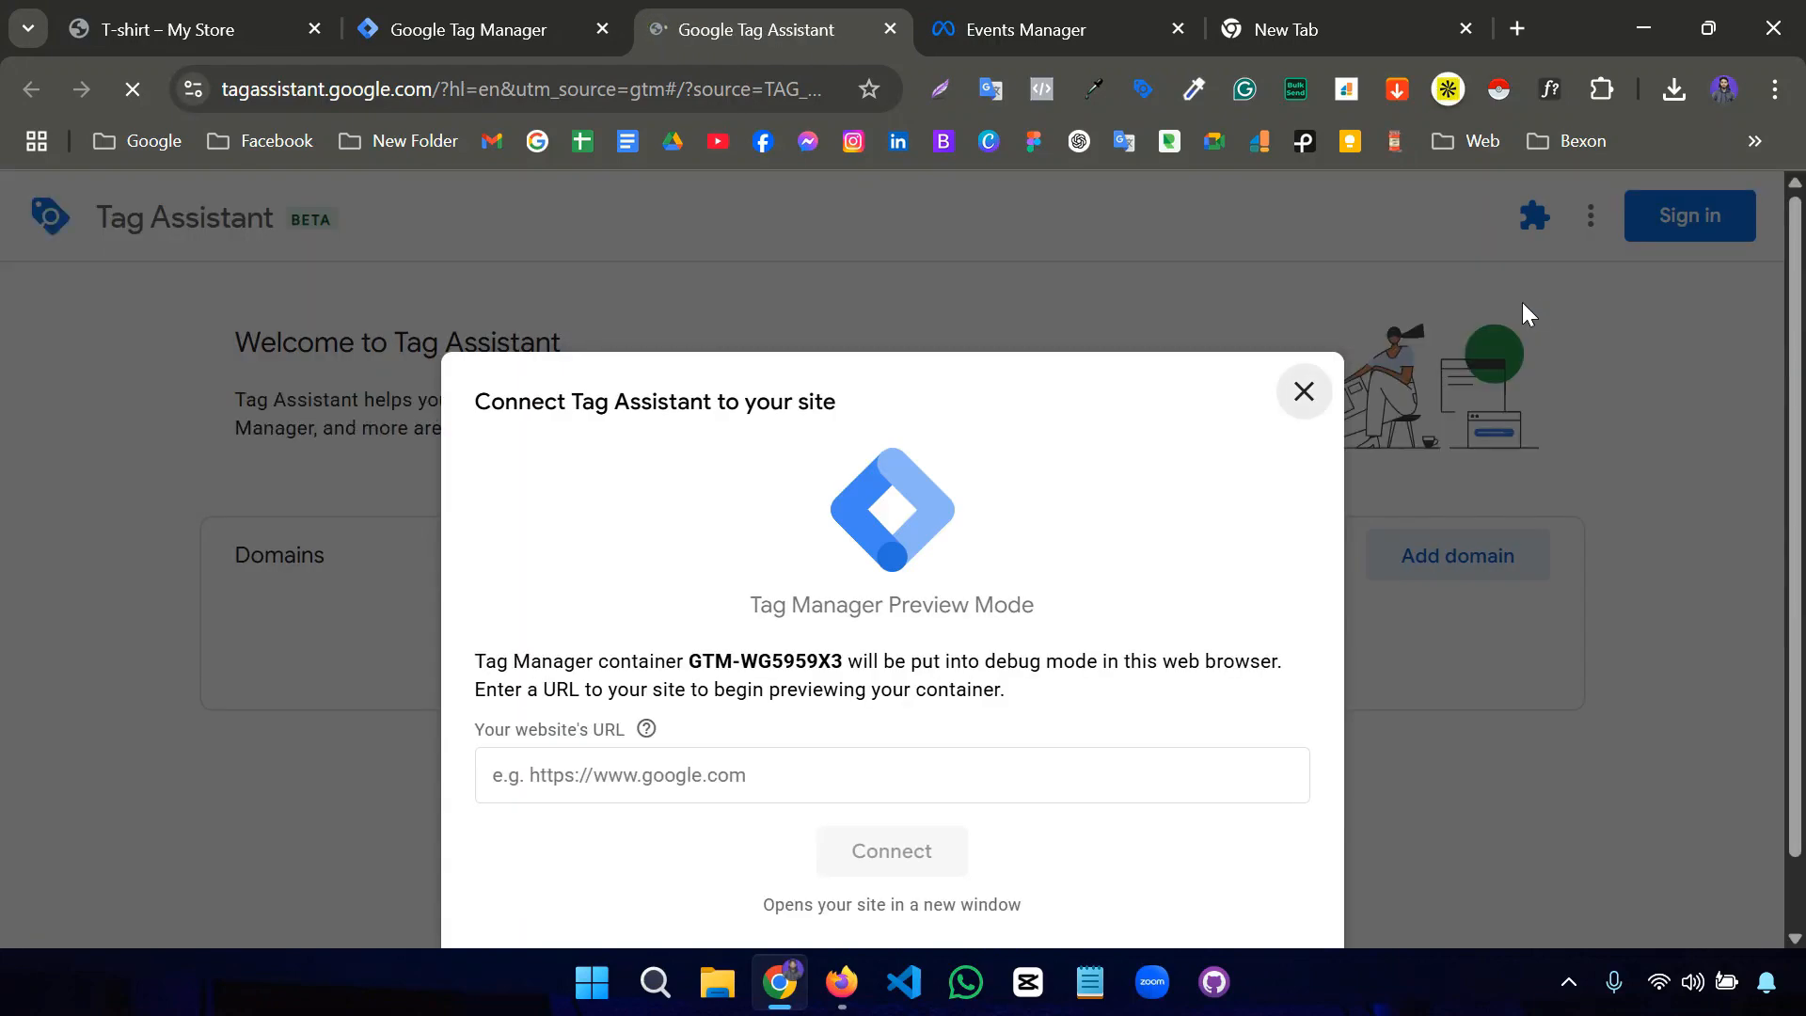
{"action": "scroll", "coordinate": [923, 655], "scroll_direction": "down", "scroll_amount": 2}
{"action": "left_click", "coordinate": [811, 676]}
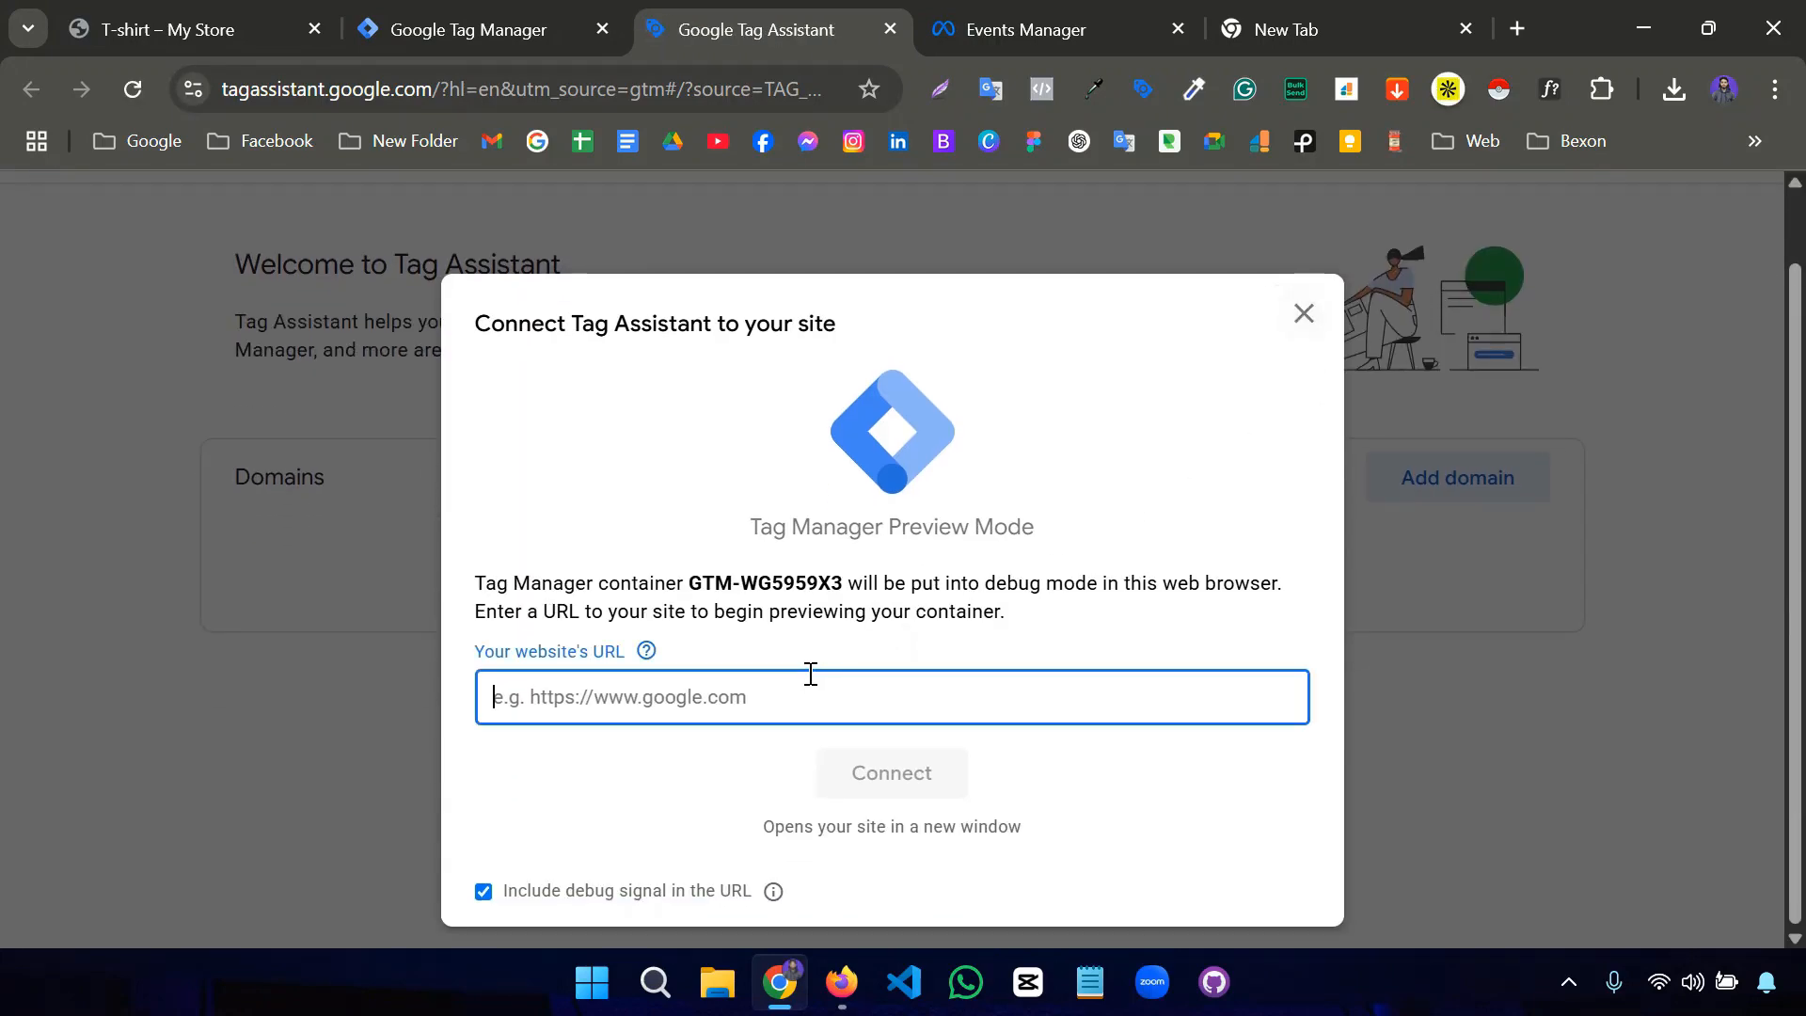
{"action": "left_click", "coordinate": [218, 21]}
{"action": "left_click", "coordinate": [282, 88]}
{"action": "left_click_drag", "start_coordinate": [501, 88], "coordinate": [160, 81]}
{"action": "key", "text": "ctrl+c"}
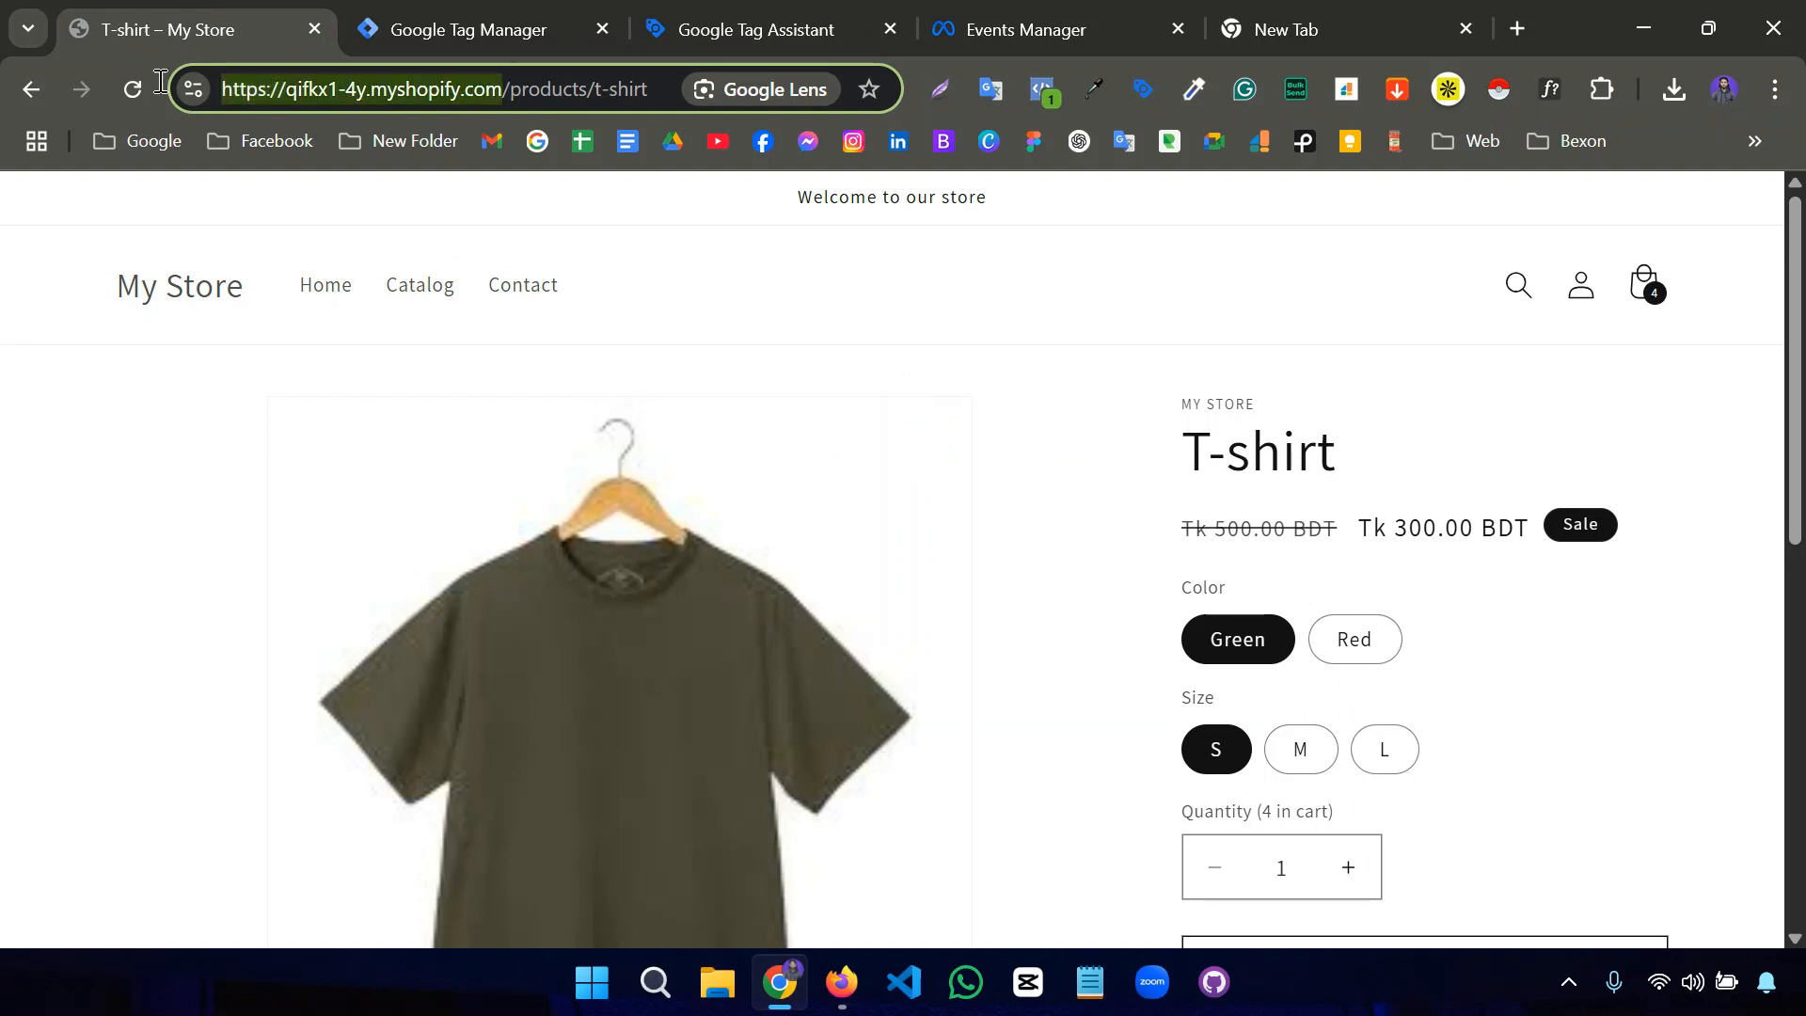
{"action": "left_click", "coordinate": [459, 31]}
{"action": "left_click", "coordinate": [732, 27]}
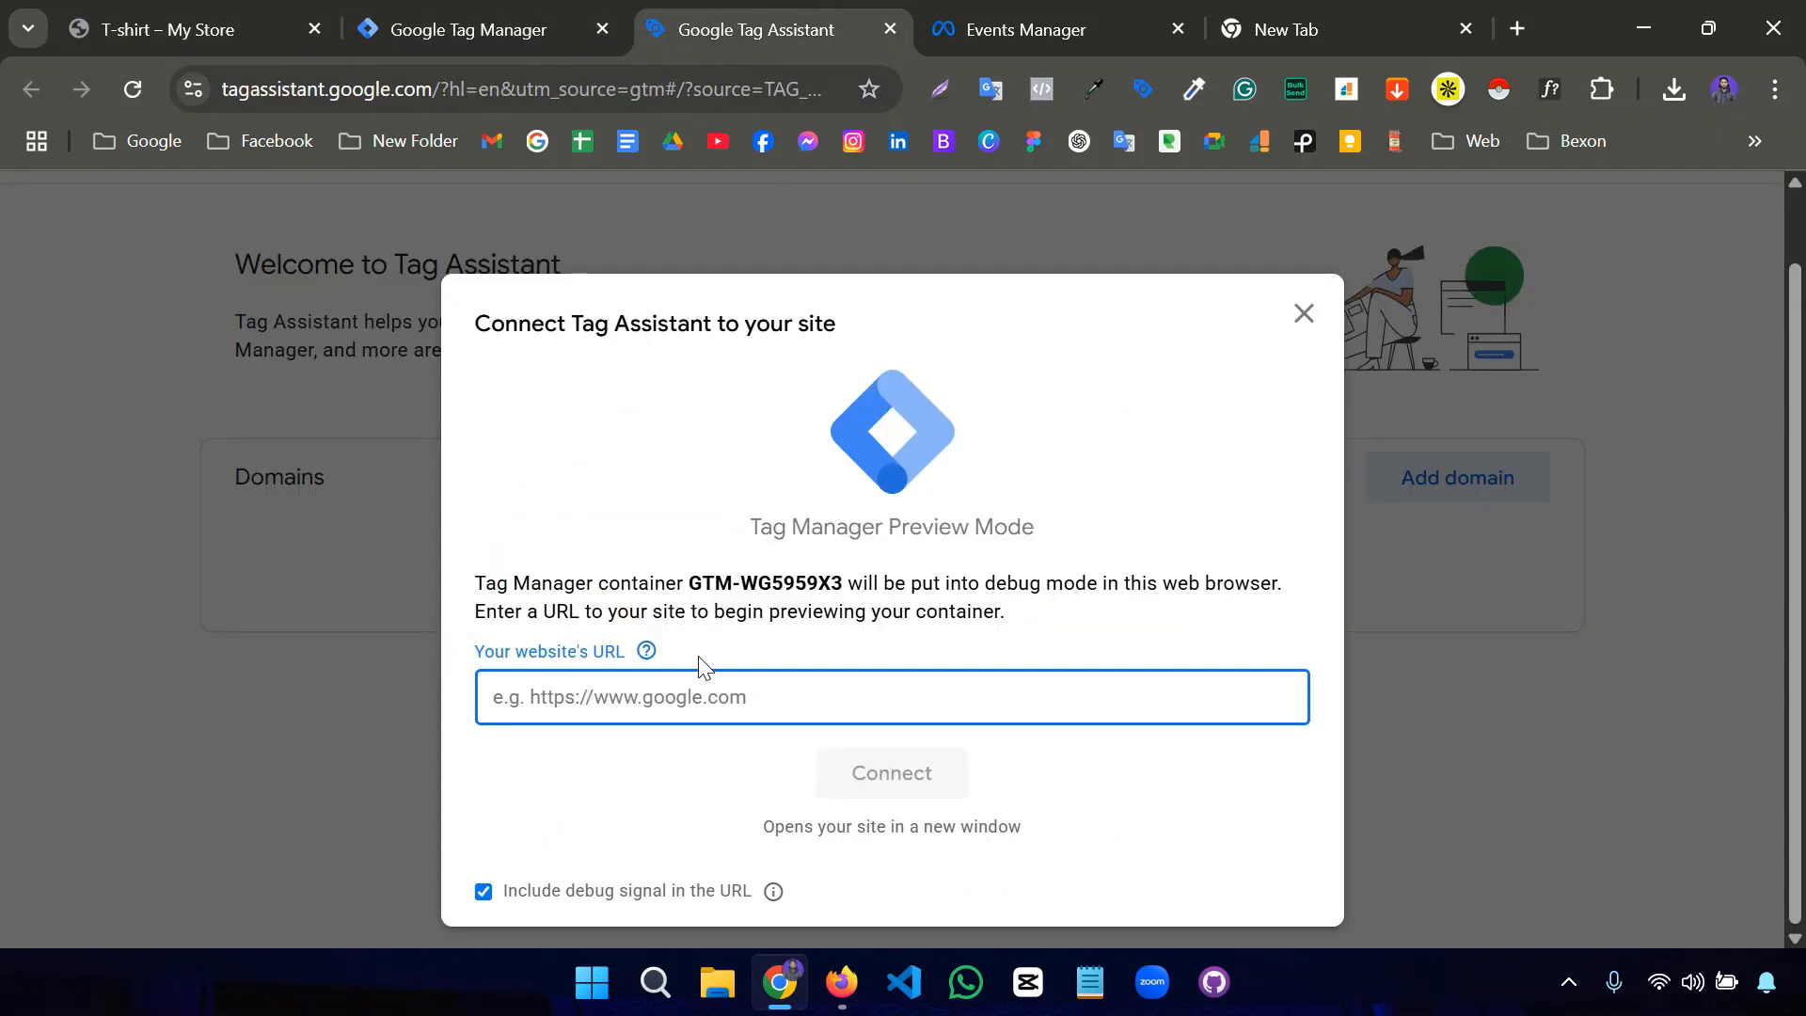
{"action": "key", "text": "ctrl+v"}
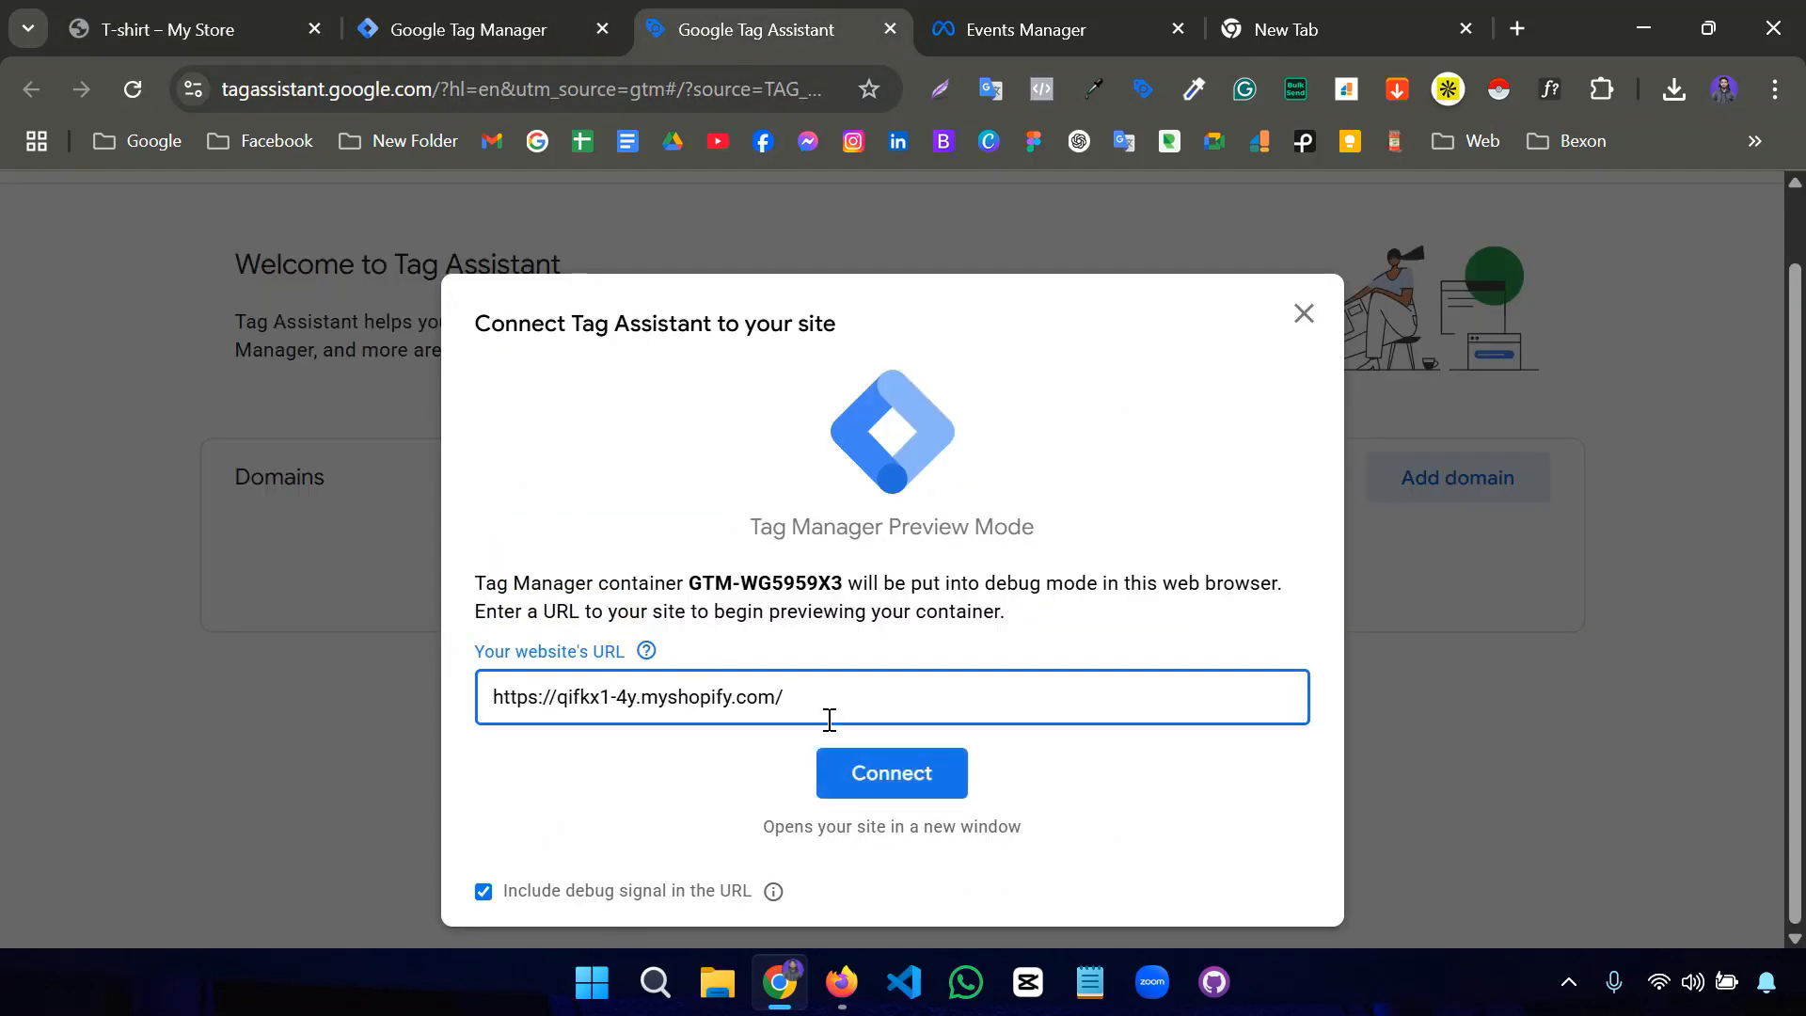
{"action": "left_click", "coordinate": [890, 771]}
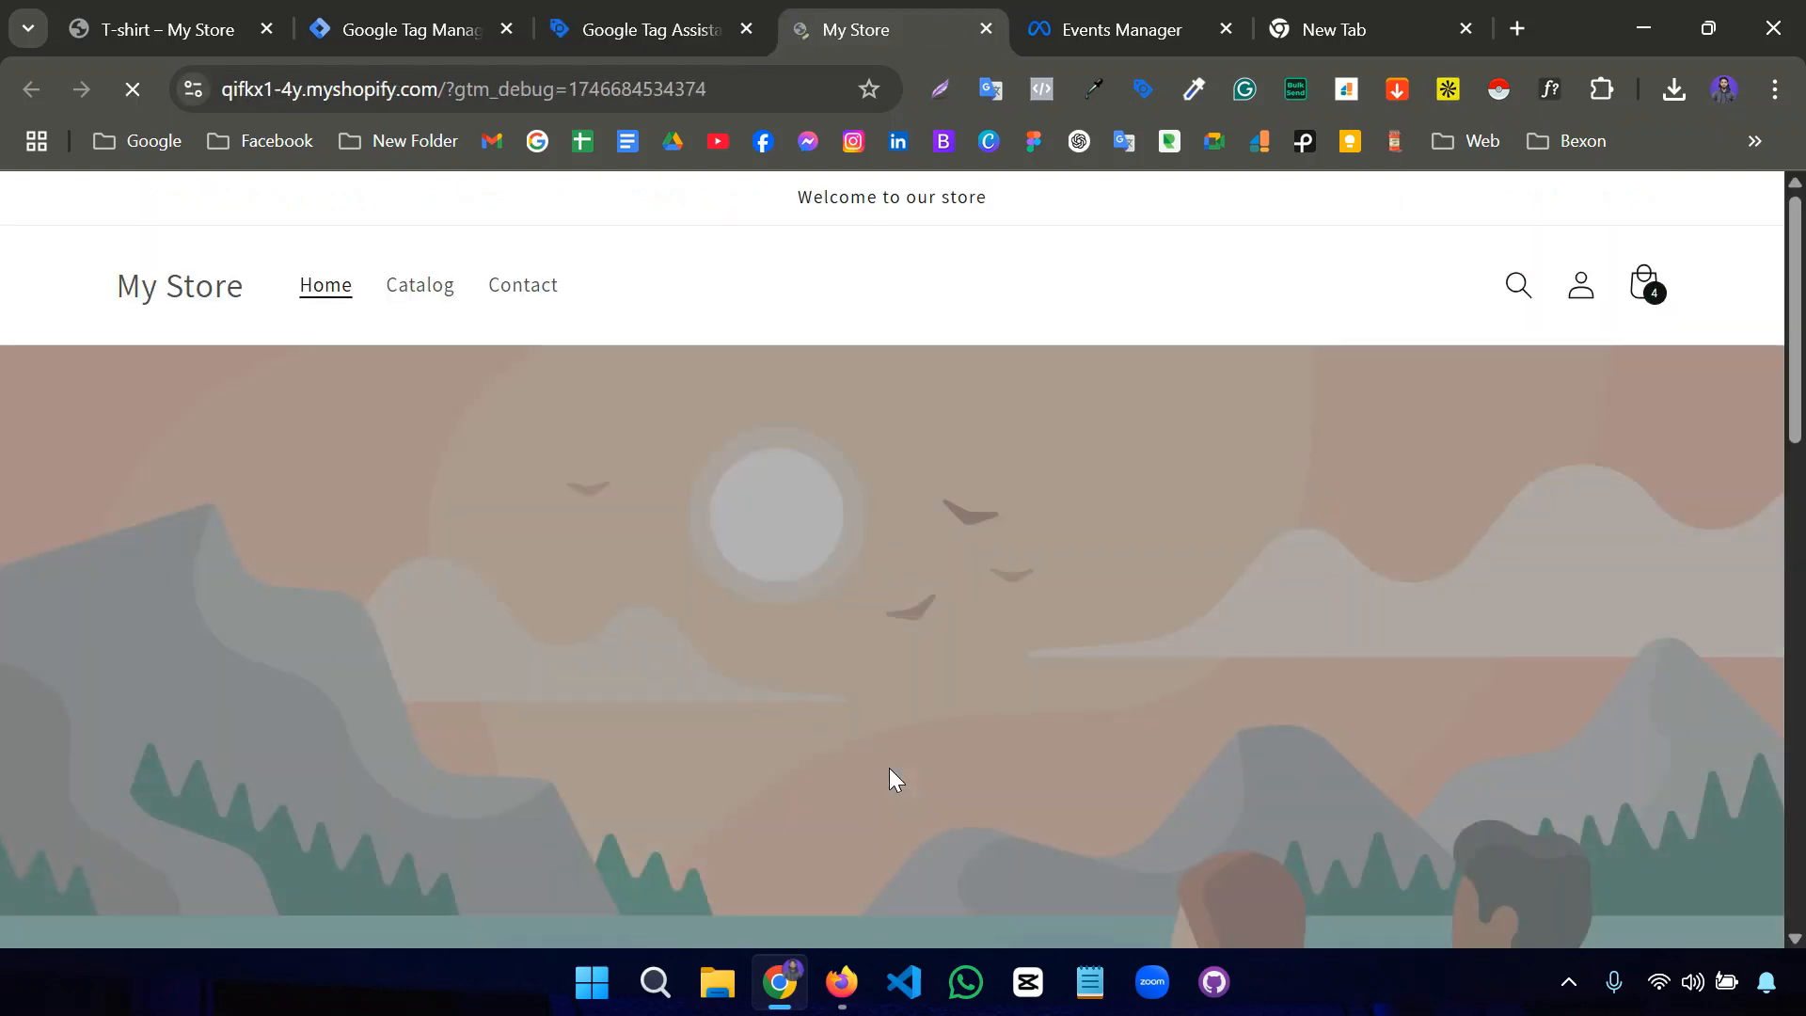
Compare the store's home page with the fired and not fired tags listed in Tag Assistant.
{"action": "scroll", "coordinate": [818, 640], "scroll_direction": "down", "scroll_amount": 3}
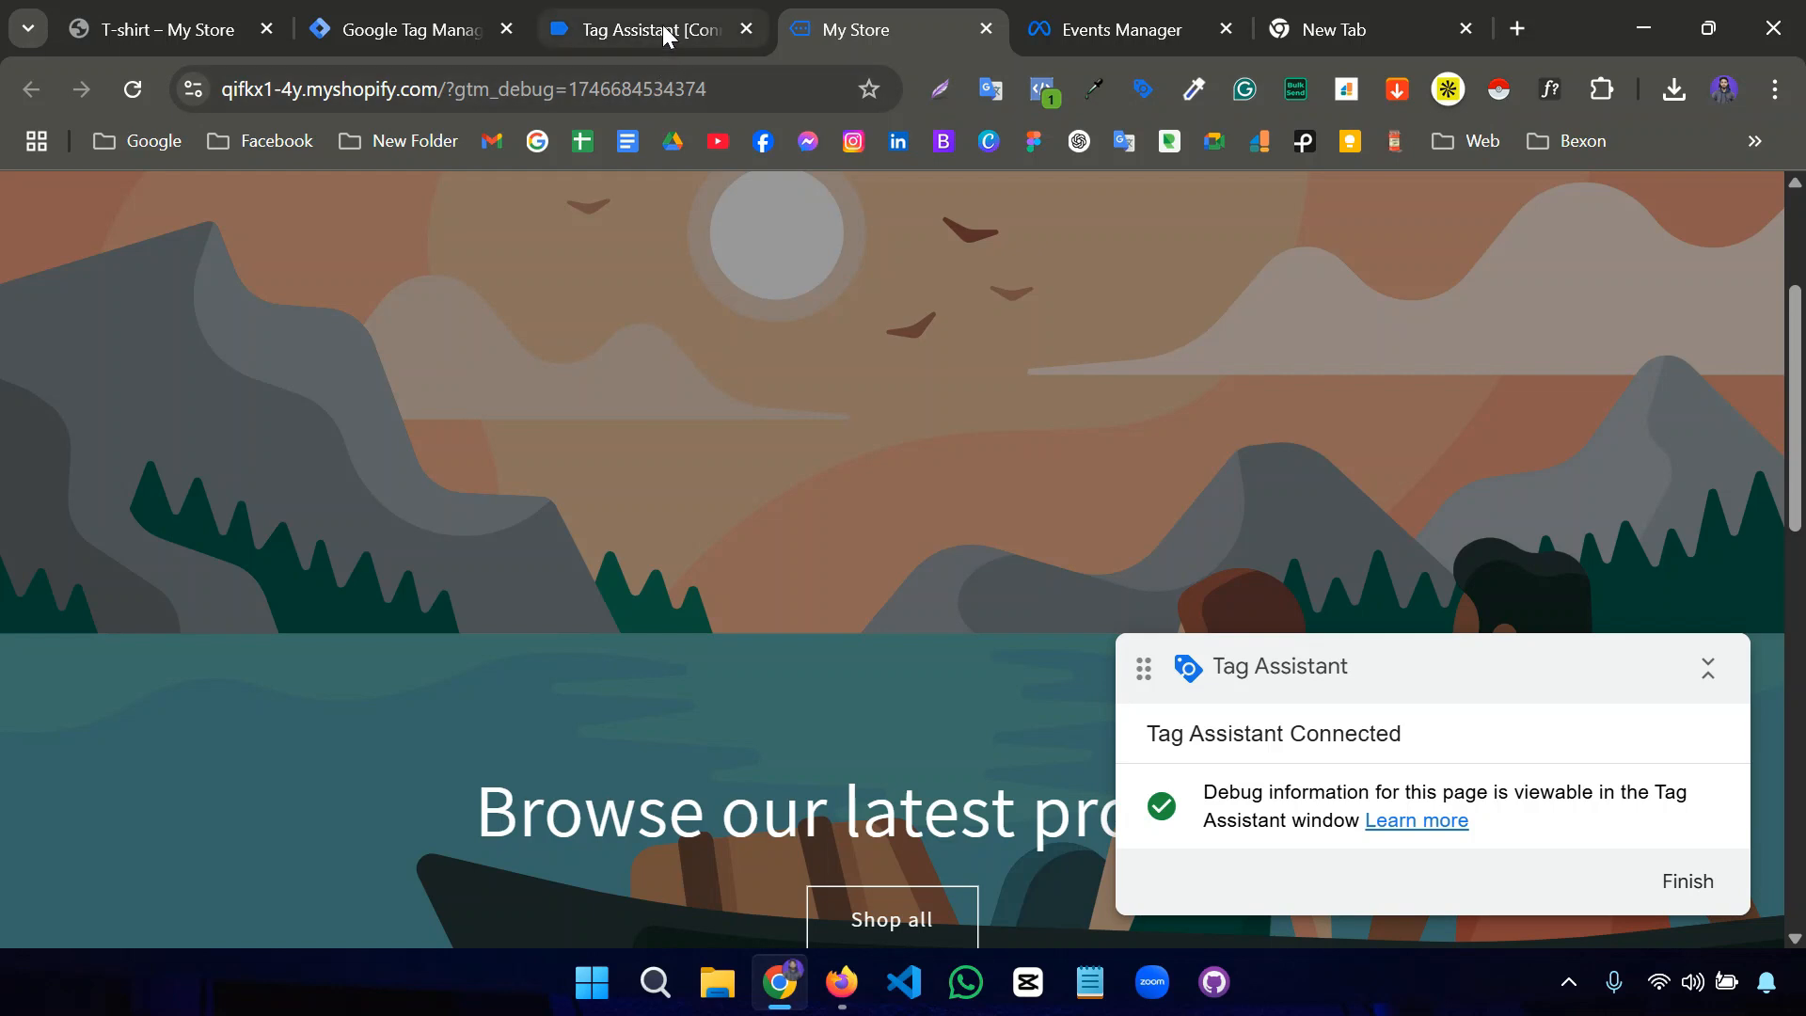
{"action": "left_click", "coordinate": [662, 24]}
{"action": "left_click", "coordinate": [867, 705]}
{"action": "scroll", "coordinate": [846, 687], "scroll_direction": "down", "scroll_amount": 1}
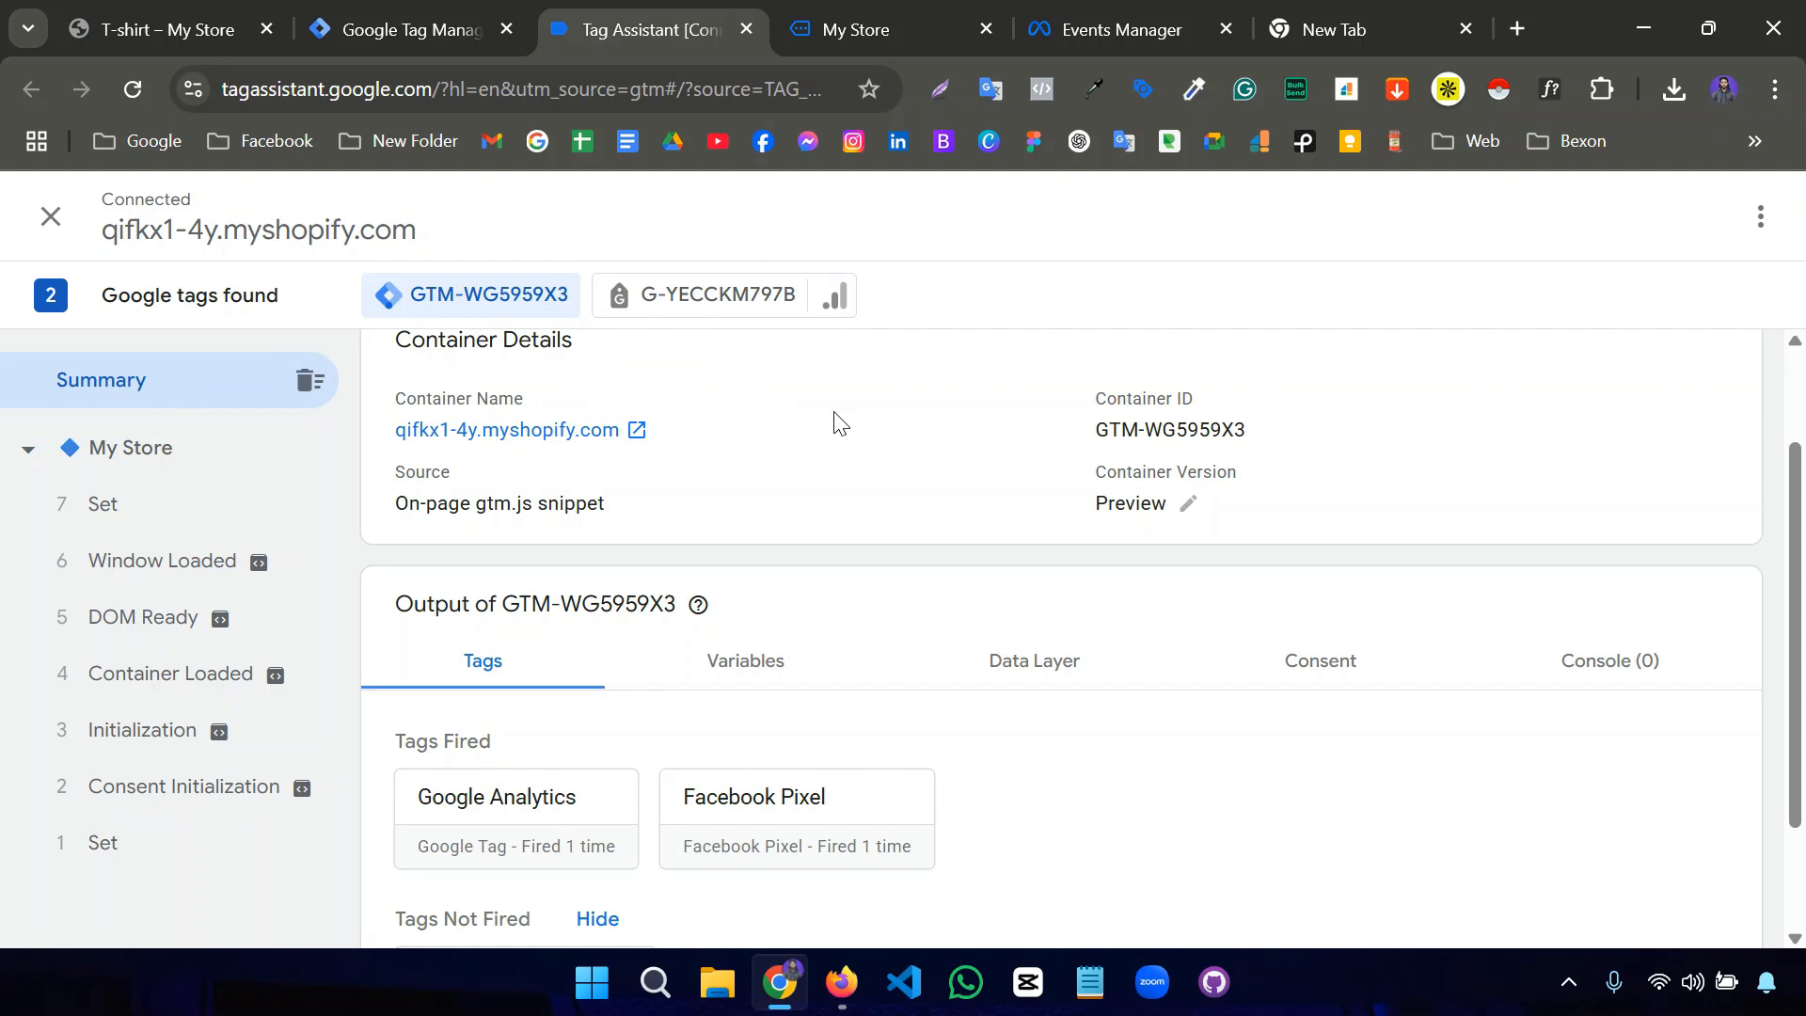
{"action": "scroll", "coordinate": [835, 431], "scroll_direction": "down", "scroll_amount": 1}
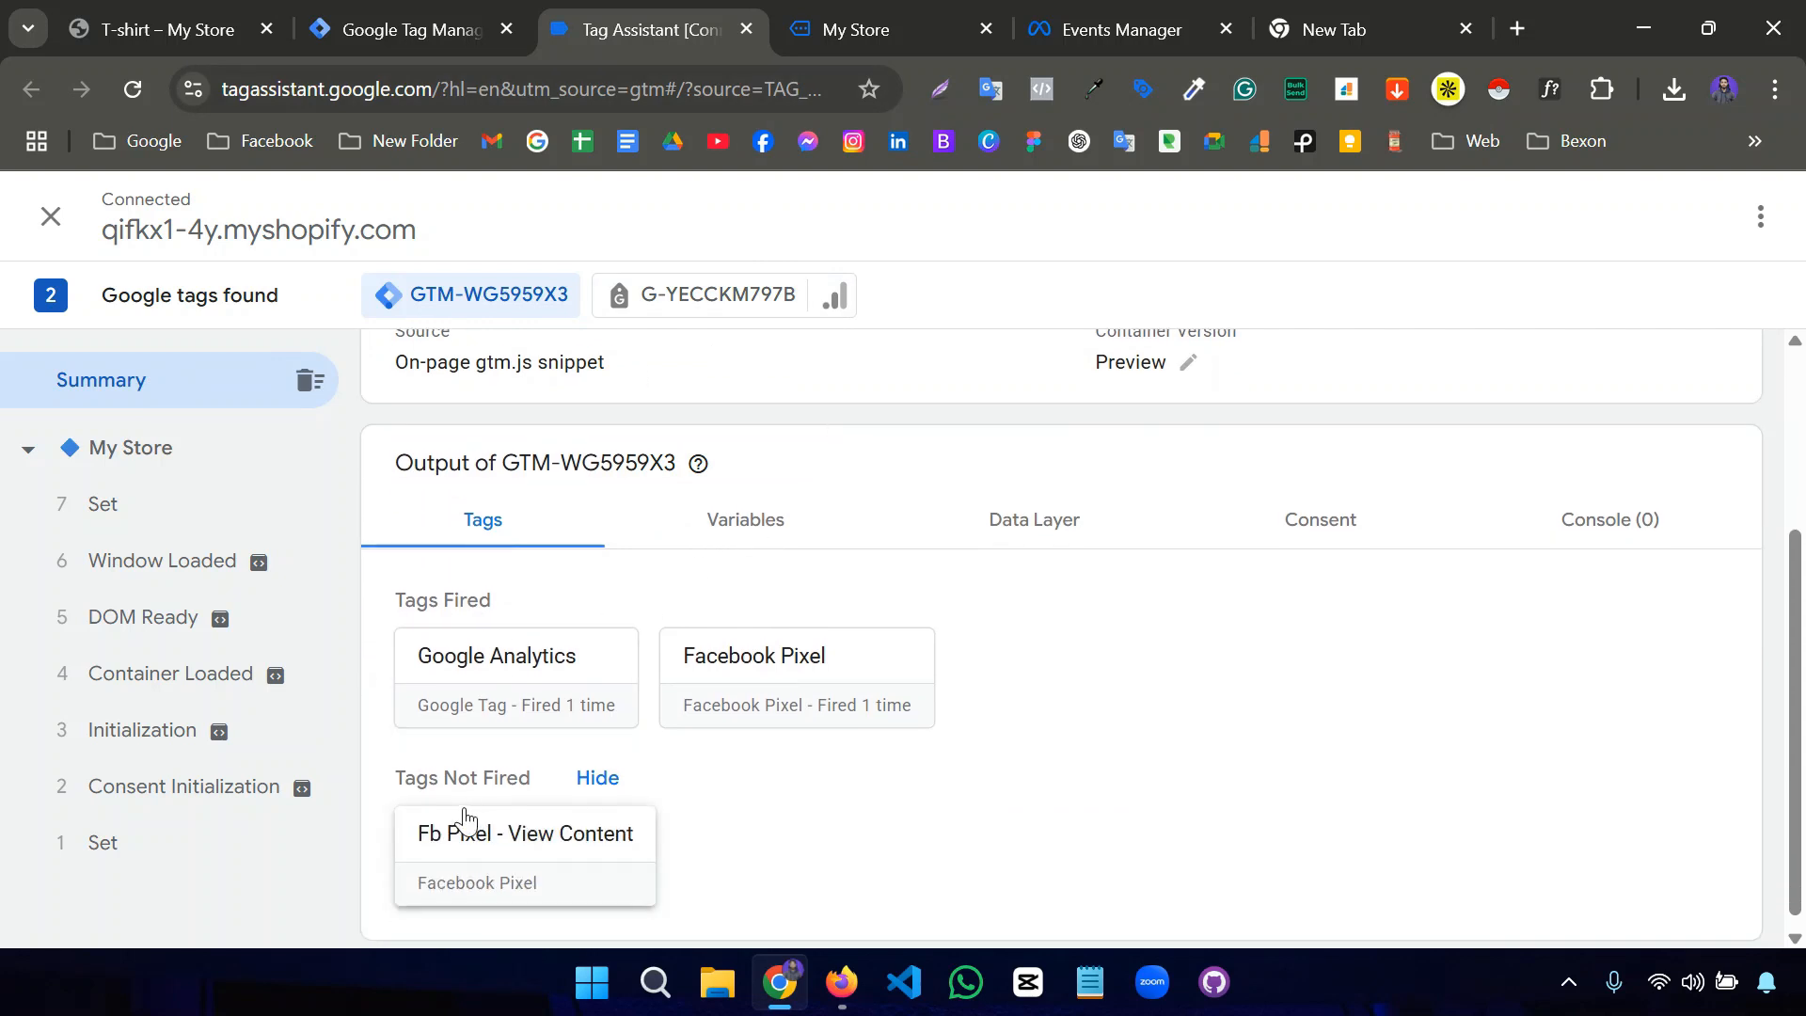
{"action": "left_click", "coordinate": [907, 17]}
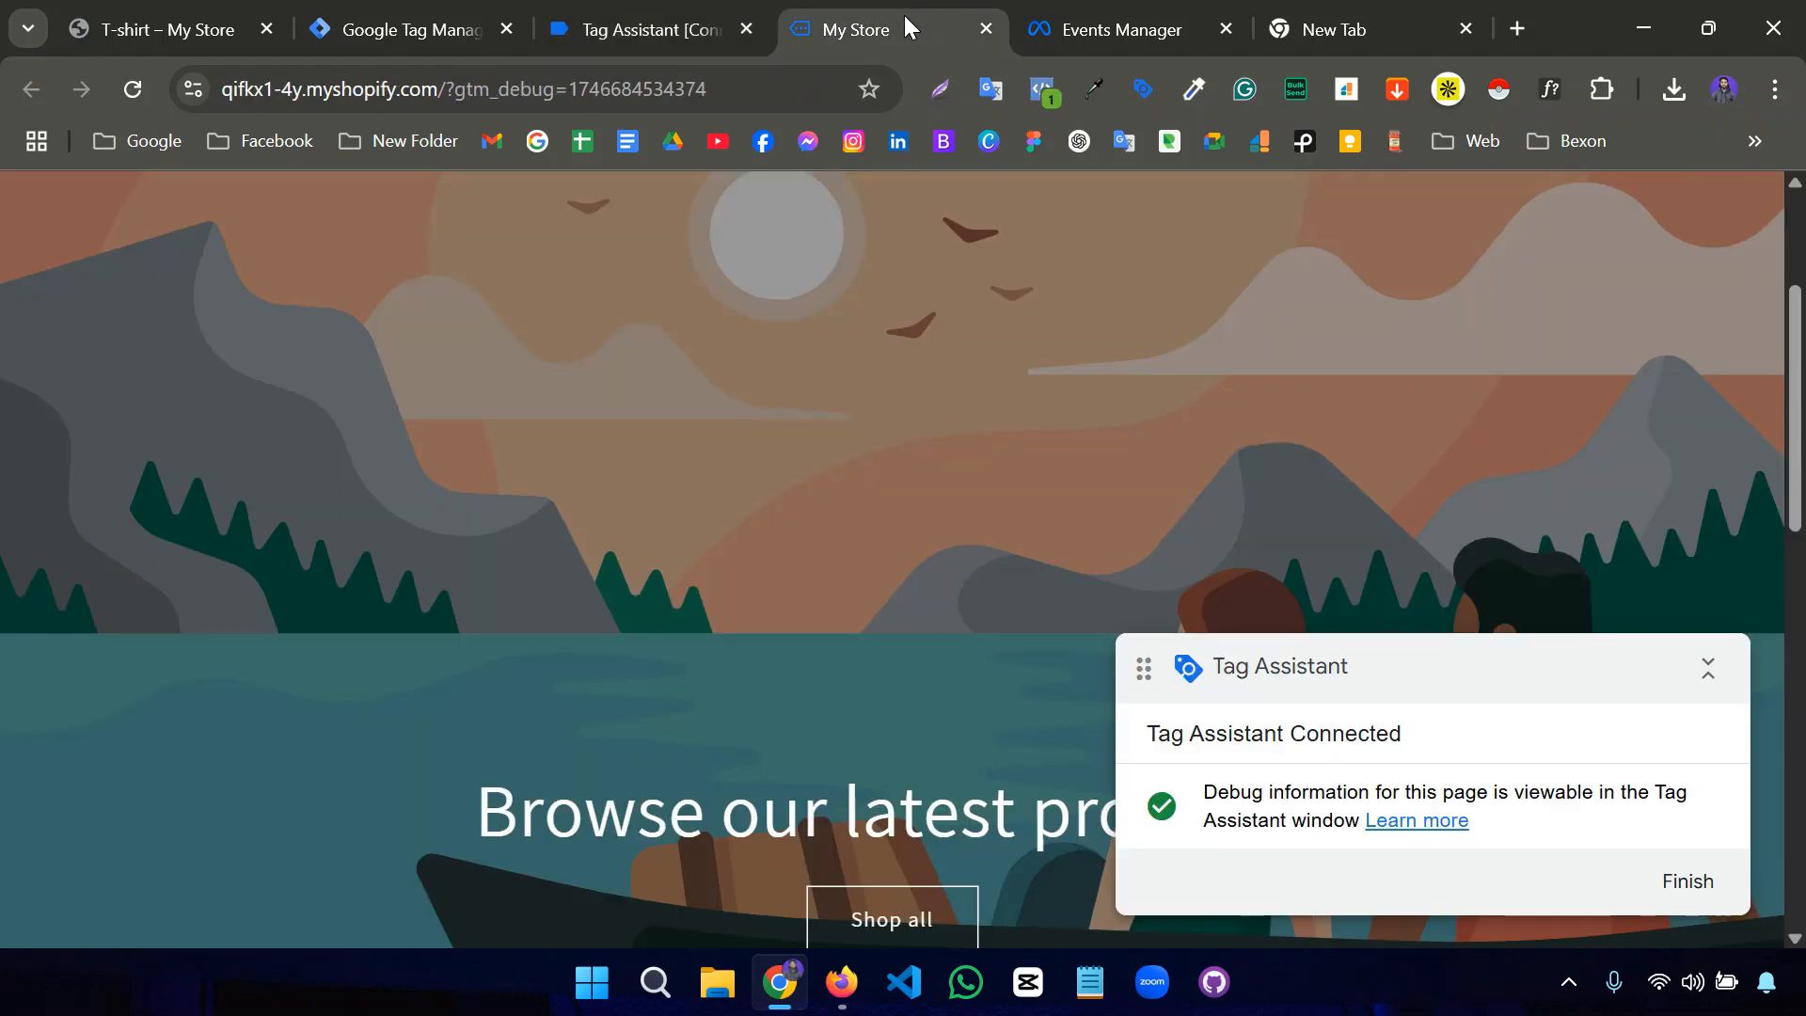
{"action": "left_click", "coordinate": [649, 30]}
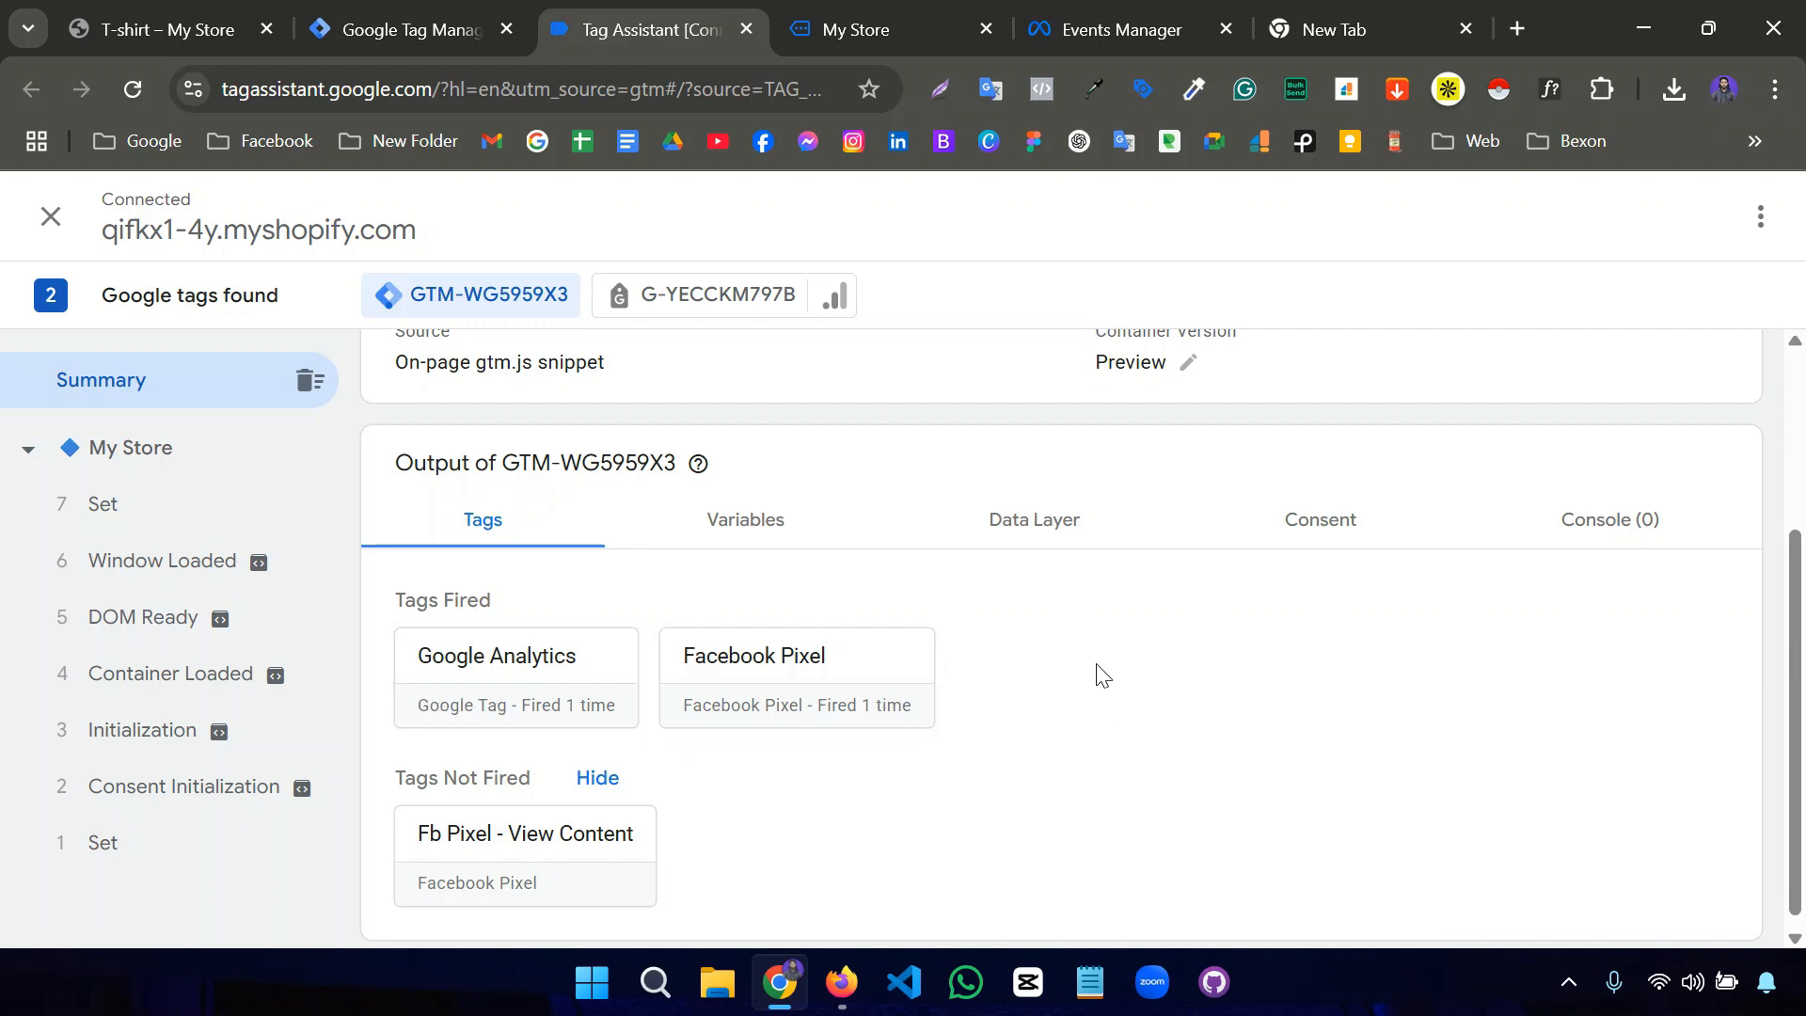
{"action": "left_click", "coordinate": [878, 22]}
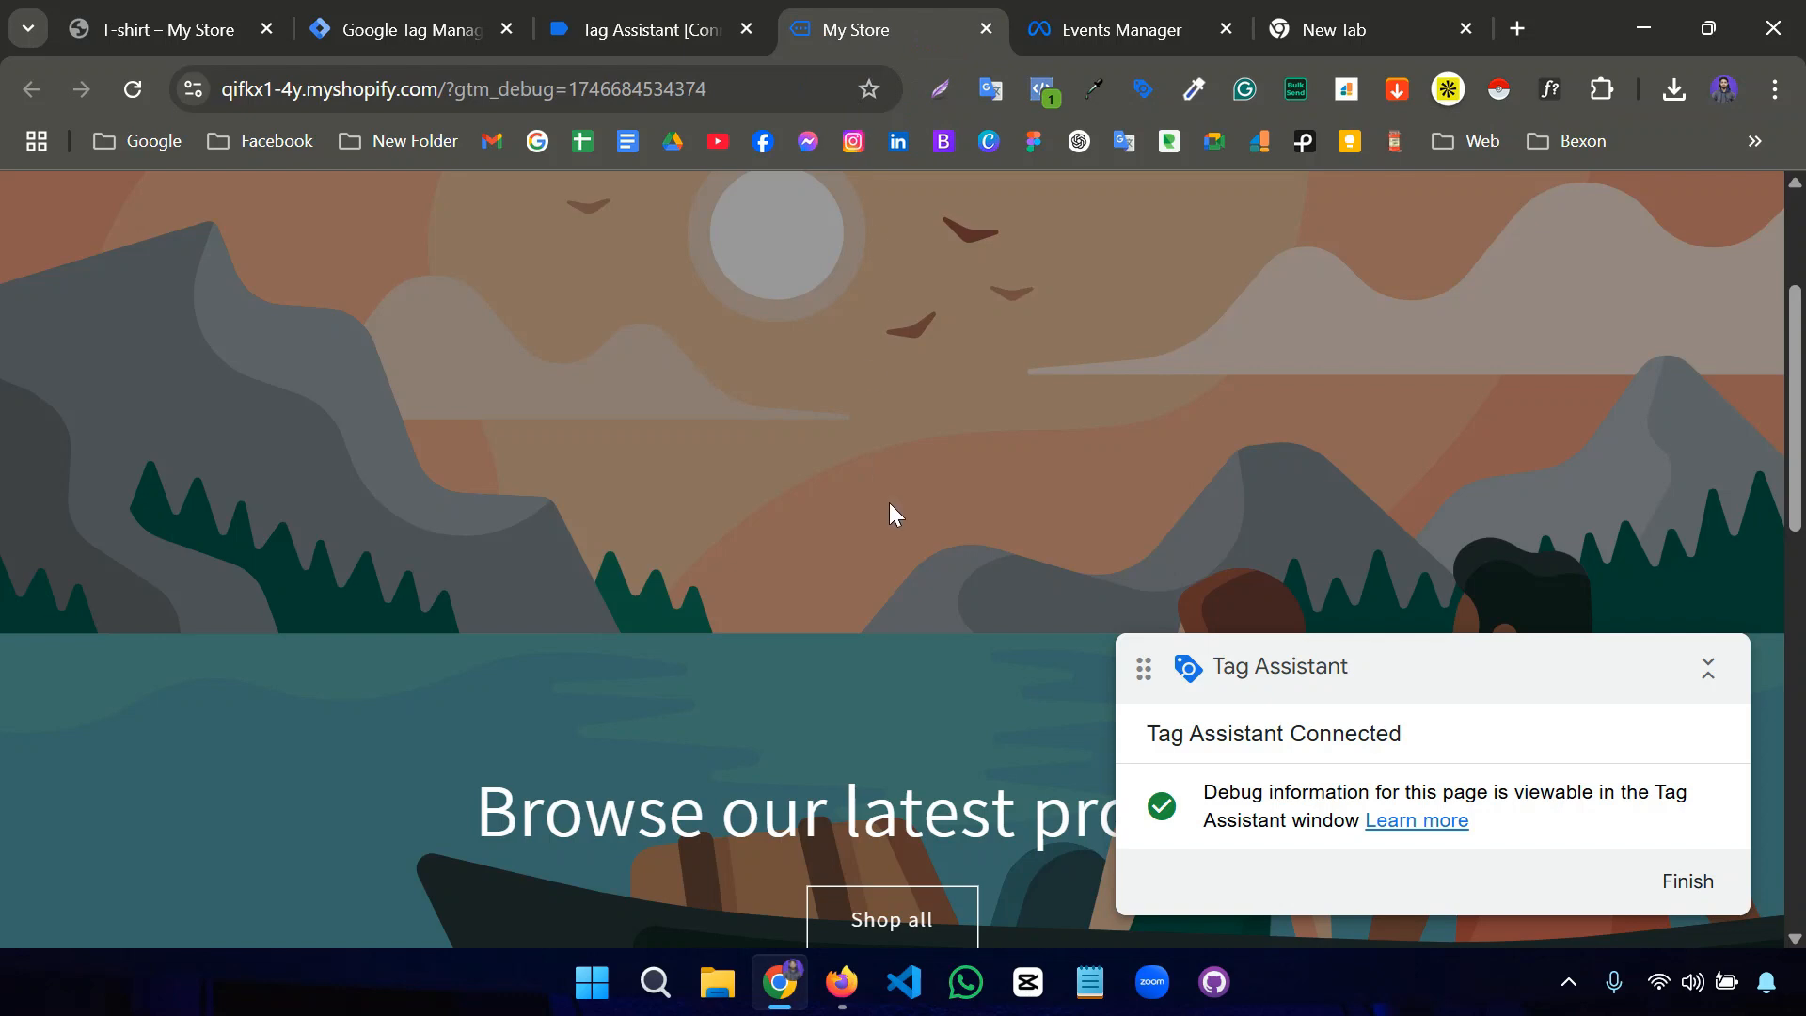
{"action": "left_click", "coordinate": [671, 34]}
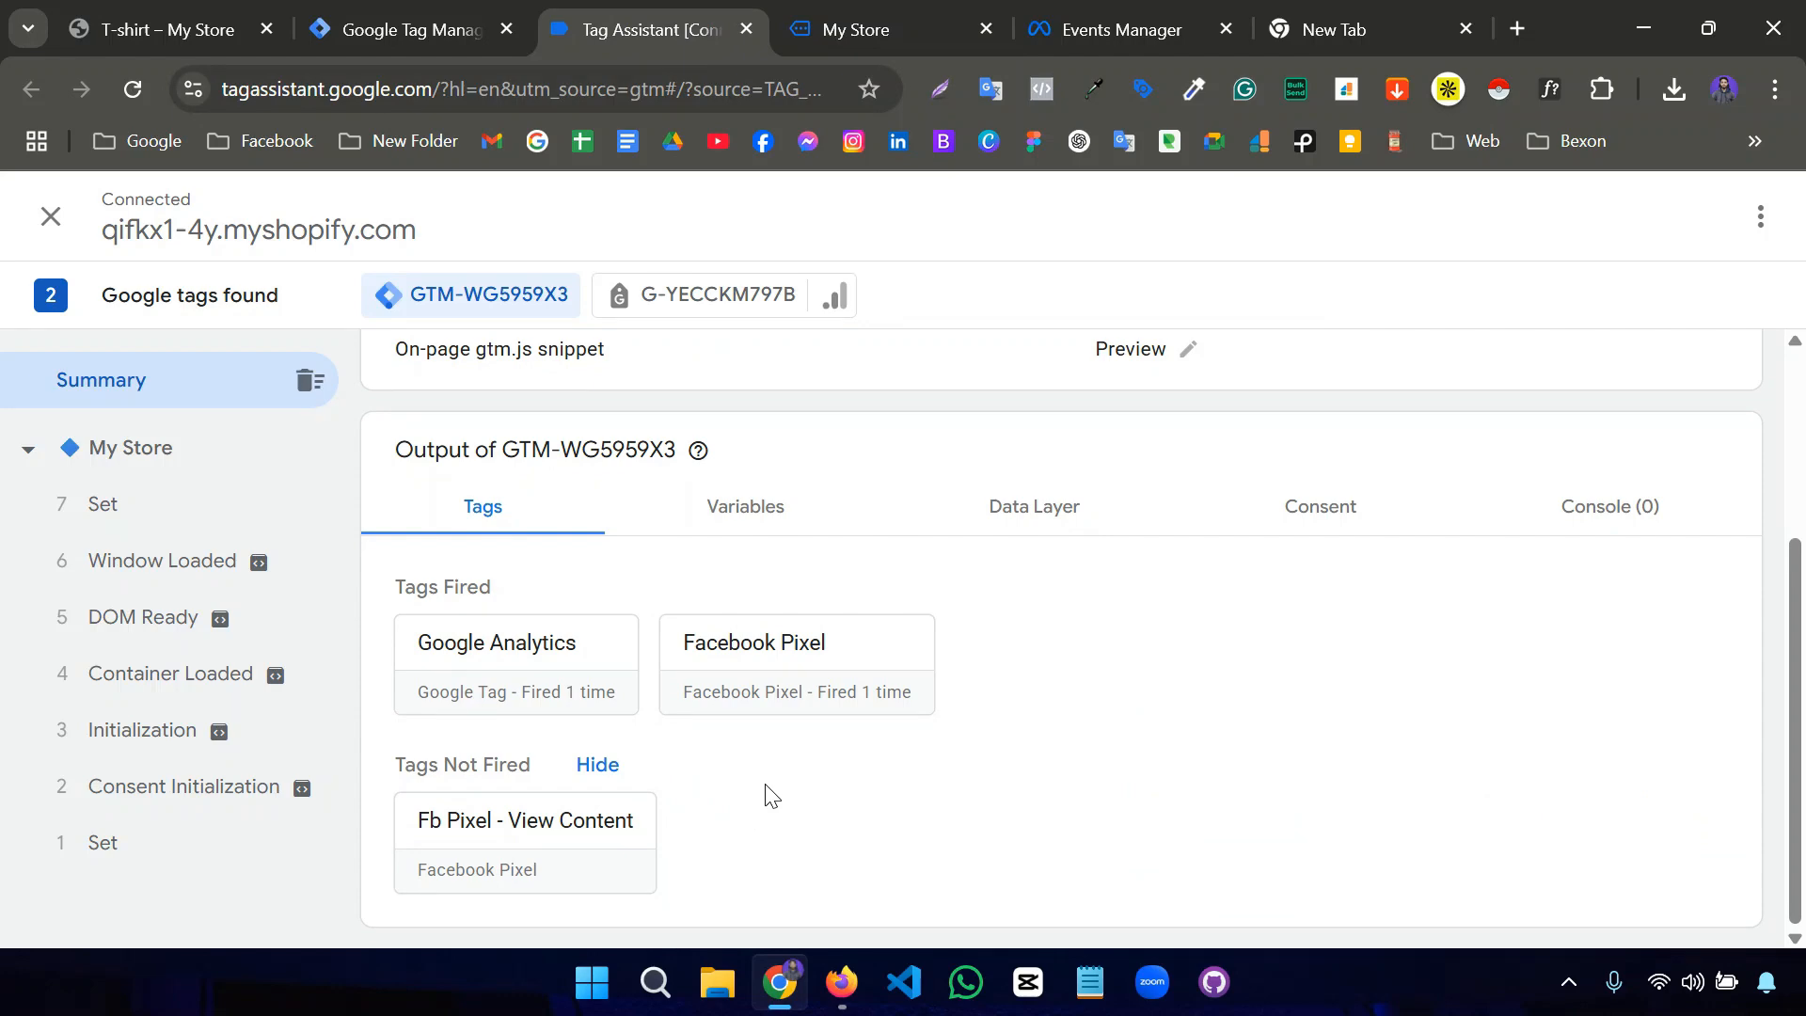
Open the T-shirt product from the store's home page and check in Tag Assistant whether Fb Pixel - View Content fires.
{"action": "left_click", "coordinate": [859, 23]}
{"action": "scroll", "coordinate": [748, 602], "scroll_direction": "down", "scroll_amount": 8}
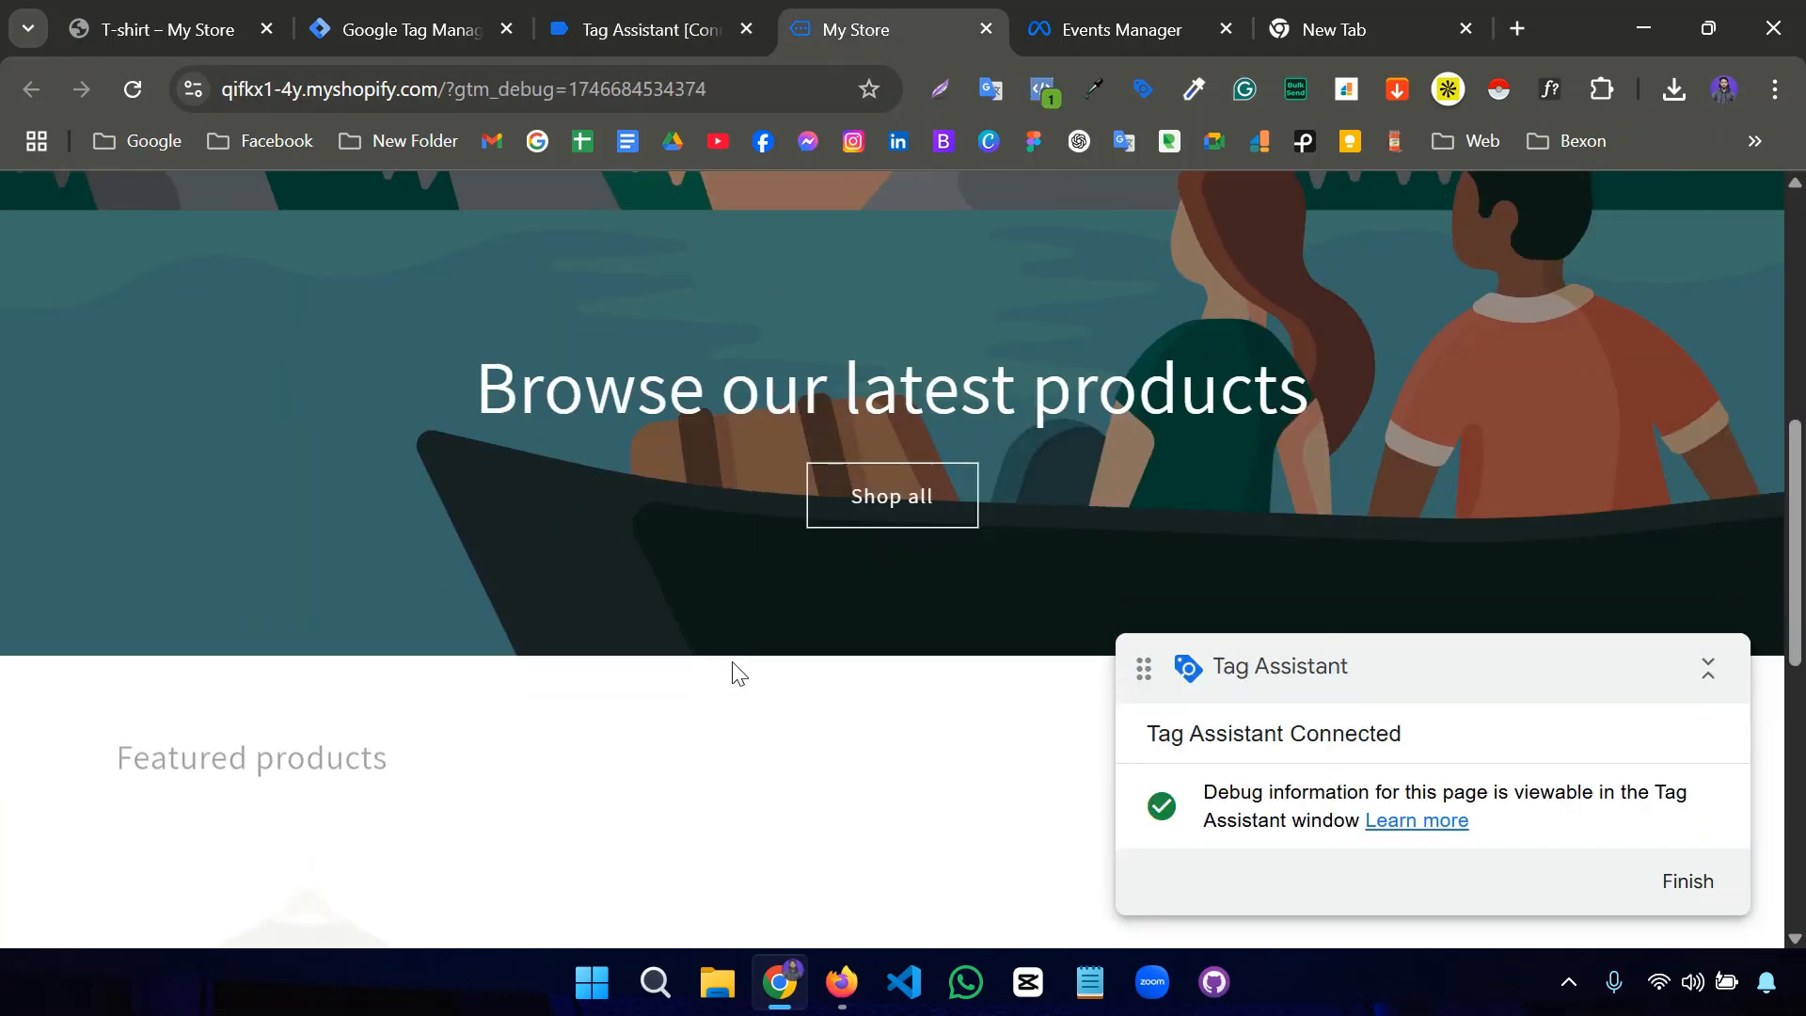
{"action": "left_click", "coordinate": [301, 602]}
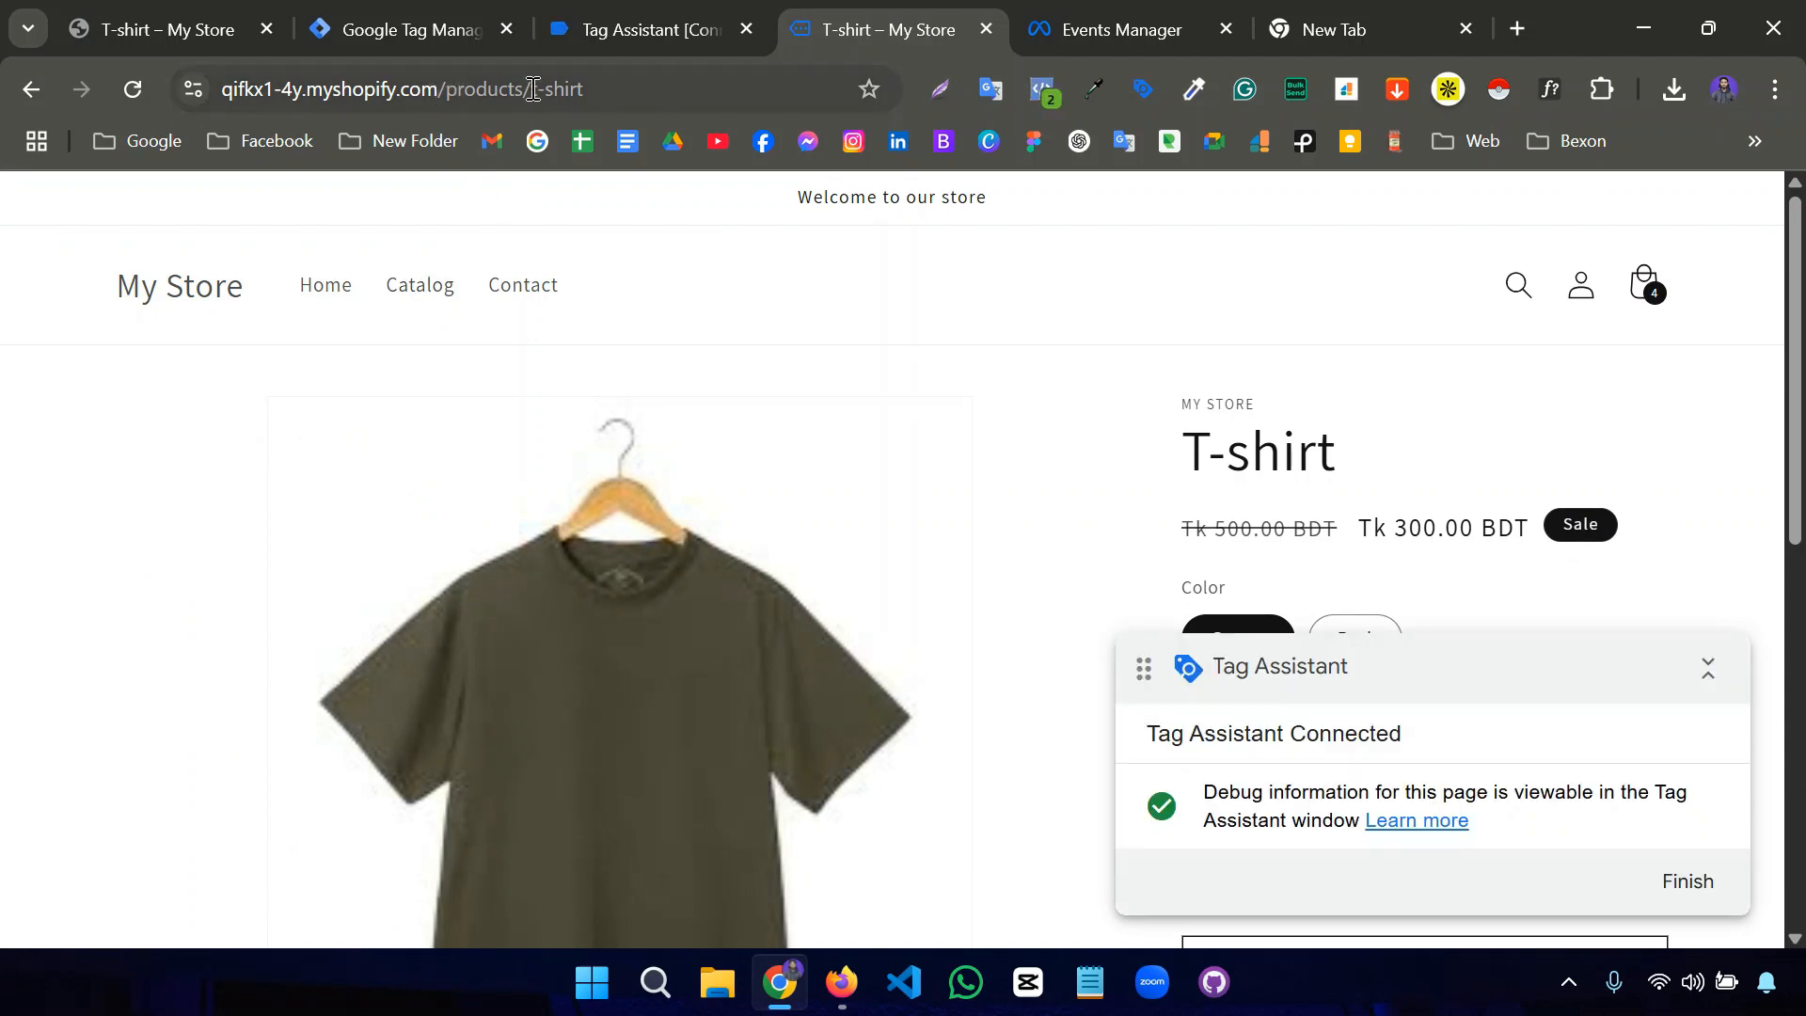
{"action": "left_click", "coordinate": [635, 32]}
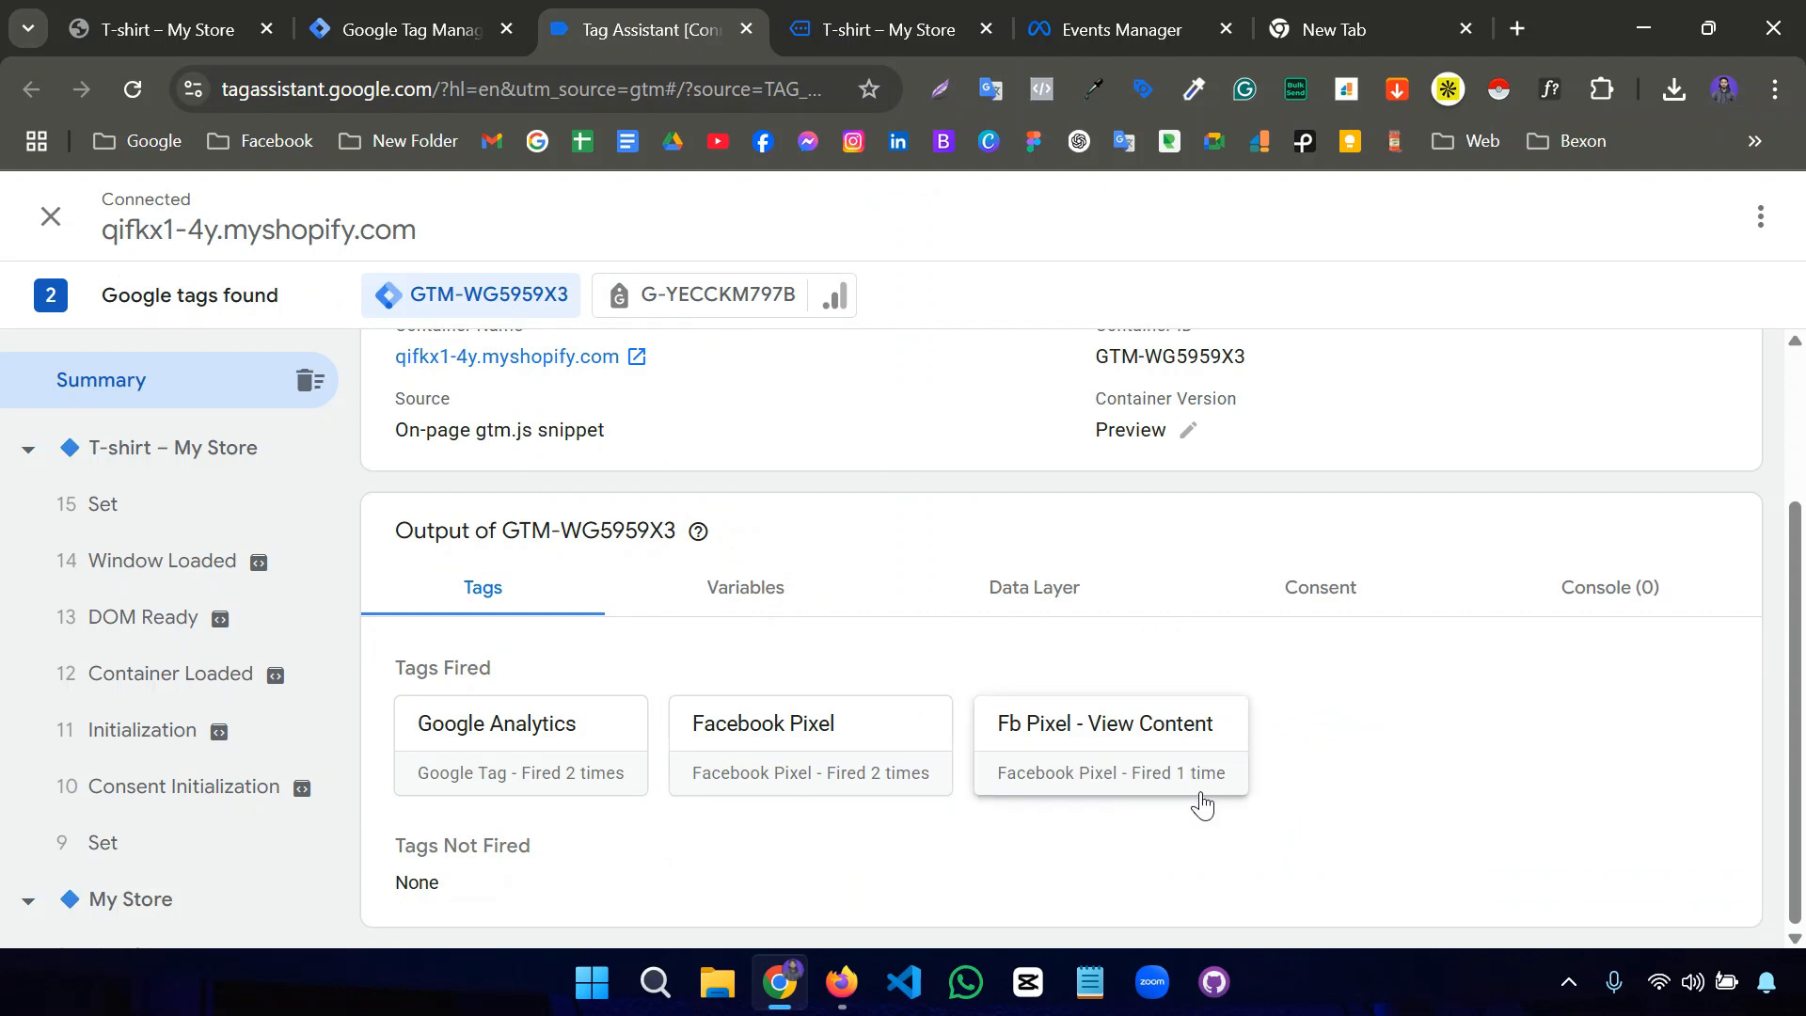
{"action": "left_click", "coordinate": [888, 35]}
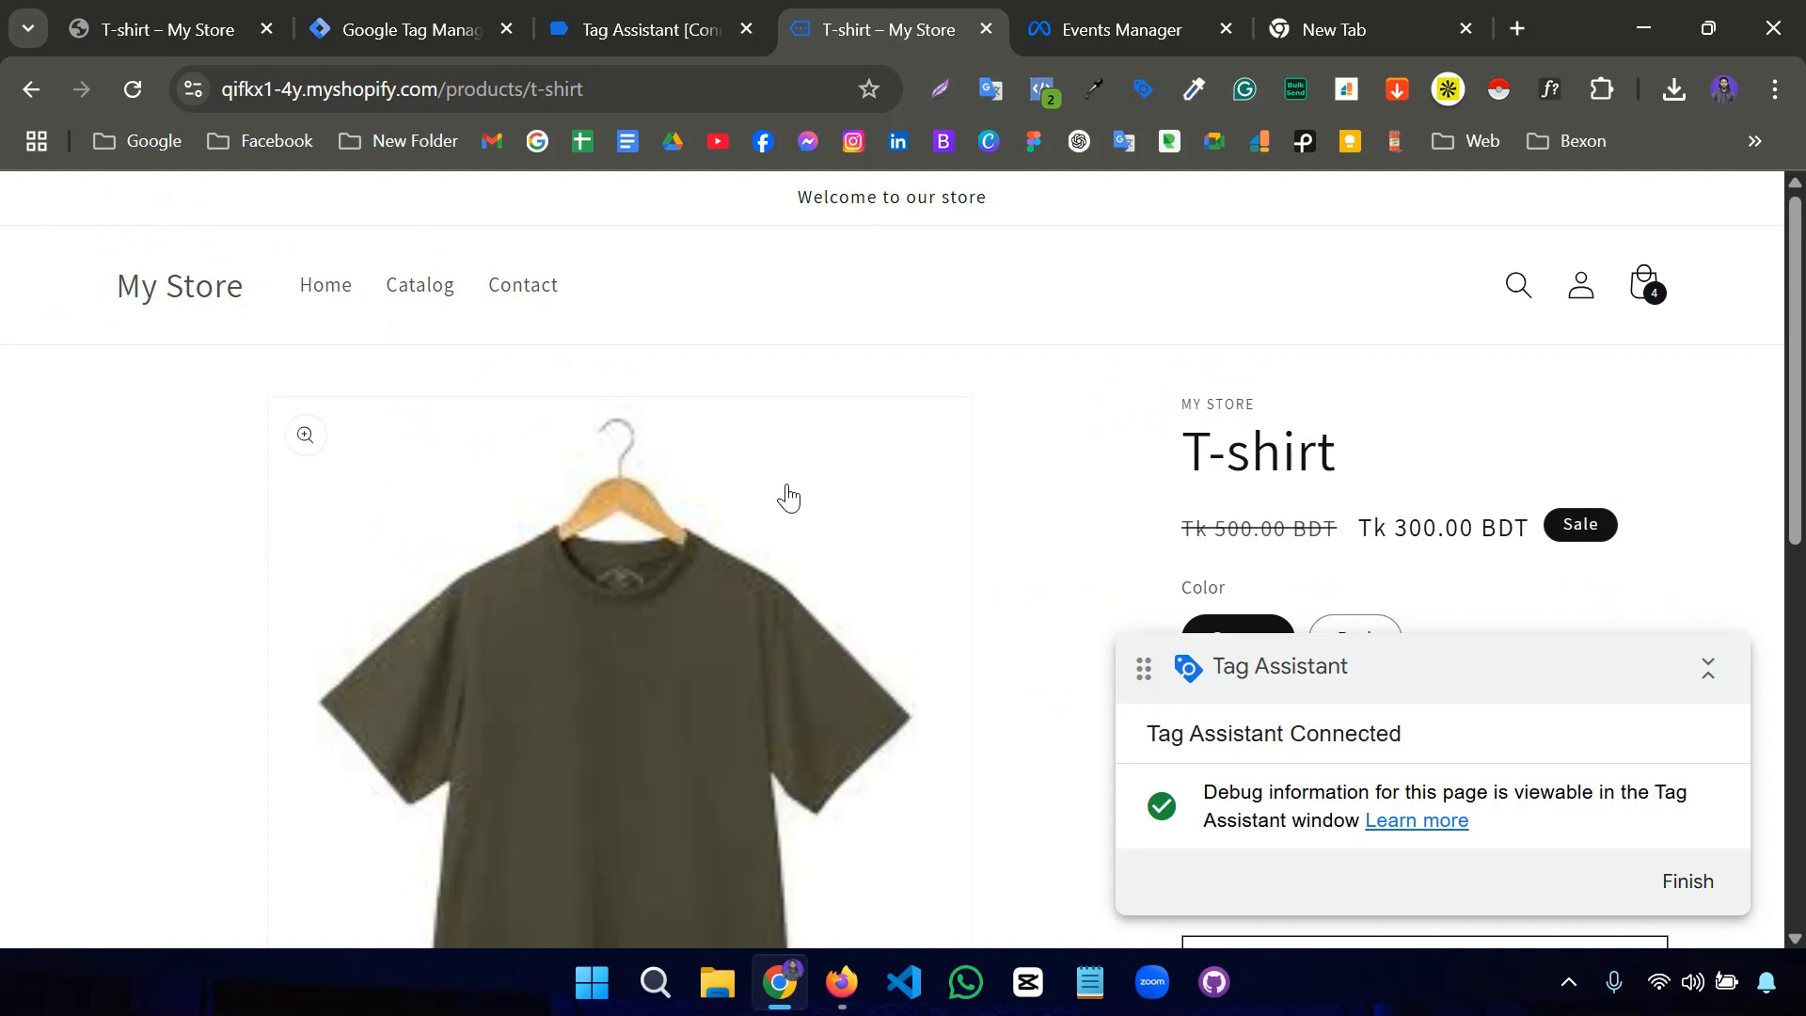
{"action": "scroll", "coordinate": [788, 497], "scroll_direction": "down", "scroll_amount": 2}
{"action": "scroll", "coordinate": [788, 497], "scroll_direction": "down", "scroll_amount": 3}
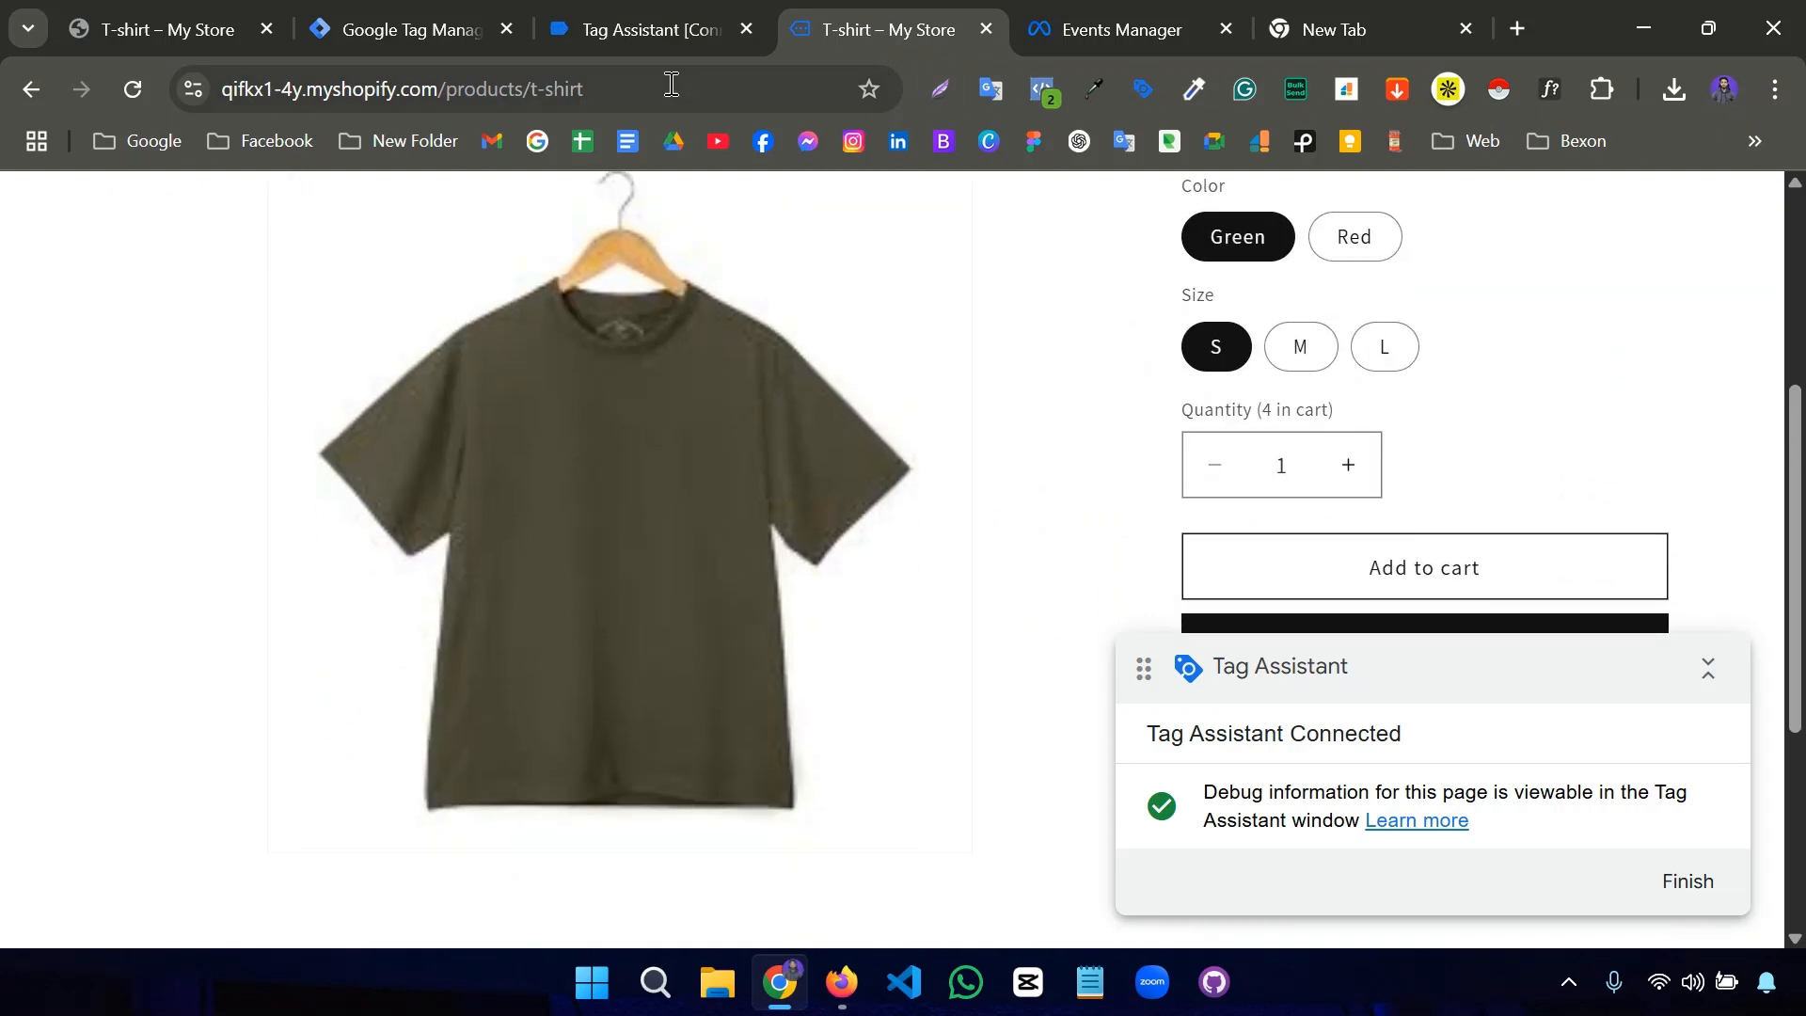
{"action": "left_click", "coordinate": [658, 33]}
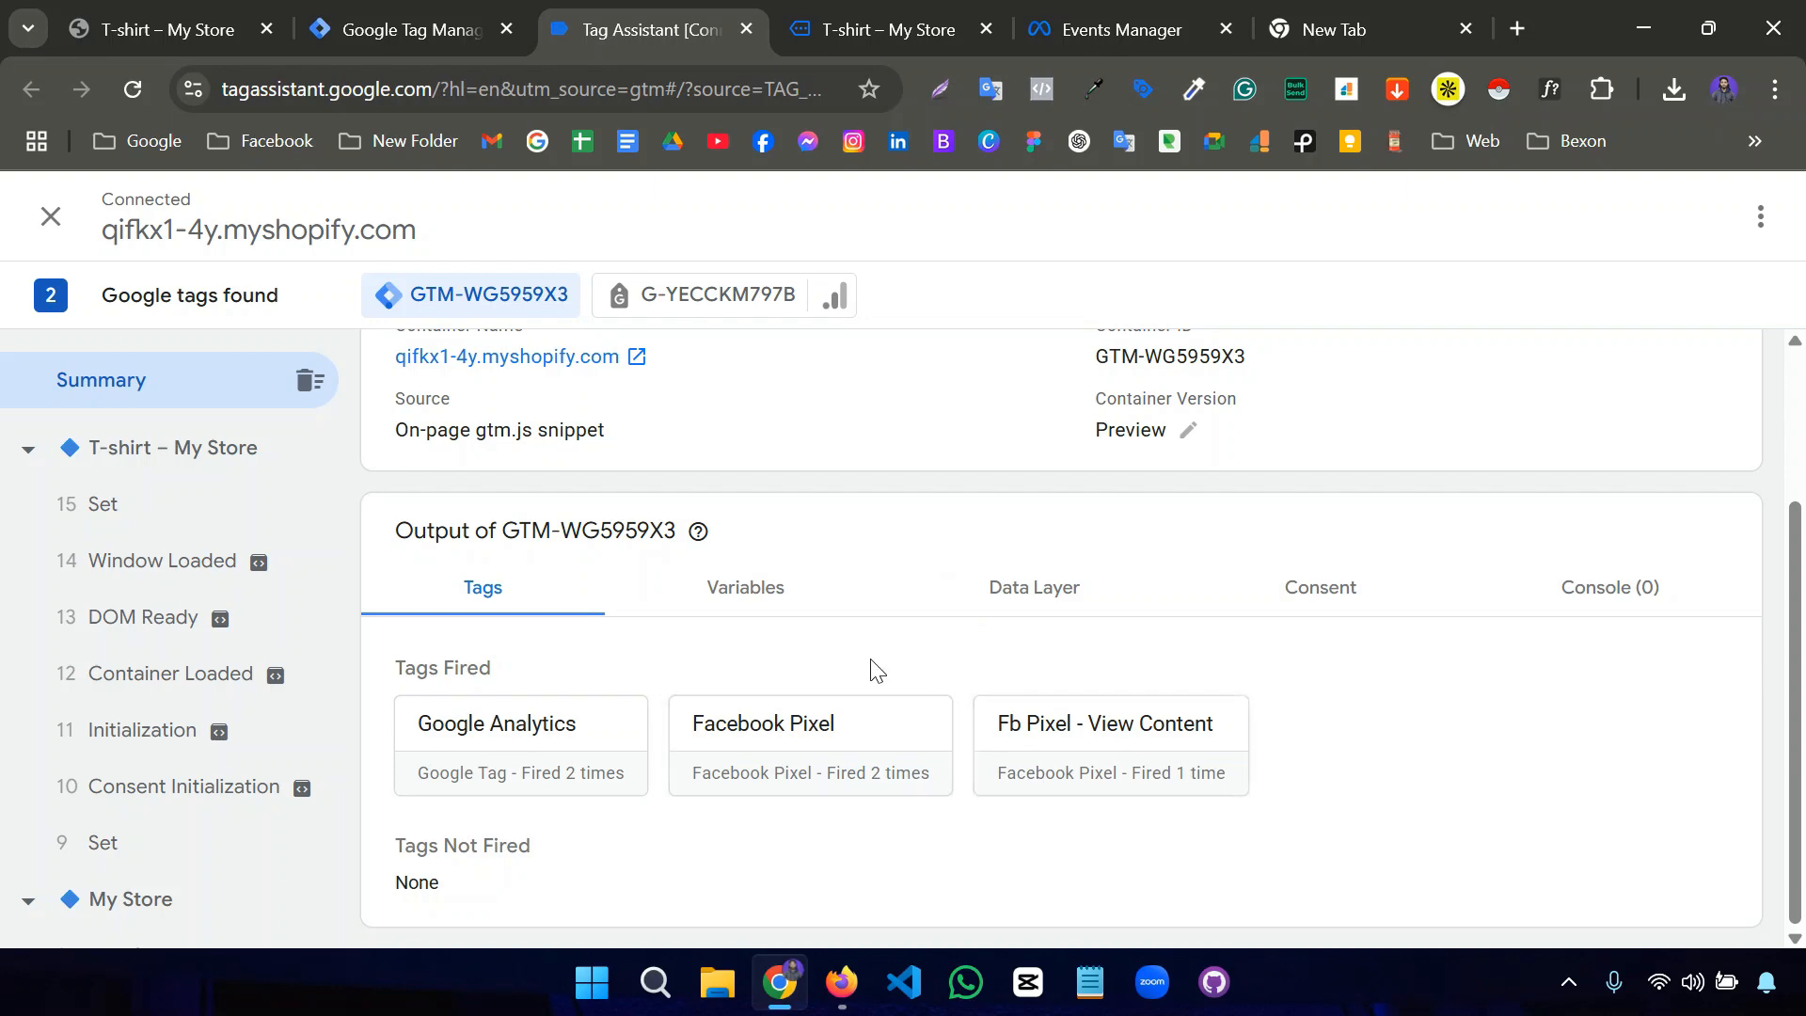
Create a new tag in Google Tag Manager with Facebook Pixel as its tag type.
{"action": "left_click", "coordinate": [453, 28]}
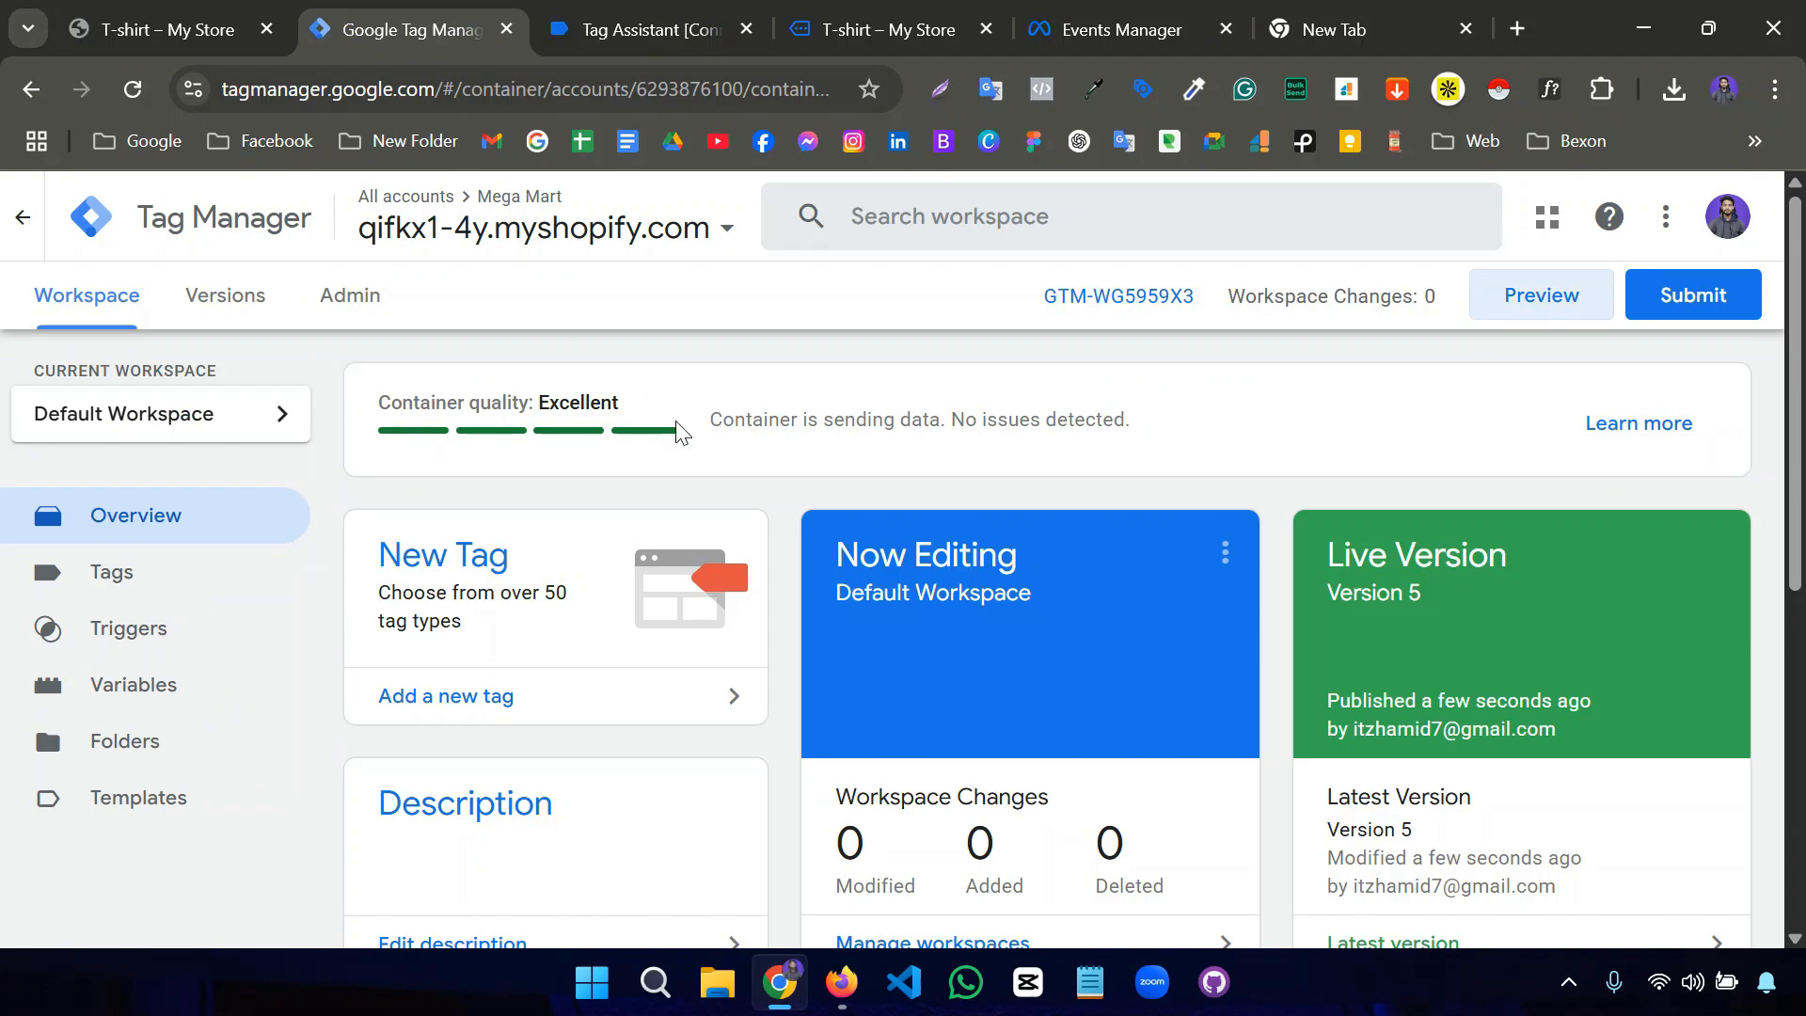
{"action": "left_click", "coordinate": [141, 576]}
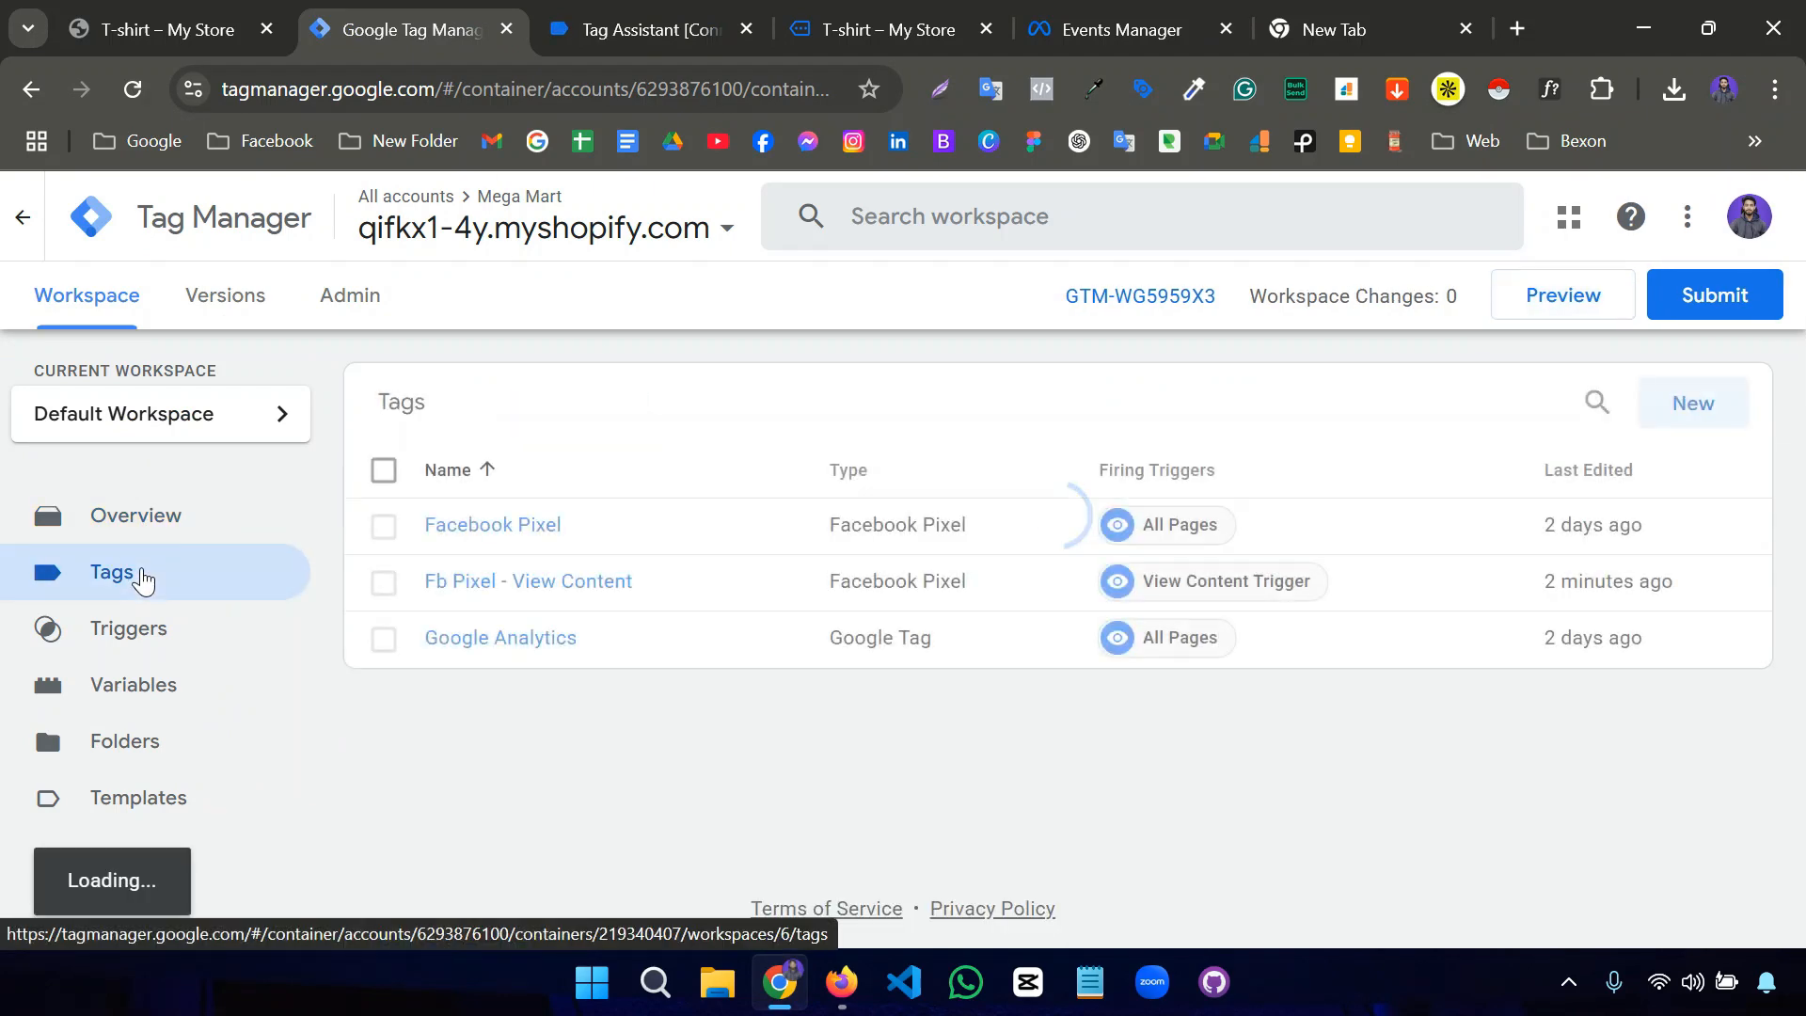
{"action": "left_click", "coordinate": [1681, 406]}
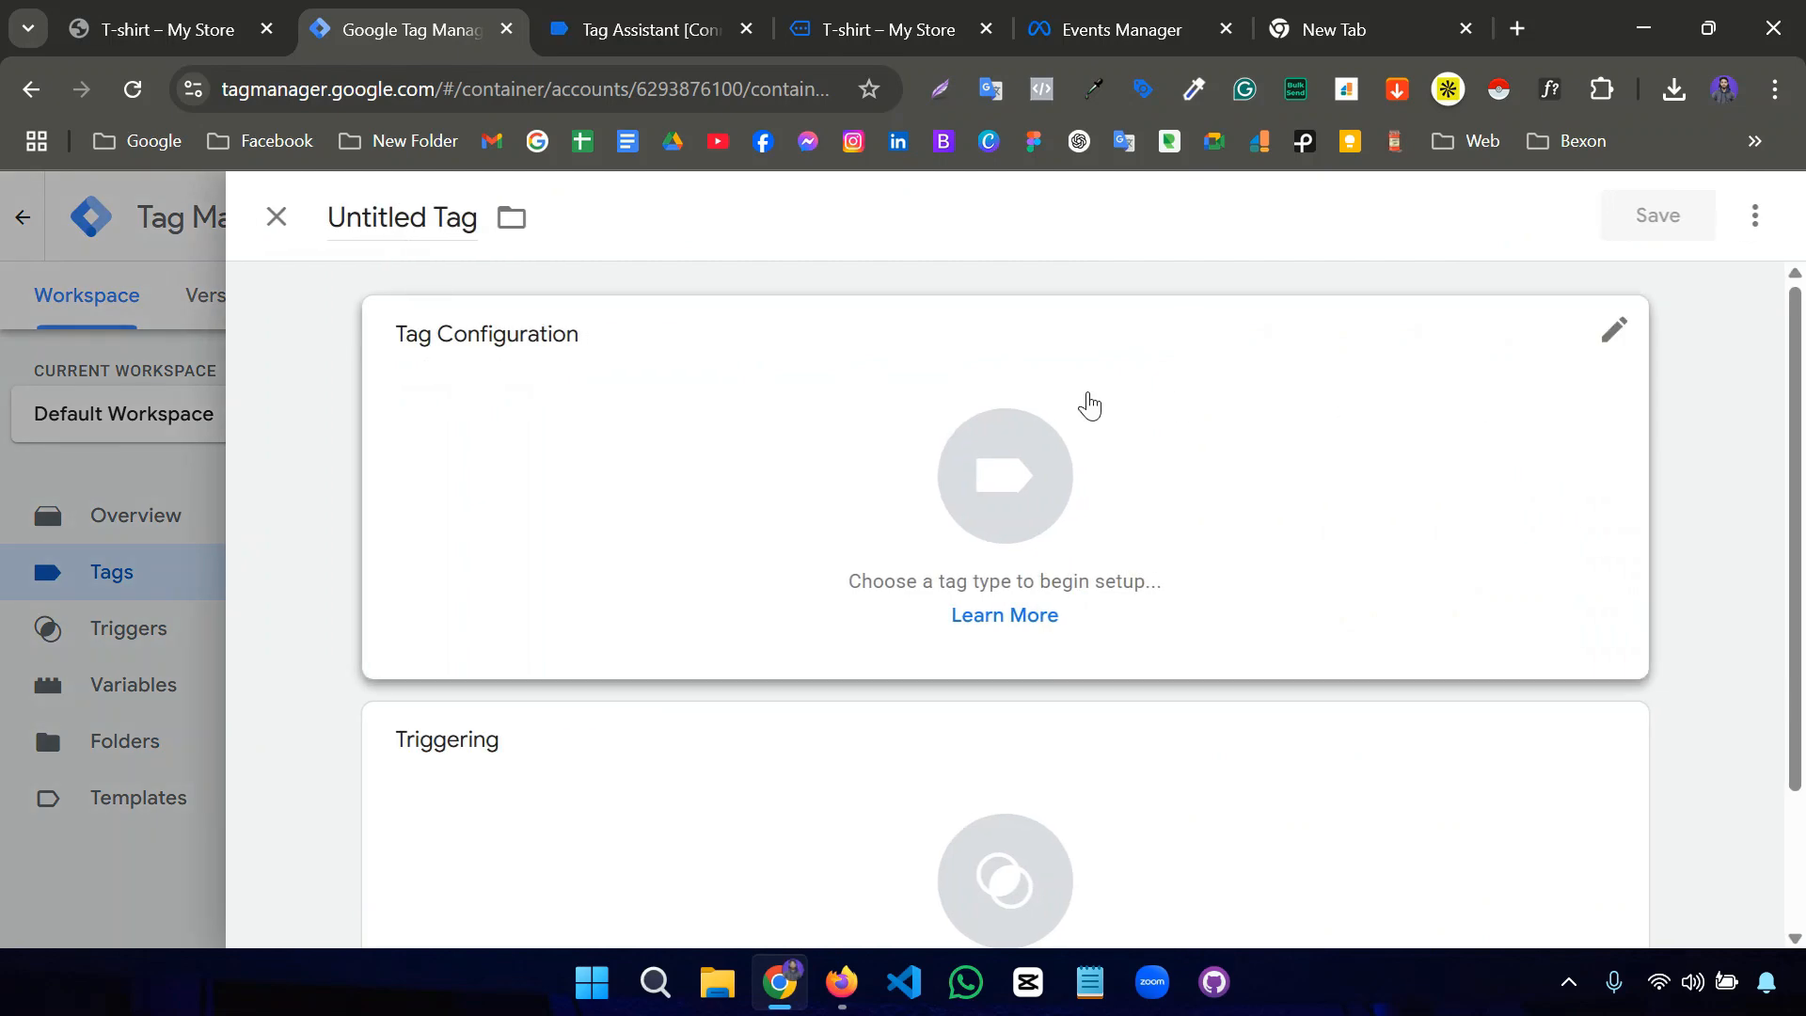
{"action": "left_click", "coordinate": [711, 453]}
{"action": "scroll", "coordinate": [1164, 620], "scroll_direction": "down", "scroll_amount": 5}
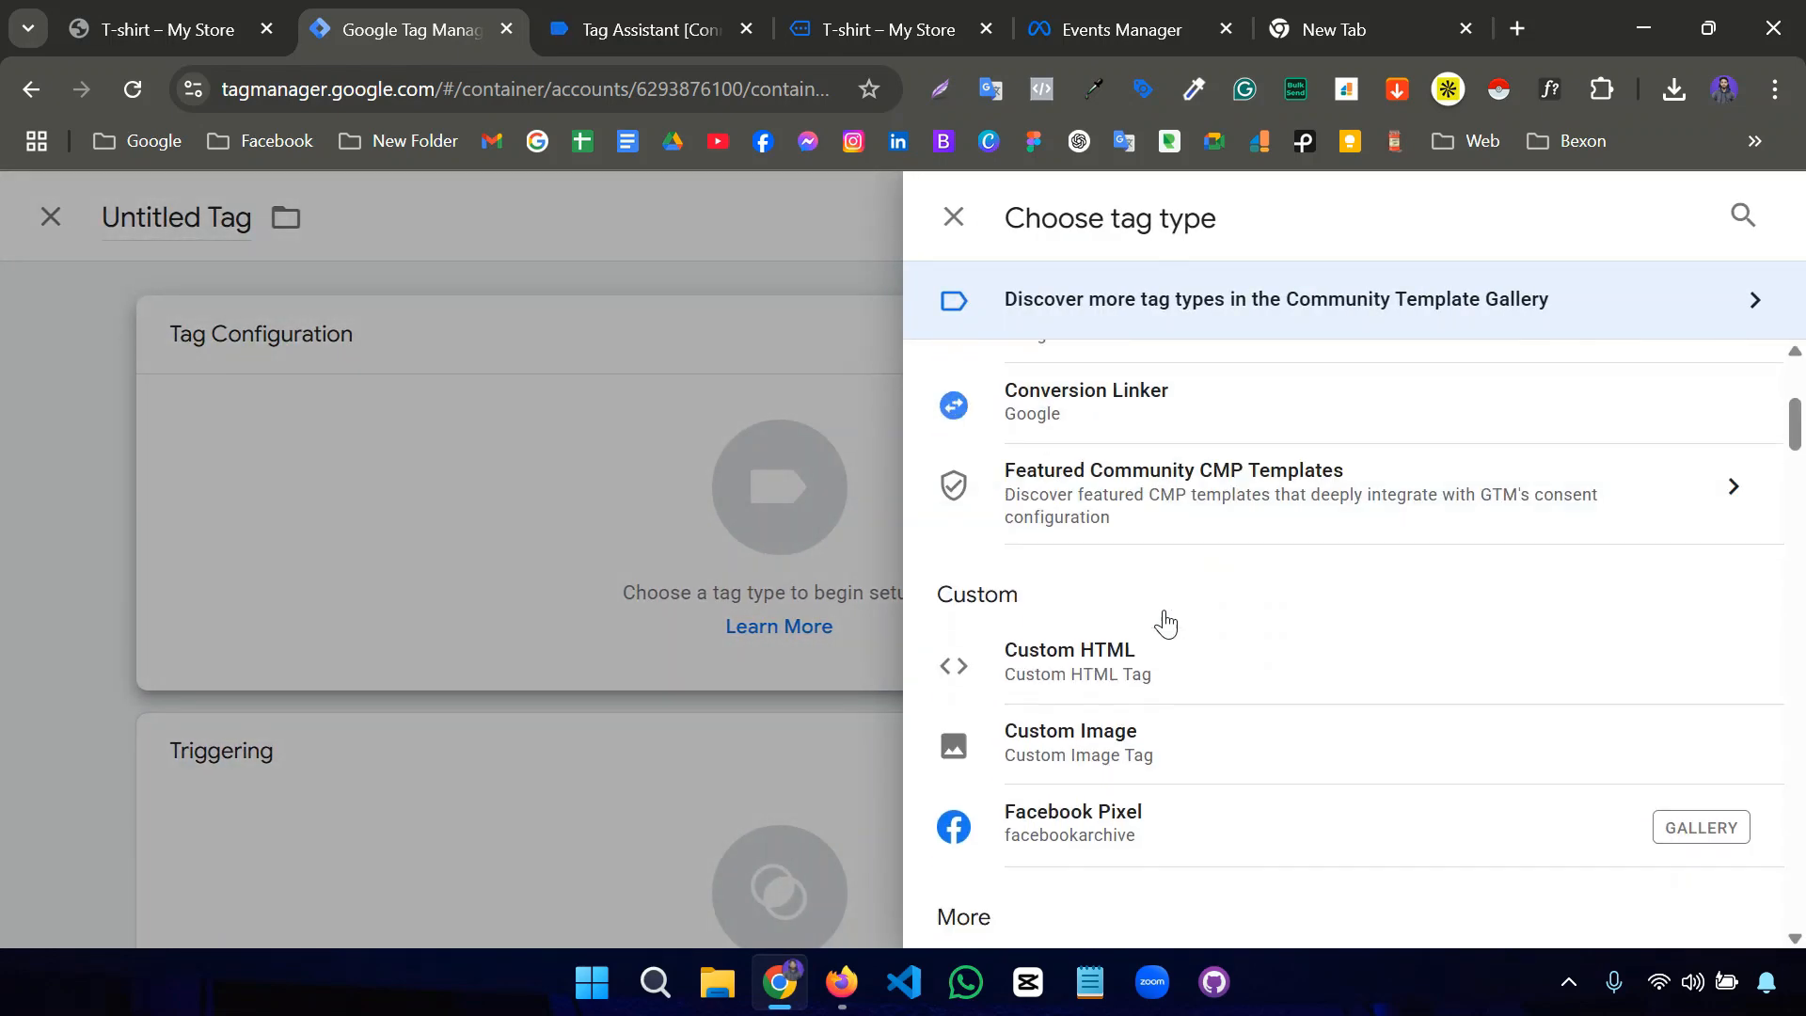
{"action": "left_click", "coordinate": [1115, 777]}
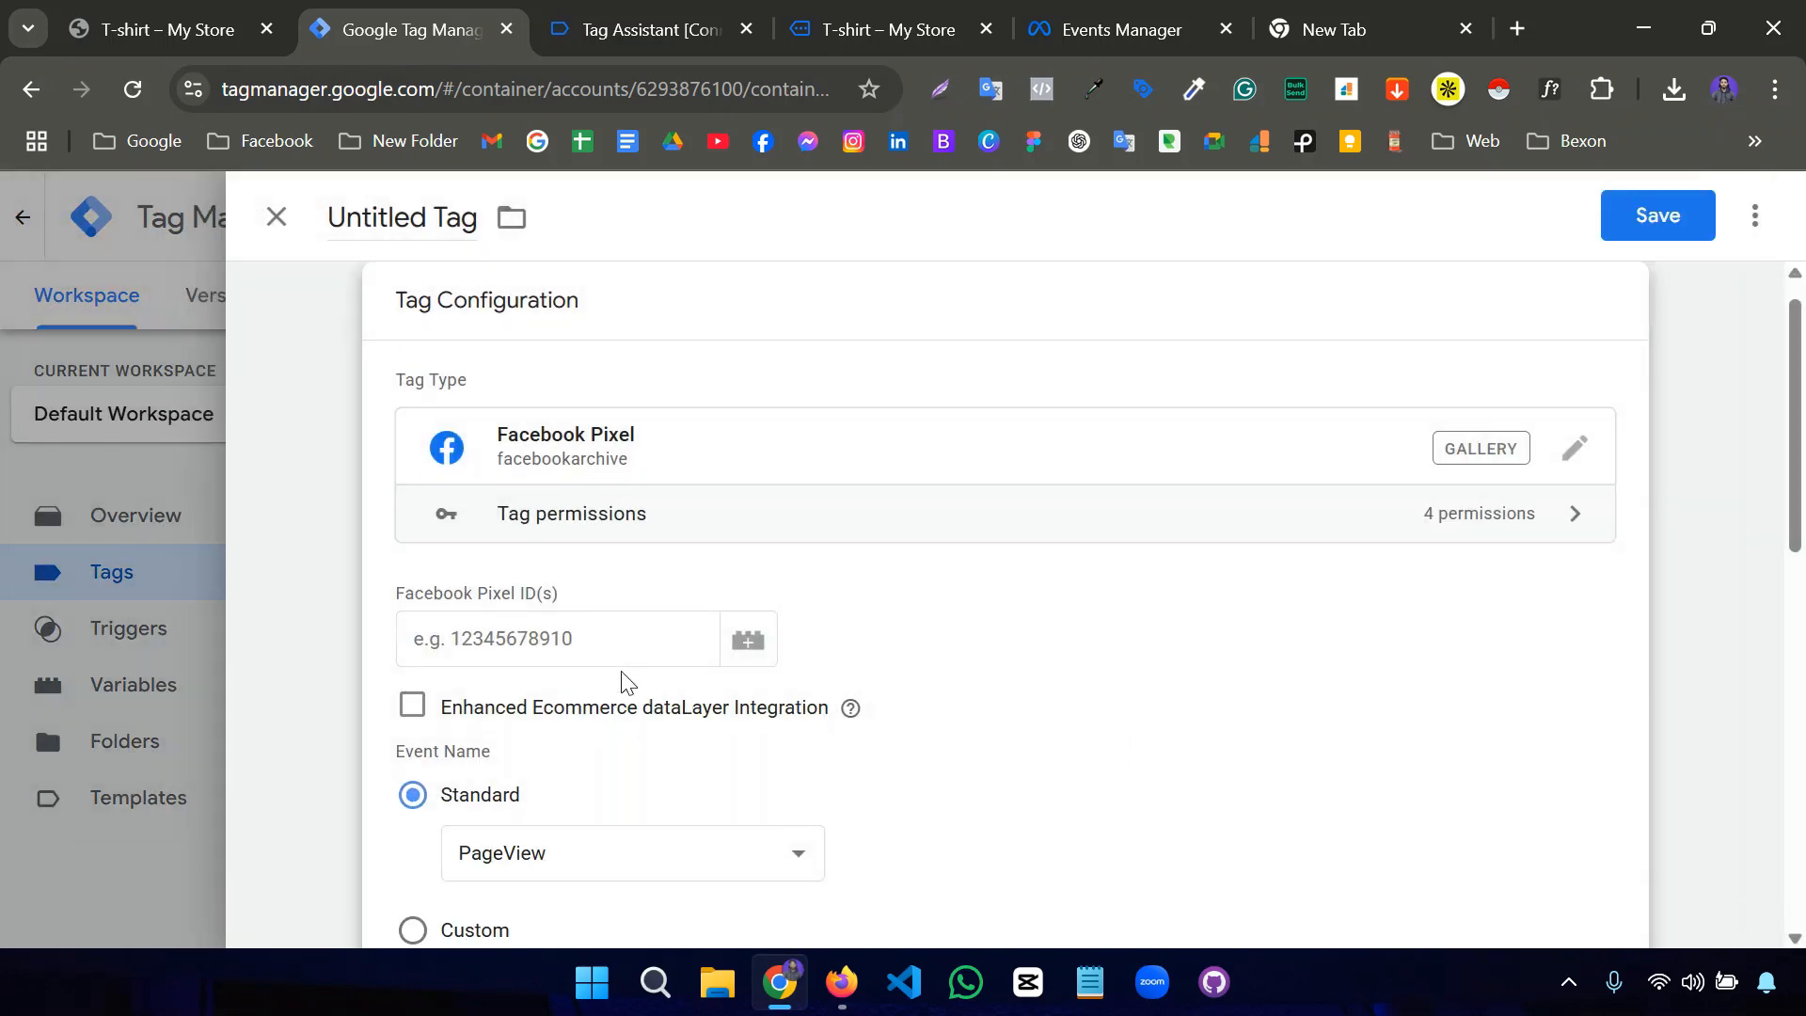
Copy the Mega Mart Pixel's ID from Events Manager and paste it as the new tag's Facebook Pixel ID.
{"action": "left_click", "coordinate": [593, 618]}
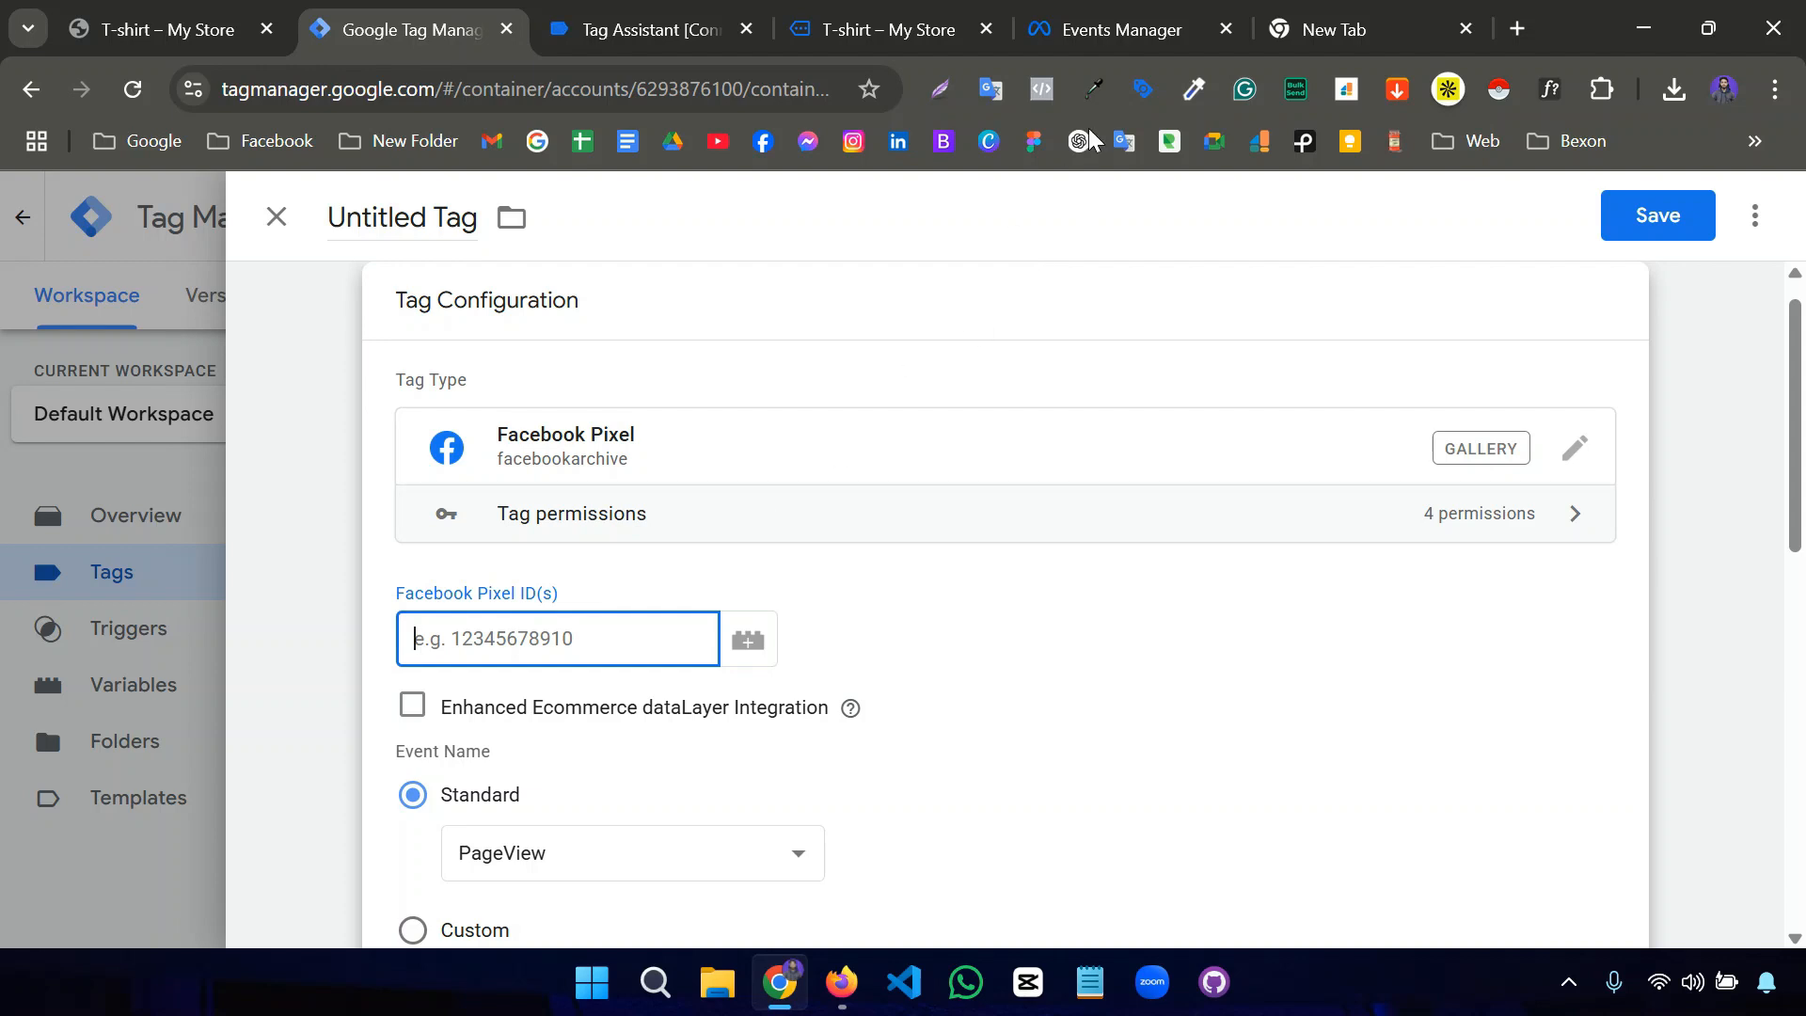
{"action": "left_click", "coordinate": [1130, 27]}
{"action": "left_click", "coordinate": [873, 578]}
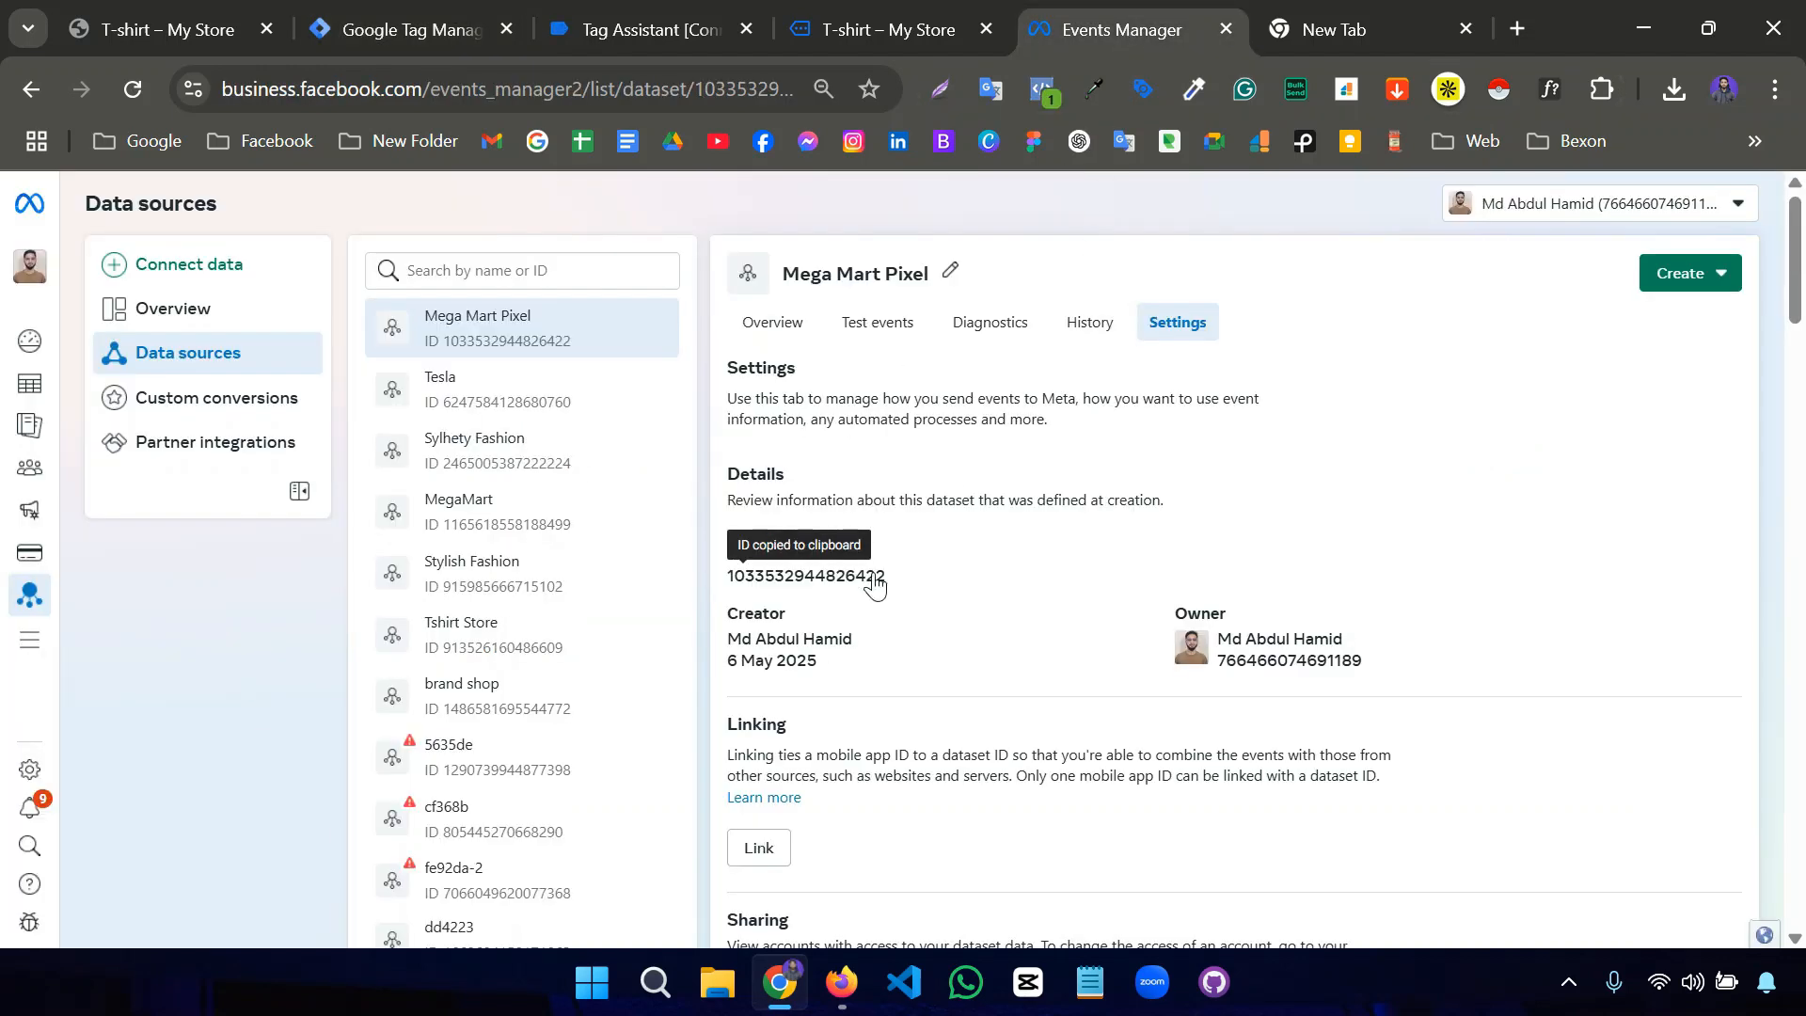
{"action": "left_click", "coordinate": [669, 27]}
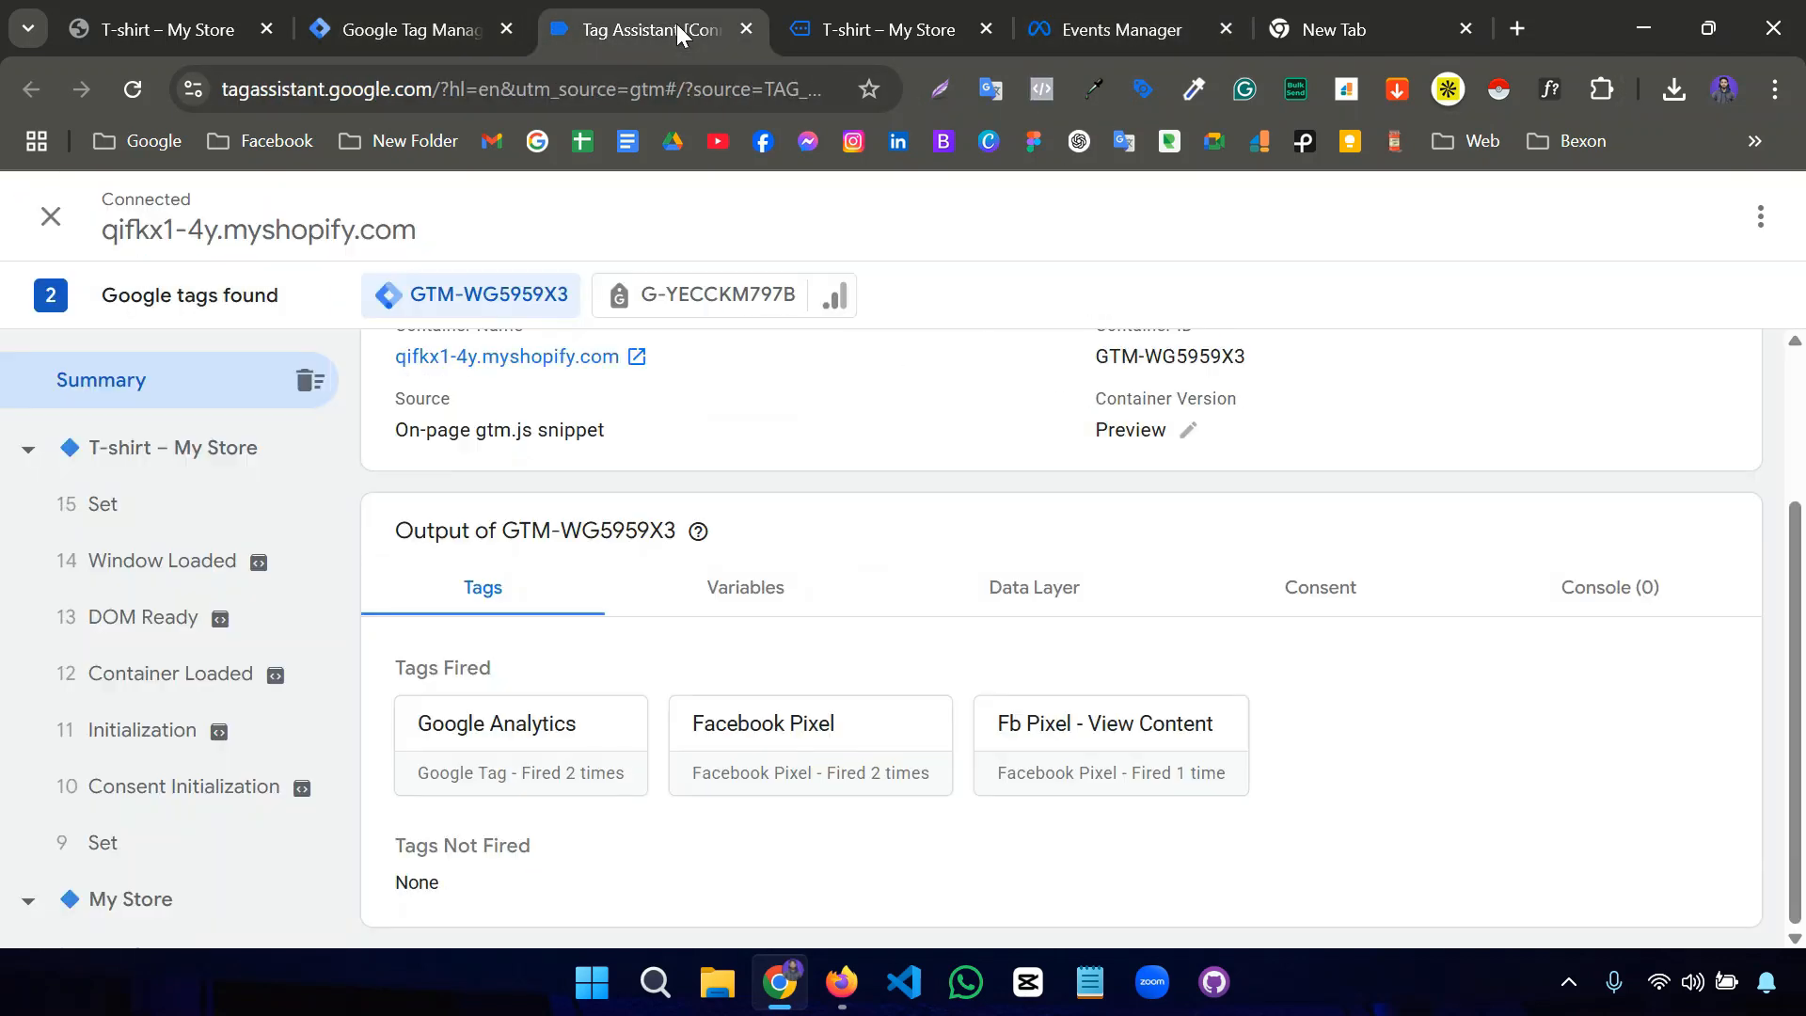
{"action": "left_click", "coordinate": [423, 30]}
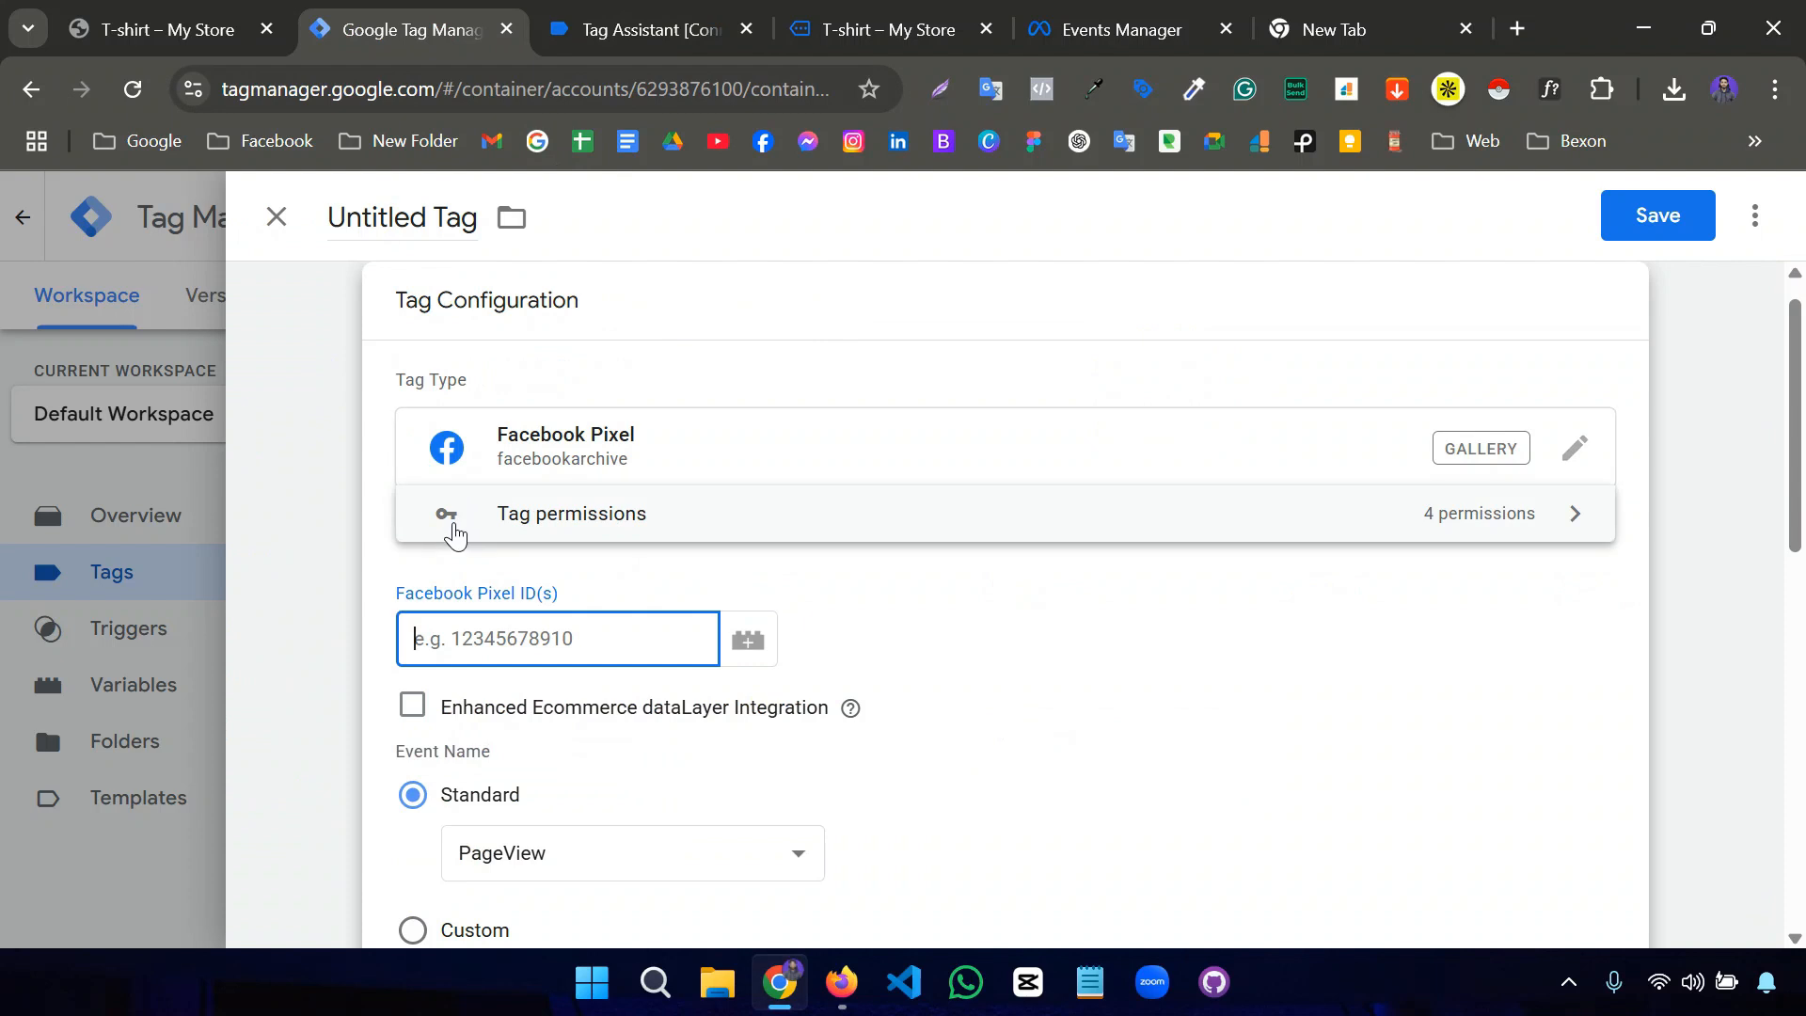
{"action": "key", "text": "ctrl+v"}
{"action": "left_click", "coordinate": [971, 654]}
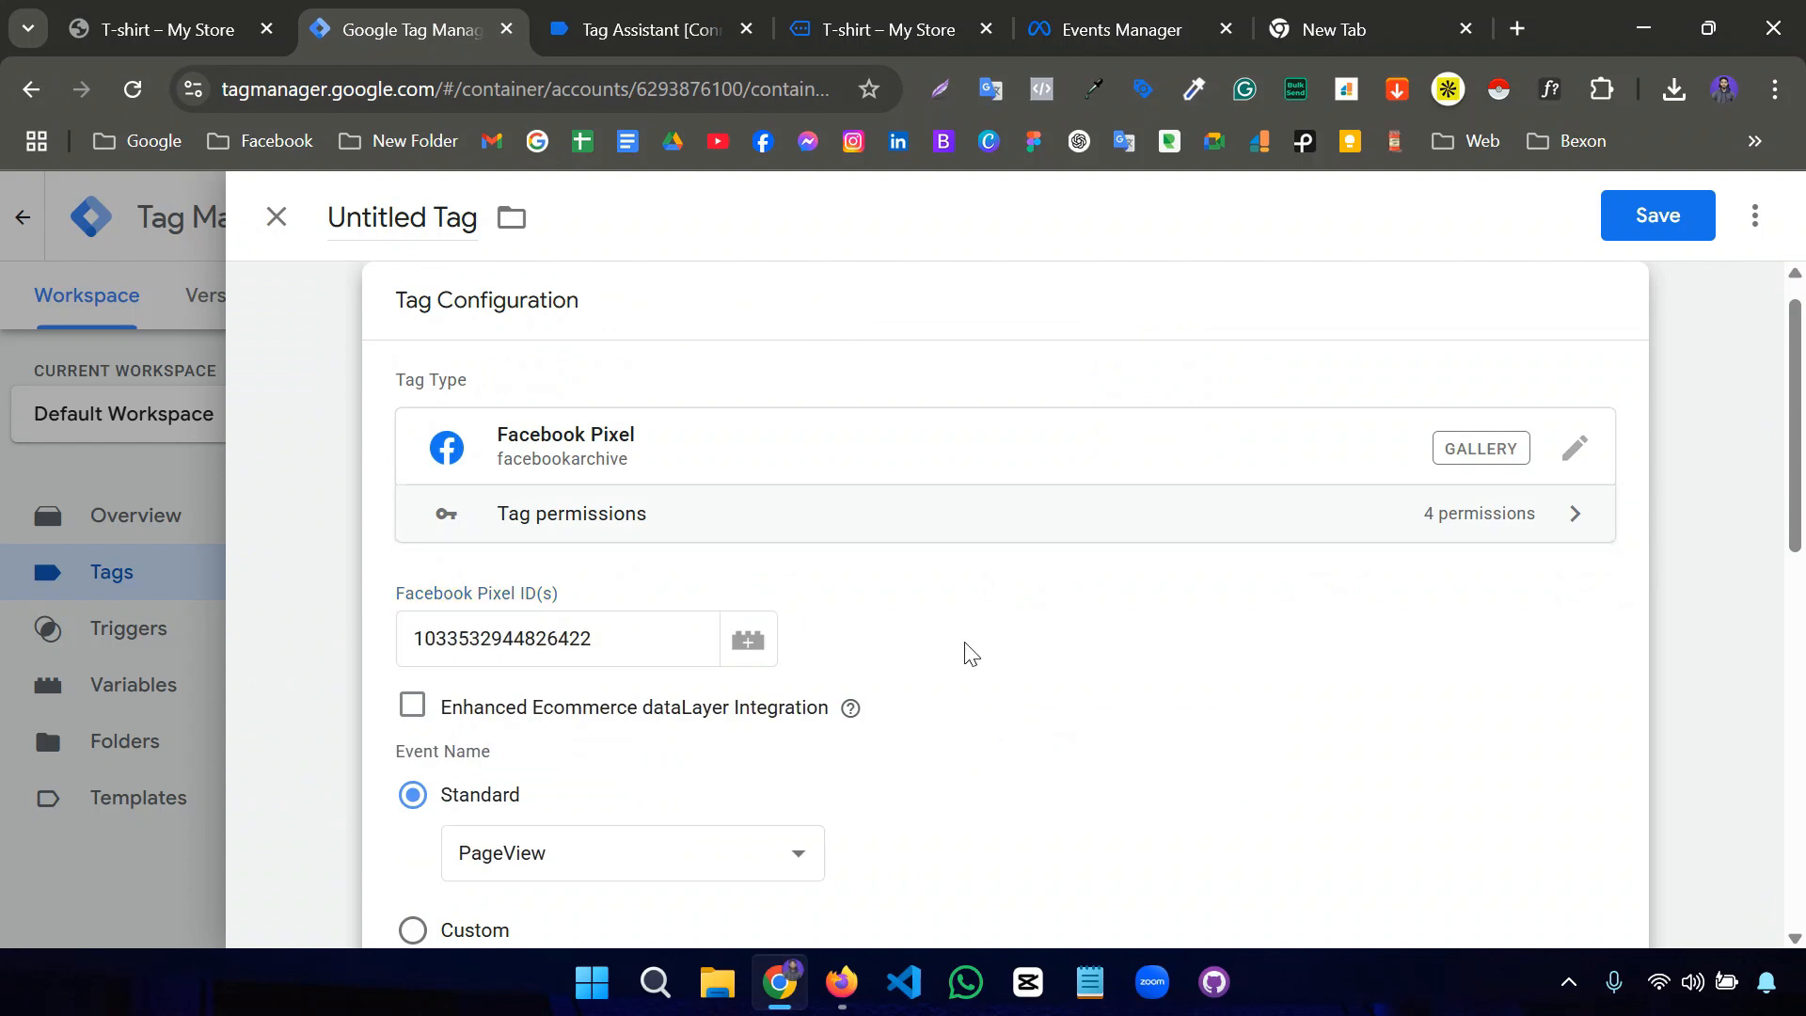
Open the cart page from the store's T-shirt product page and examine the path in its URL.
{"action": "left_click", "coordinate": [202, 29]}
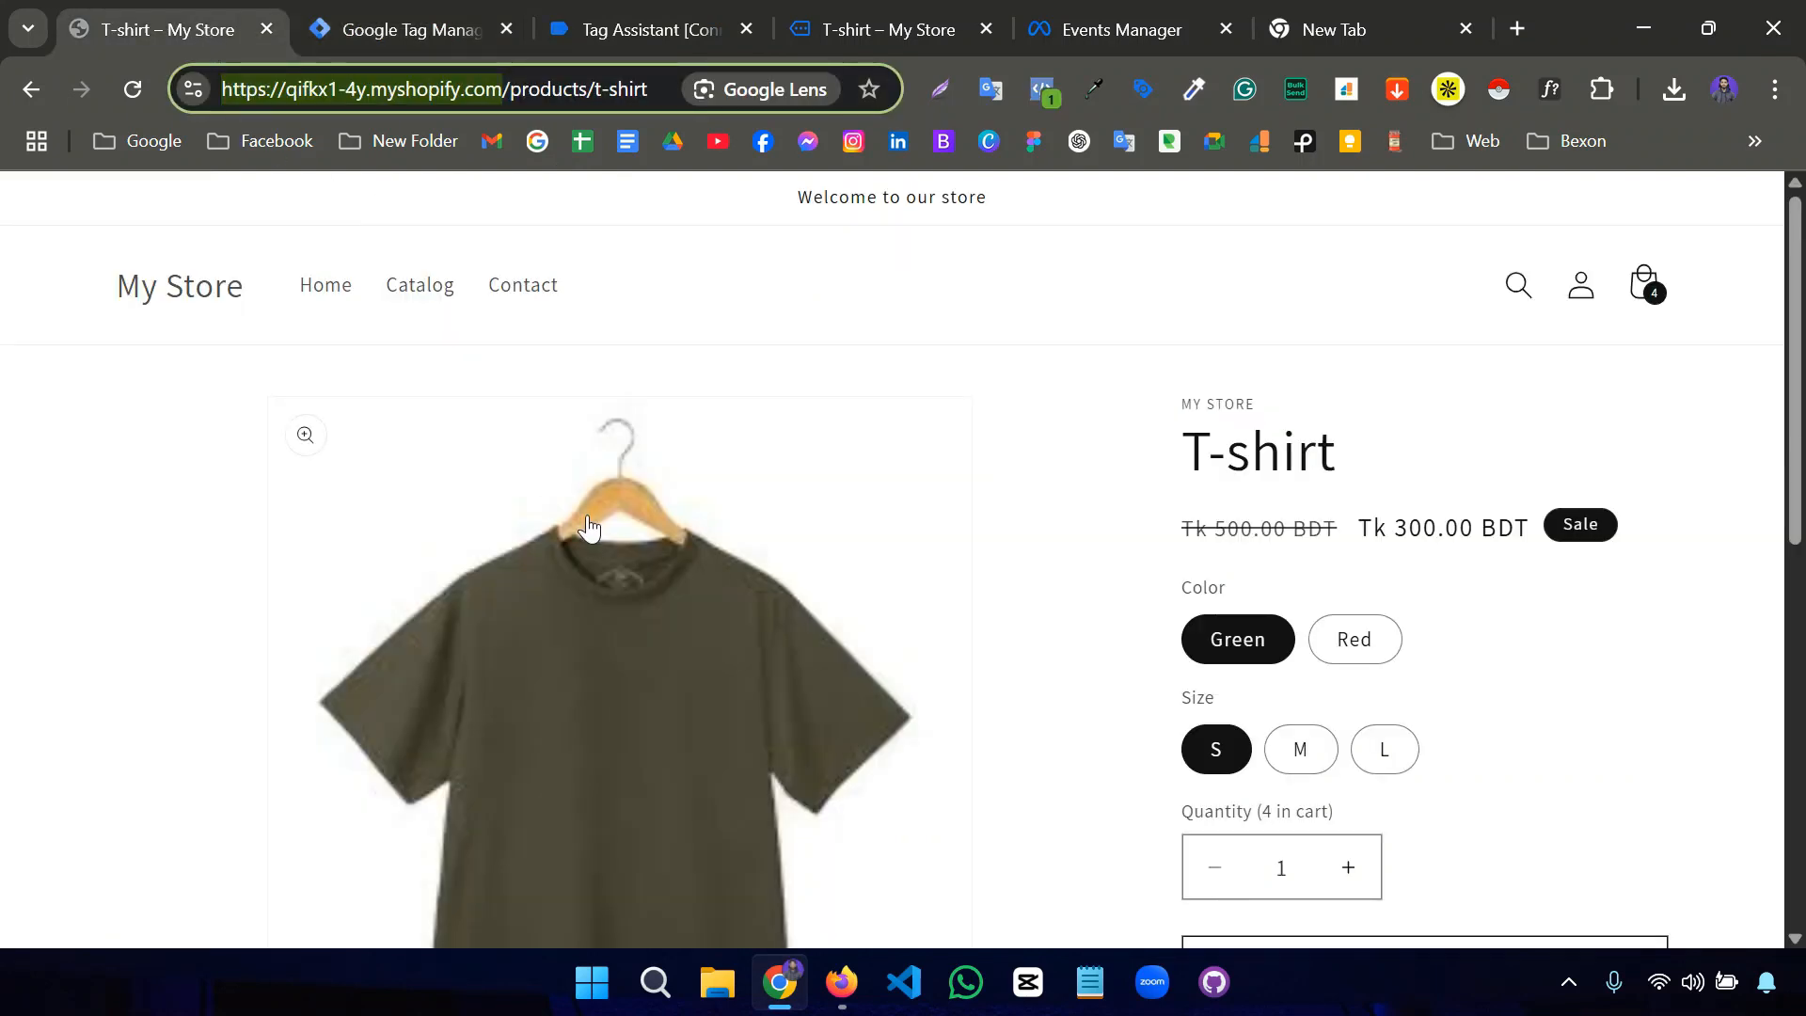
{"action": "scroll", "coordinate": [1265, 607], "scroll_direction": "down", "scroll_amount": 3}
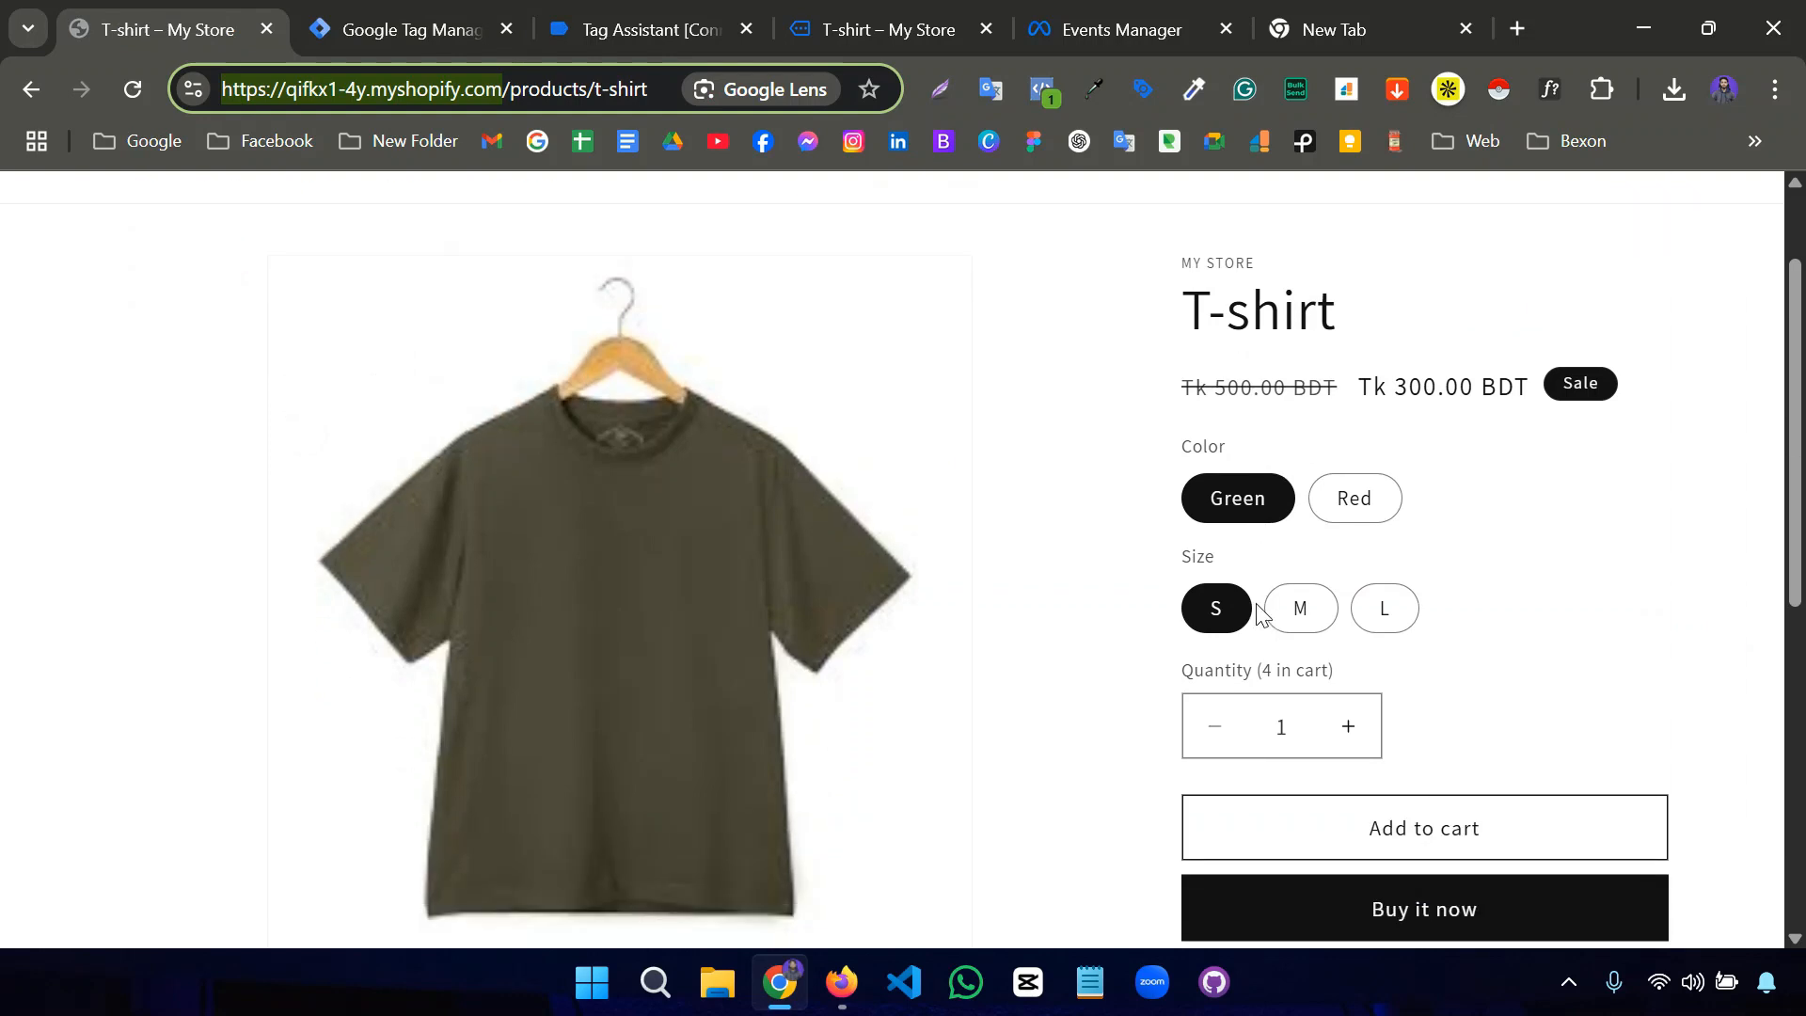
{"action": "scroll", "coordinate": [1256, 602], "scroll_direction": "up", "scroll_amount": 3}
{"action": "scroll", "coordinate": [1270, 630], "scroll_direction": "down", "scroll_amount": 3}
{"action": "scroll", "coordinate": [1294, 700], "scroll_direction": "up", "scroll_amount": 3}
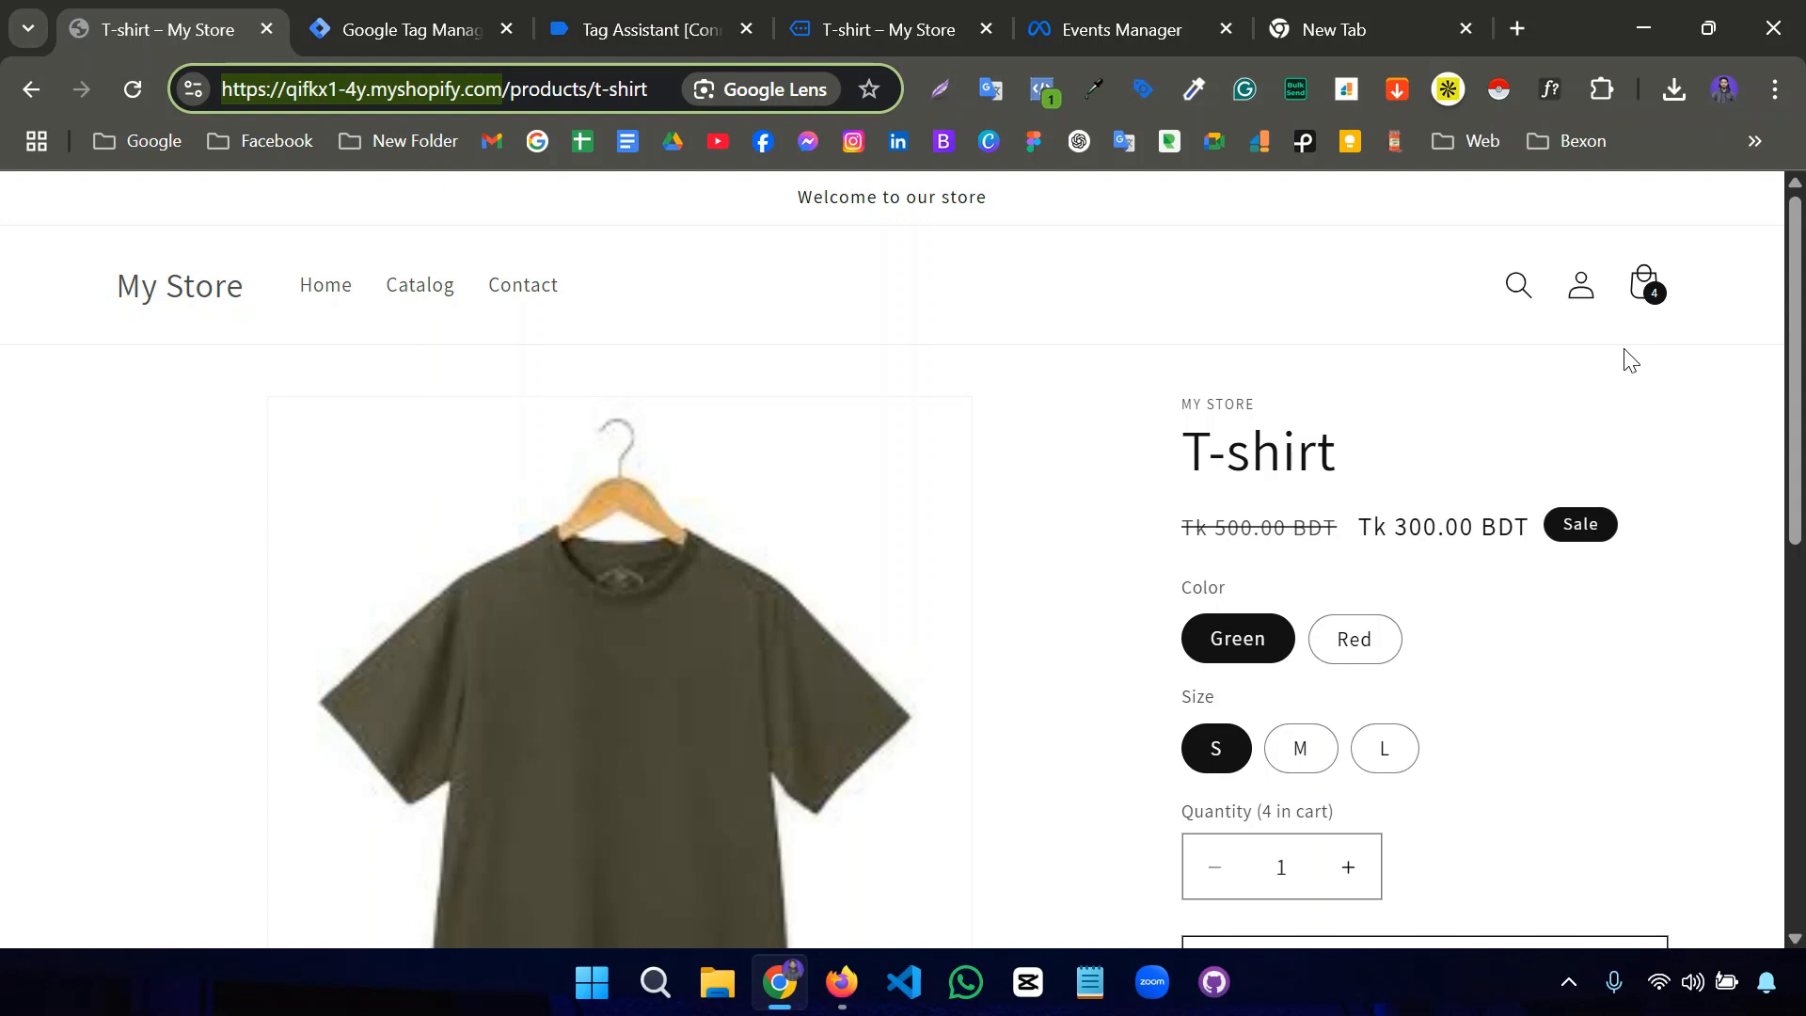
{"action": "left_click", "coordinate": [1644, 300]}
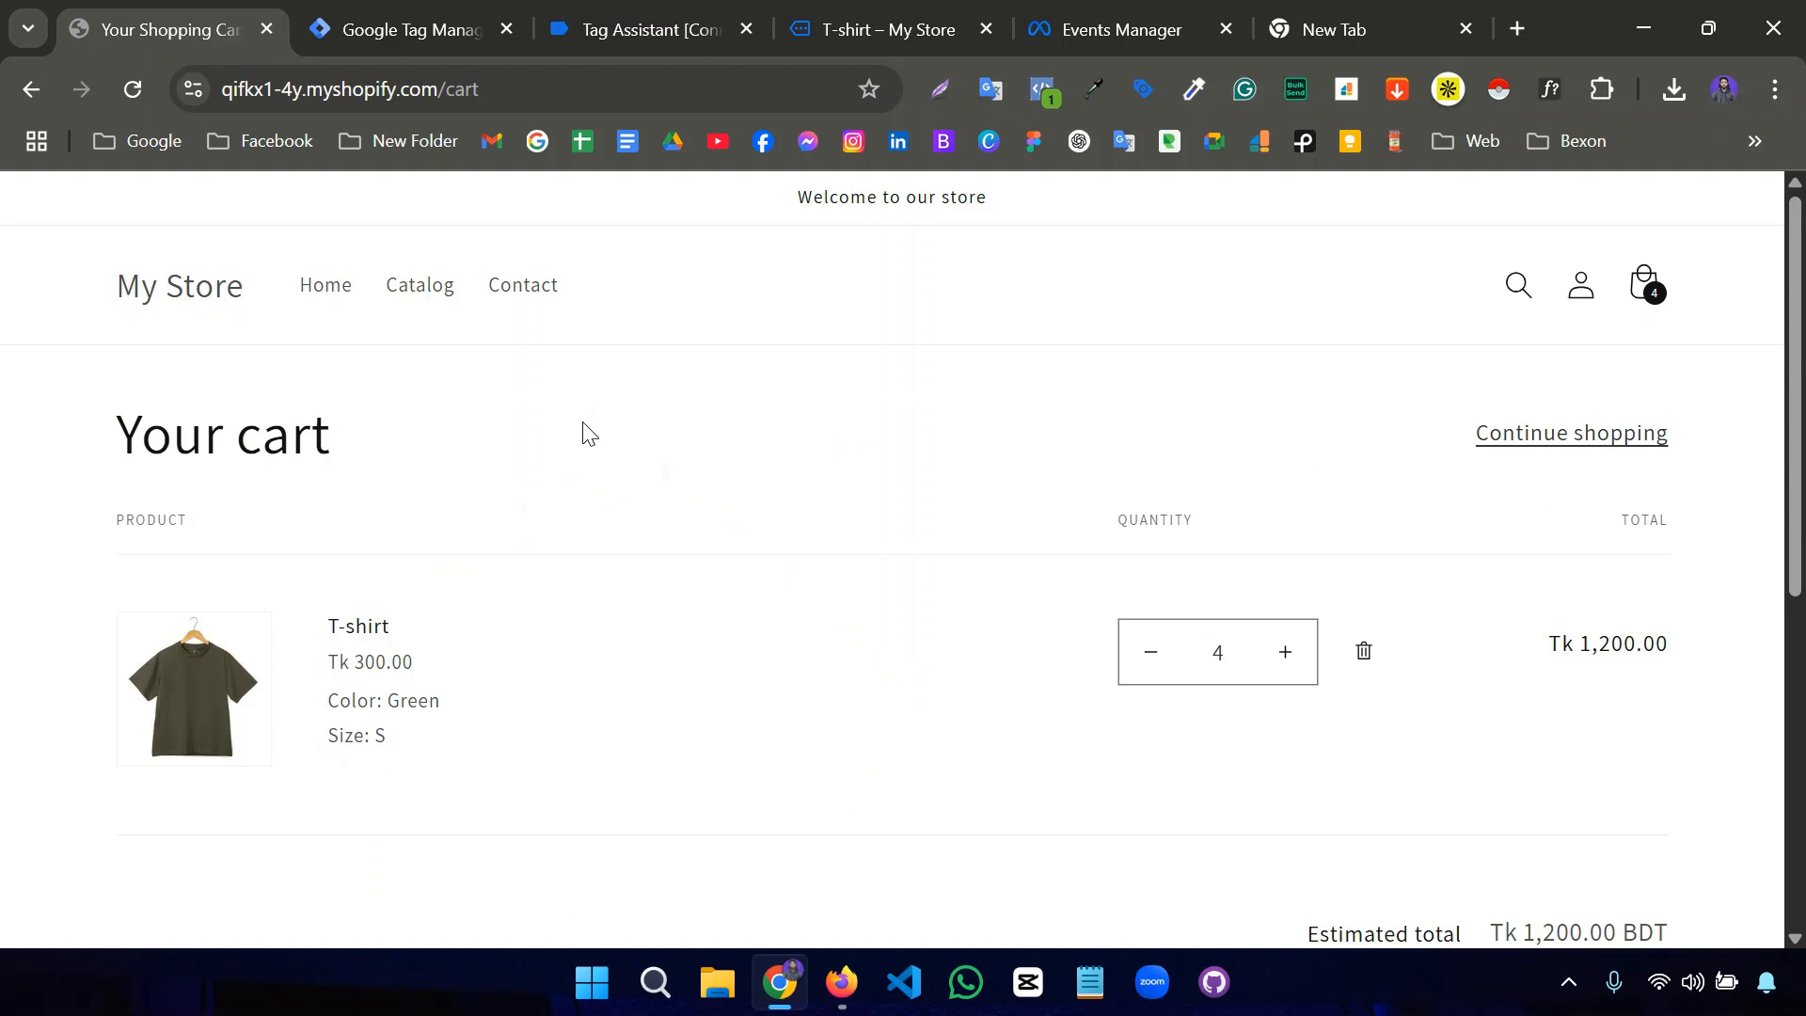
{"action": "left_click_drag", "start_coordinate": [441, 89], "coordinate": [590, 109]}
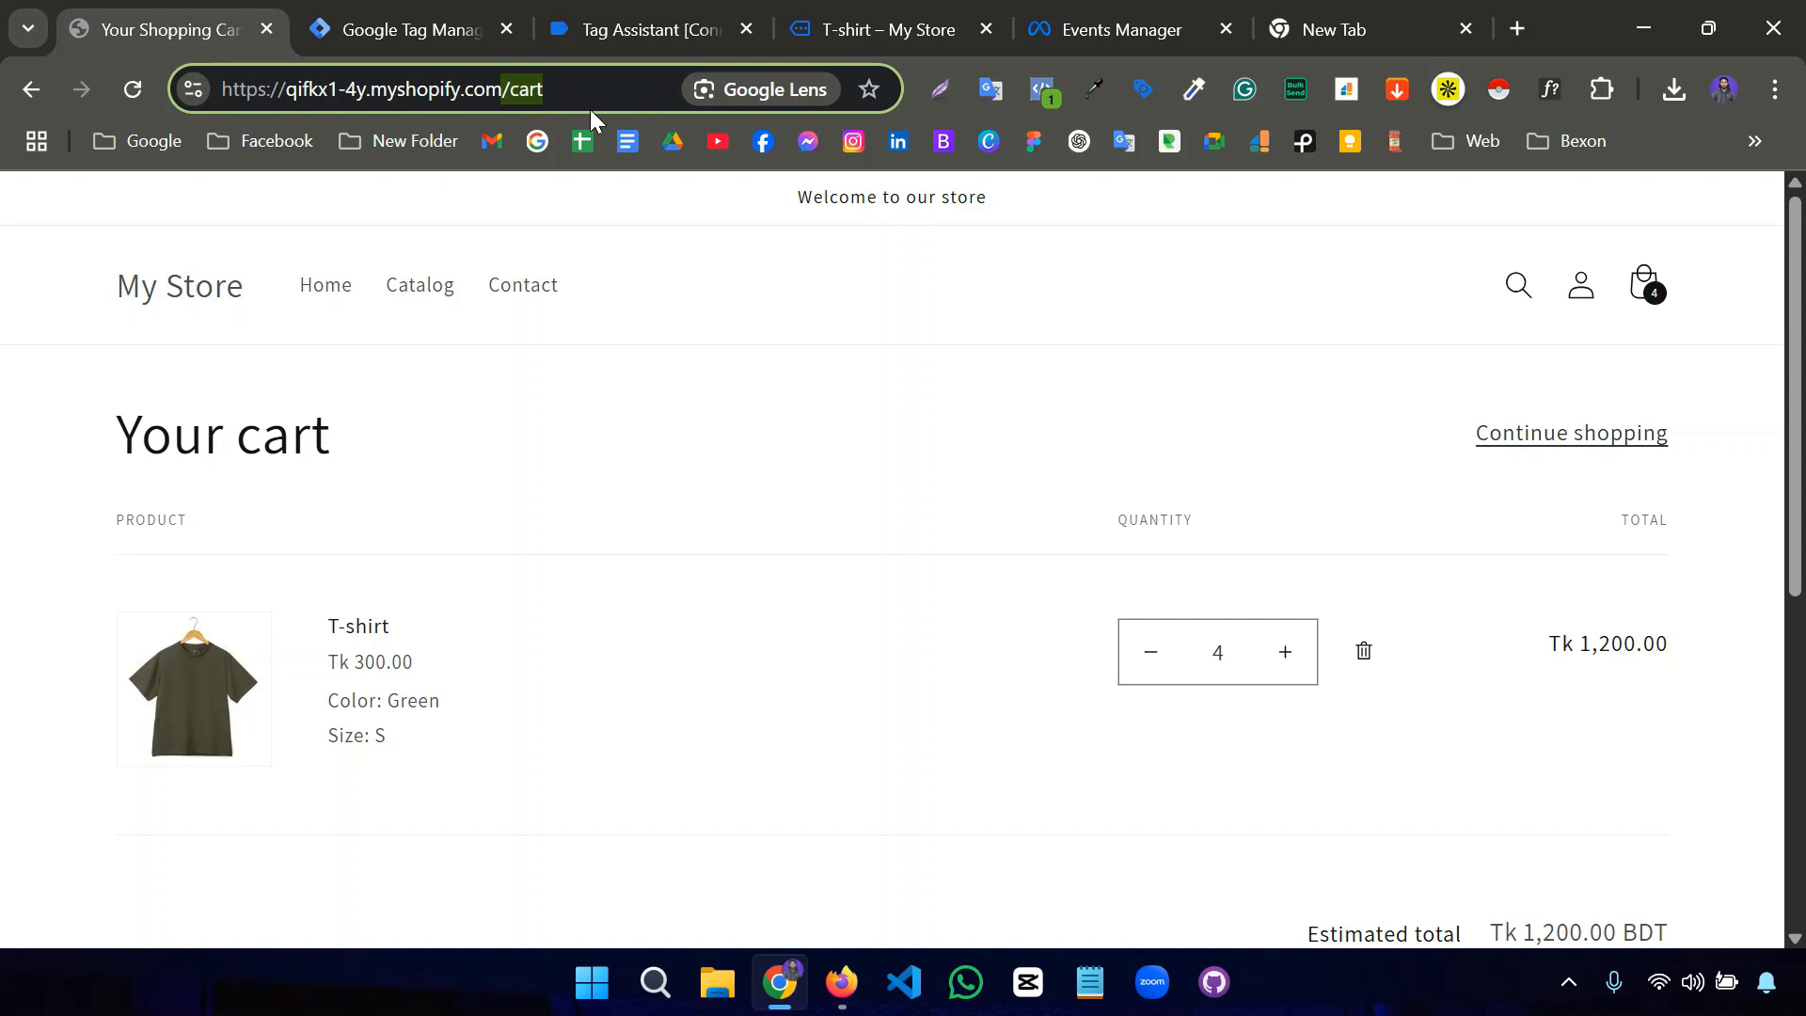
In Google Tag Manager, set the new tag's standard event to AddToCart and name the tag Fb Pixel -AddToCart.
{"action": "left_click", "coordinate": [436, 27]}
{"action": "scroll", "coordinate": [658, 482], "scroll_direction": "down", "scroll_amount": 1}
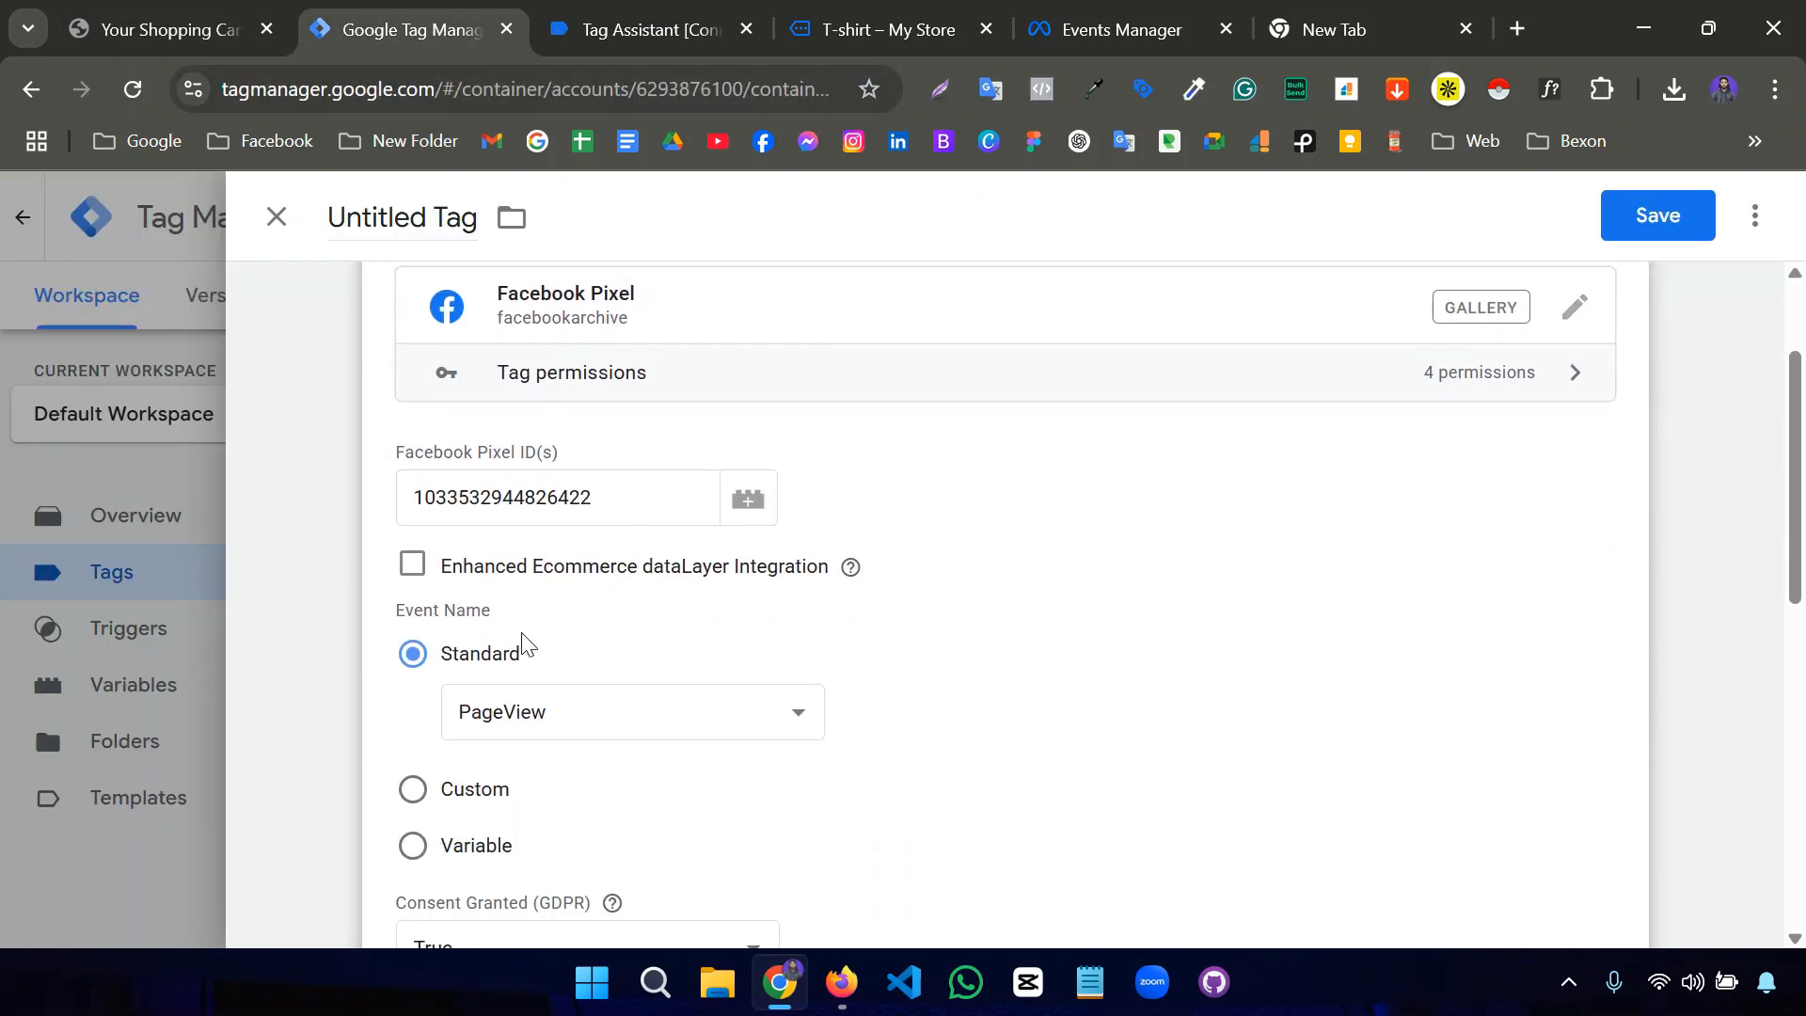
{"action": "left_click", "coordinate": [676, 728]}
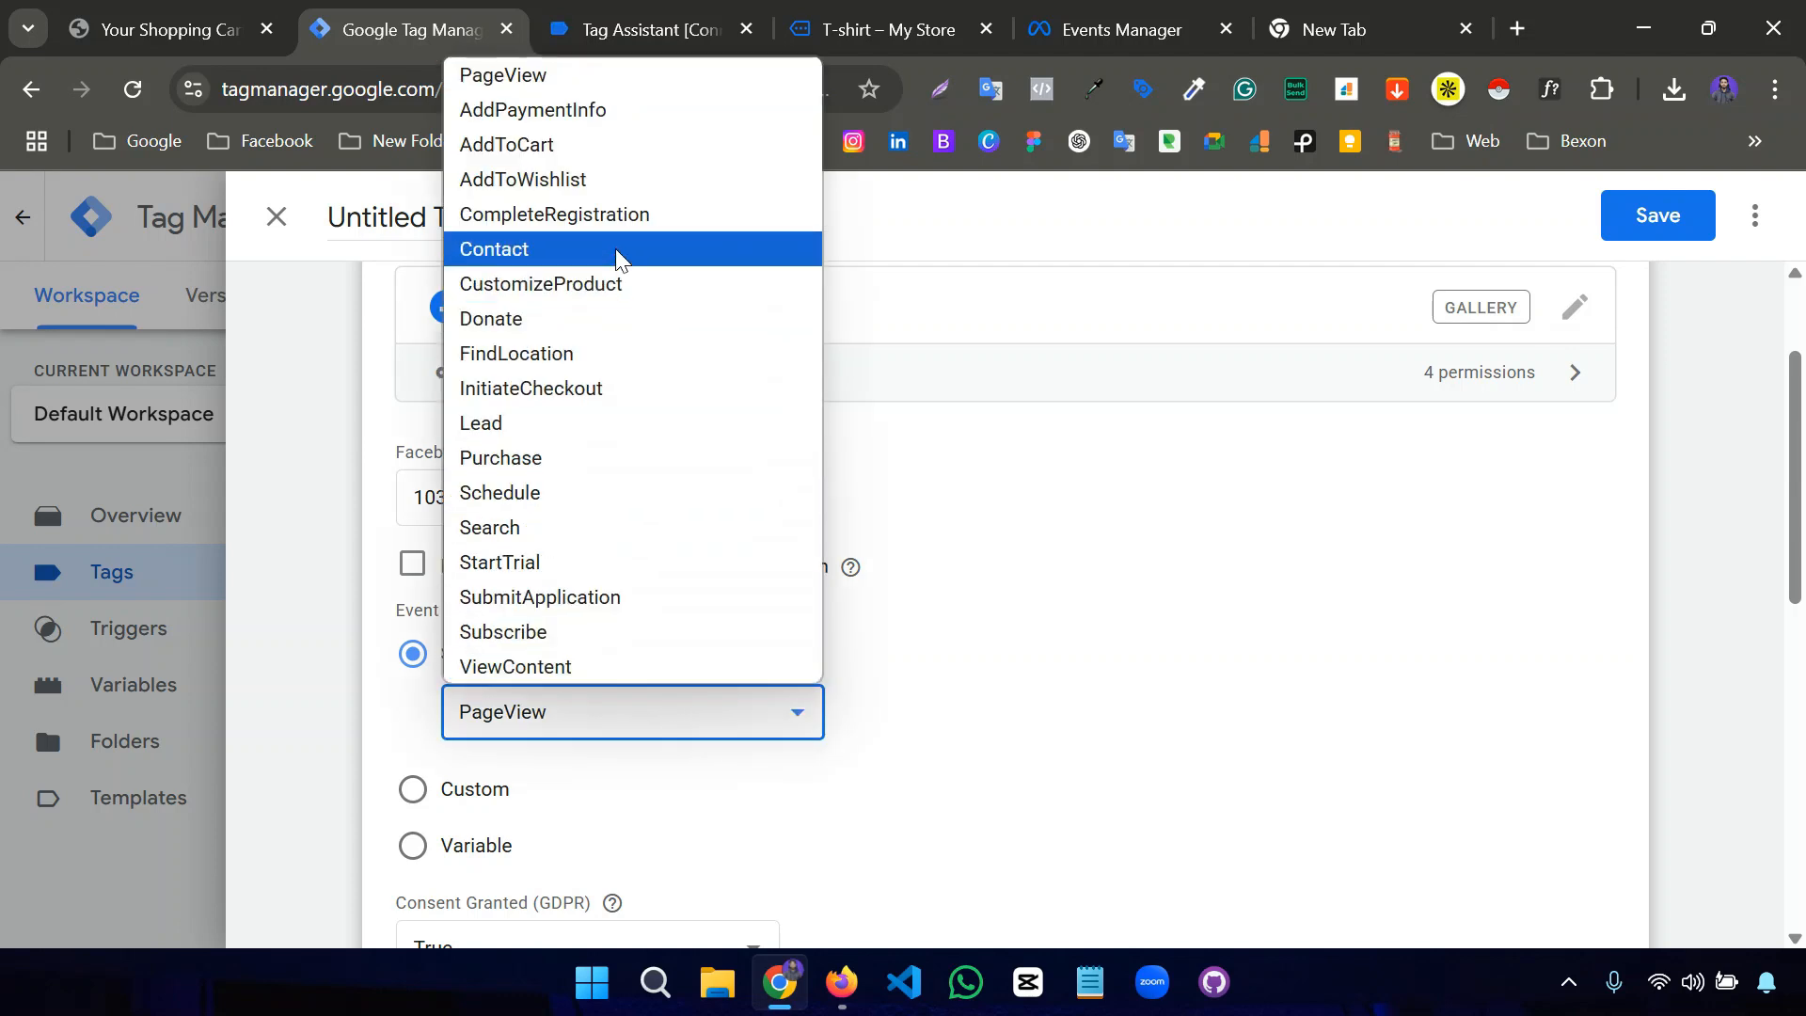
{"action": "left_click", "coordinate": [620, 145]}
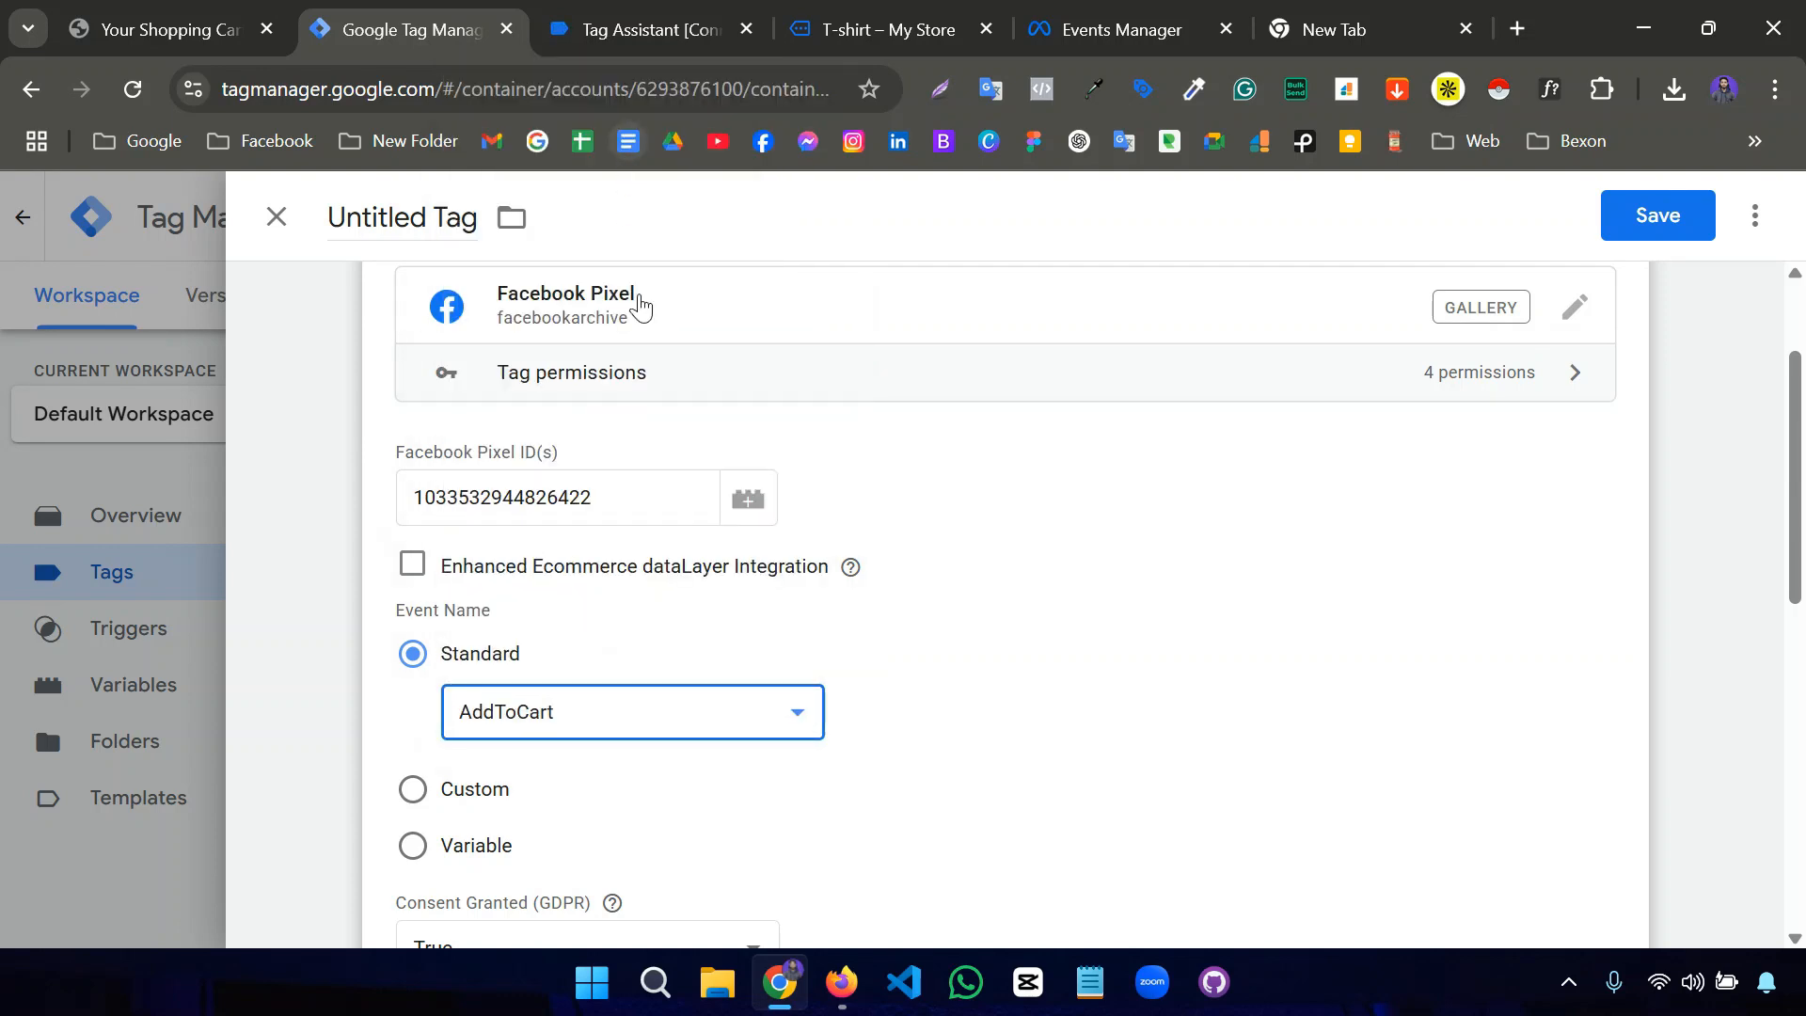
{"action": "double_click", "coordinate": [409, 222]}
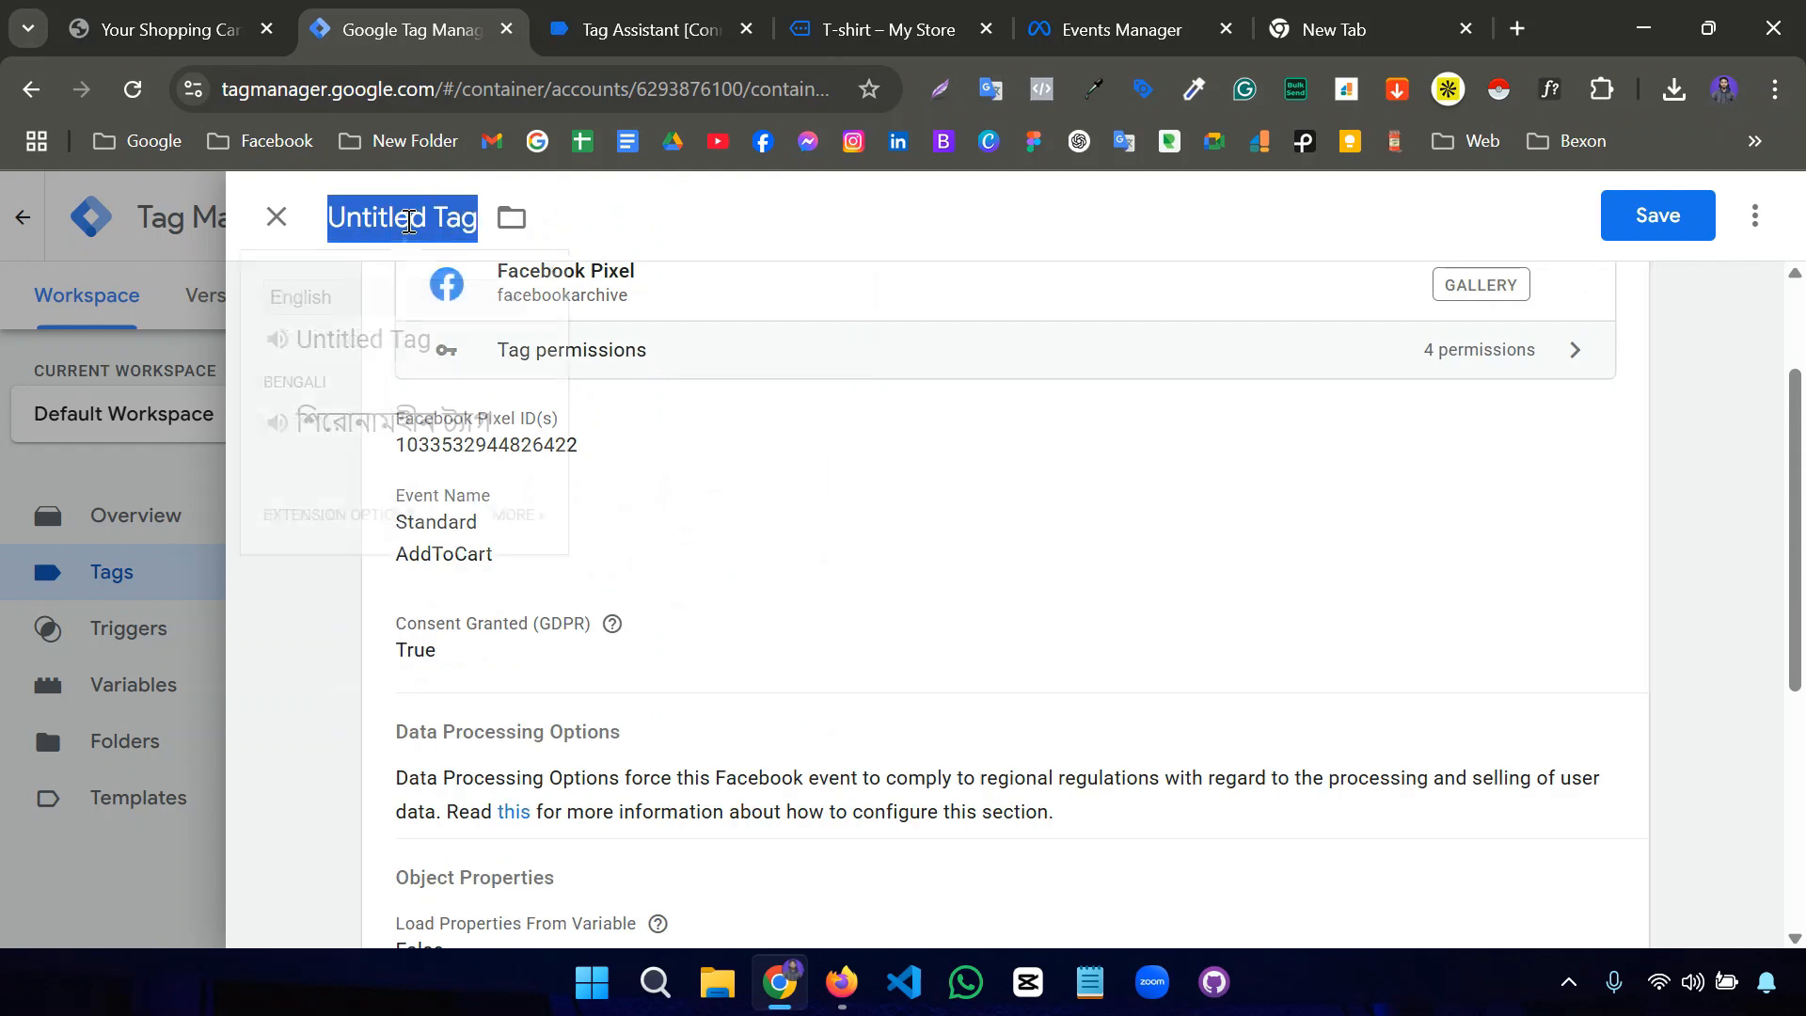
{"action": "type", "text": "Fb "}
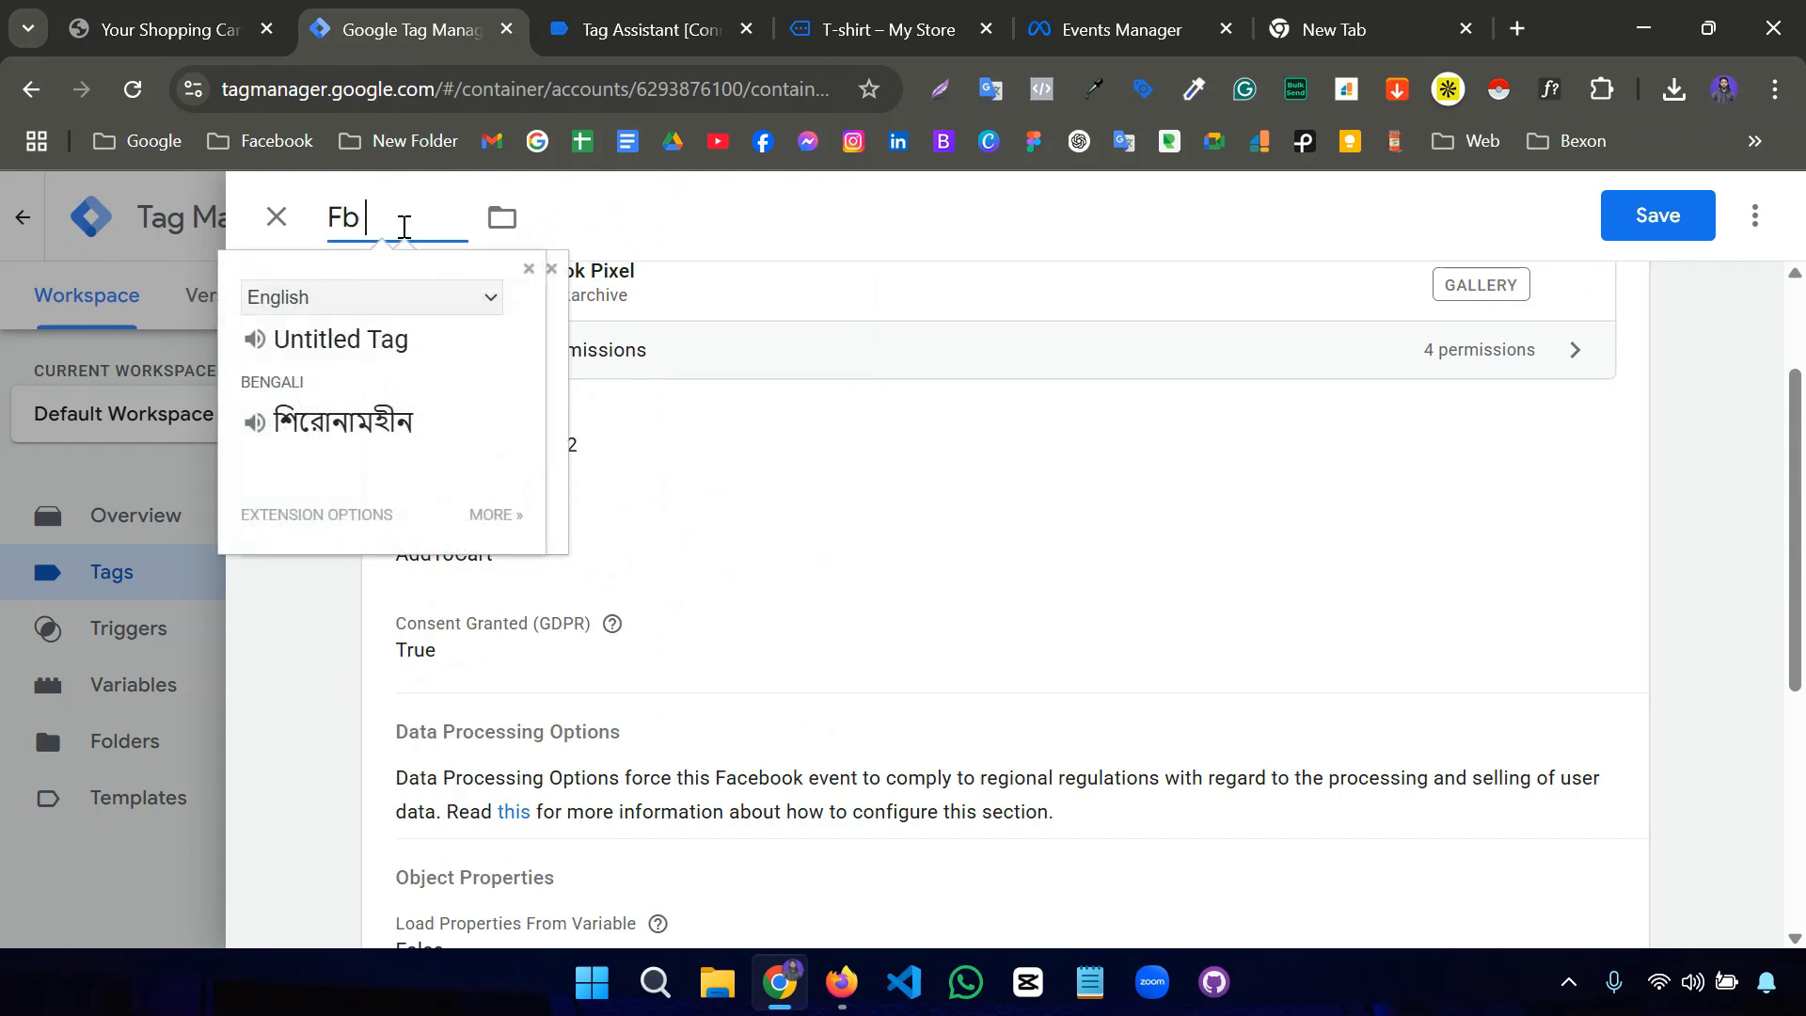
{"action": "type", "text": "Pixel -AddToCart"}
{"action": "left_click", "coordinate": [718, 231]}
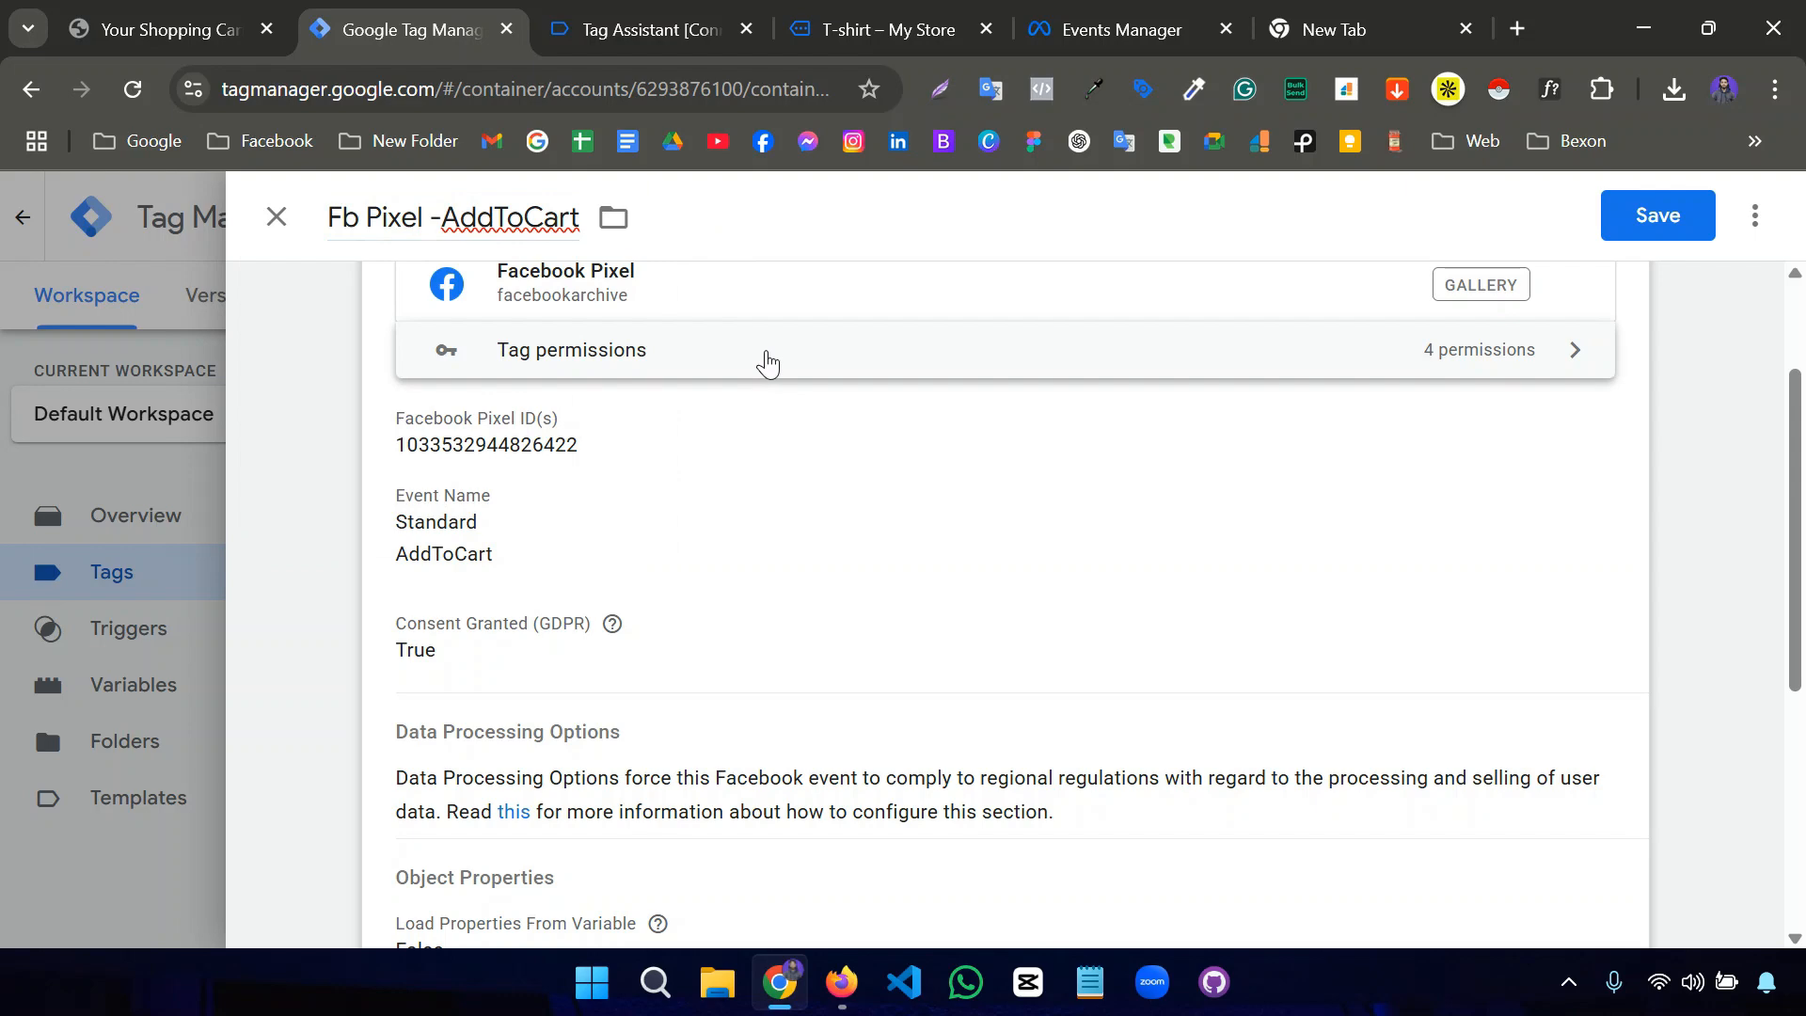
Create a Page View trigger for the tag and name it Fb Pixel -AddToCart Trigger.
{"action": "scroll", "coordinate": [843, 492], "scroll_direction": "down", "scroll_amount": 5}
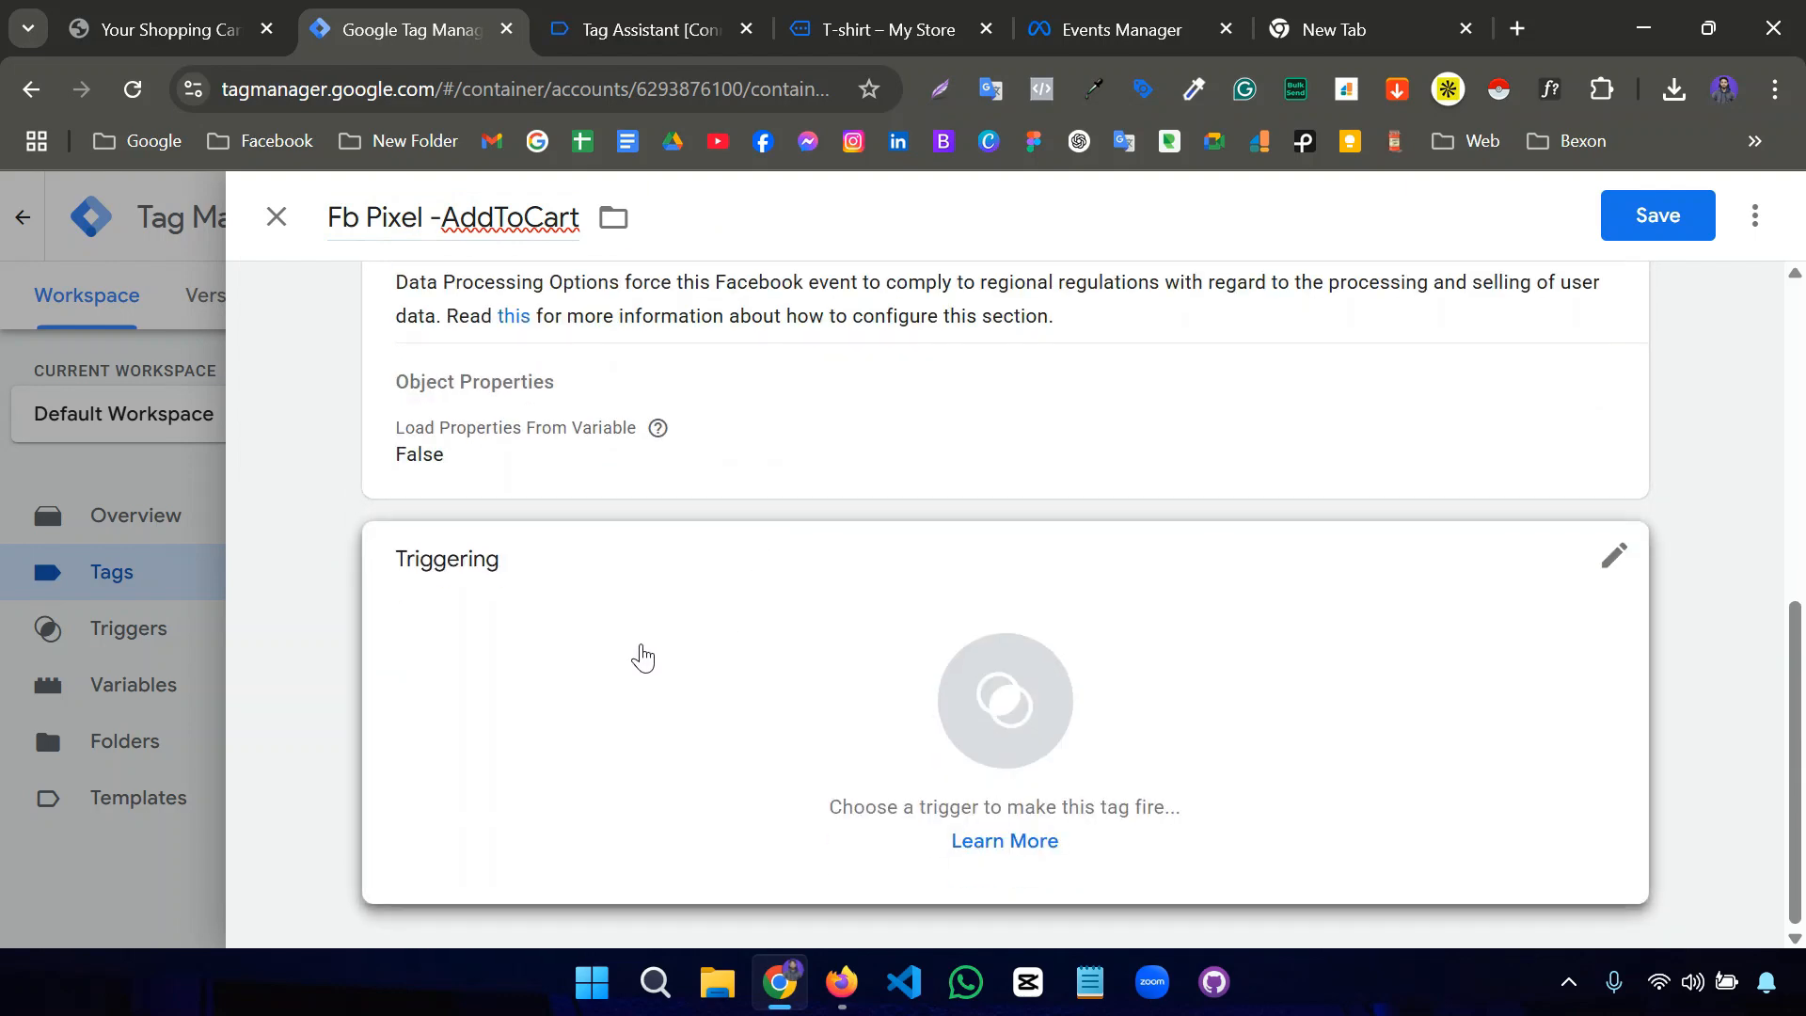
{"action": "left_click", "coordinate": [643, 657]}
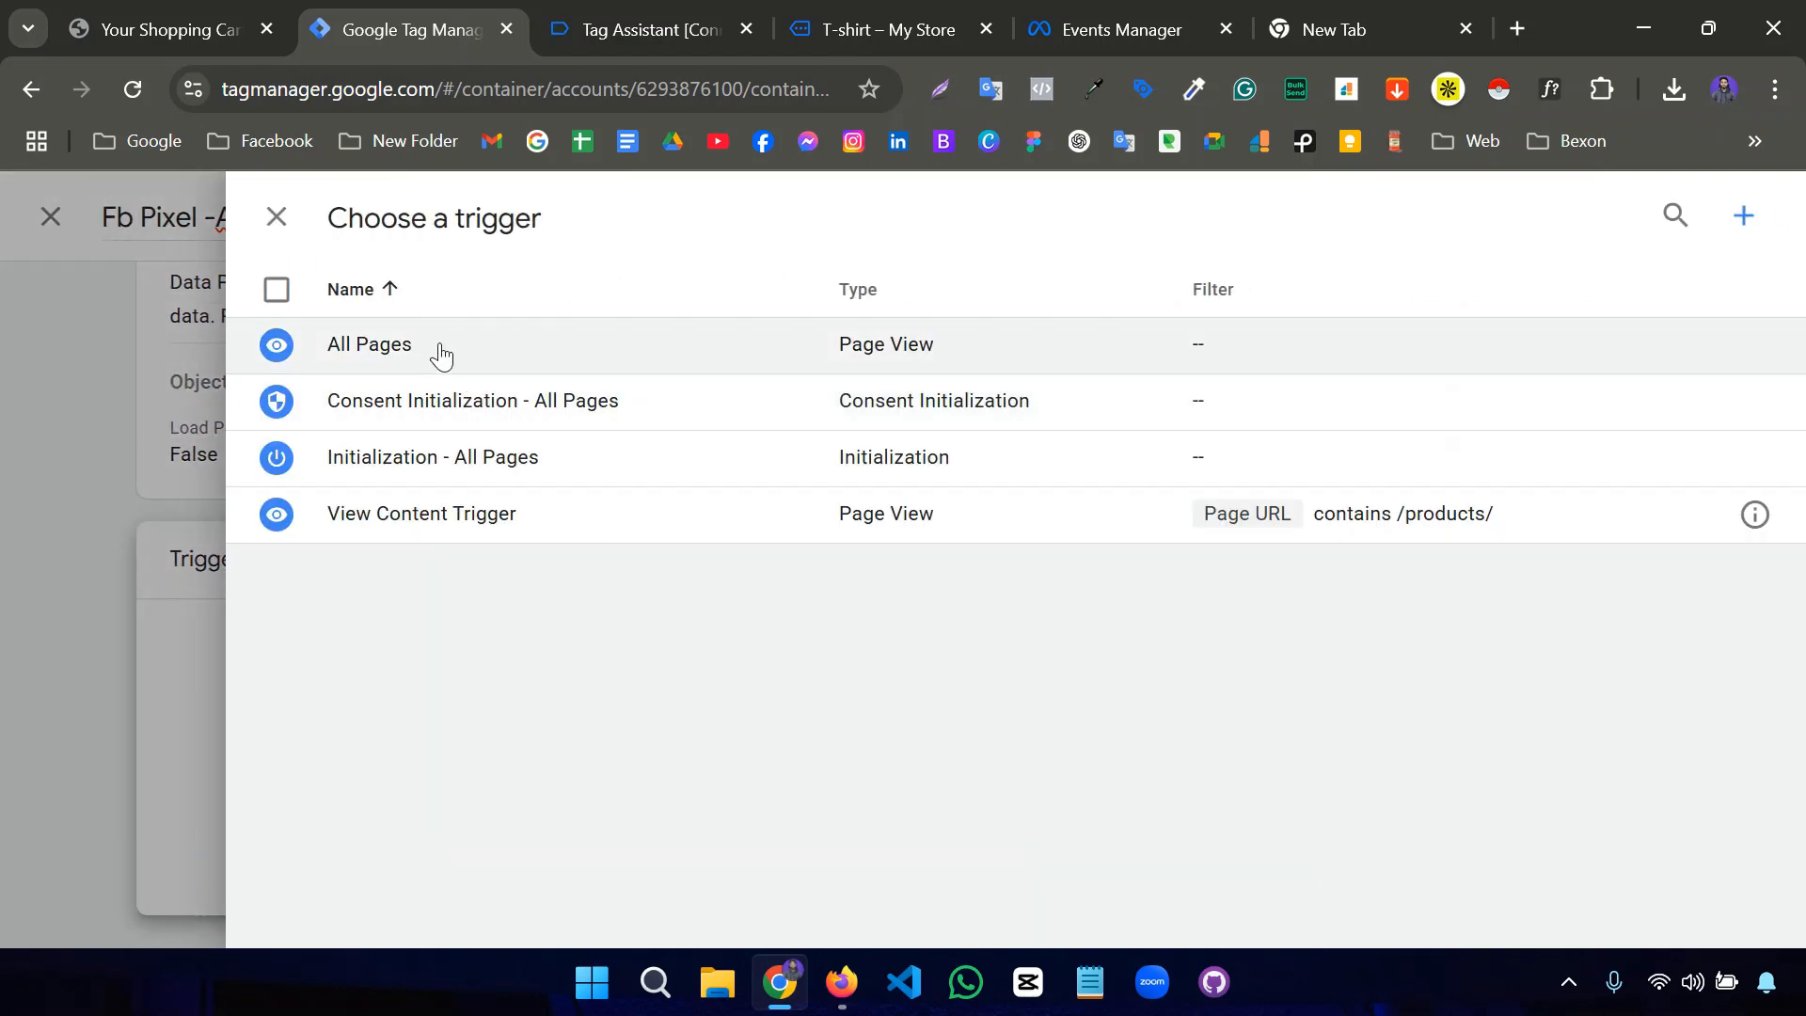
{"action": "left_click", "coordinate": [1740, 220]}
{"action": "left_click", "coordinate": [806, 471]}
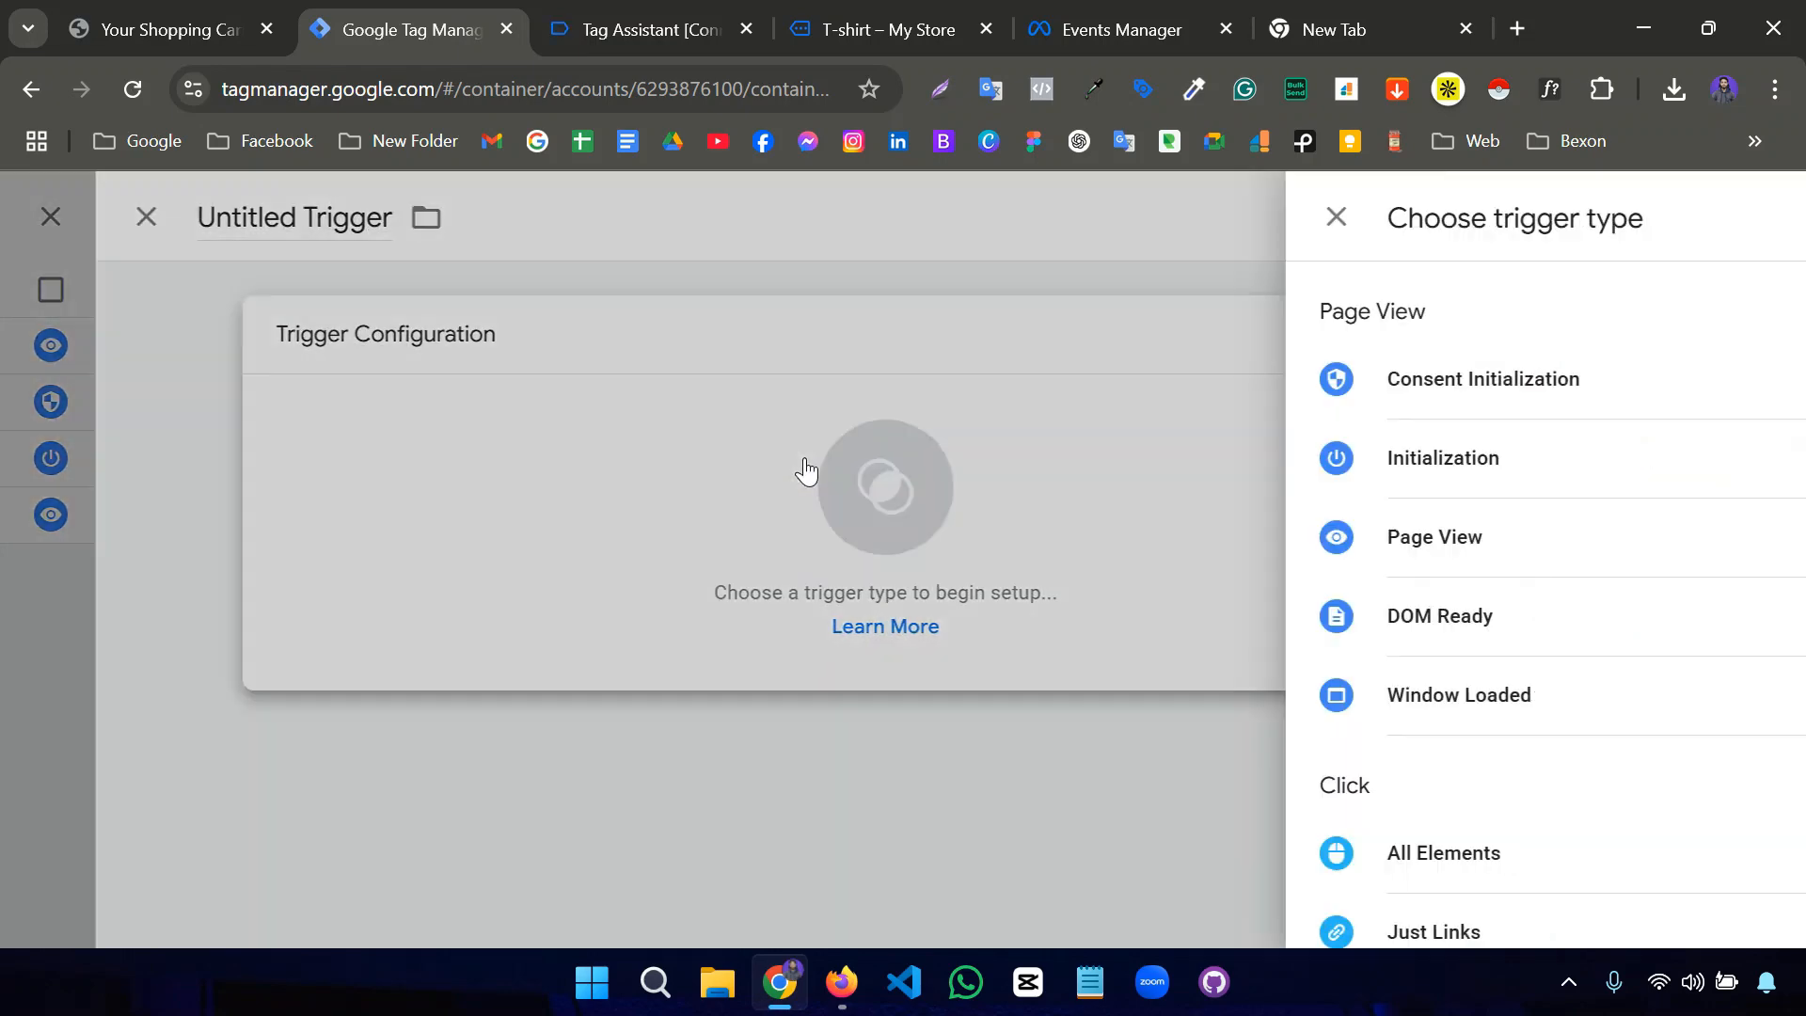
{"action": "left_click", "coordinate": [1019, 553]}
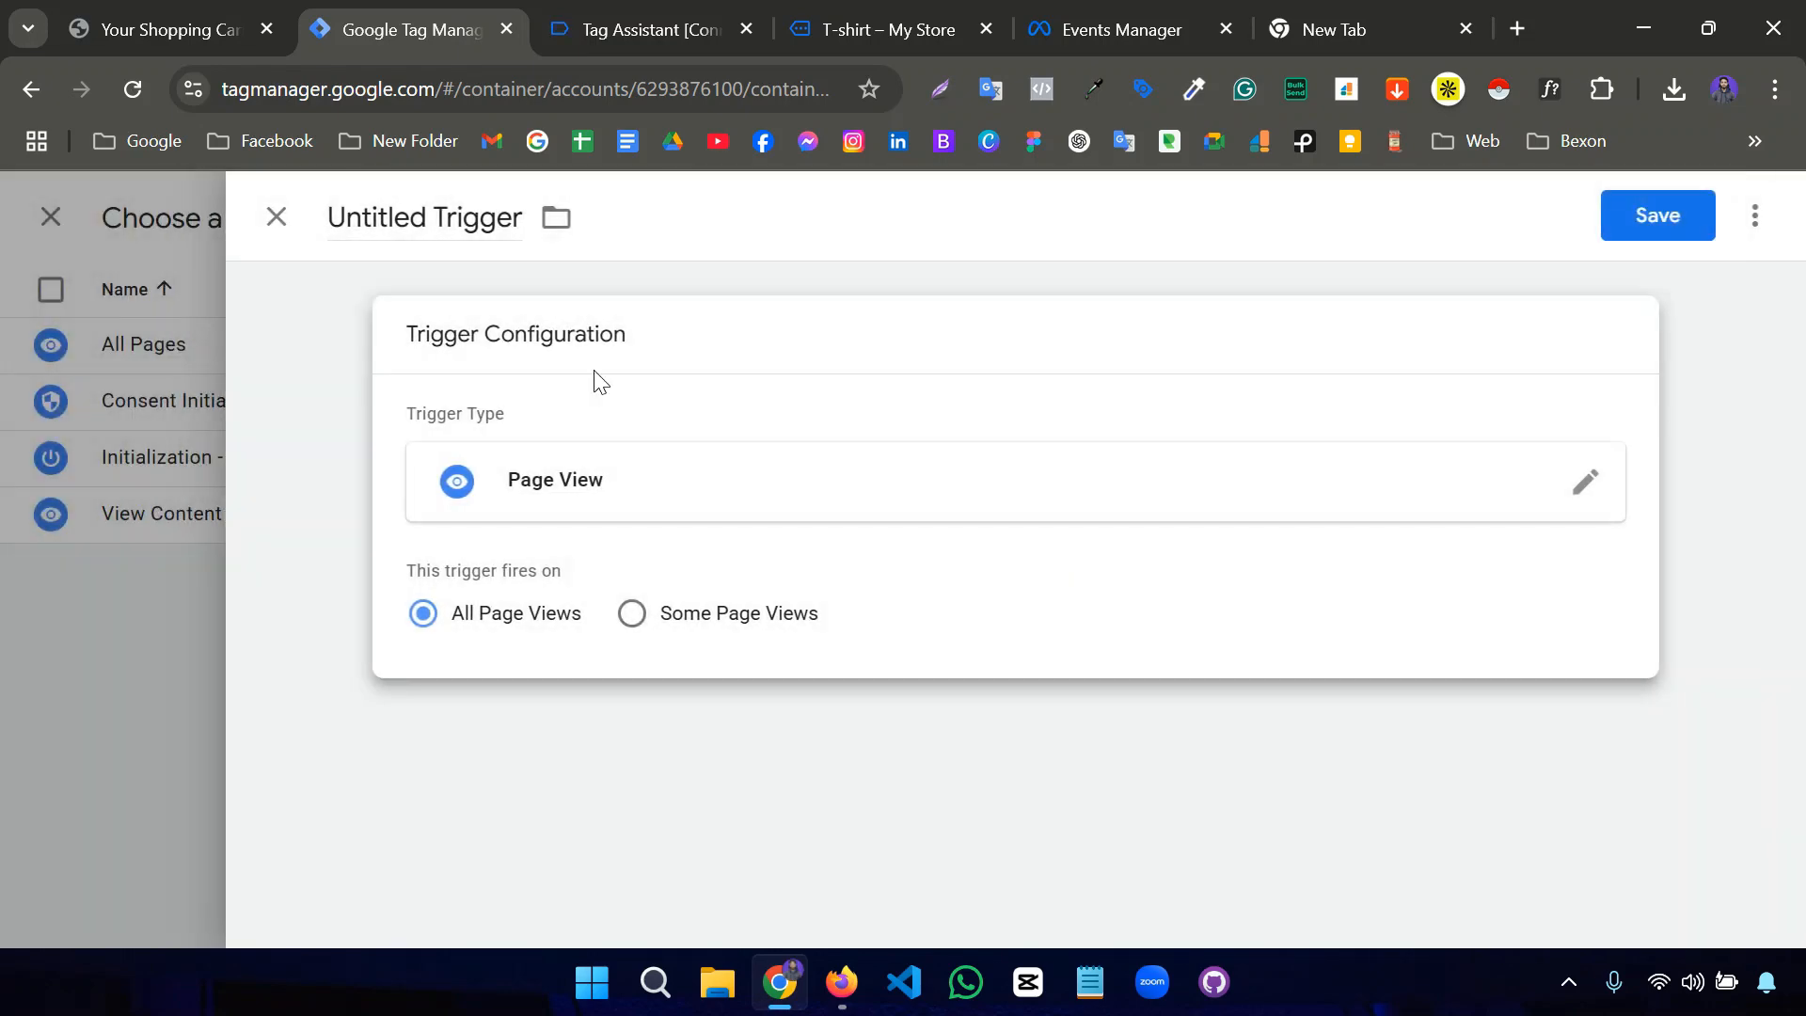
{"action": "double_click", "coordinate": [445, 219]}
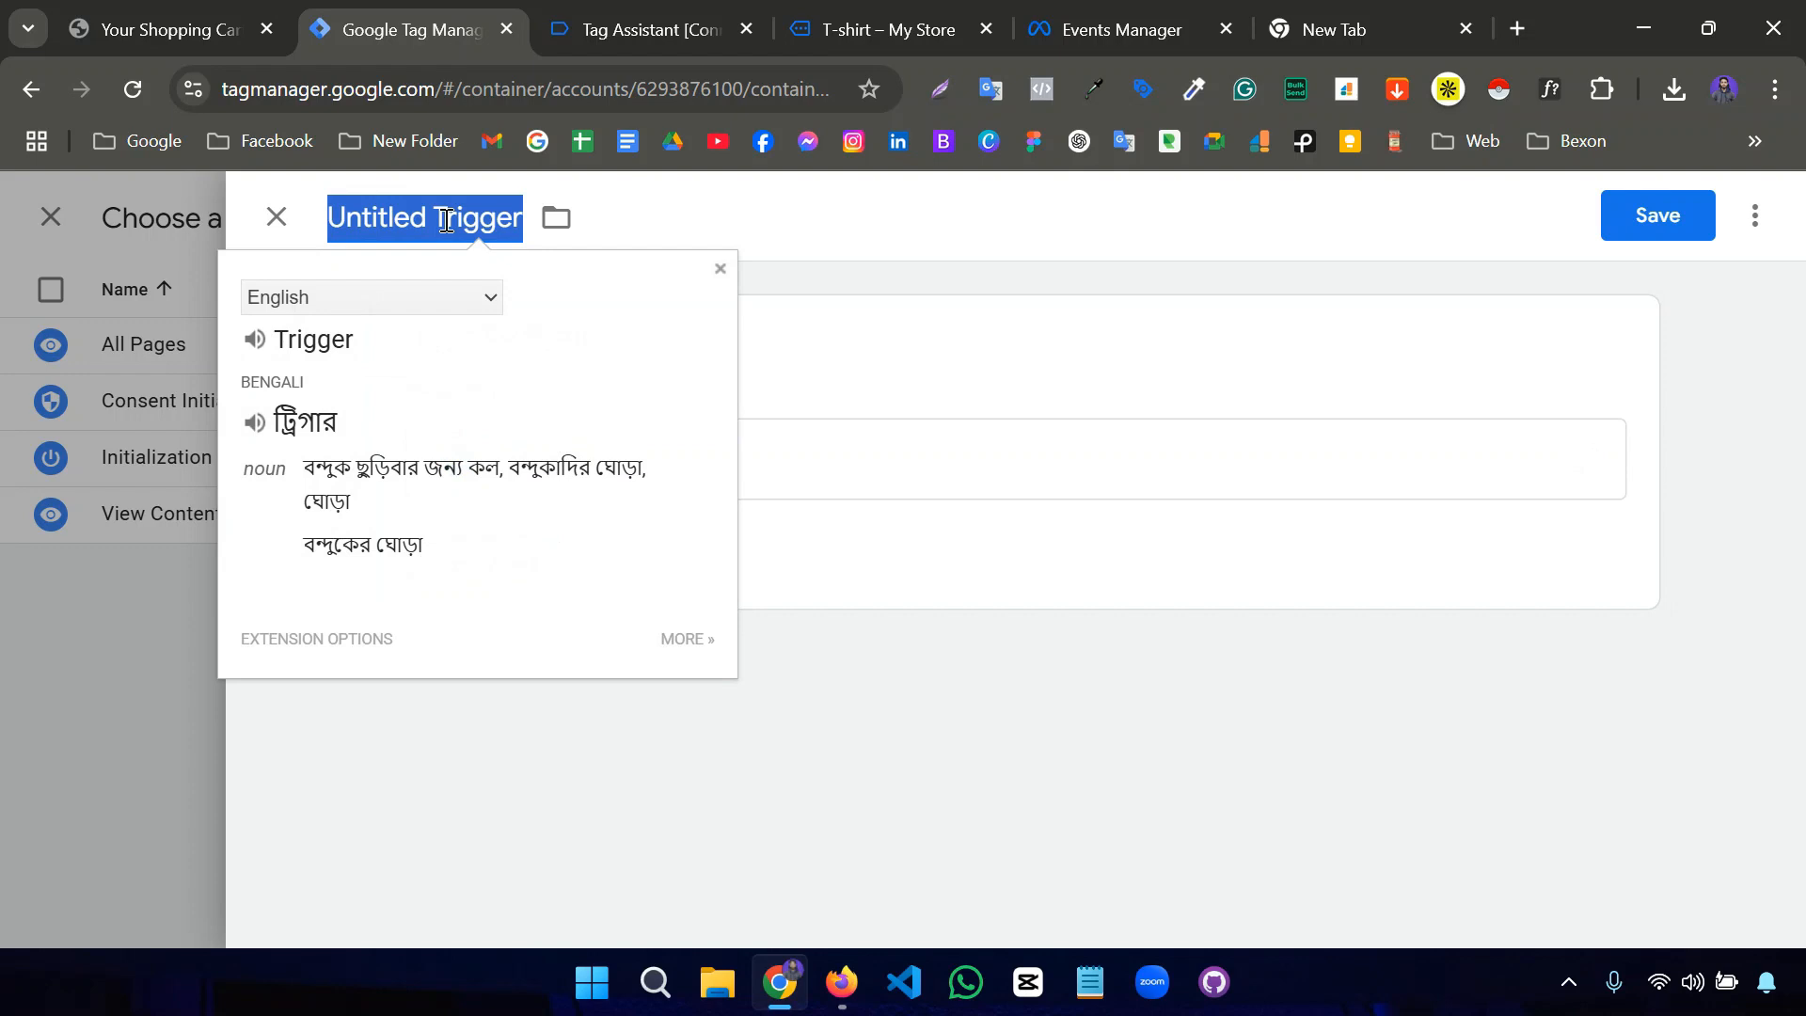
{"action": "left_click_drag", "start_coordinate": [435, 219], "coordinate": [314, 209]}
{"action": "key", "text": "ctrl+v"}
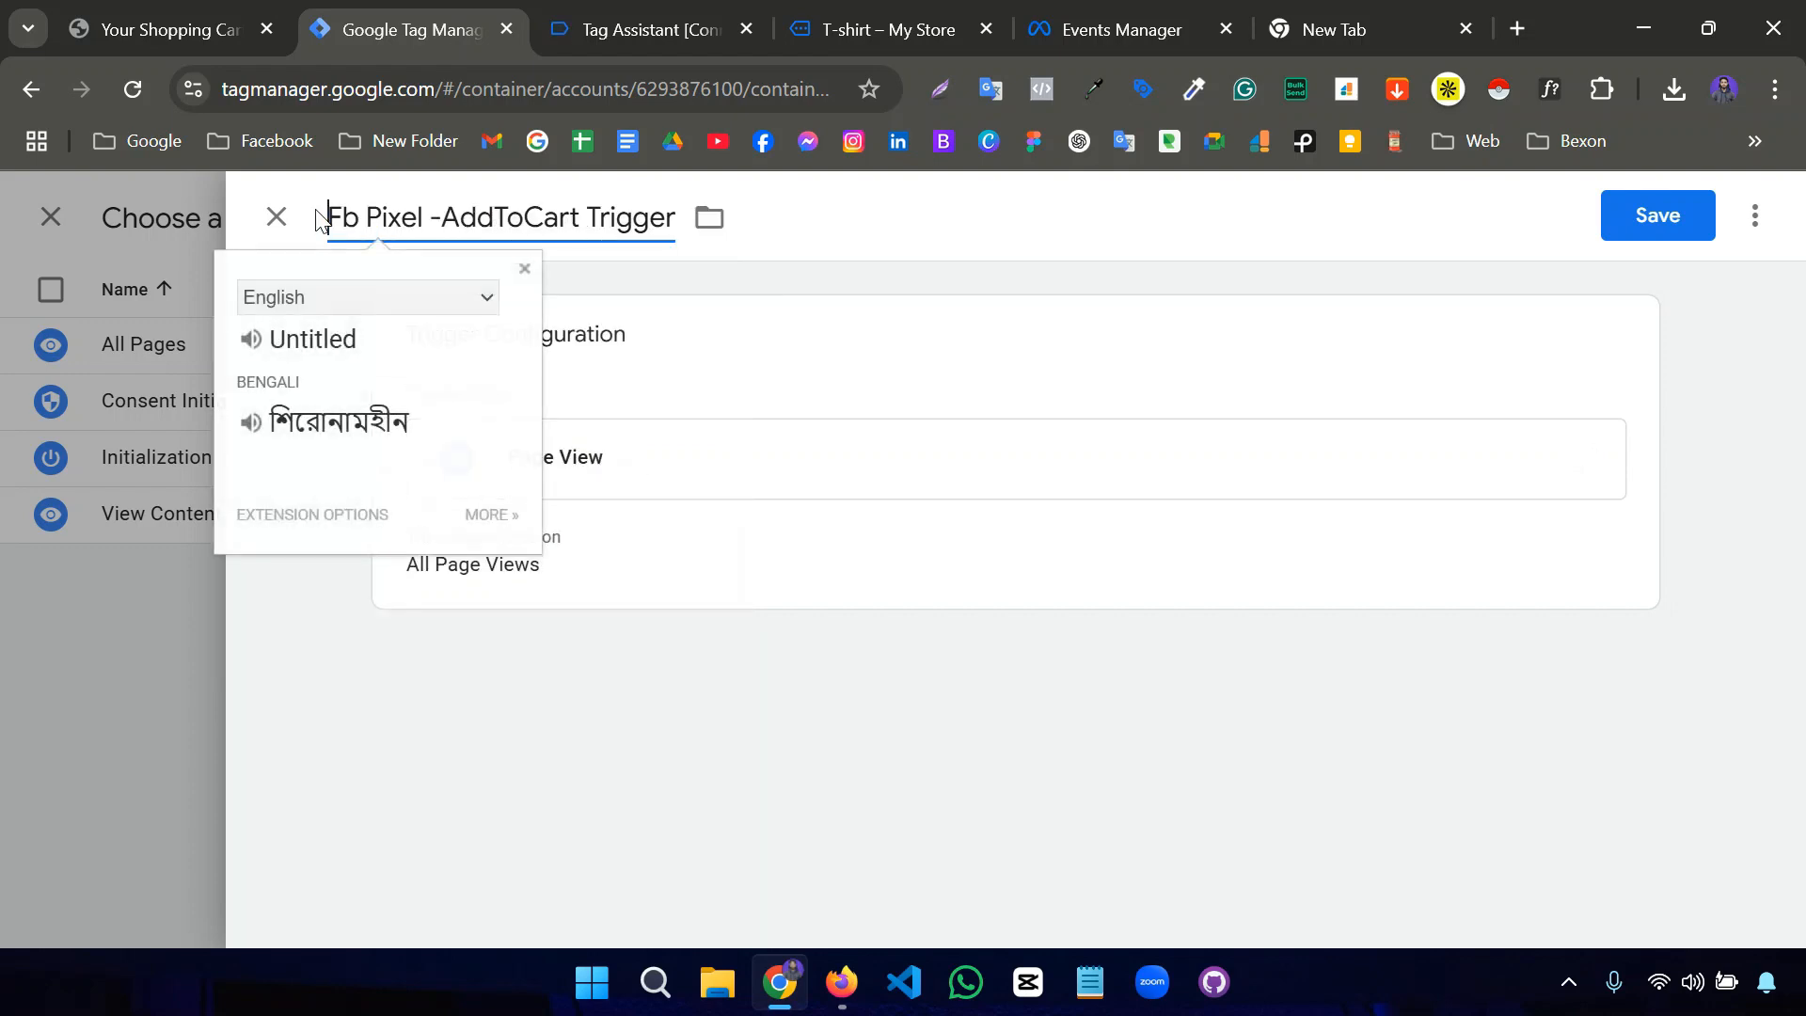
{"action": "left_click", "coordinate": [861, 229]}
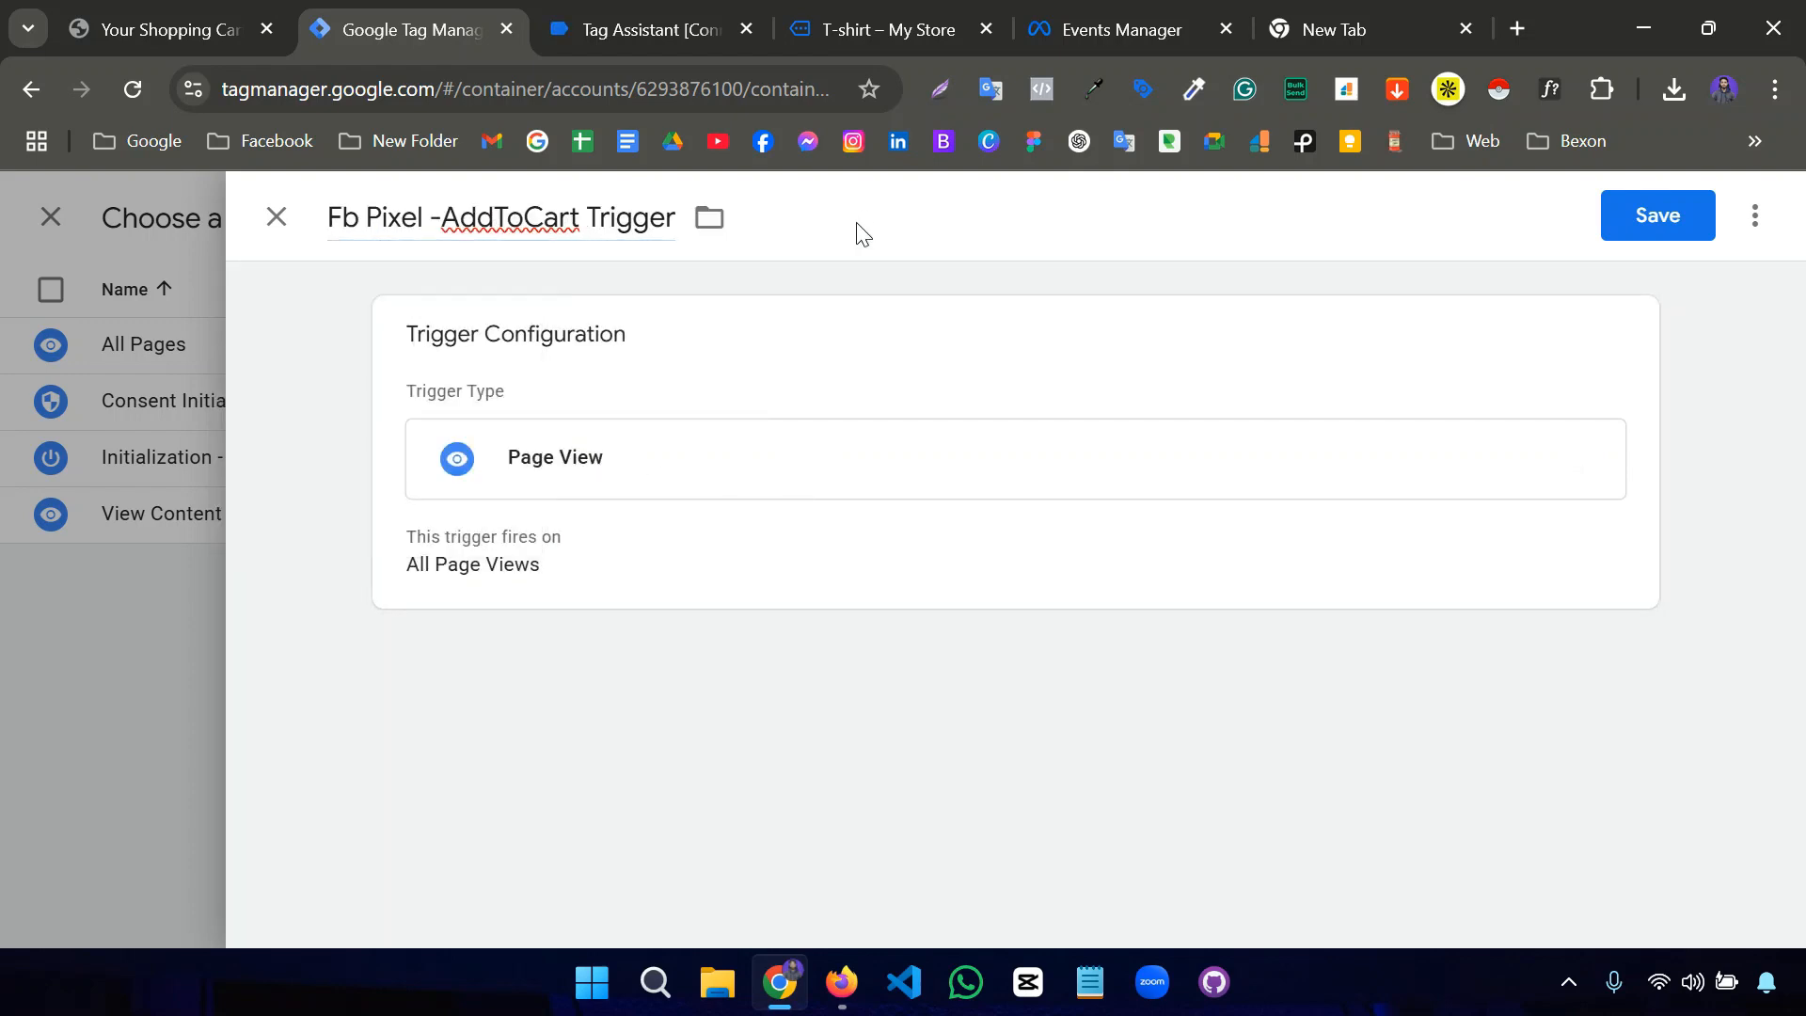
Make the trigger fire on Some Page Views, with a condition that uses Page URL and contains.
{"action": "left_click", "coordinate": [789, 542]}
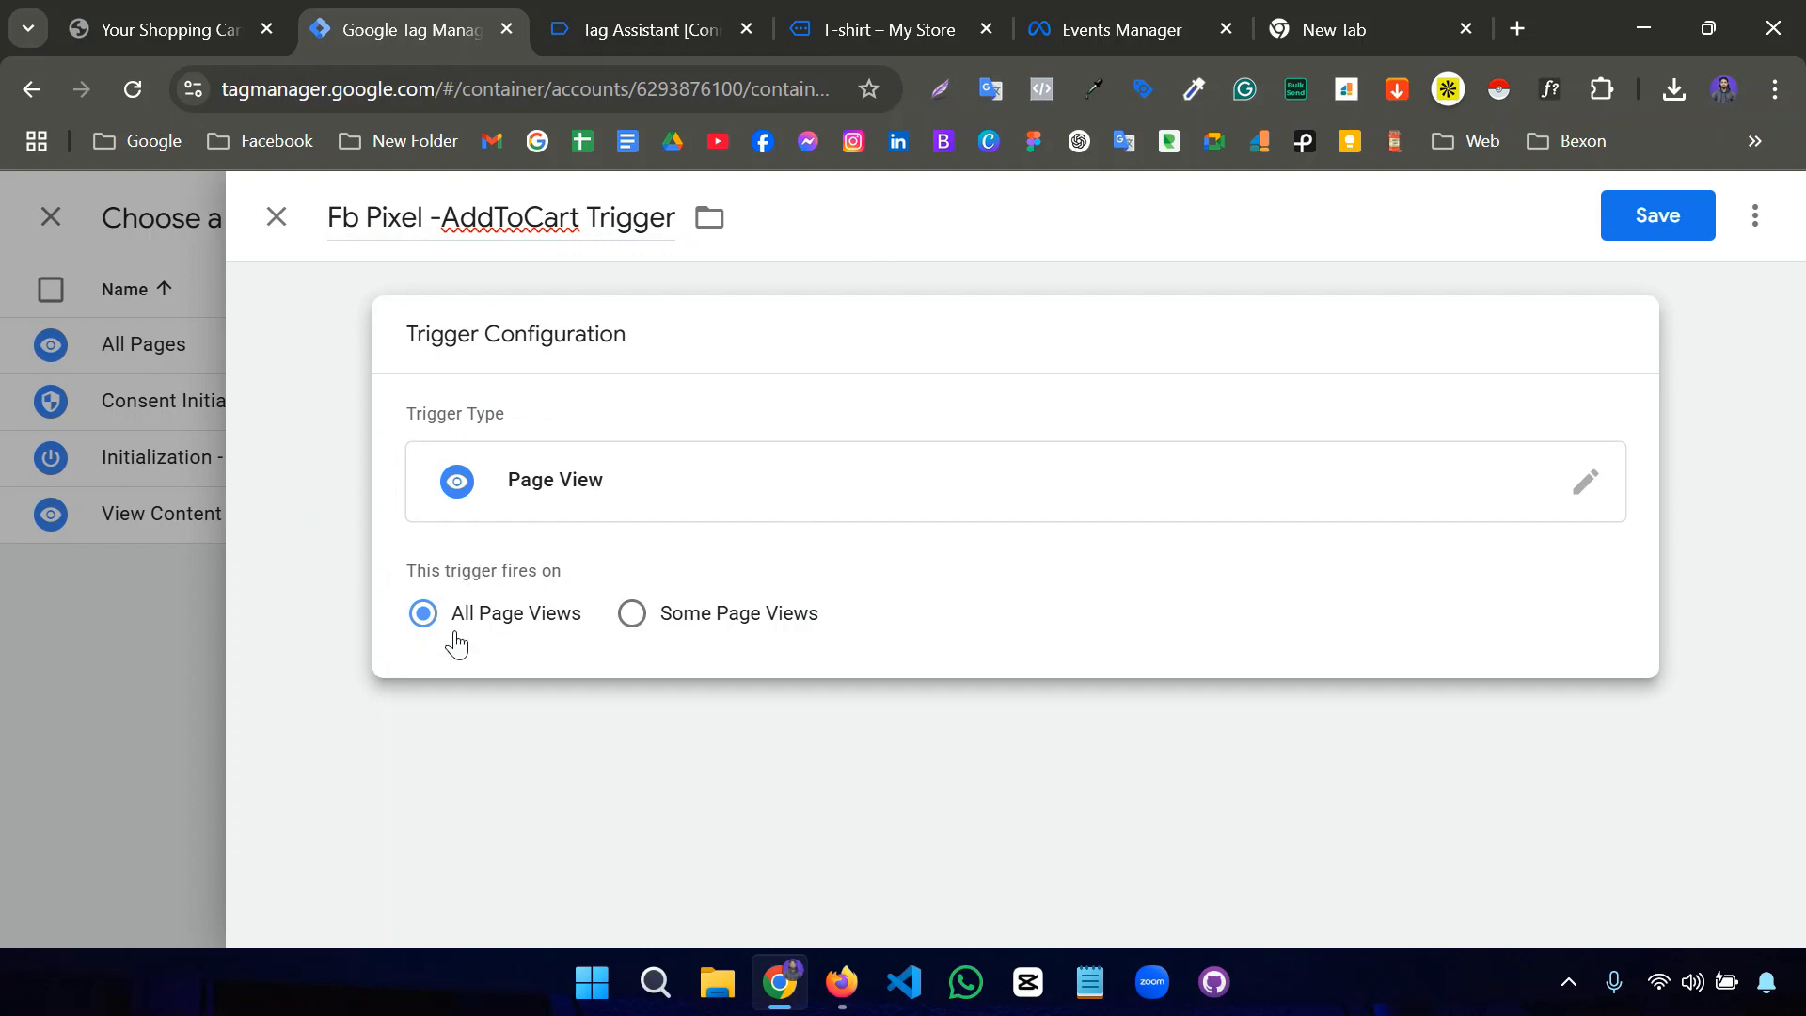
{"action": "left_click", "coordinate": [632, 615]}
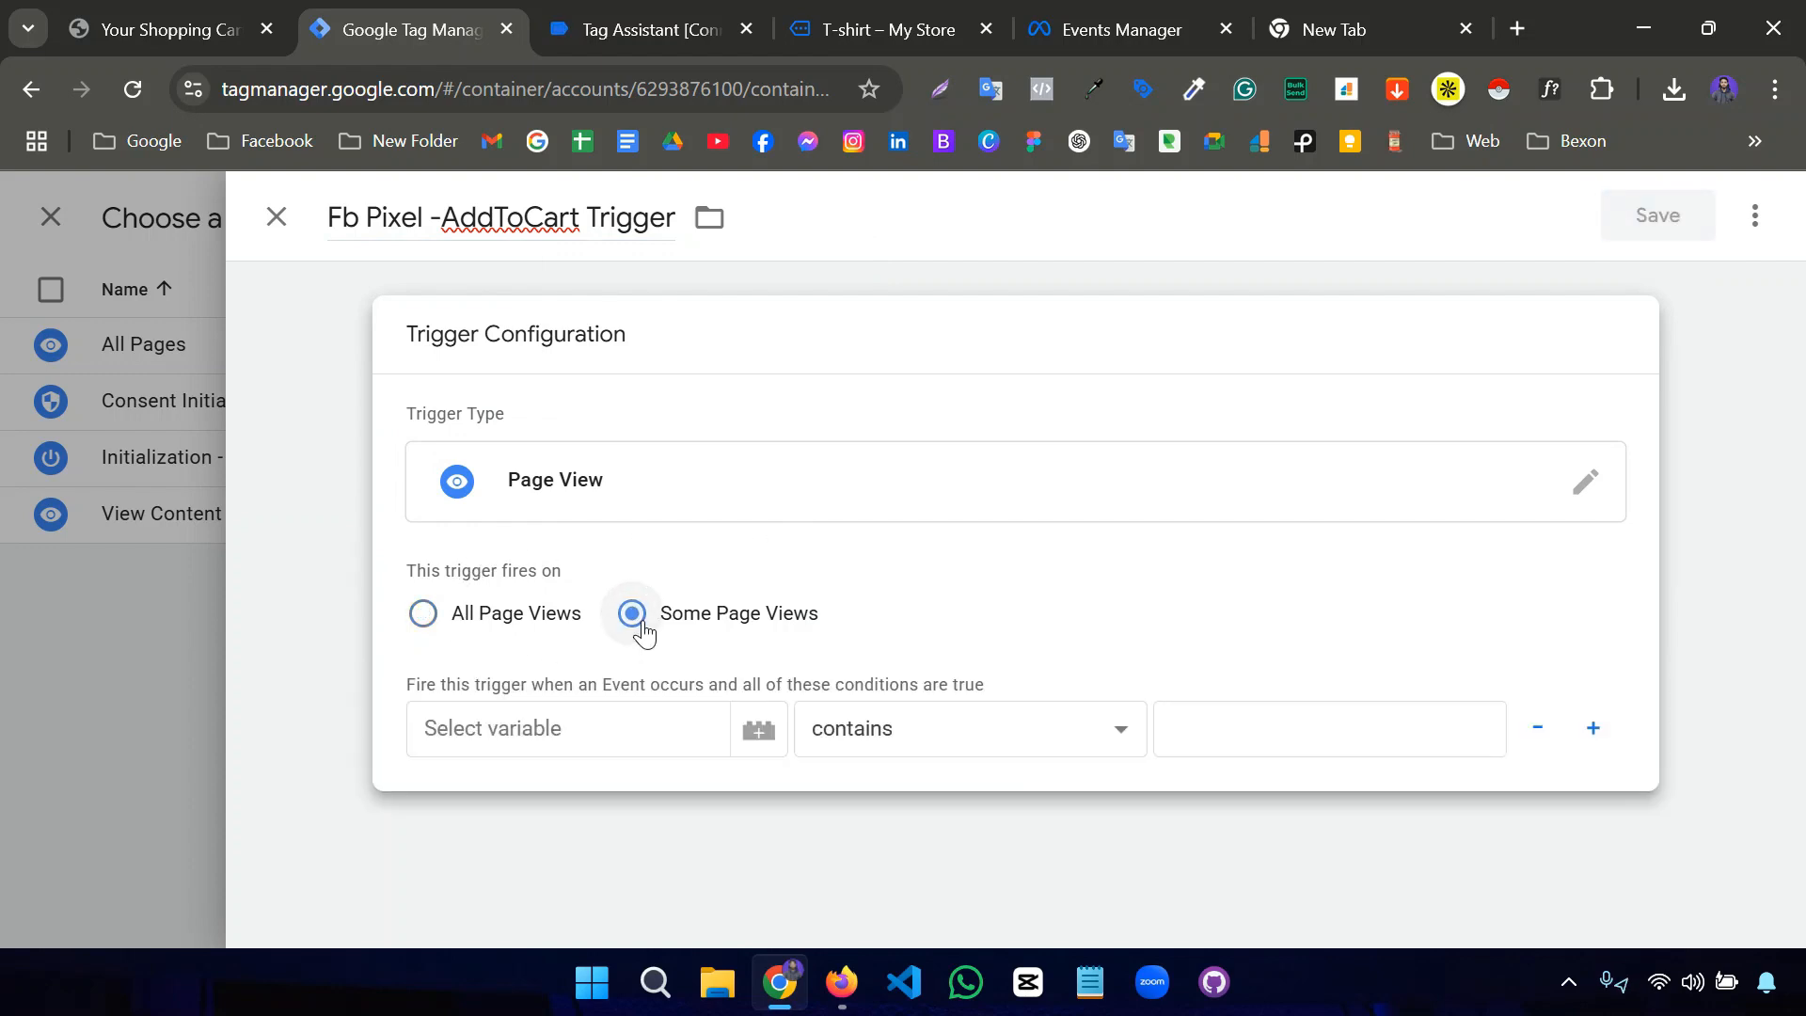
{"action": "left_click", "coordinate": [609, 738]}
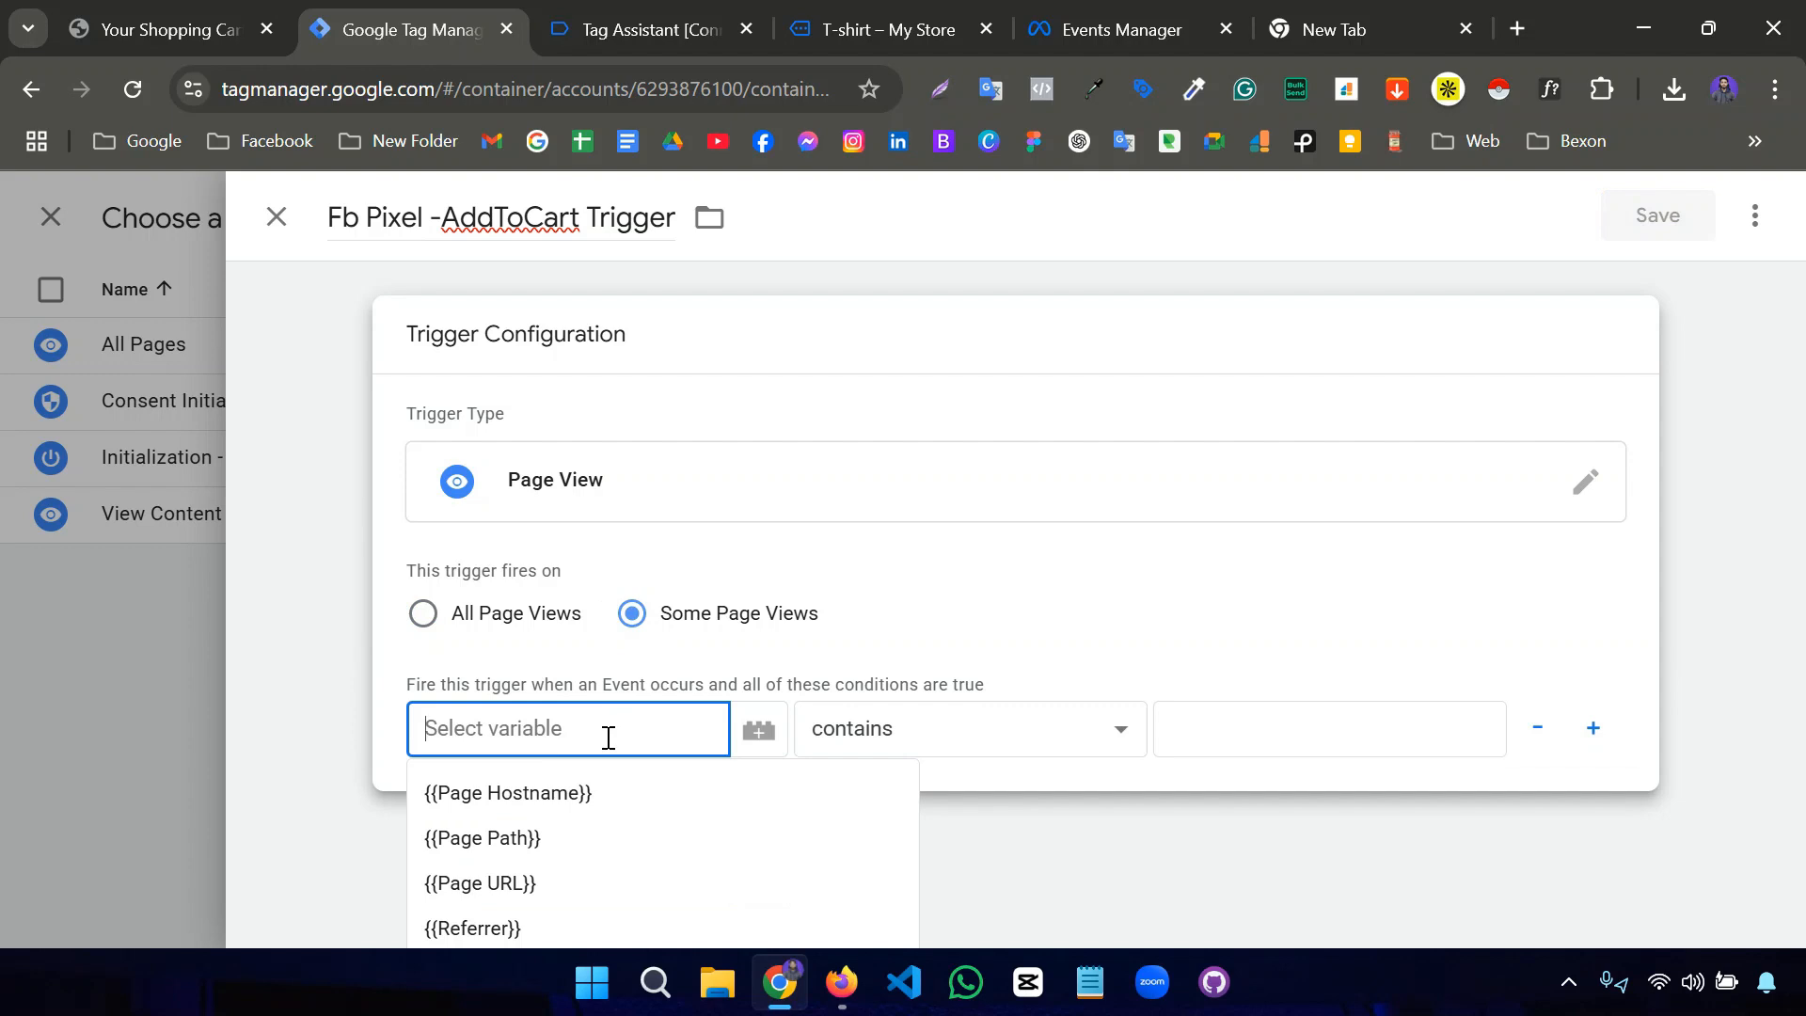
{"action": "left_click", "coordinate": [528, 883]}
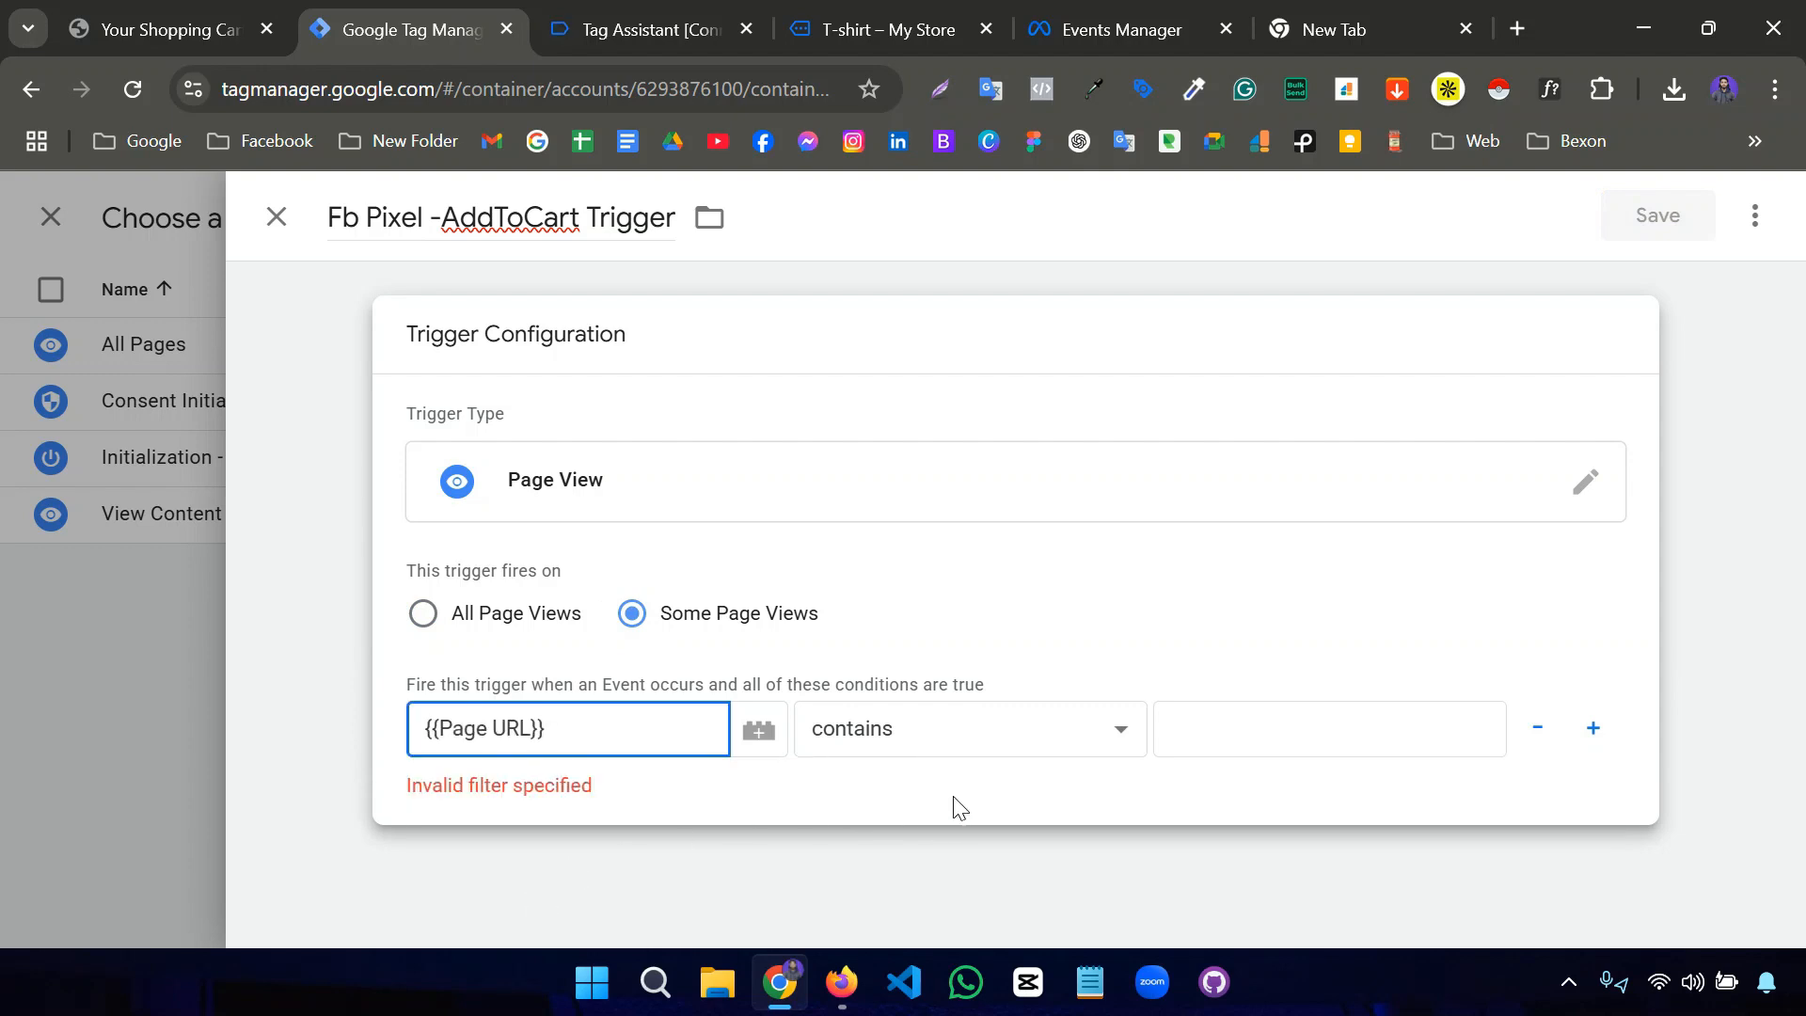
{"action": "left_click", "coordinate": [1212, 727]}
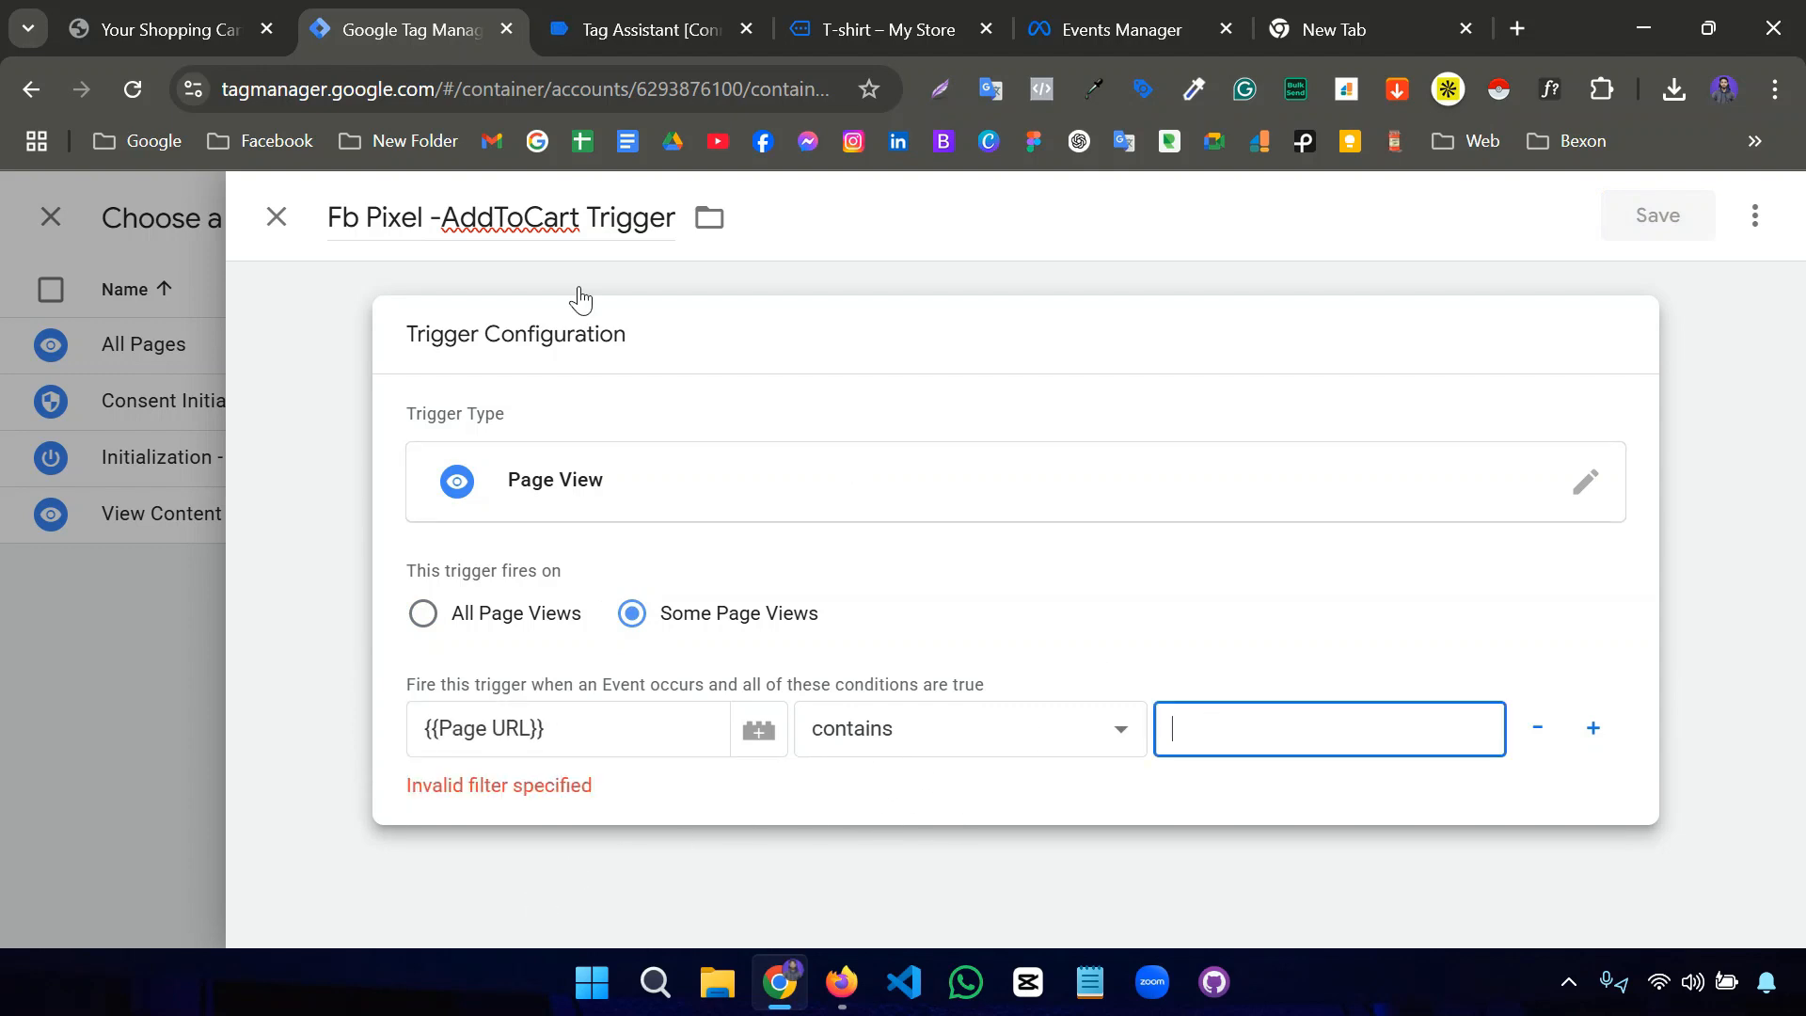
Copy /cart from the store's cart page address and paste it as the value of the trigger's Page URL condition.
{"action": "left_click", "coordinate": [165, 31]}
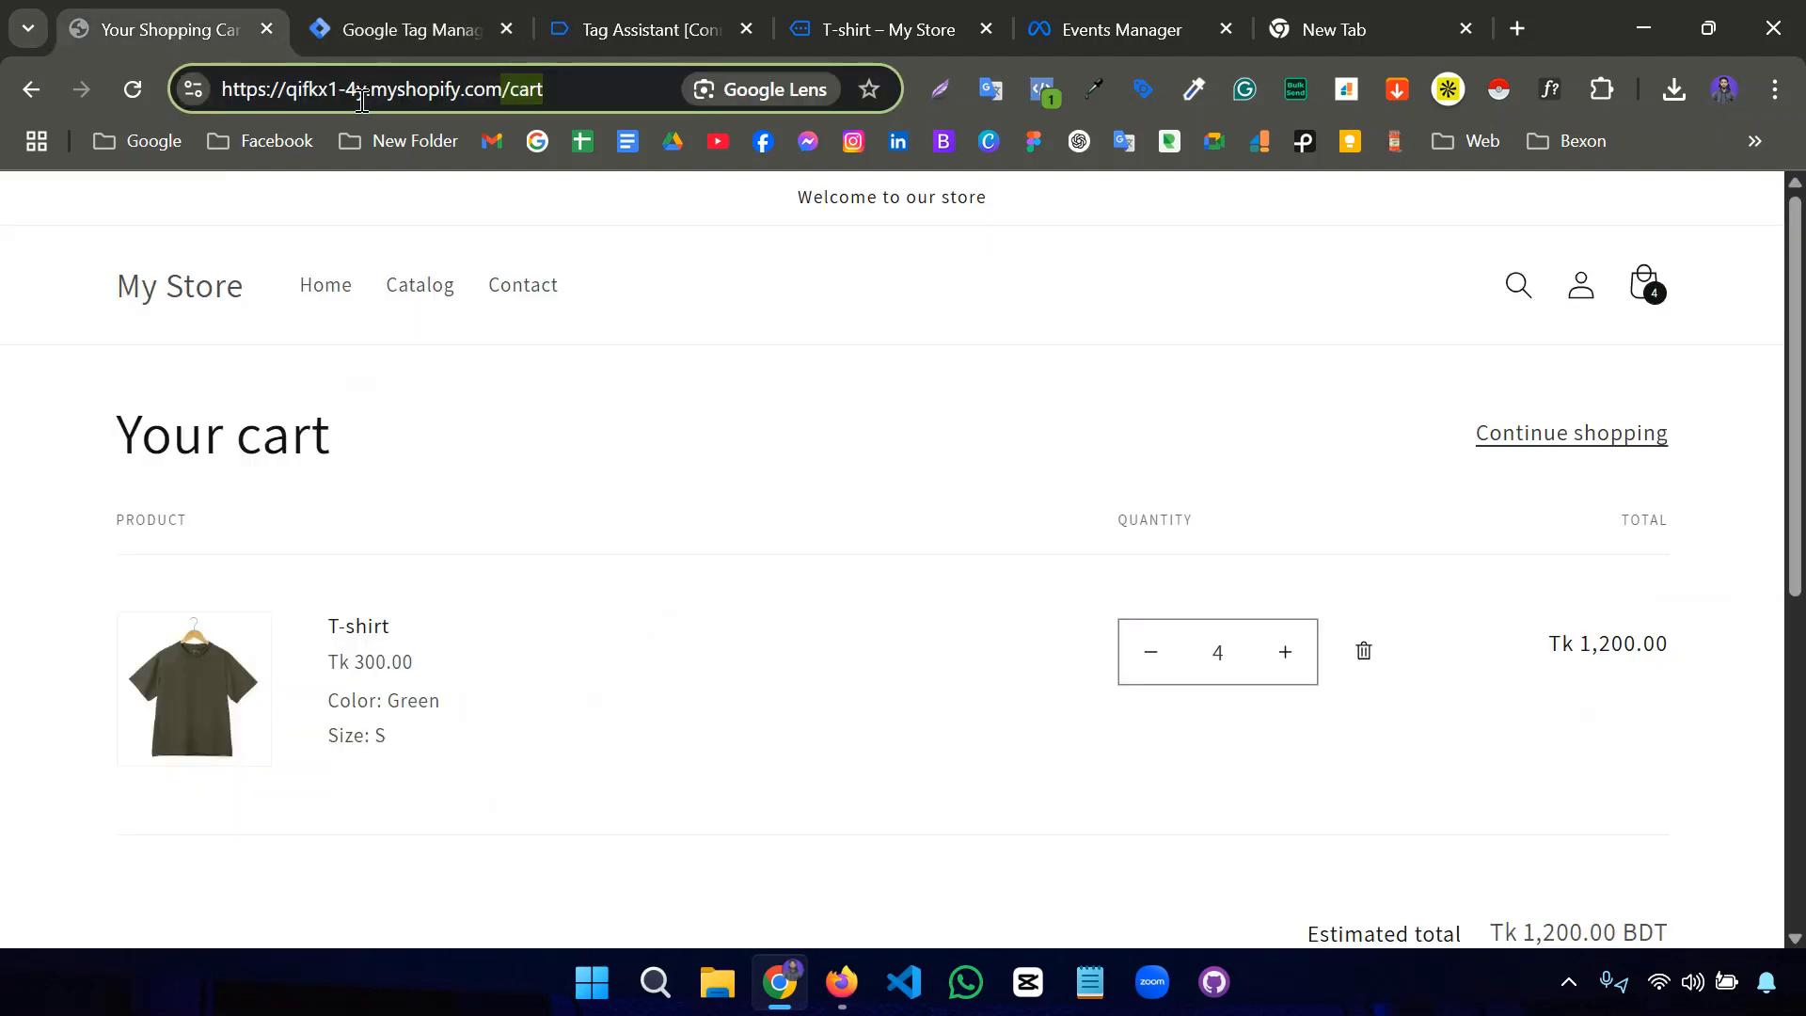
{"action": "left_click", "coordinate": [504, 89]}
{"action": "left_click_drag", "start_coordinate": [503, 88], "coordinate": [548, 92]}
{"action": "key", "text": "ctrl+c"}
{"action": "left_click", "coordinate": [395, 31]}
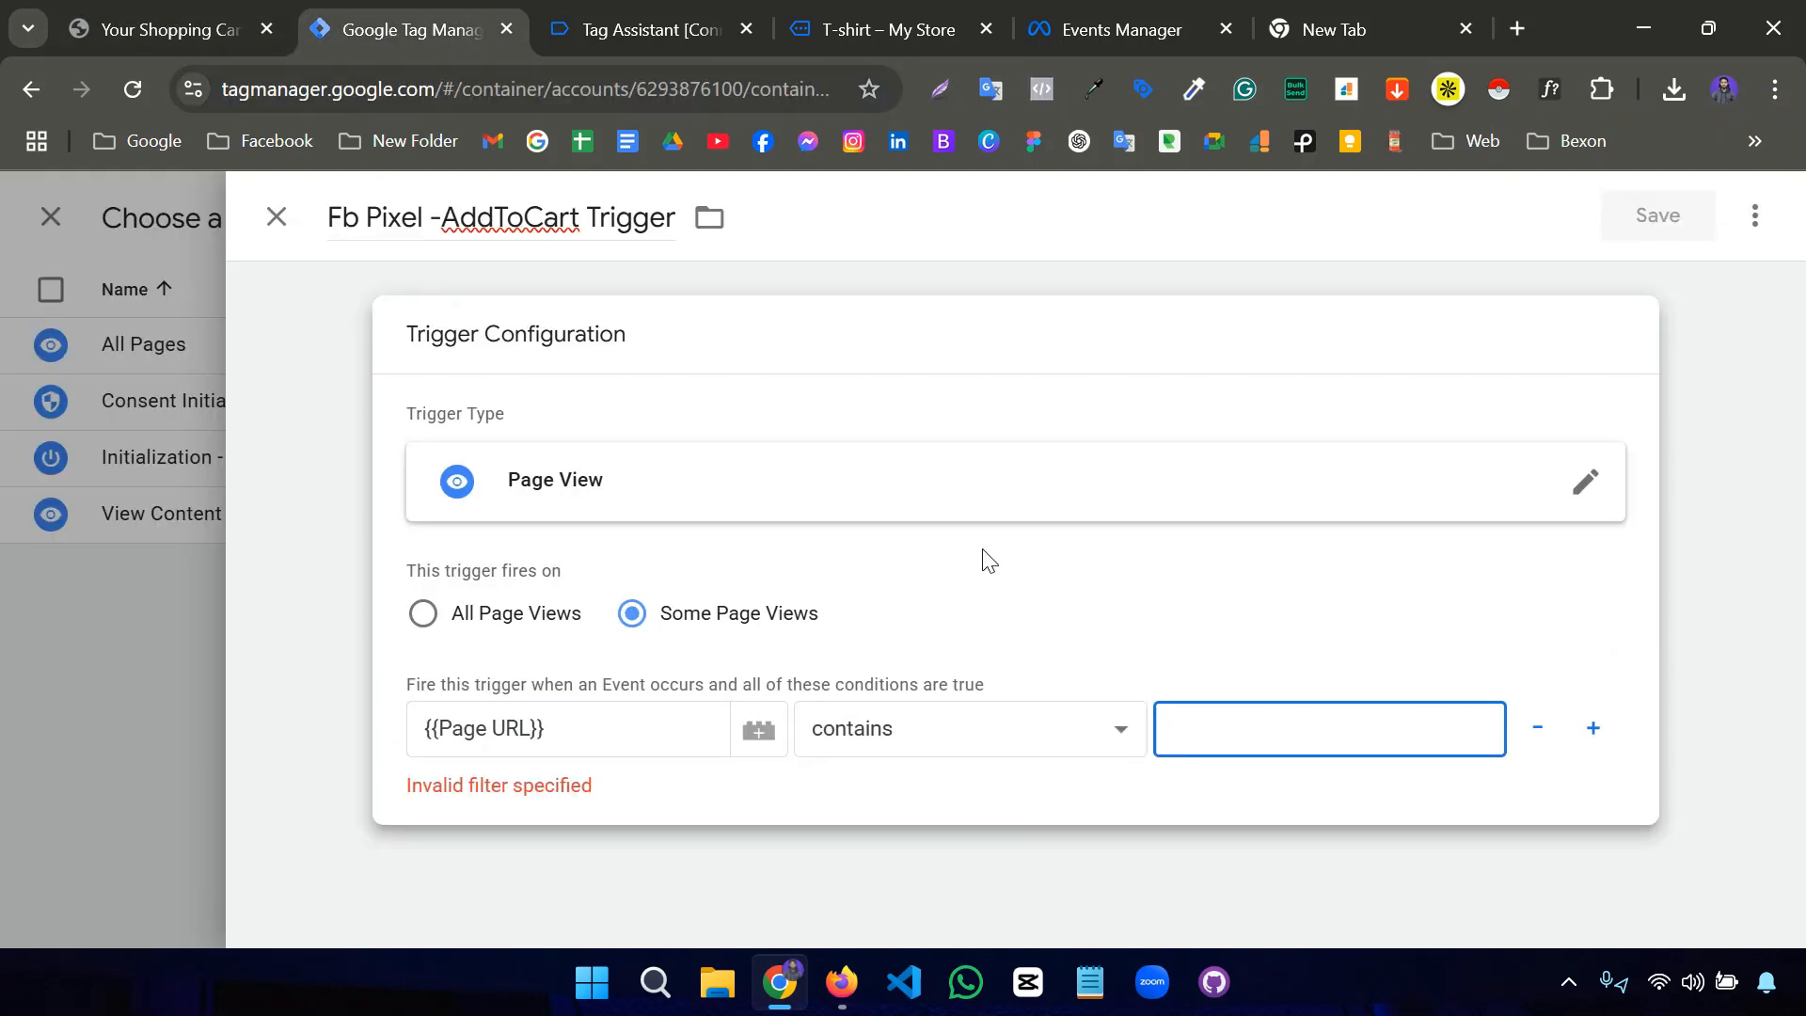
{"action": "key", "text": "ctrl+v"}
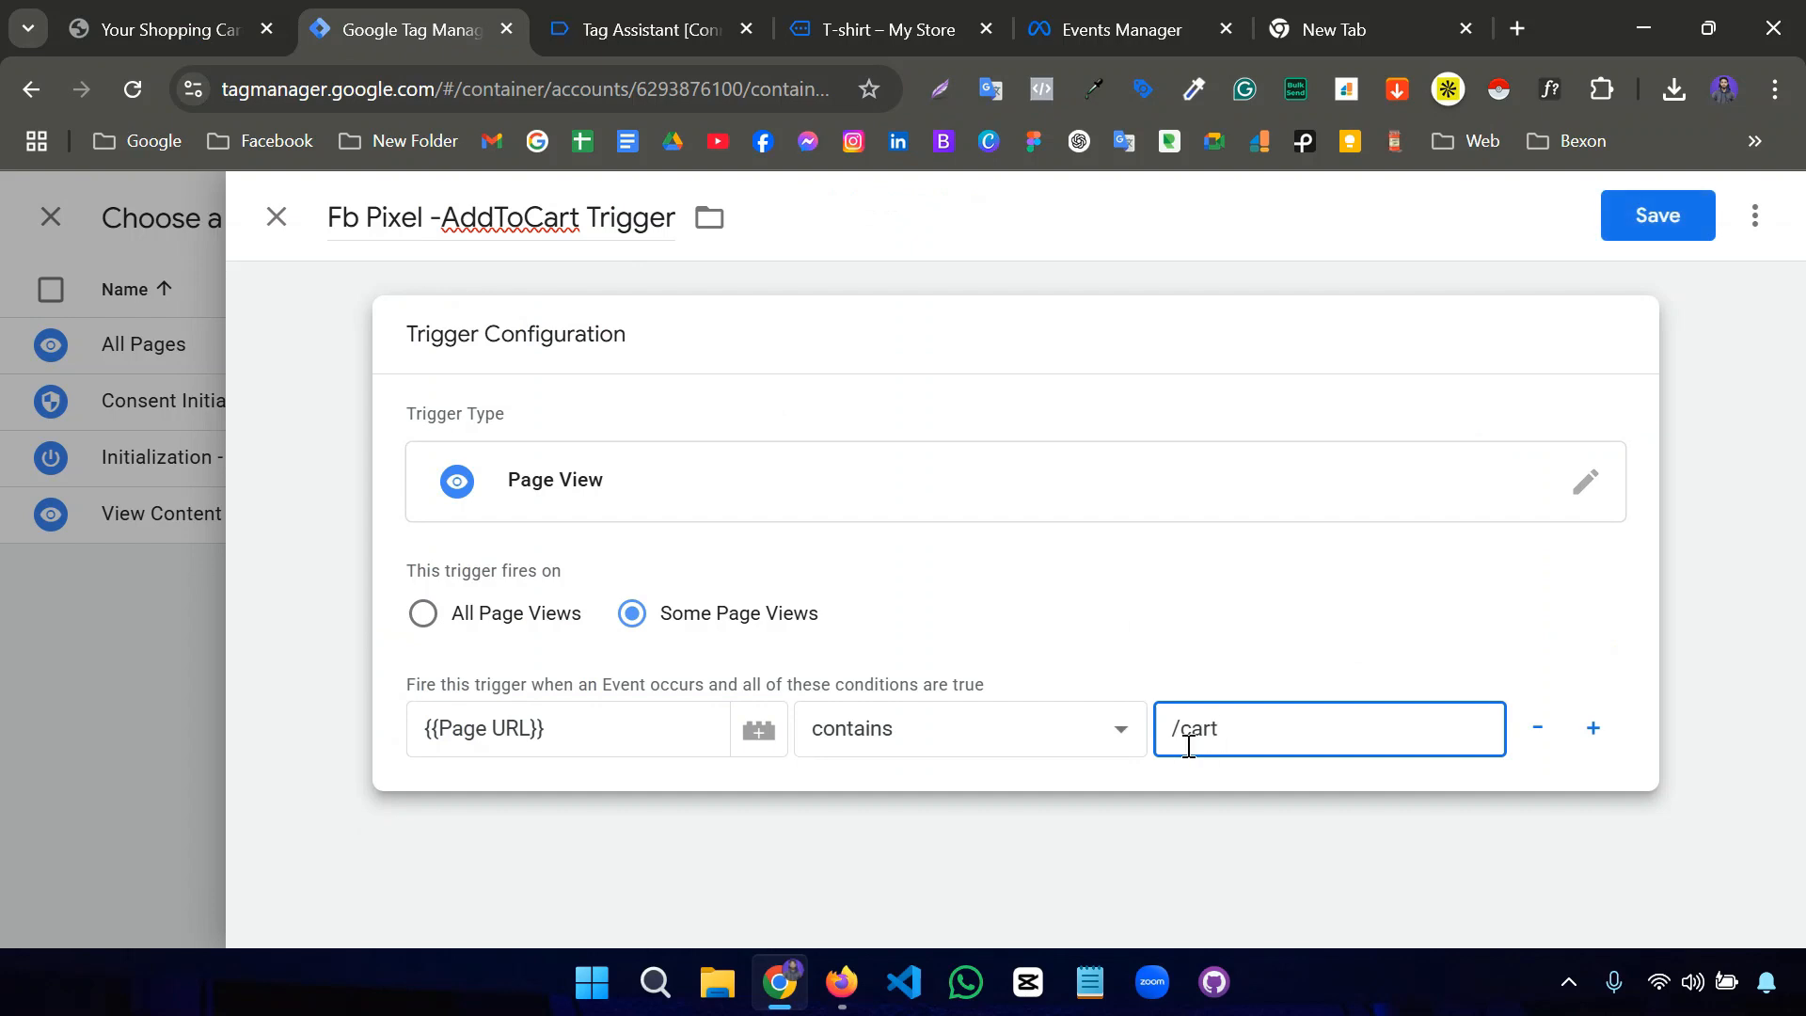
{"action": "left_click", "coordinate": [1091, 630]}
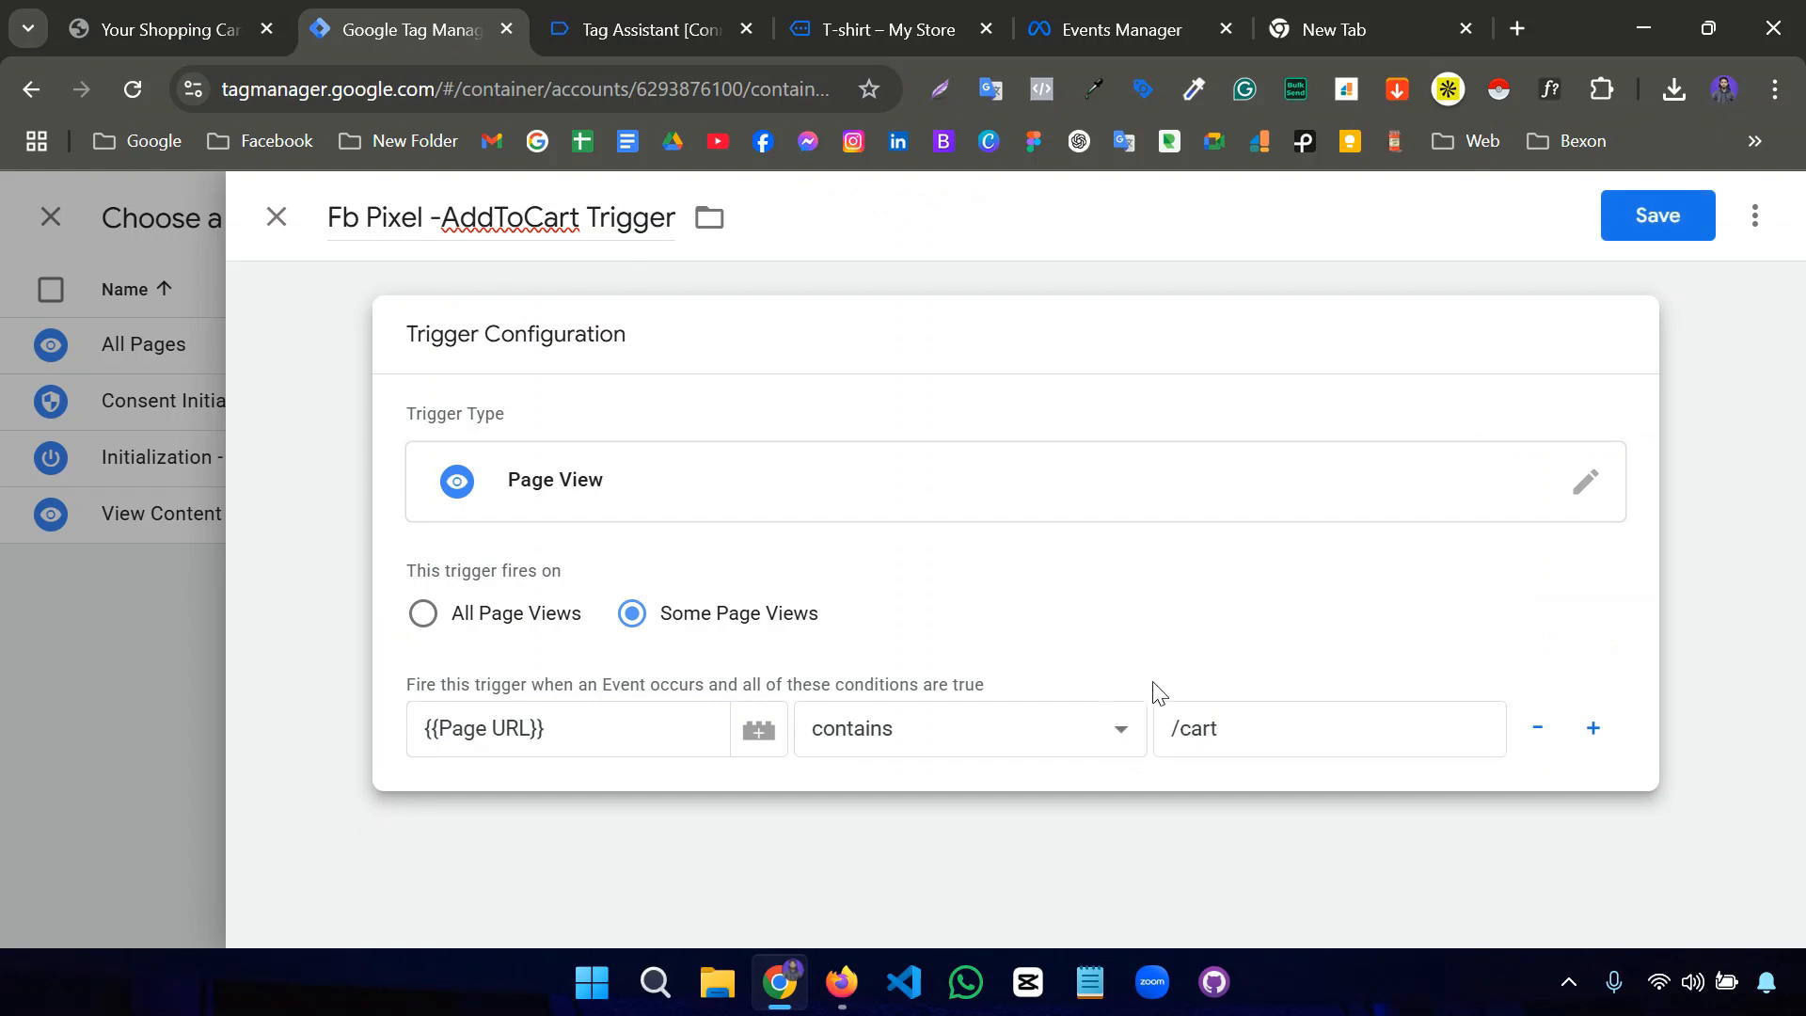
{"action": "left_click_drag", "start_coordinate": [1228, 732], "coordinate": [1177, 732]}
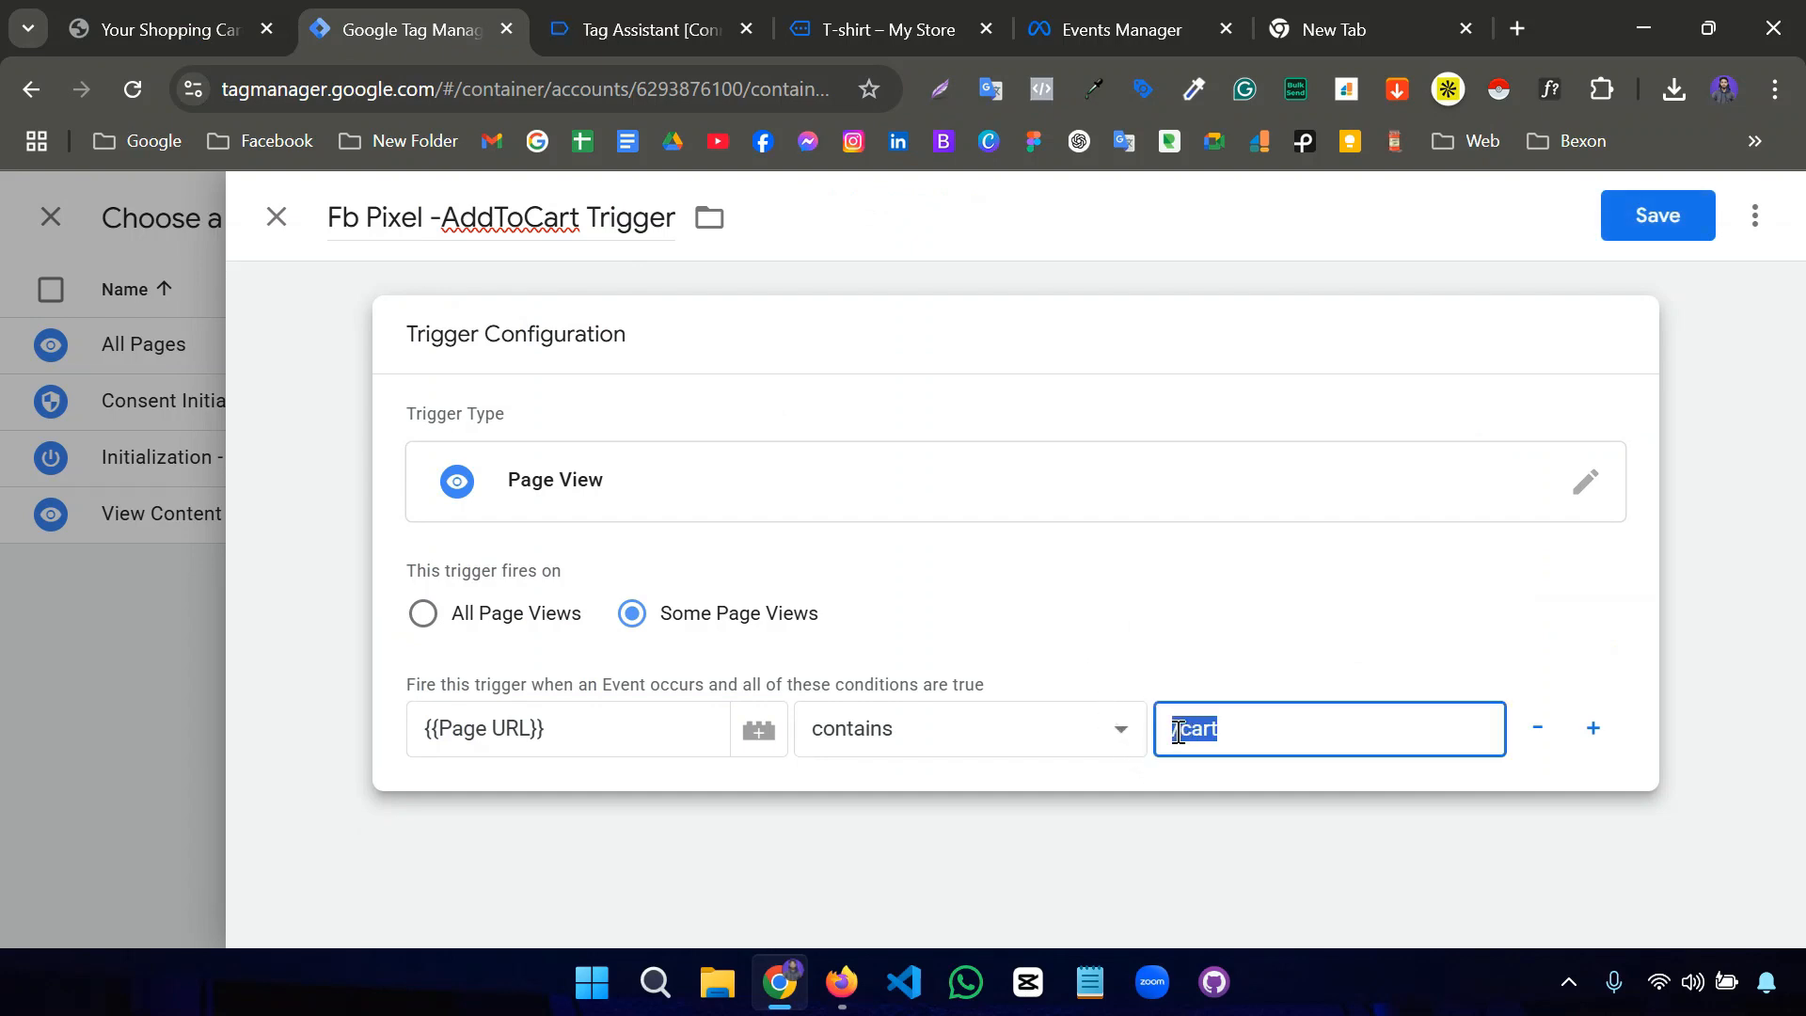
{"action": "left_click", "coordinate": [1244, 731]}
Save the trigger and the tag, and publish the container changes without a version name or description.
{"action": "left_click", "coordinate": [1680, 226]}
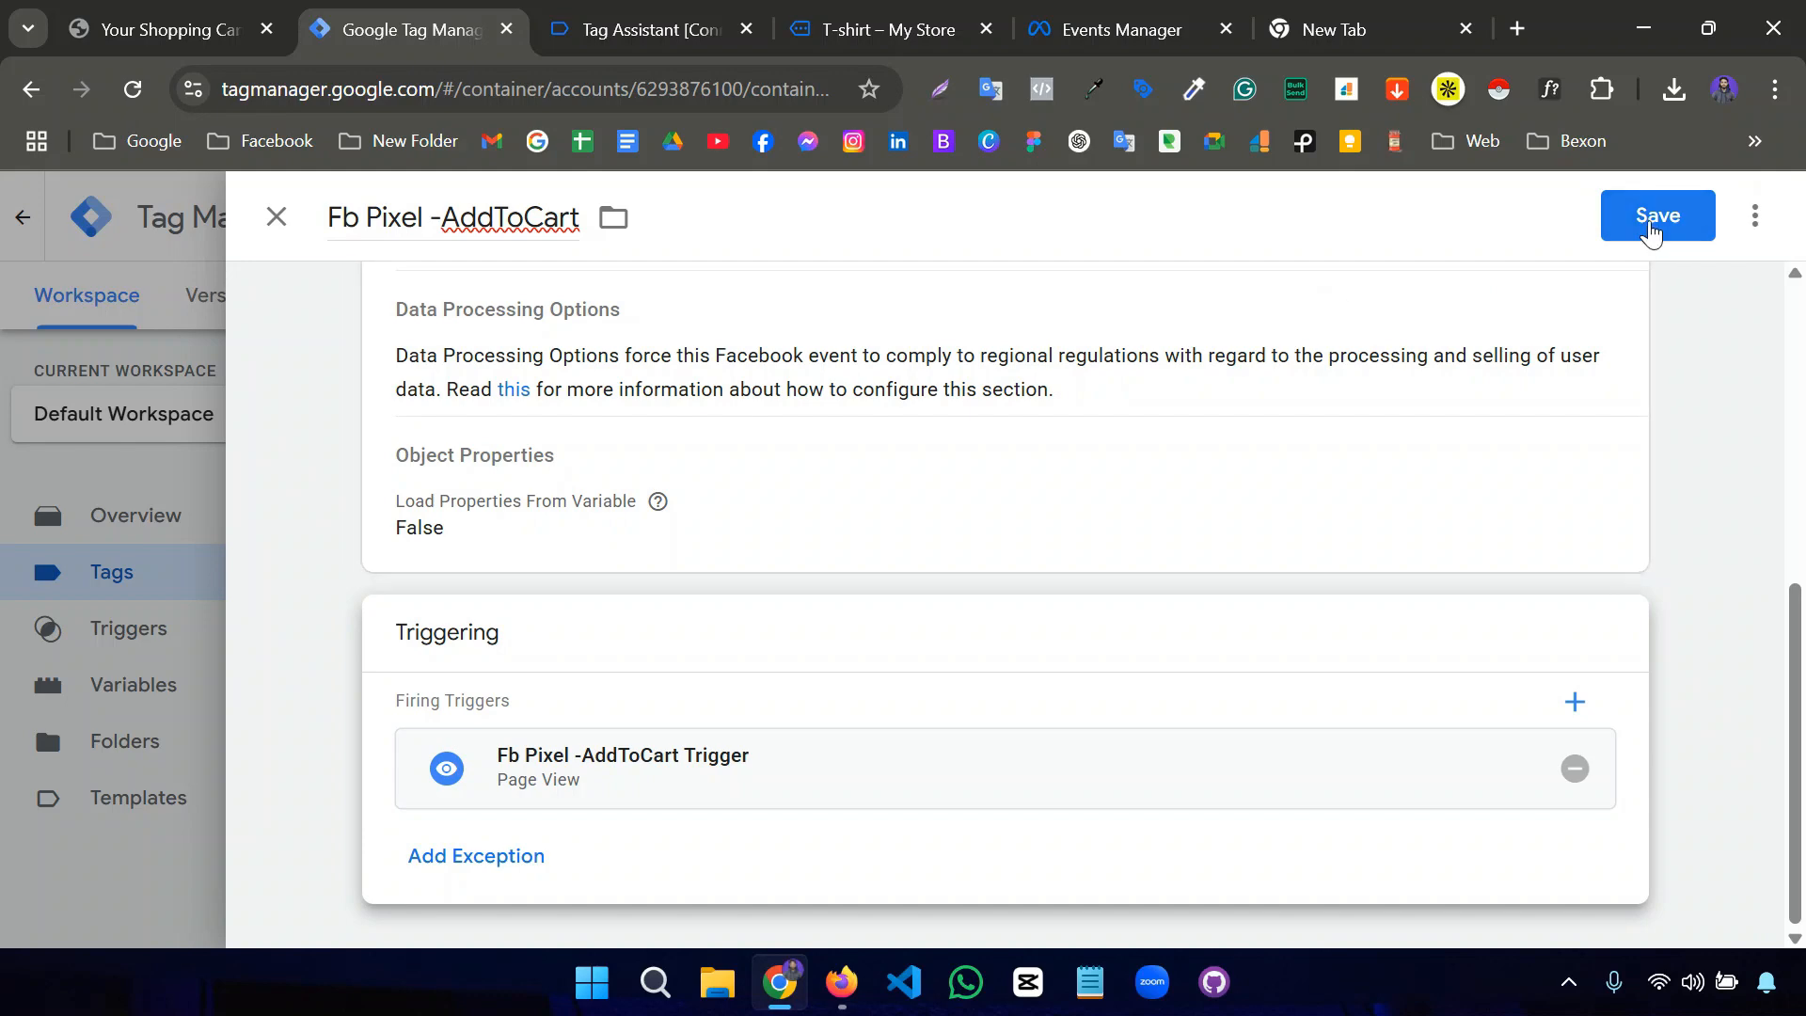
{"action": "left_click", "coordinate": [1652, 226]}
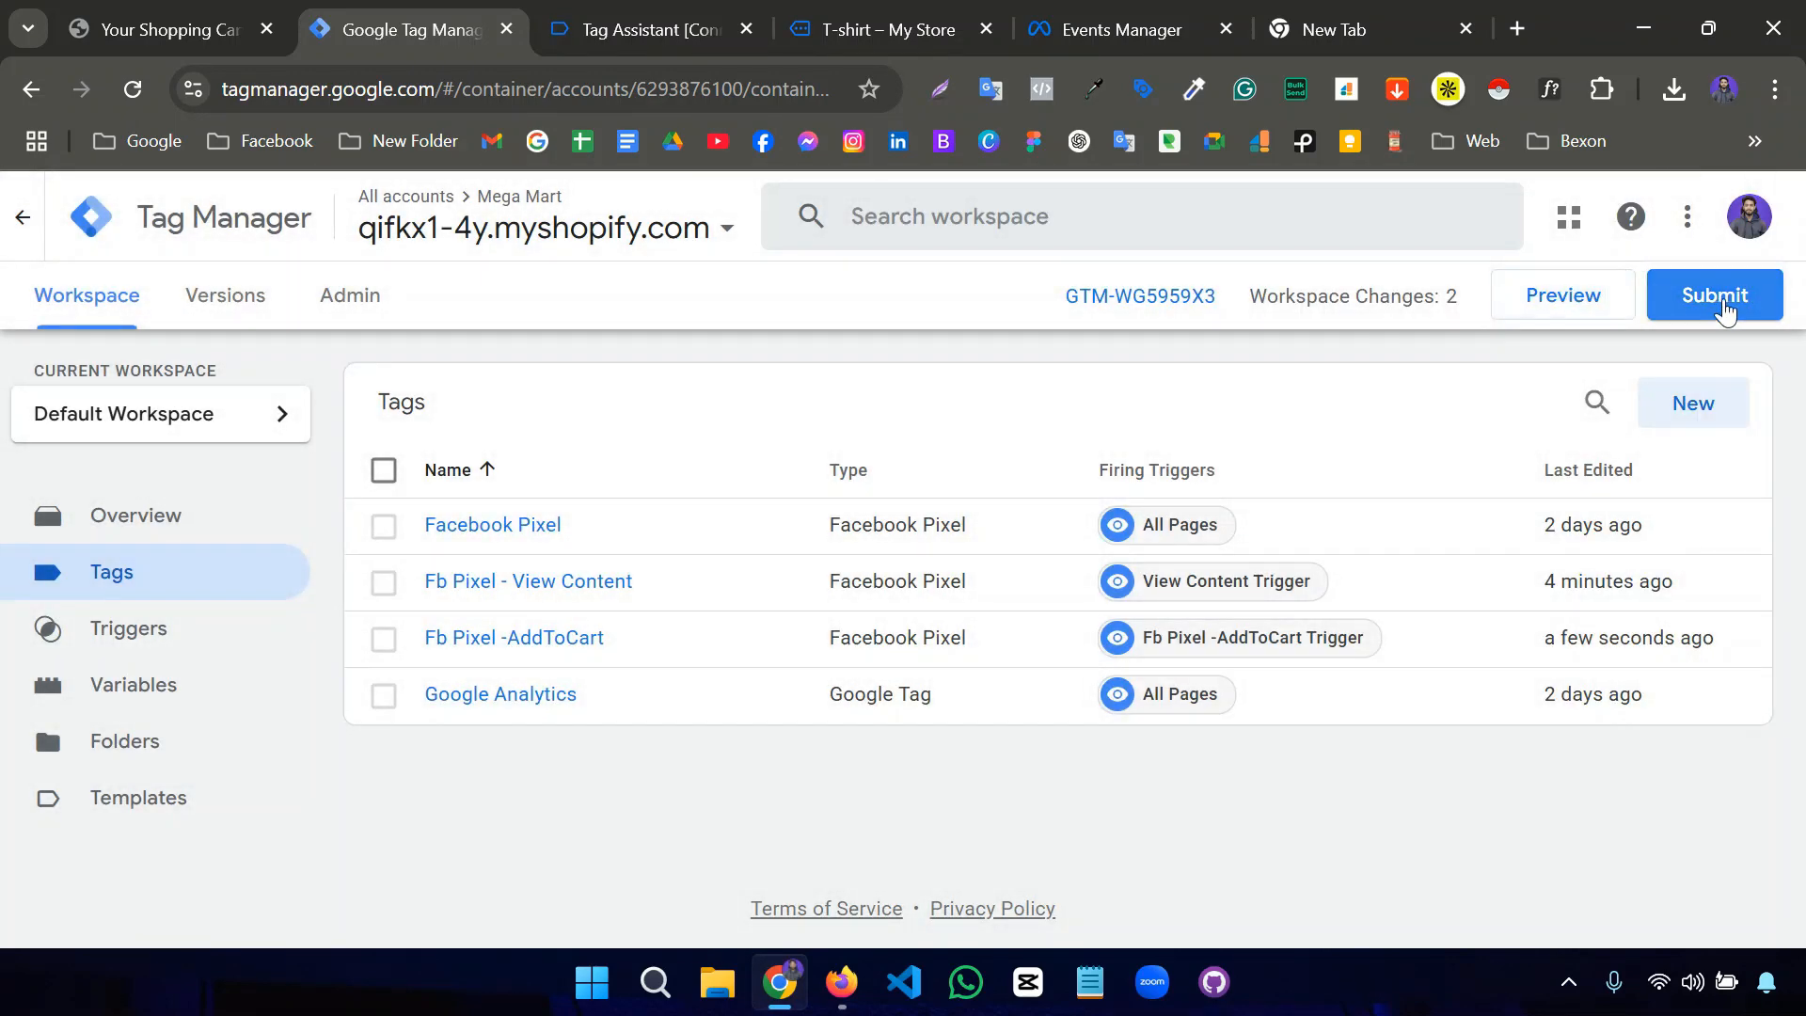
{"action": "left_click", "coordinate": [1724, 302]}
{"action": "left_click", "coordinate": [1665, 231]}
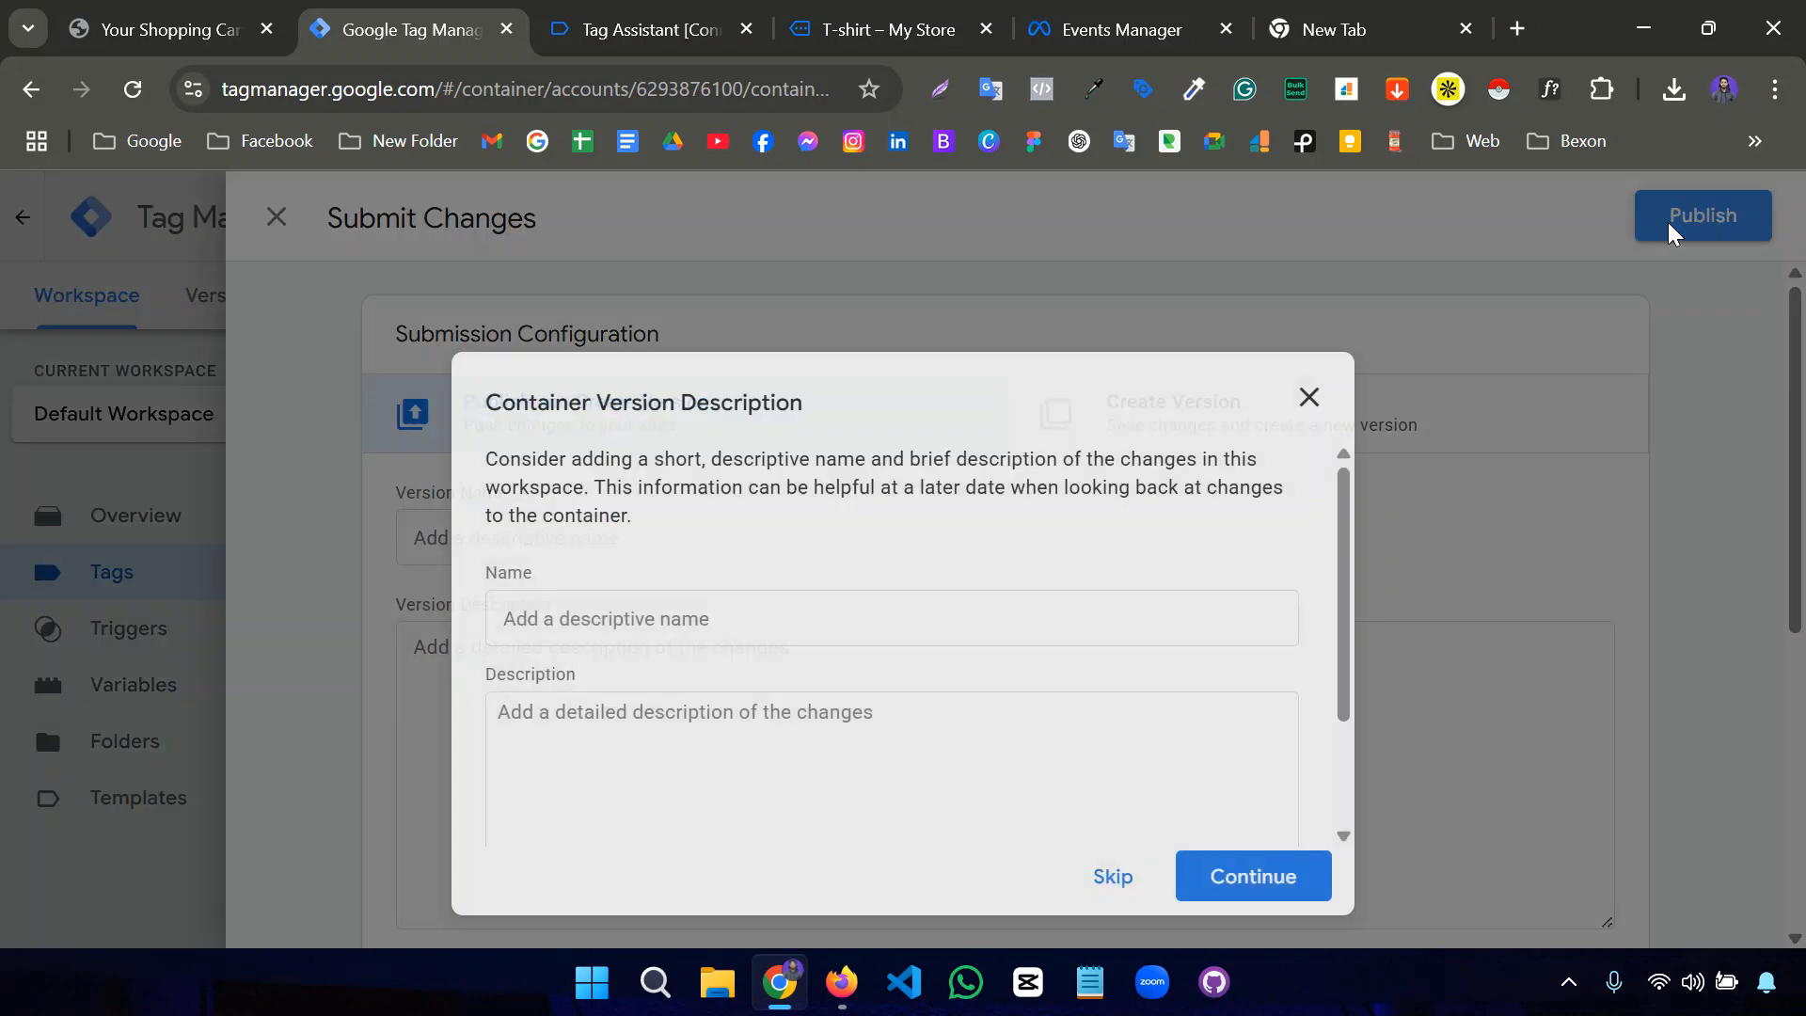
{"action": "left_click", "coordinate": [1111, 877]}
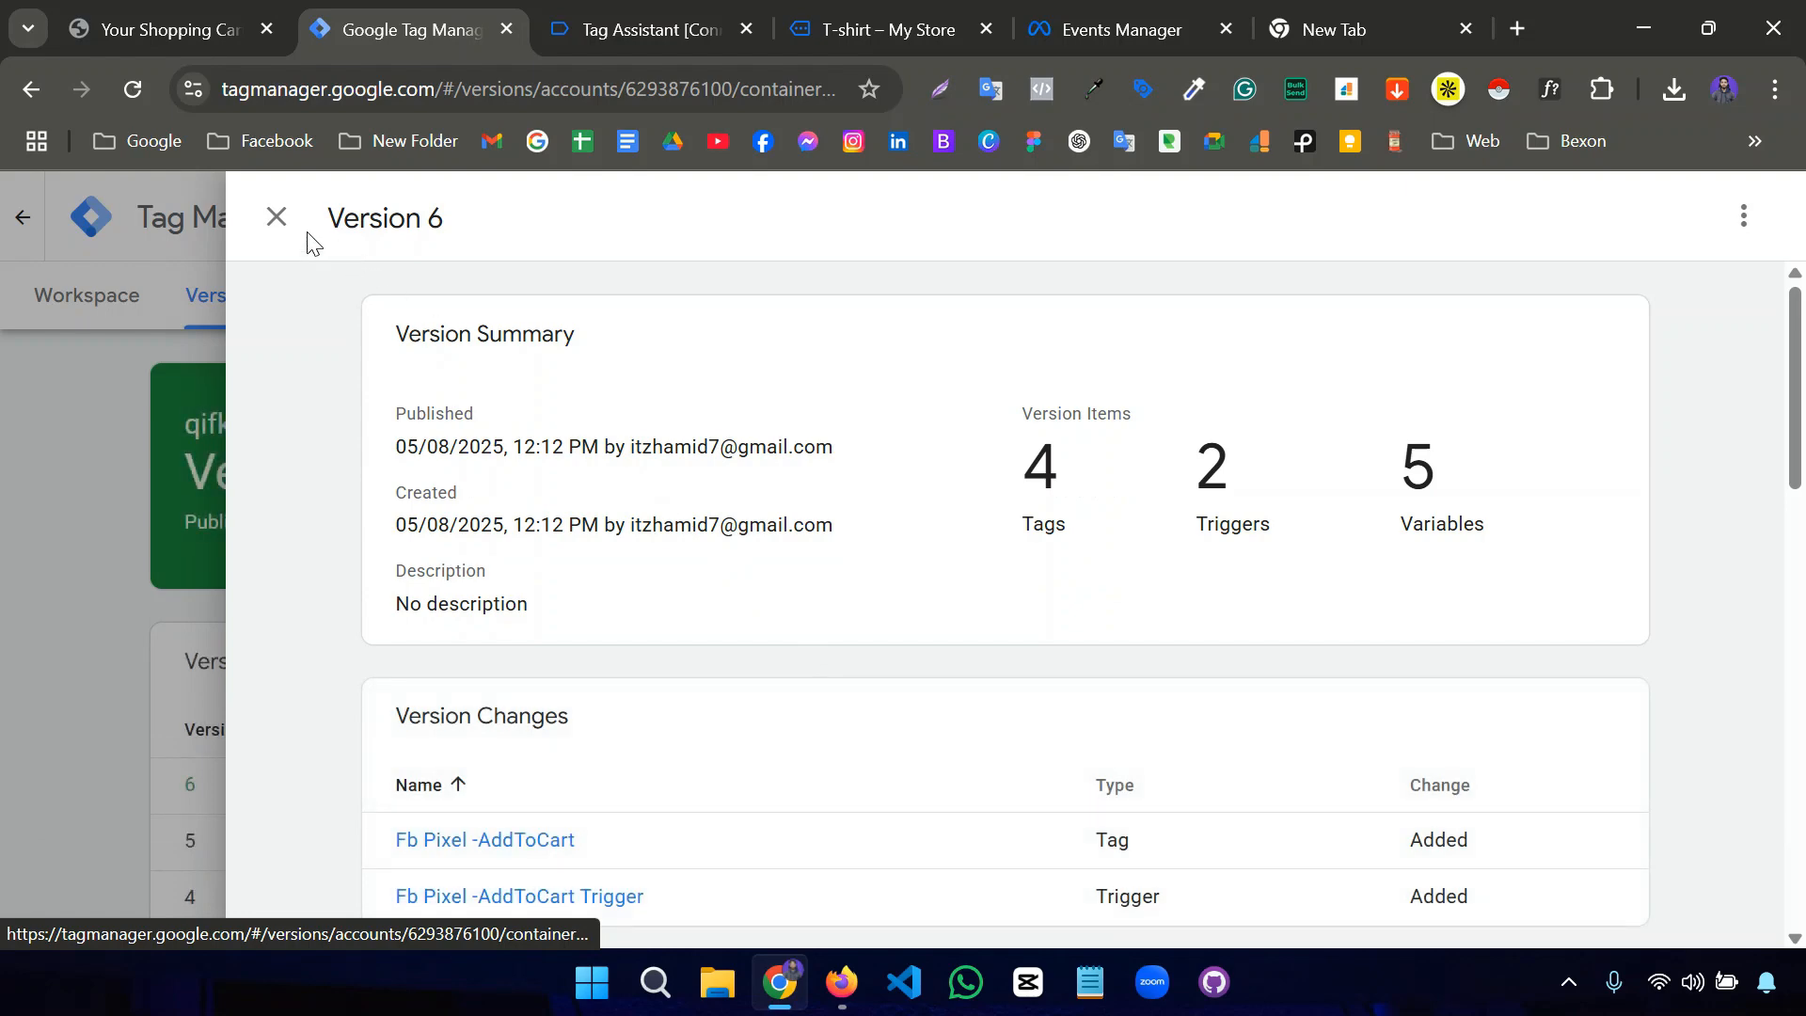
{"action": "left_click", "coordinate": [278, 218]}
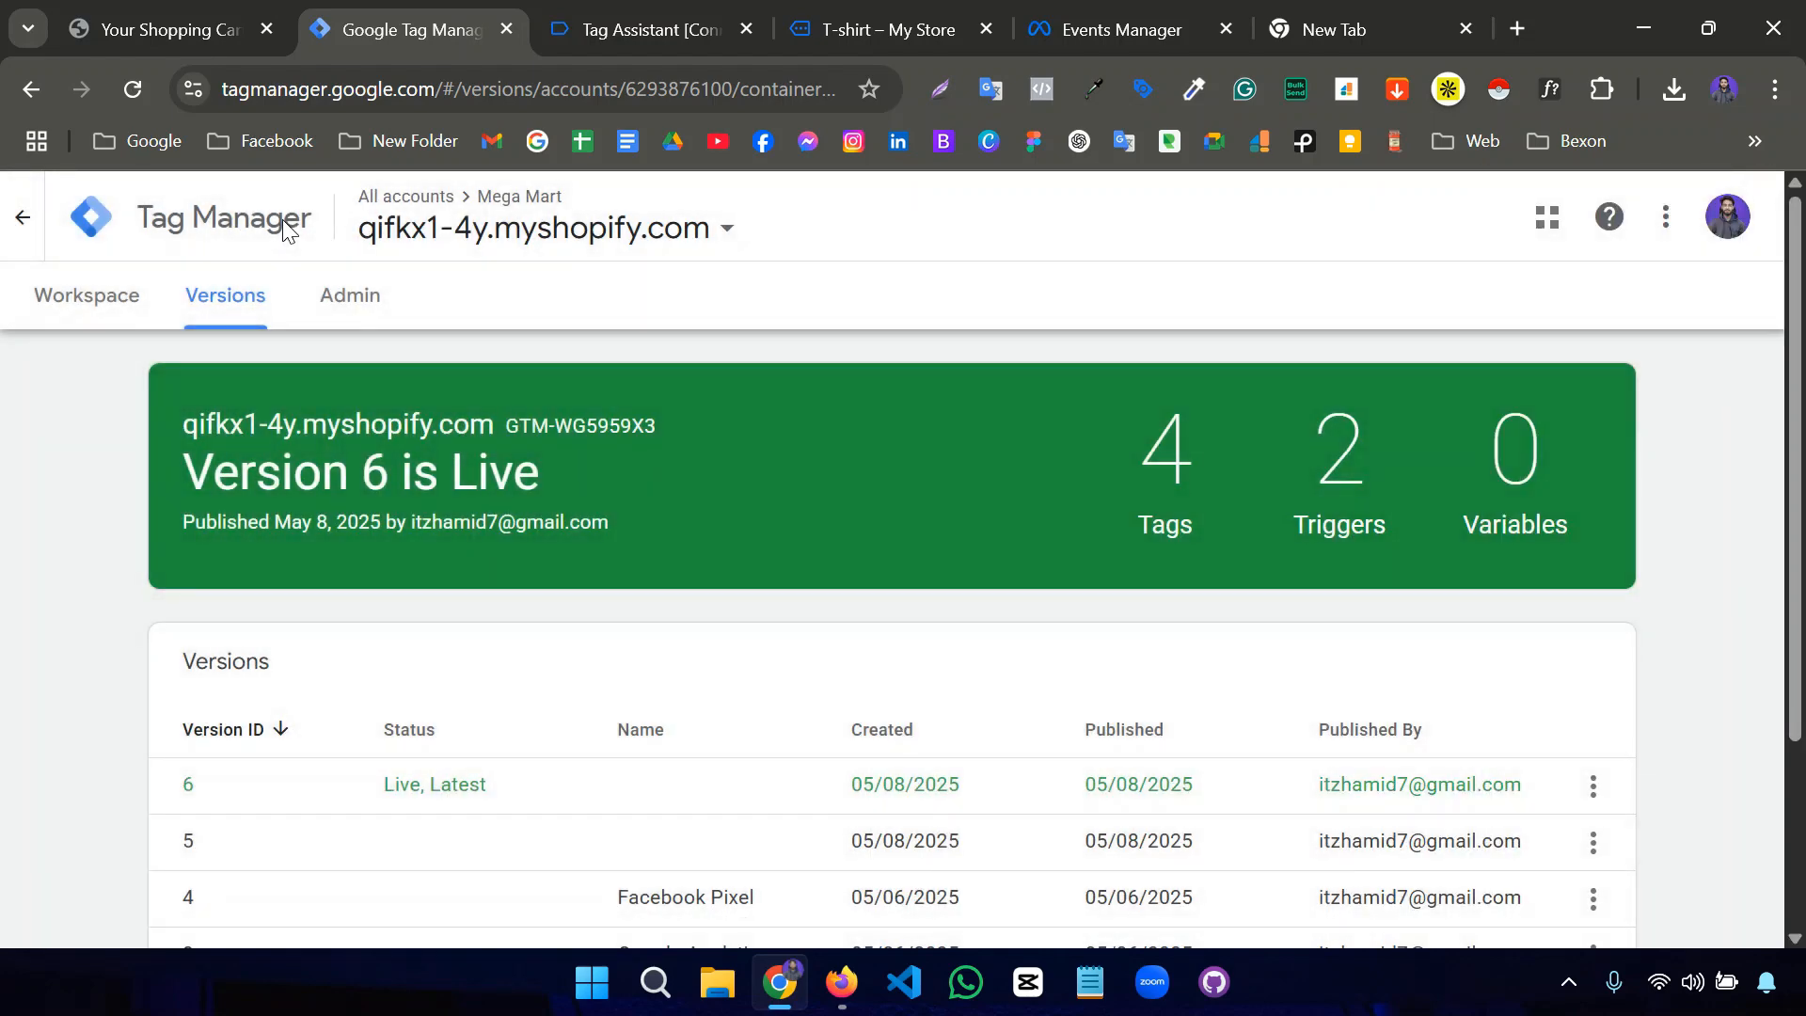
{"action": "left_click", "coordinate": [619, 30]}
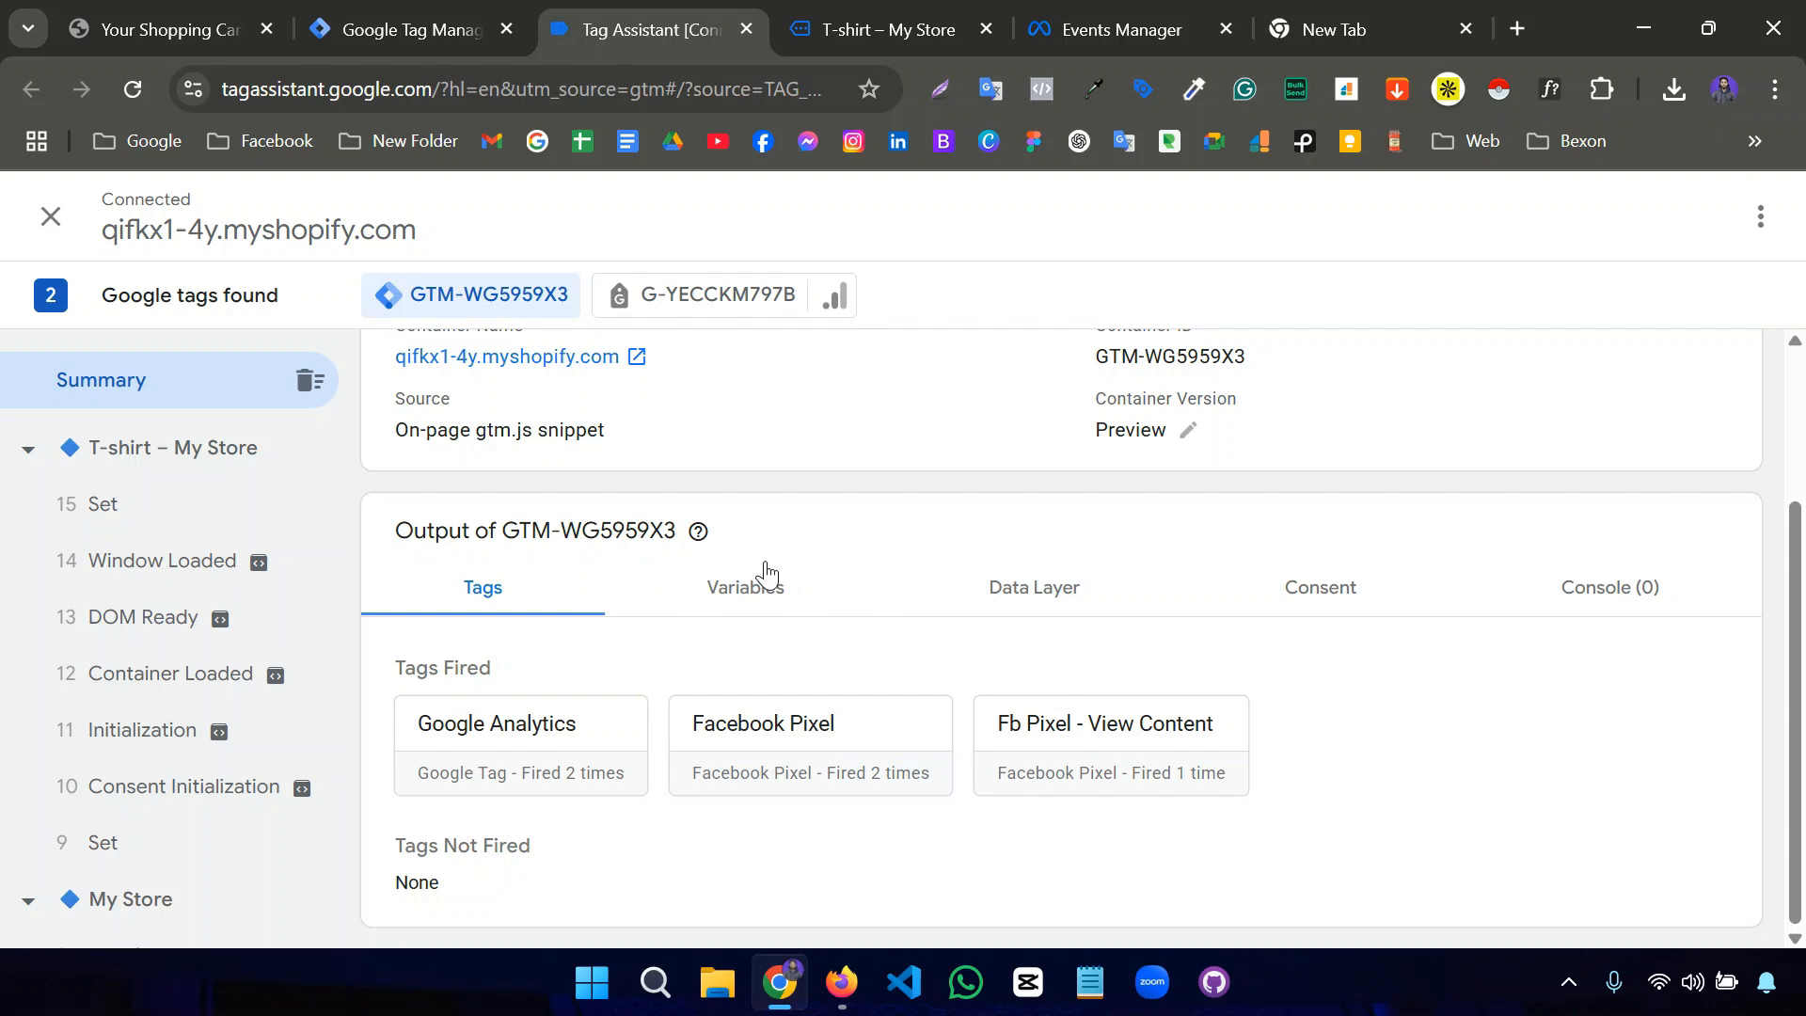
{"action": "left_click", "coordinate": [133, 89]}
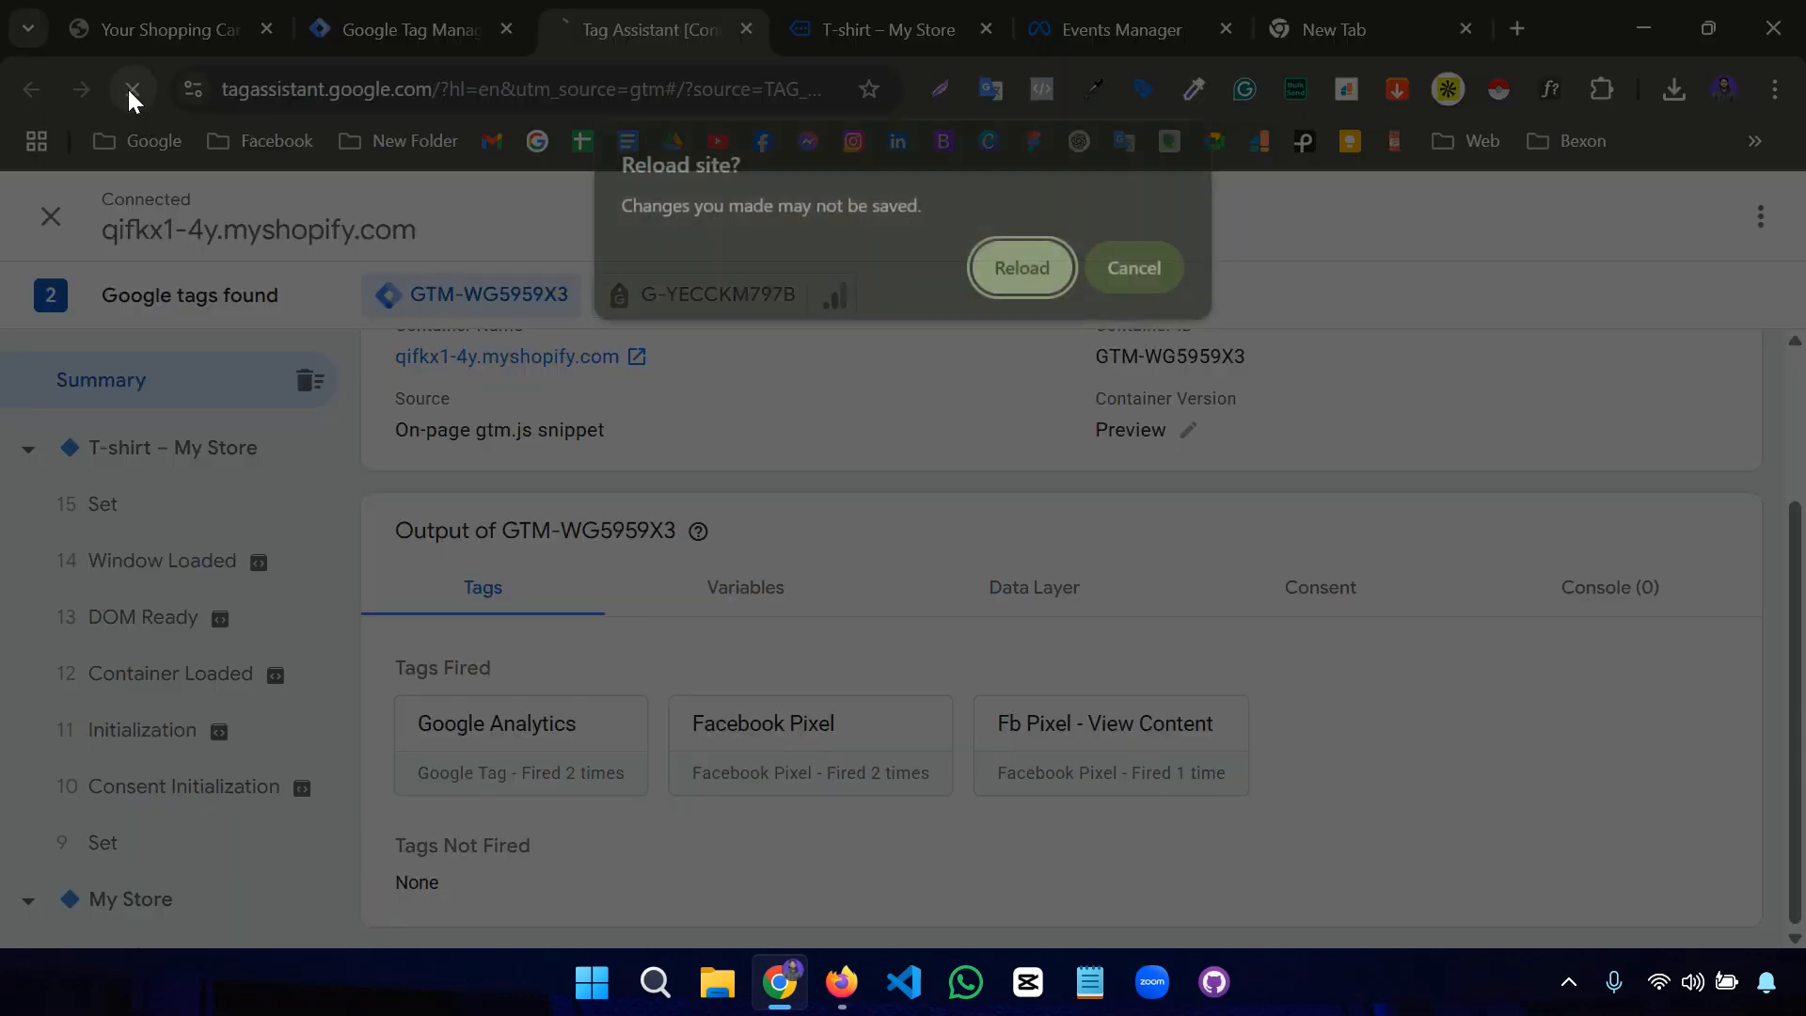
{"action": "left_click", "coordinate": [1021, 271]}
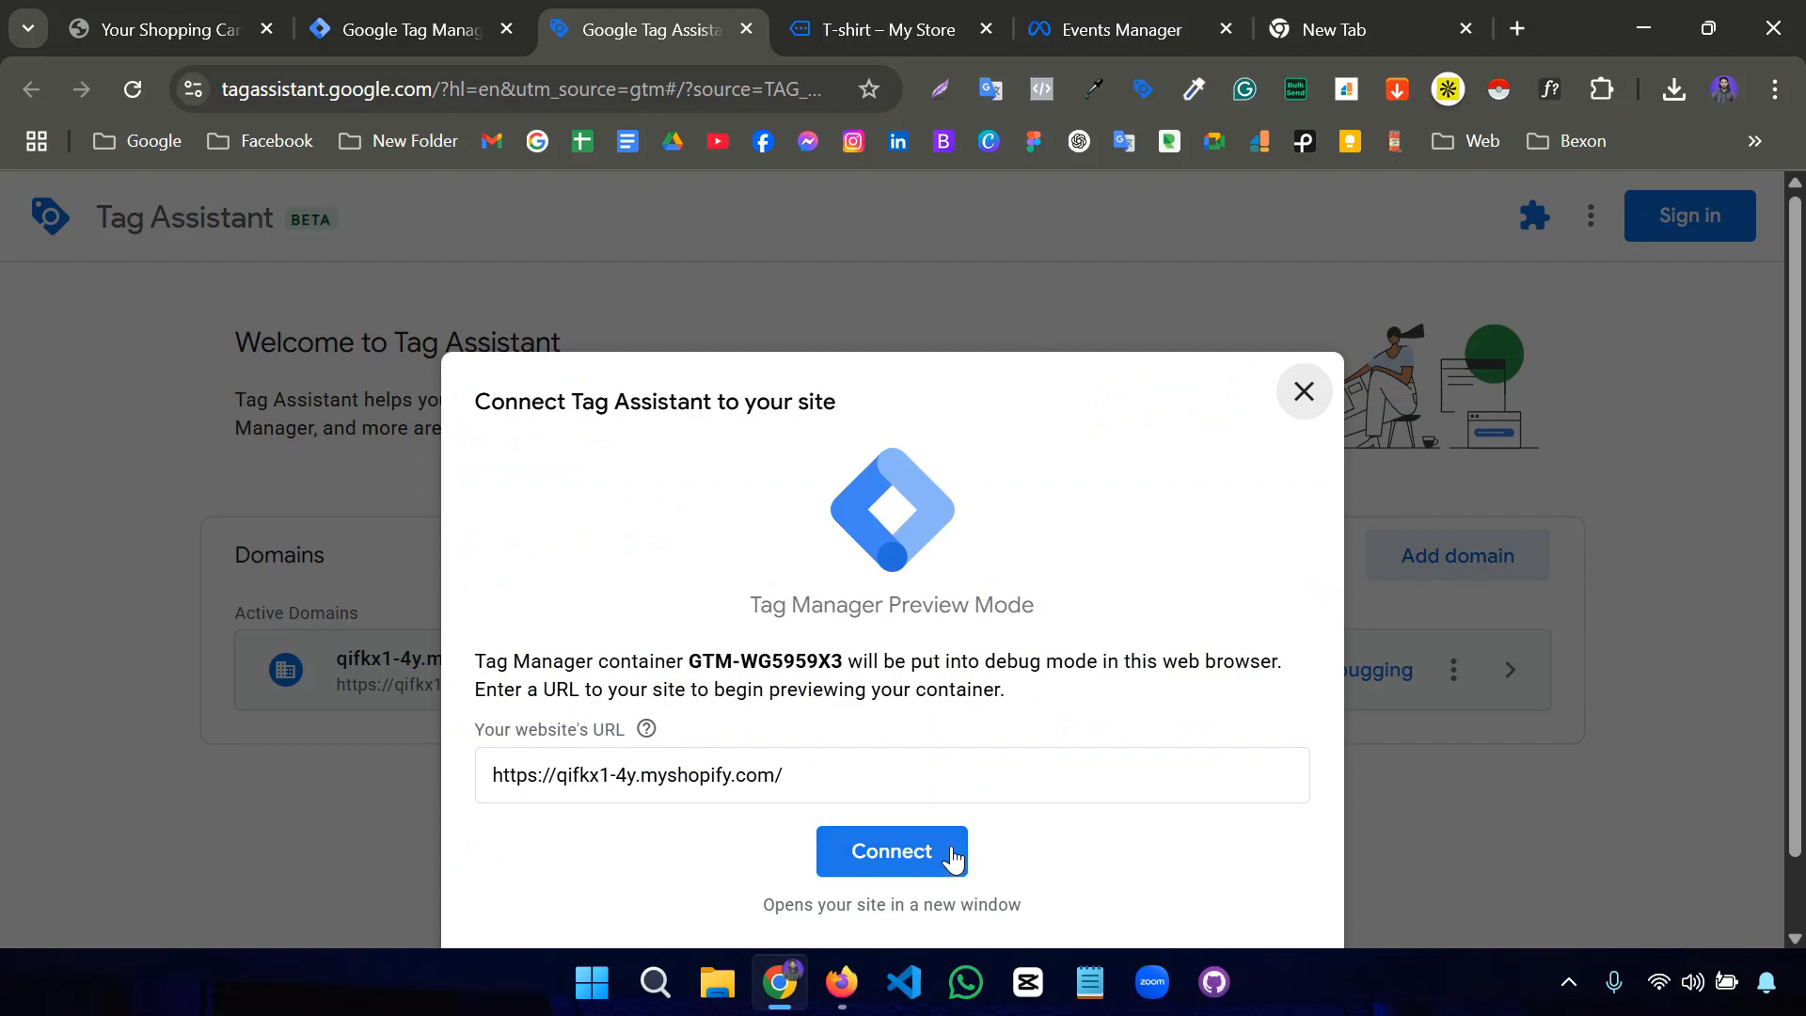
{"action": "left_click", "coordinate": [908, 870]}
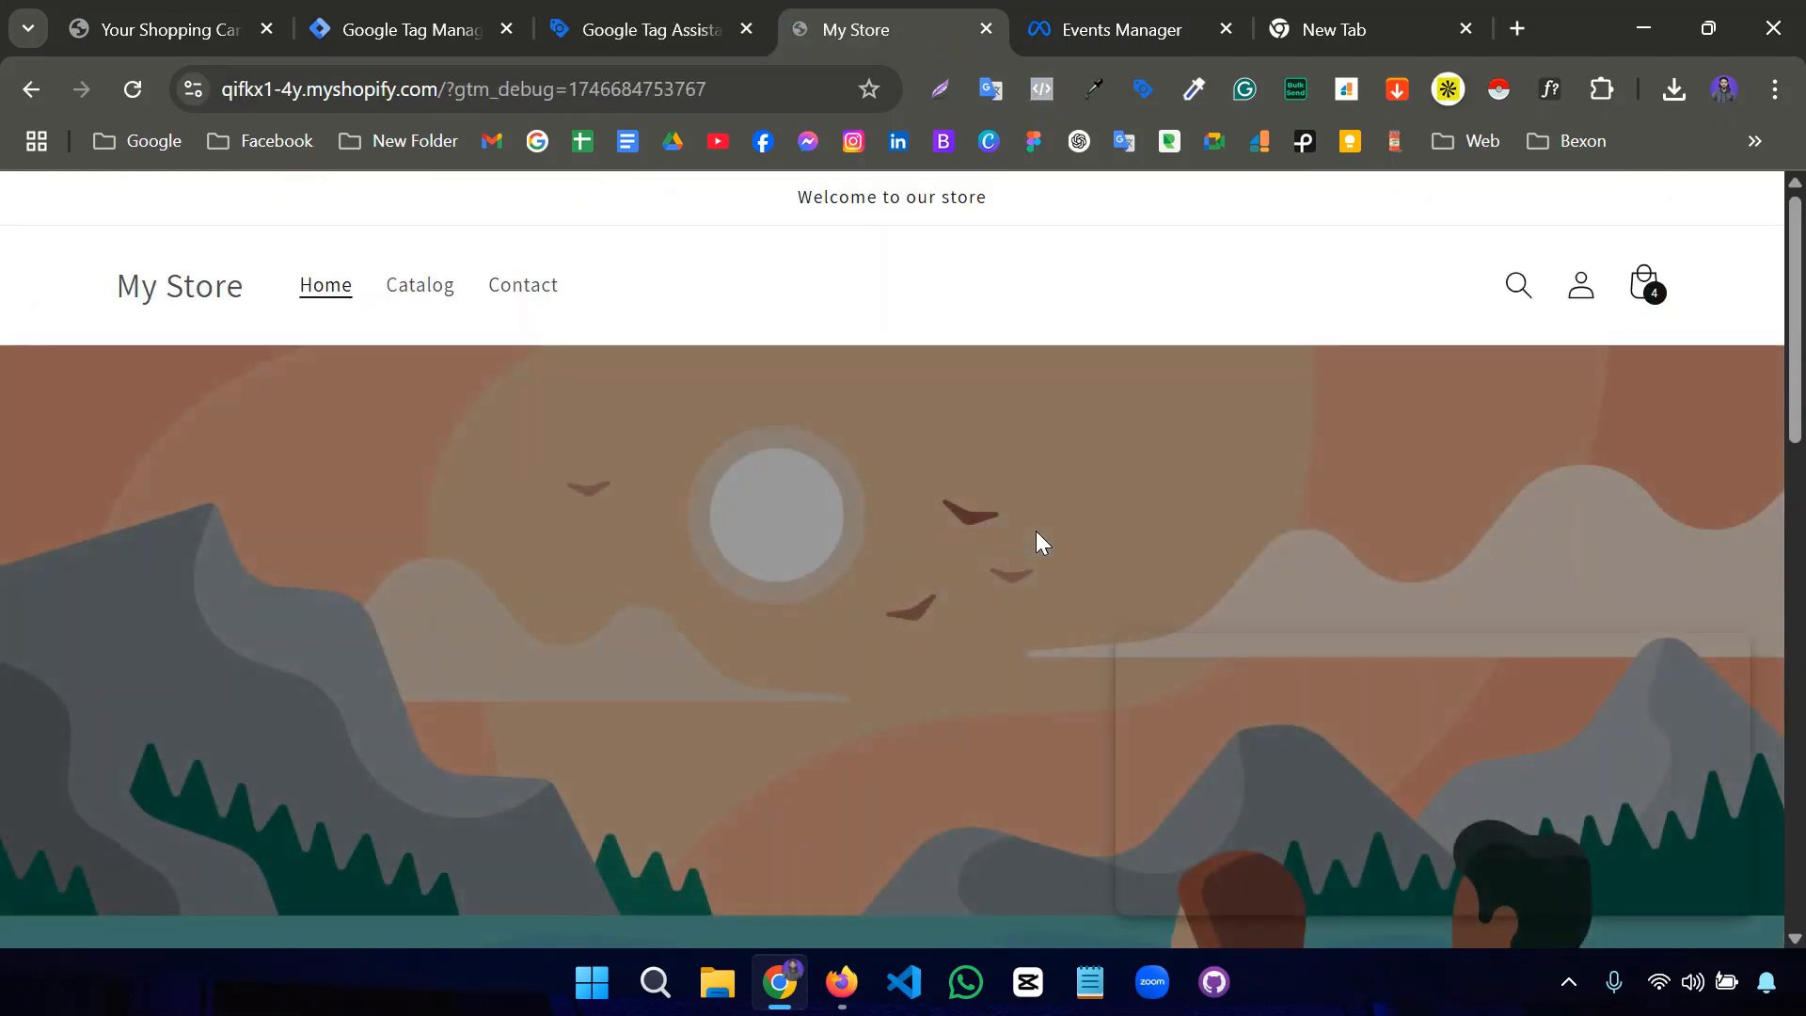
{"action": "left_click", "coordinate": [634, 13]}
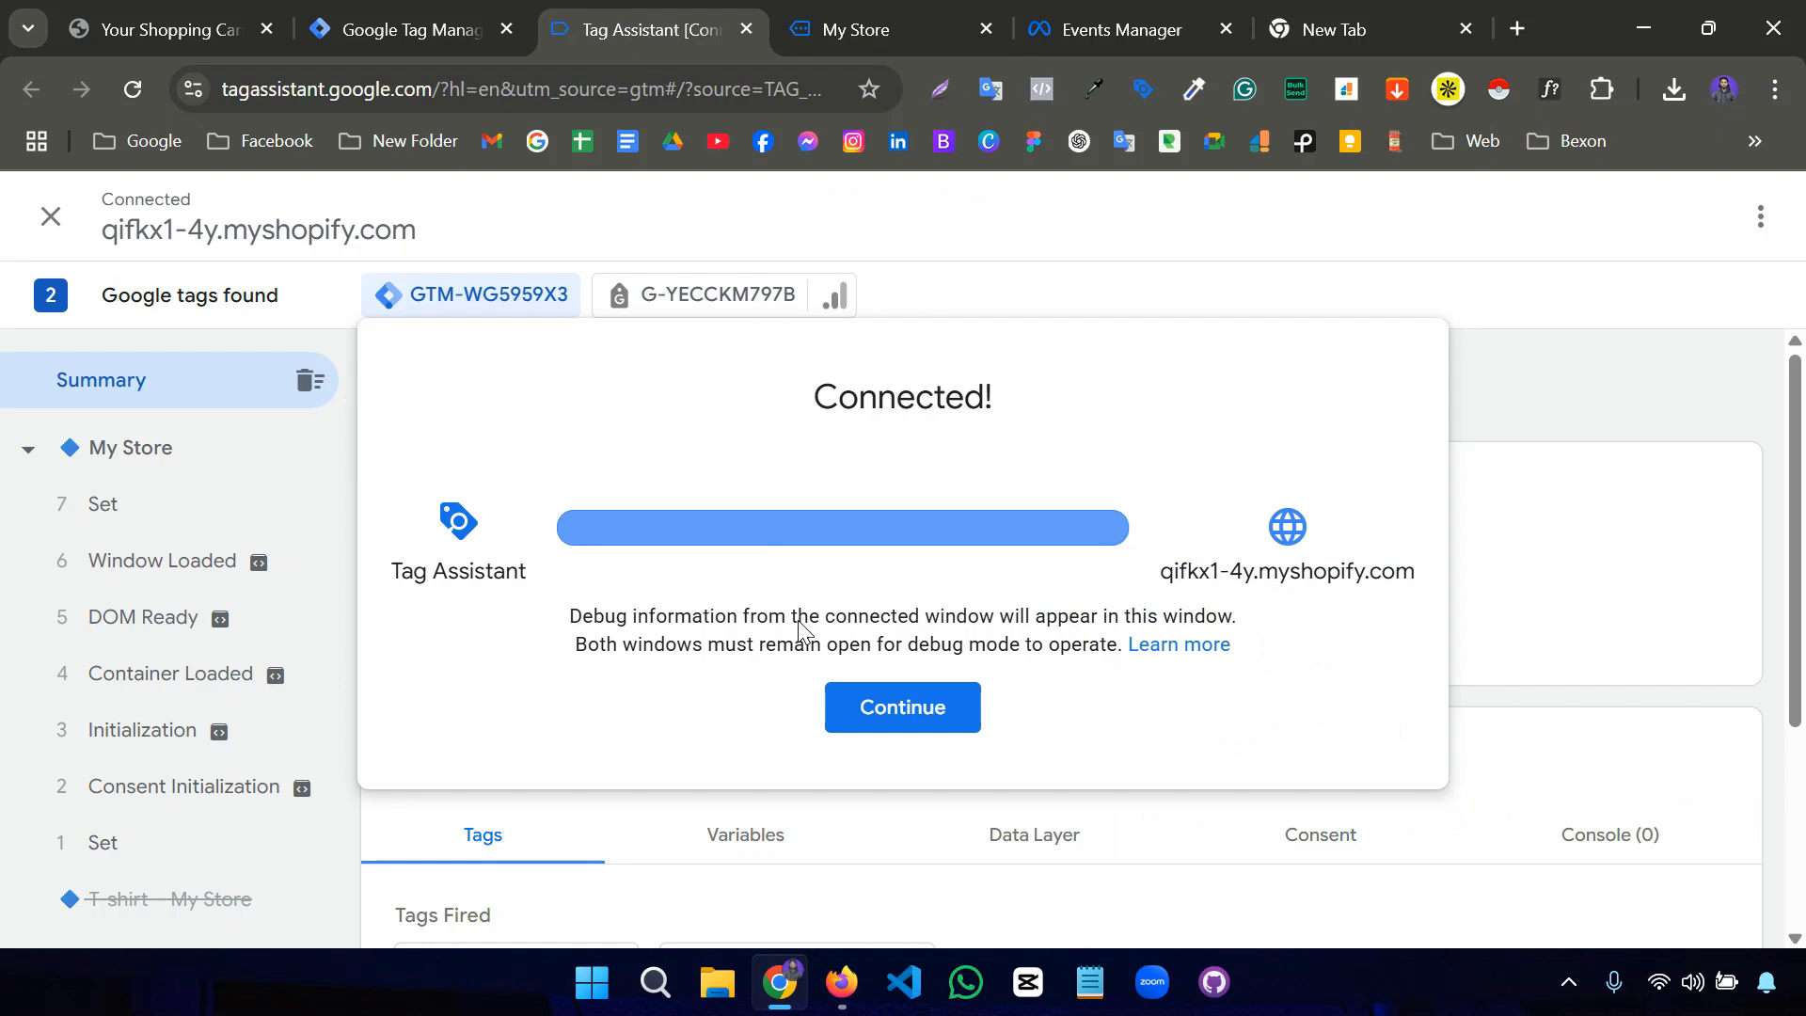
{"action": "left_click", "coordinate": [917, 708]}
{"action": "scroll", "coordinate": [919, 710], "scroll_direction": "down", "scroll_amount": 3}
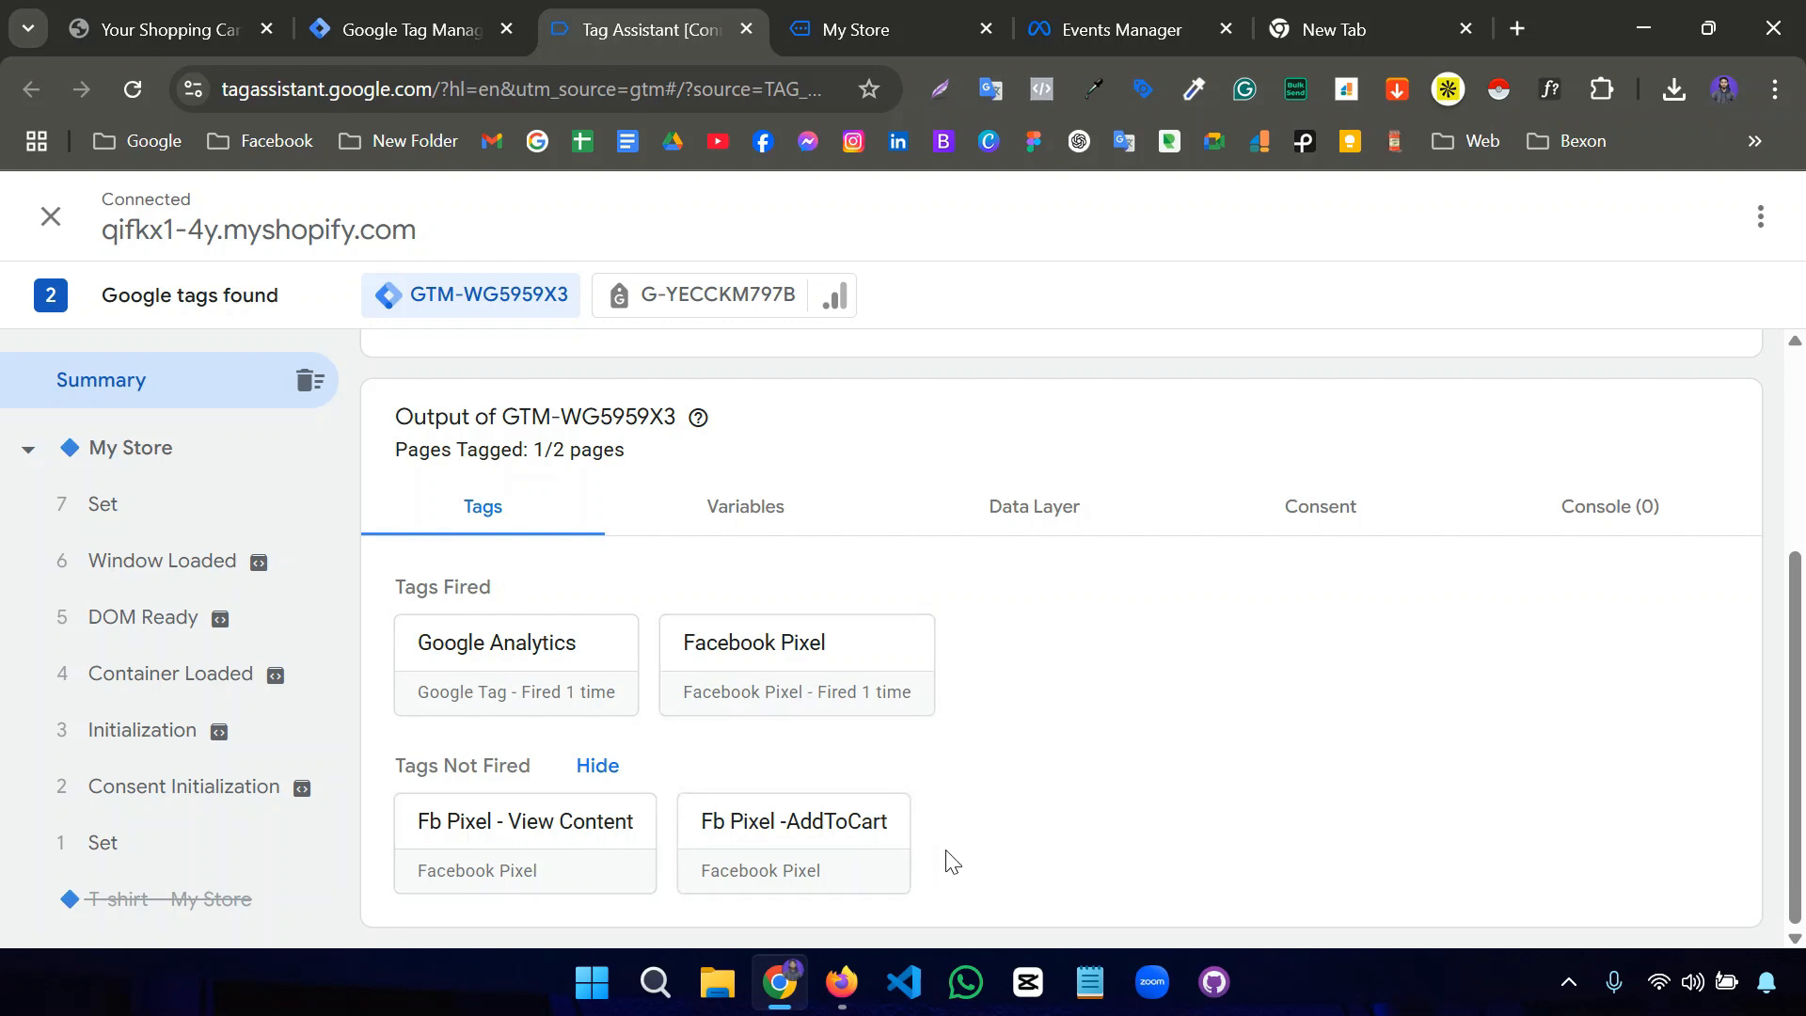
Open the T-shirt product page in the connected store and check in Tag Assistant whether the Fb Pixel - View Content tag fires.
{"action": "left_click", "coordinate": [888, 27]}
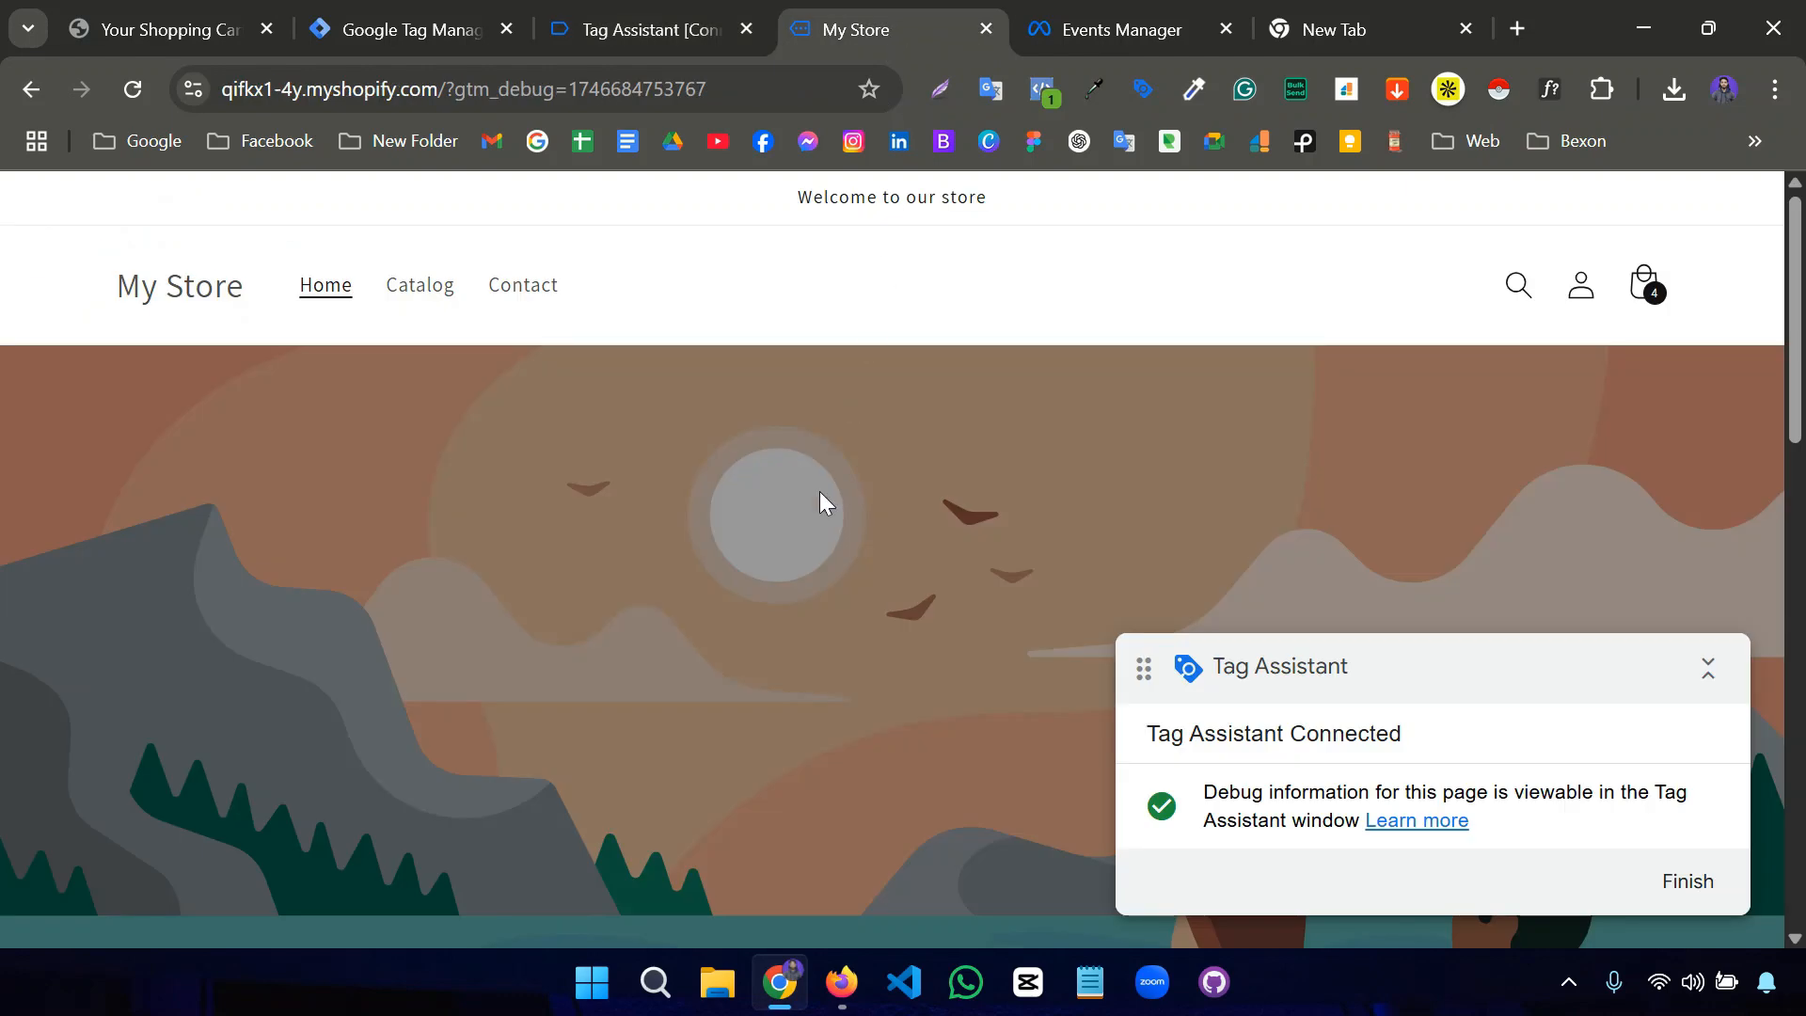
{"action": "scroll", "coordinate": [820, 497], "scroll_direction": "down", "scroll_amount": 10}
{"action": "scroll", "coordinate": [734, 598], "scroll_direction": "down", "scroll_amount": 3}
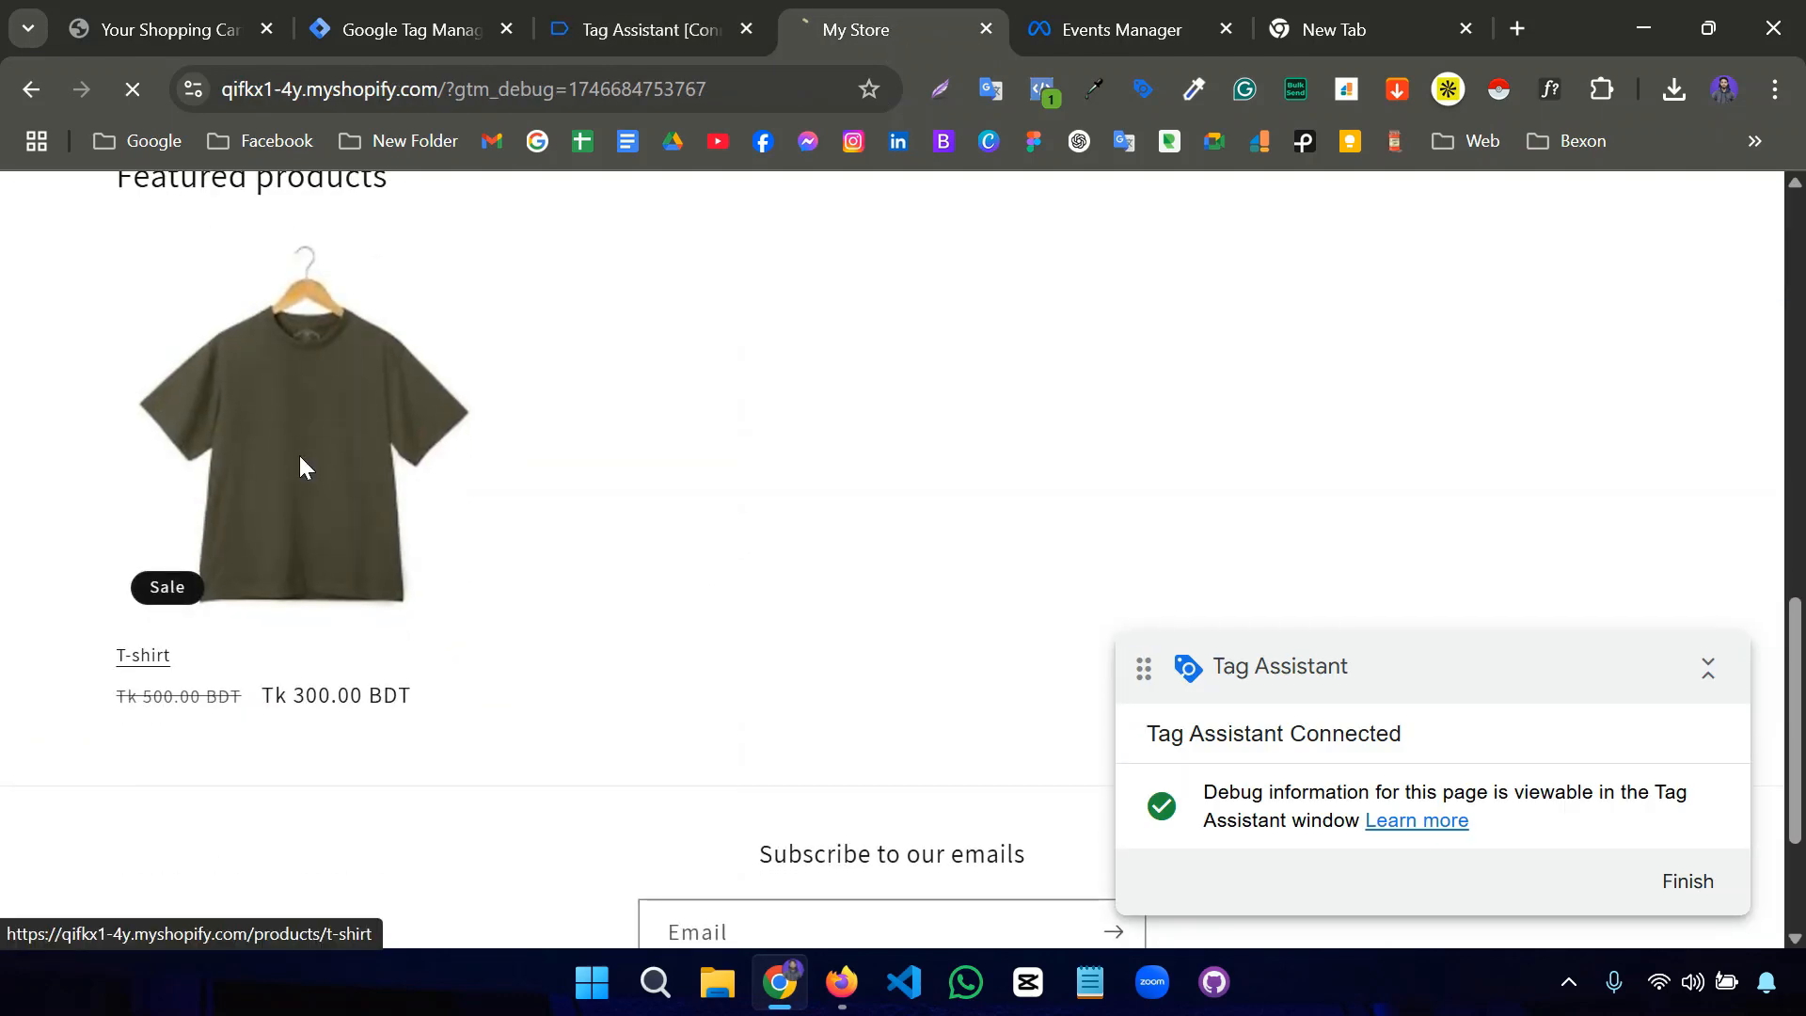
{"action": "left_click", "coordinate": [300, 467]}
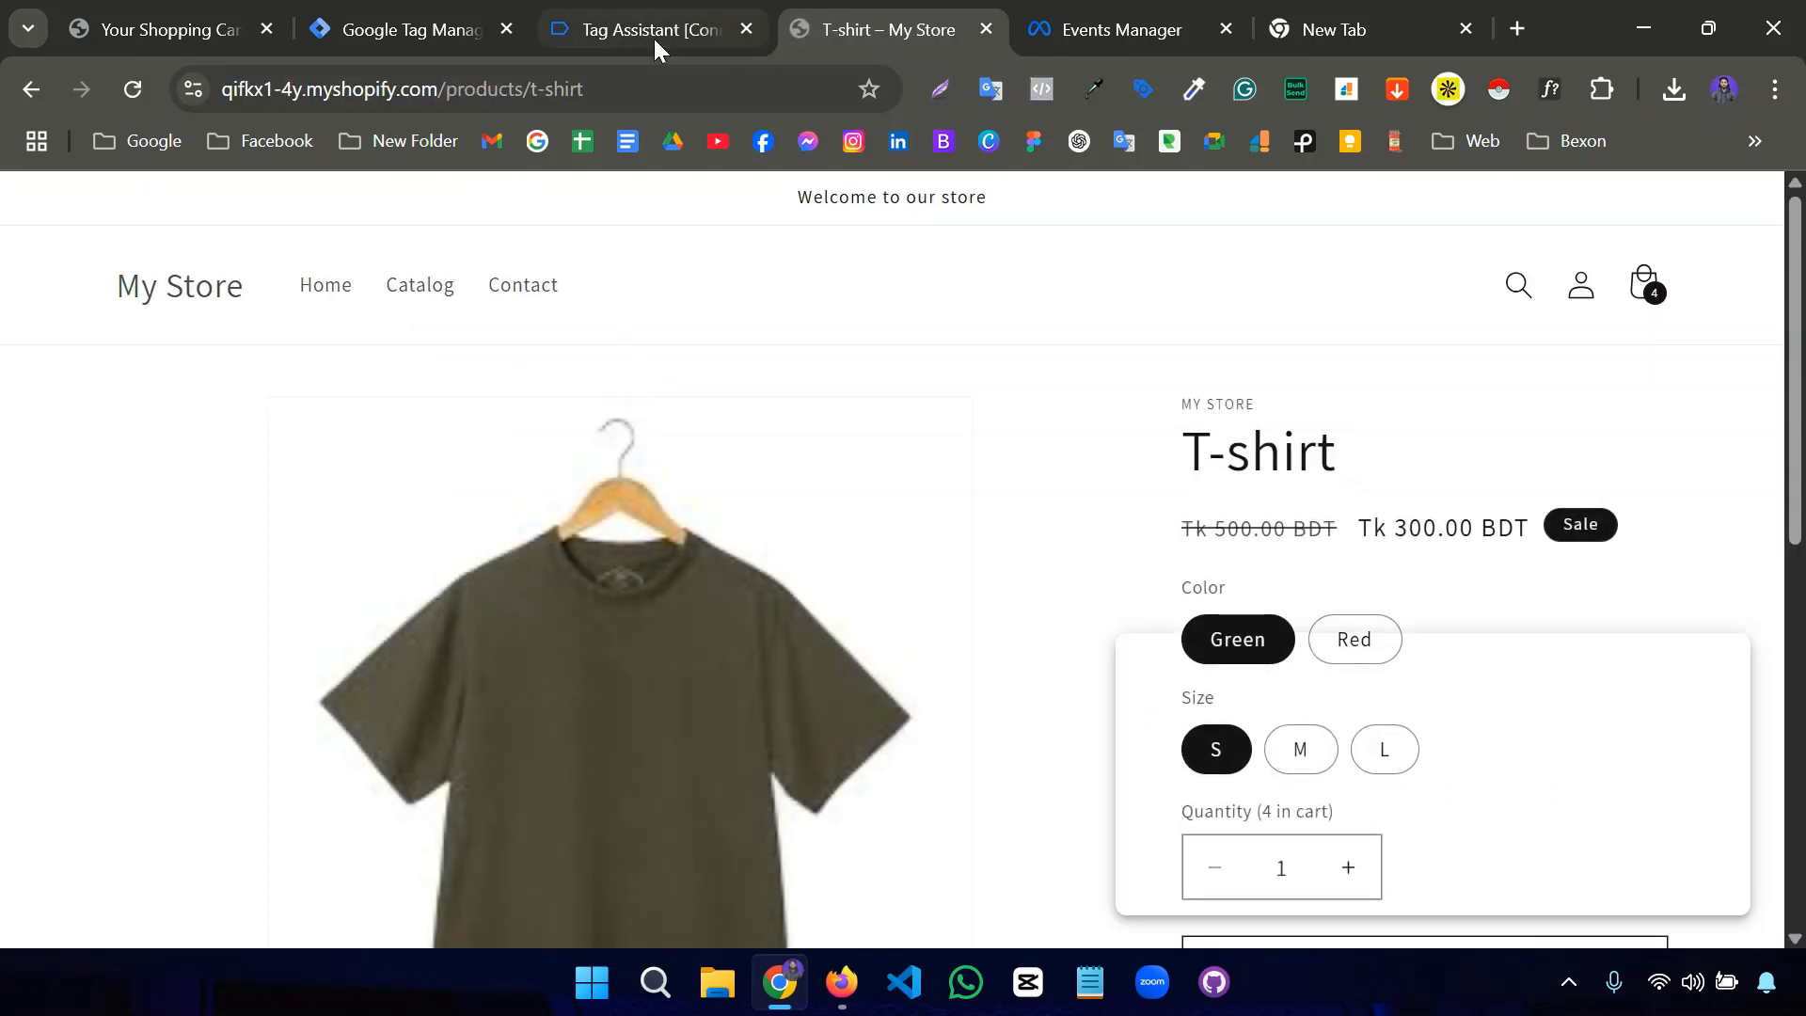
{"action": "left_click", "coordinate": [652, 32]}
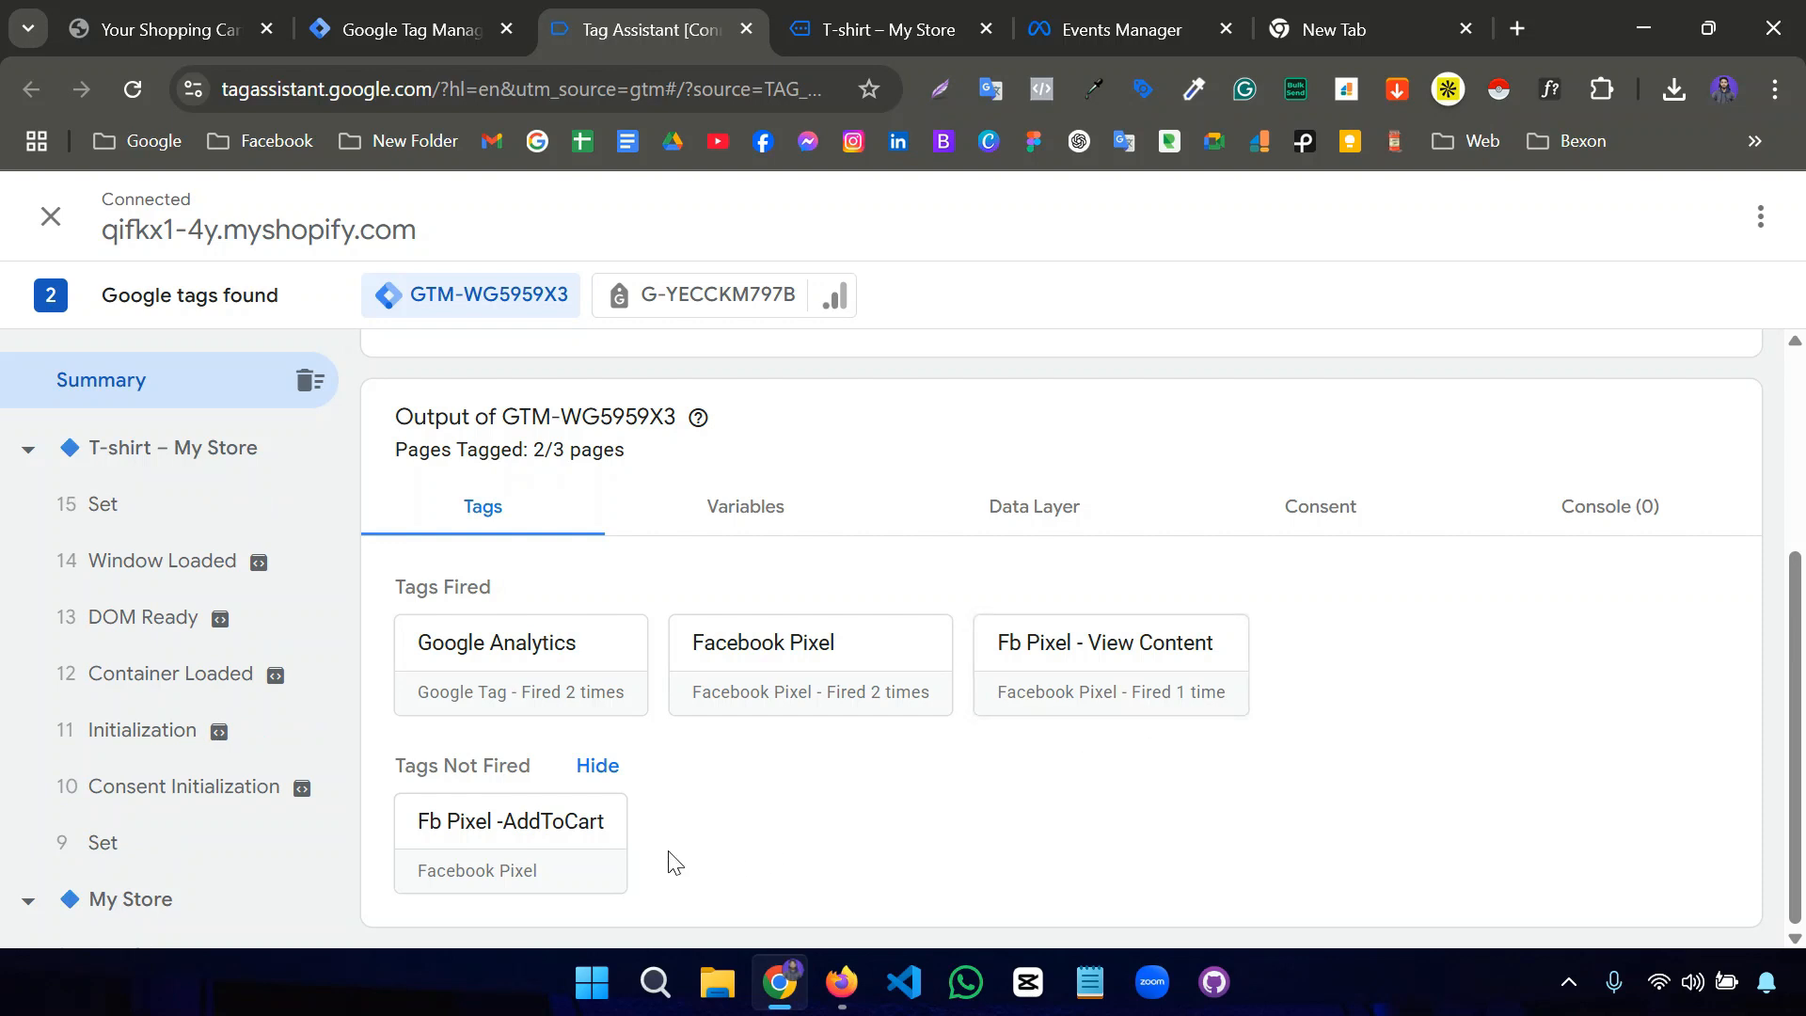
Open the store's cart page and check in Tag Assistant whether the Fb Pixel -AddToCart tag fires.
{"action": "left_click", "coordinate": [913, 30]}
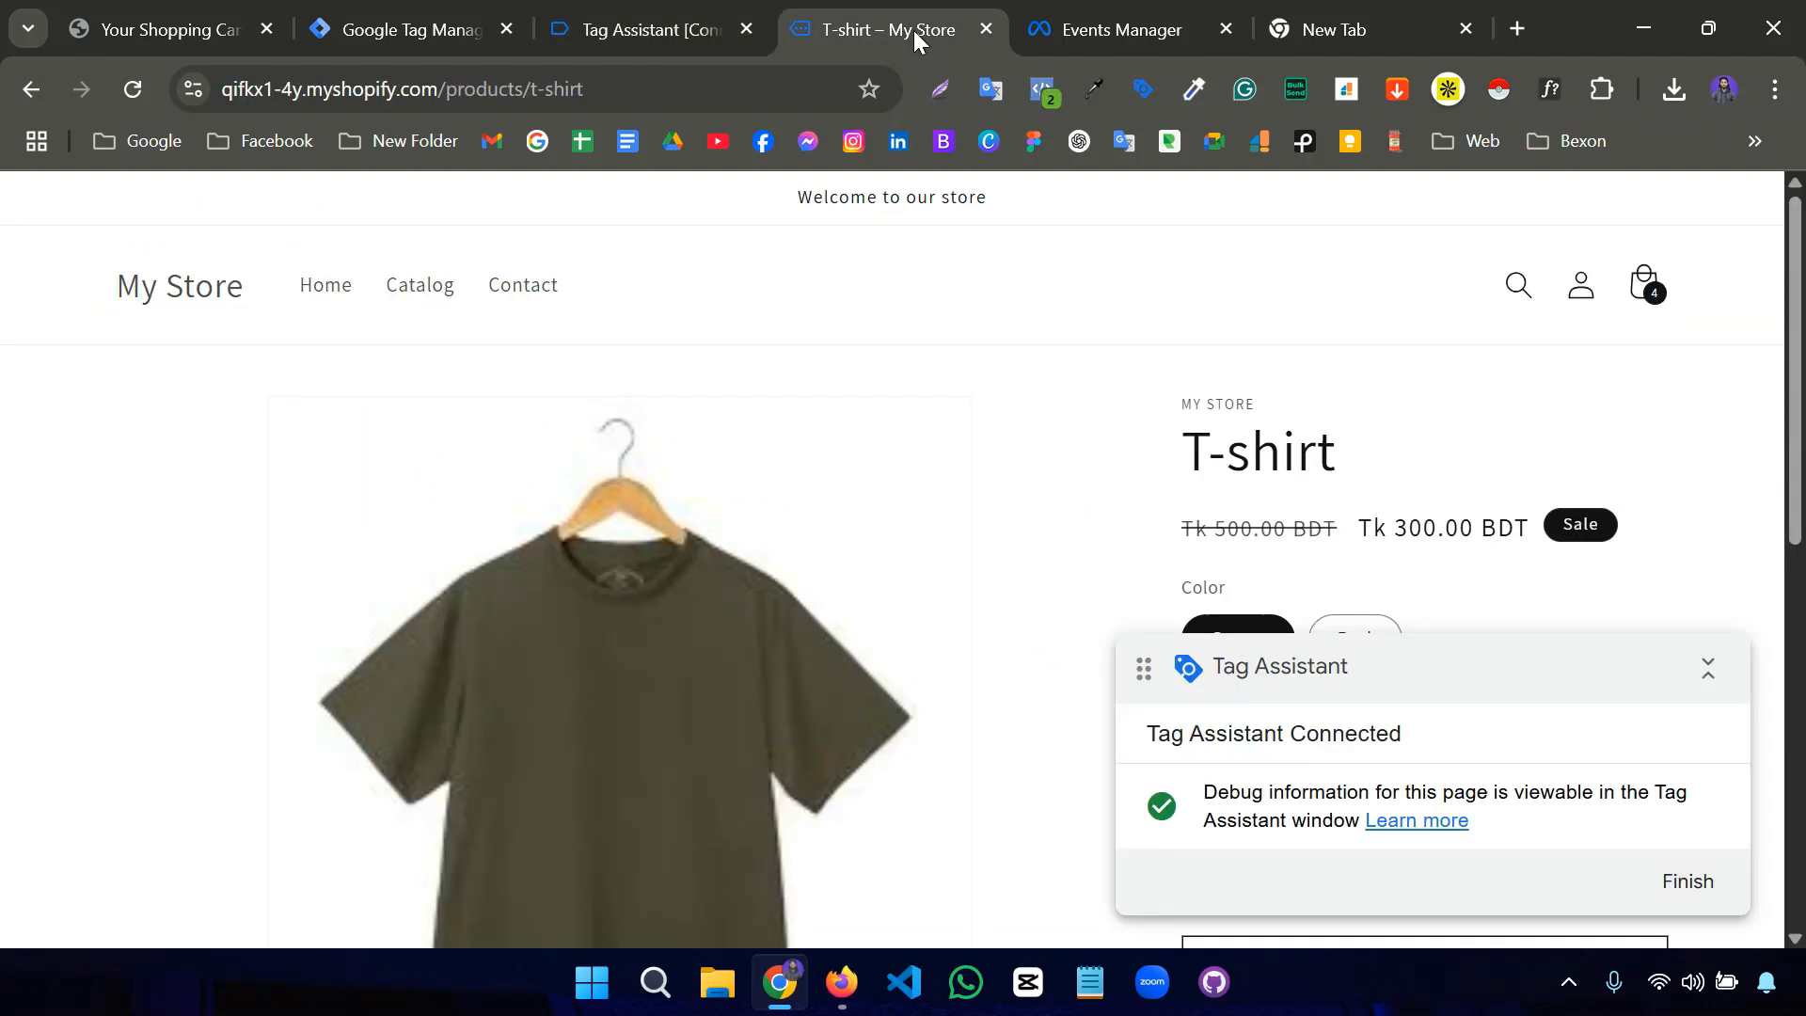
{"action": "left_click", "coordinate": [1655, 301]}
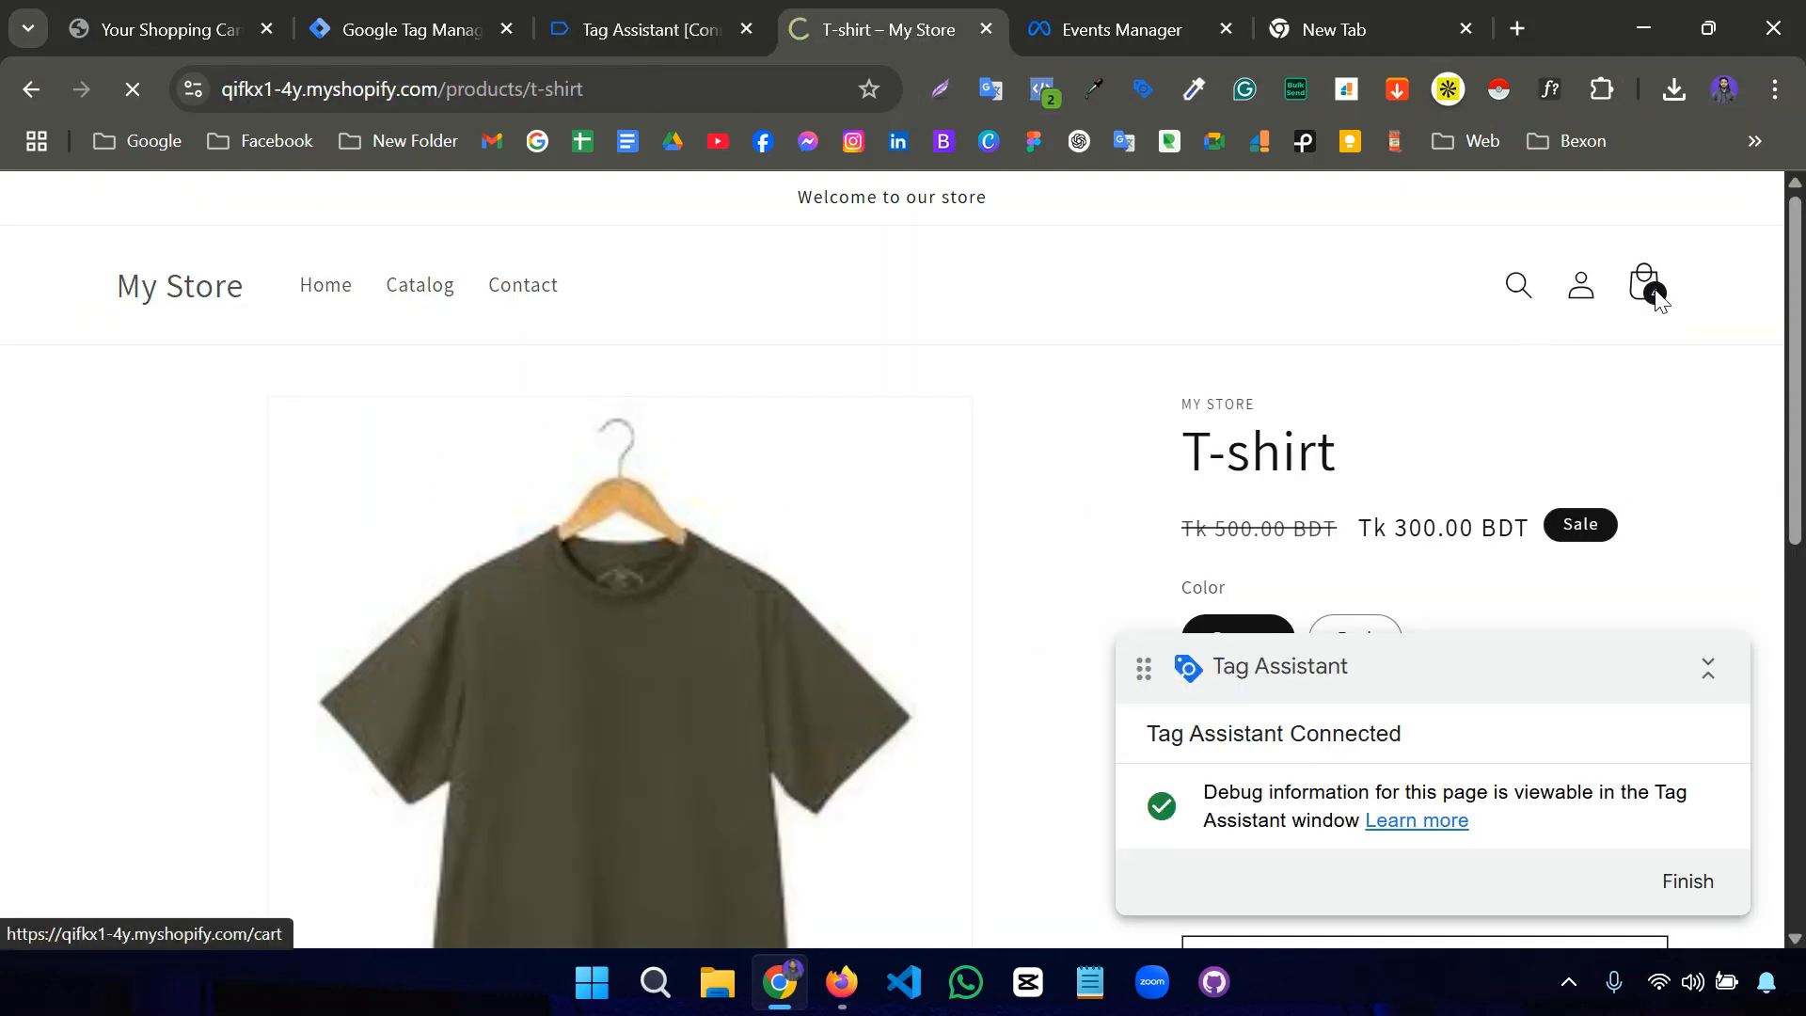
{"action": "left_click", "coordinate": [625, 25]}
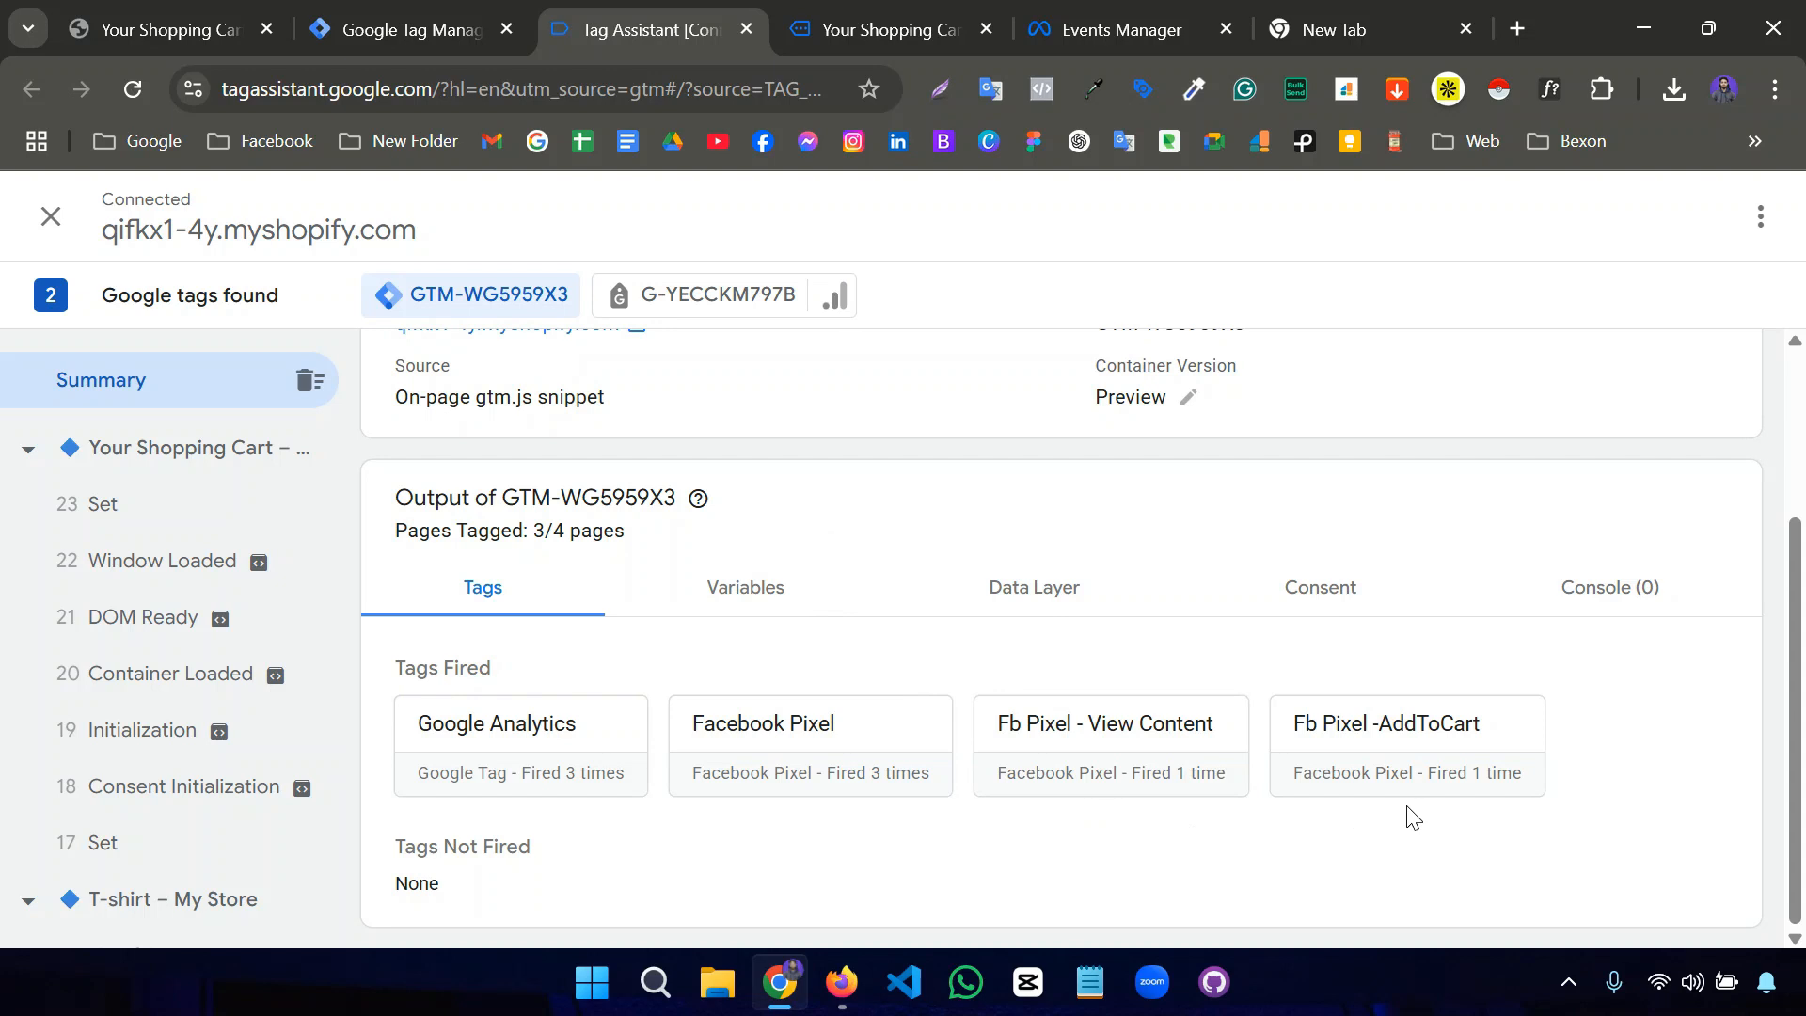
Switch to Meta Events Manager, review the Mega Mart Pixel's event overview, and open its Test events page.
{"action": "key", "text": "alt+Tab"}
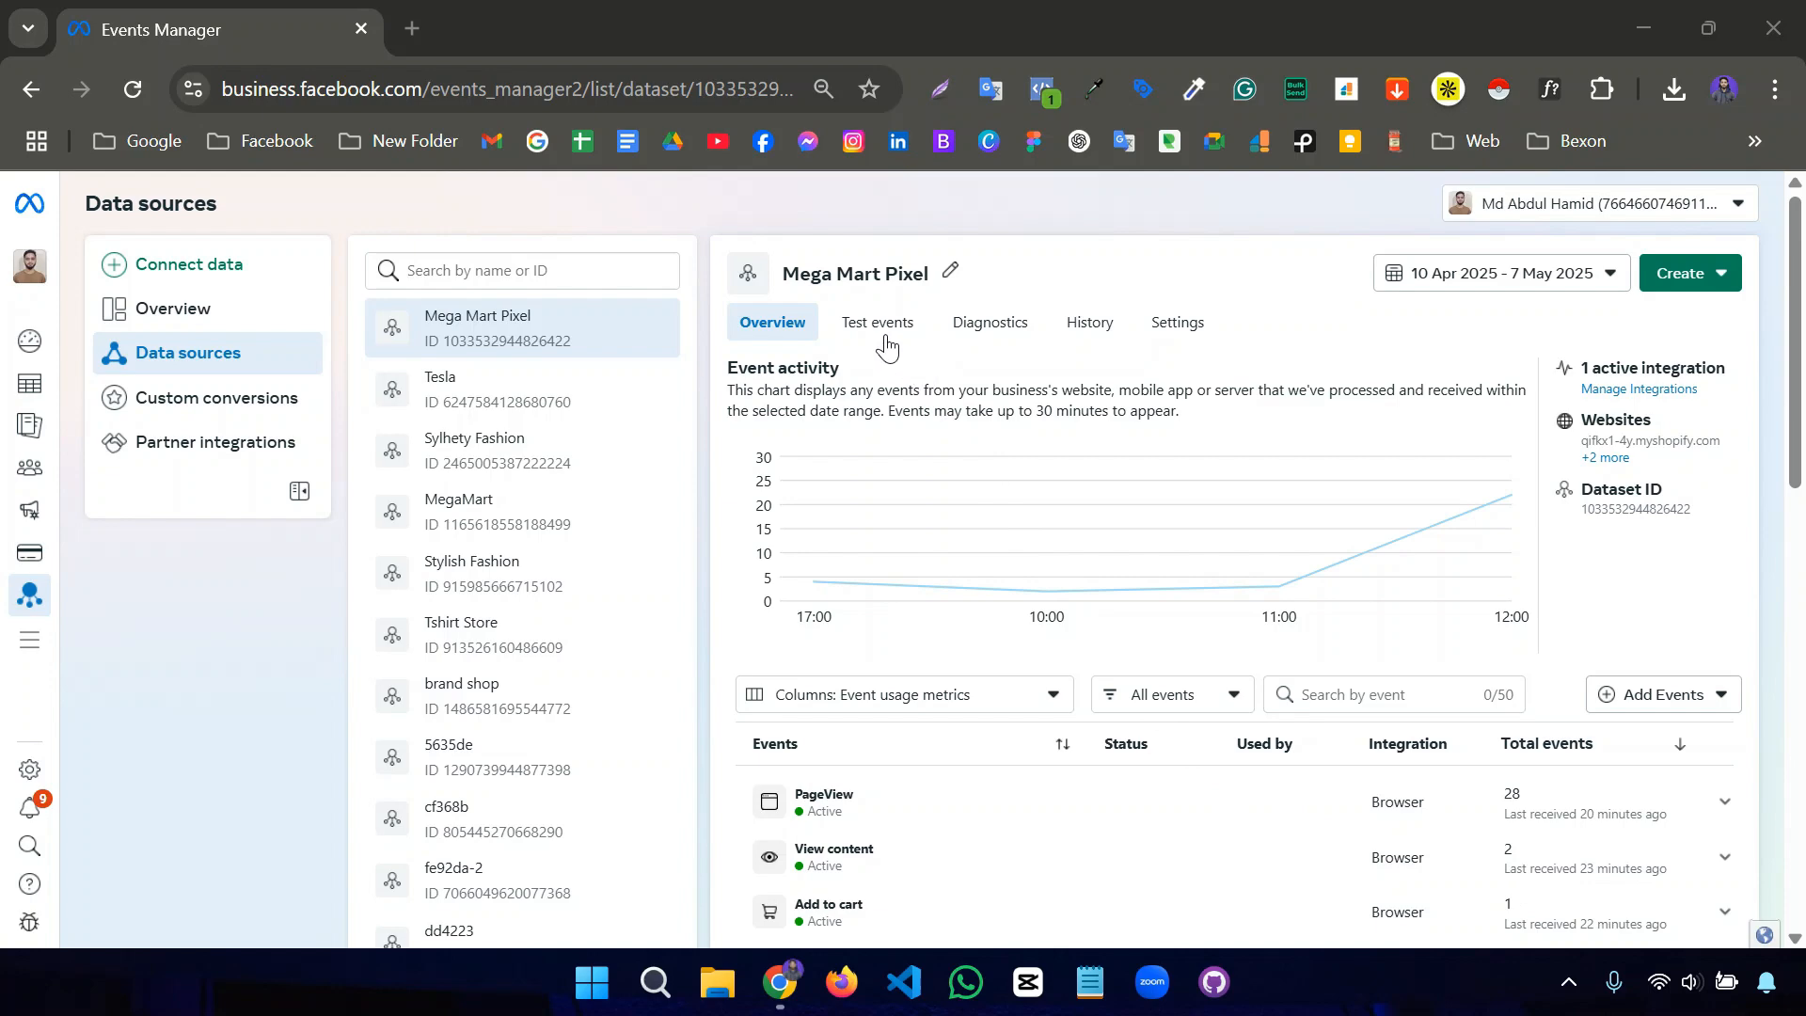
{"action": "scroll", "coordinate": [877, 334], "scroll_direction": "down", "scroll_amount": 3}
{"action": "scroll", "coordinate": [877, 333], "scroll_direction": "up", "scroll_amount": 3}
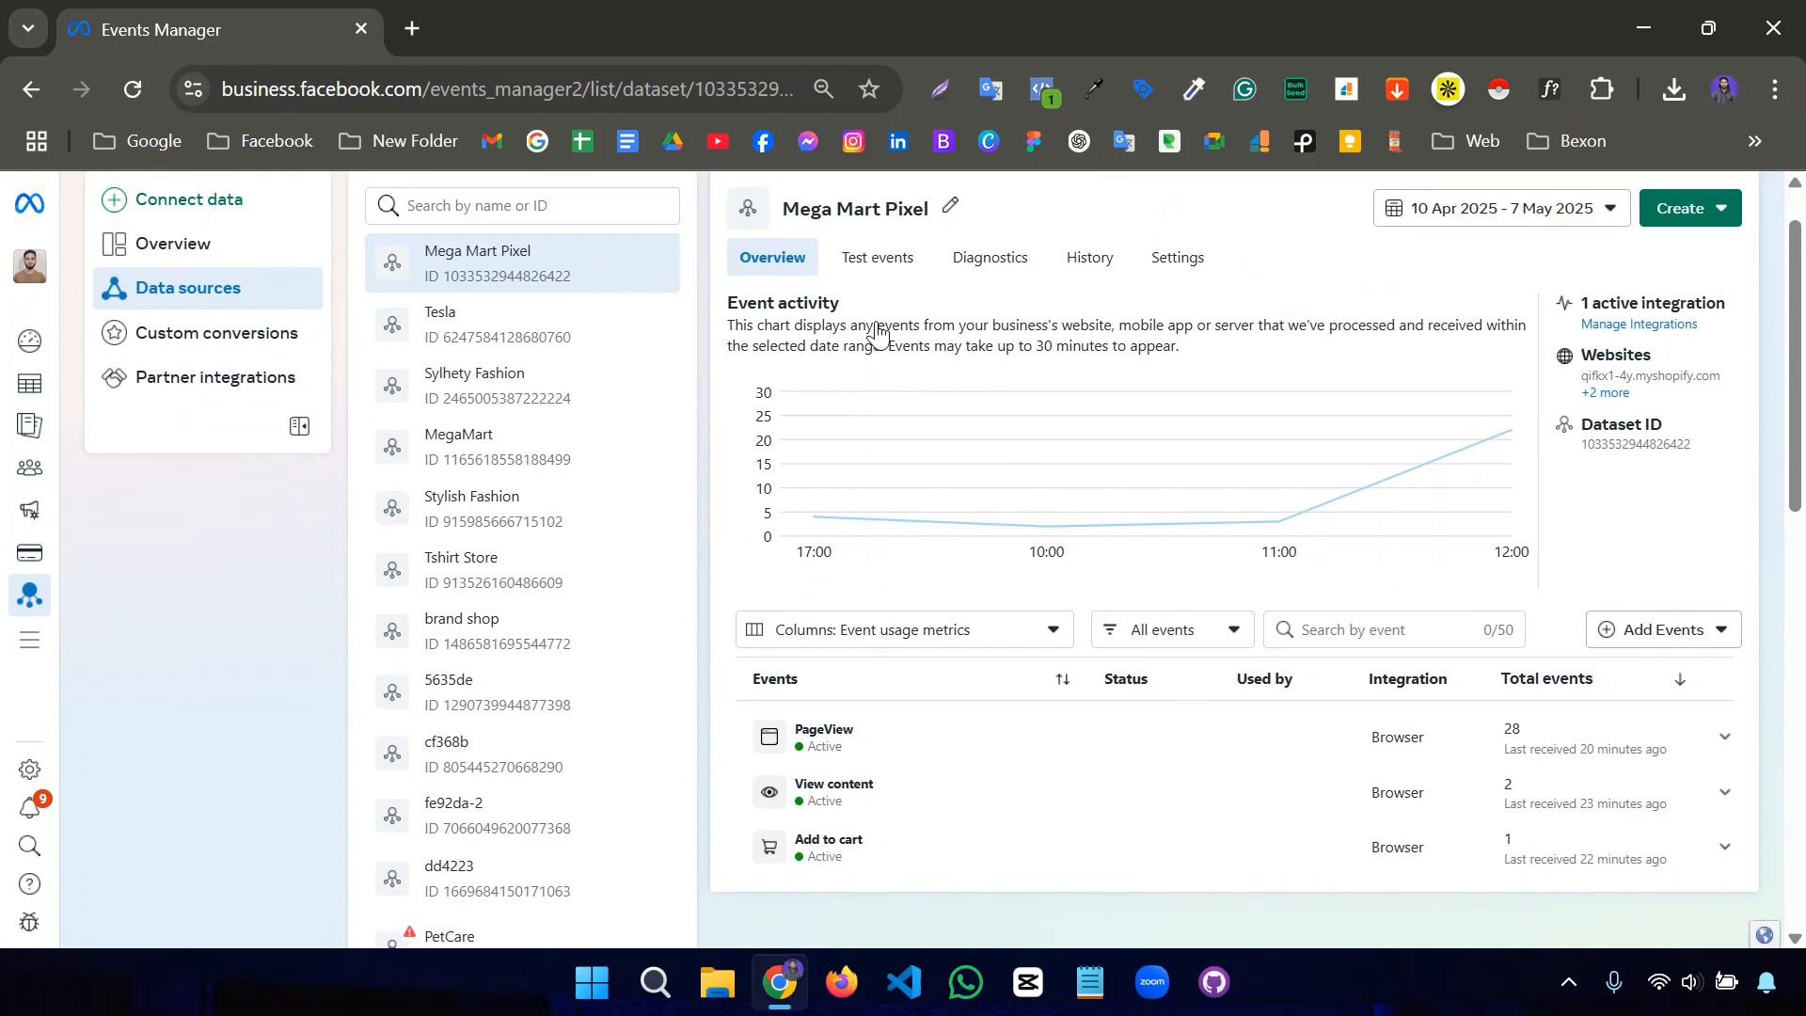
{"action": "left_click", "coordinate": [875, 329]}
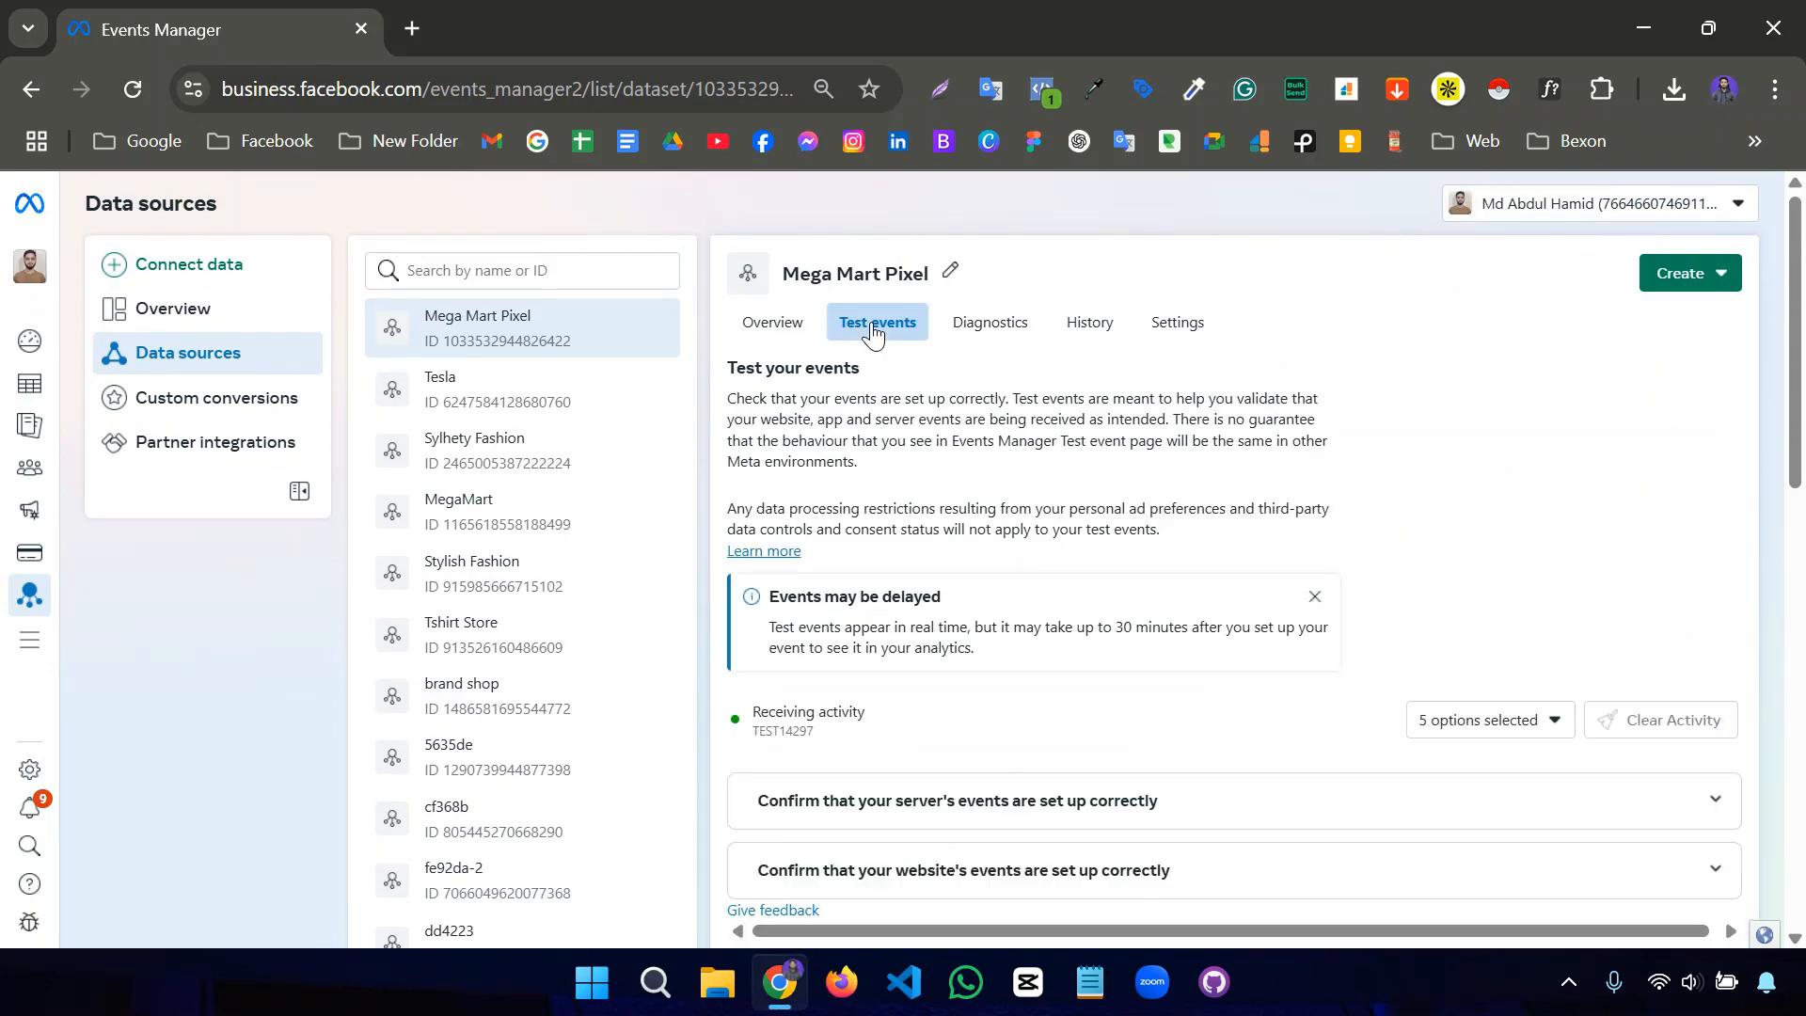
{"action": "scroll", "coordinate": [1070, 604], "scroll_direction": "down", "scroll_amount": 5}
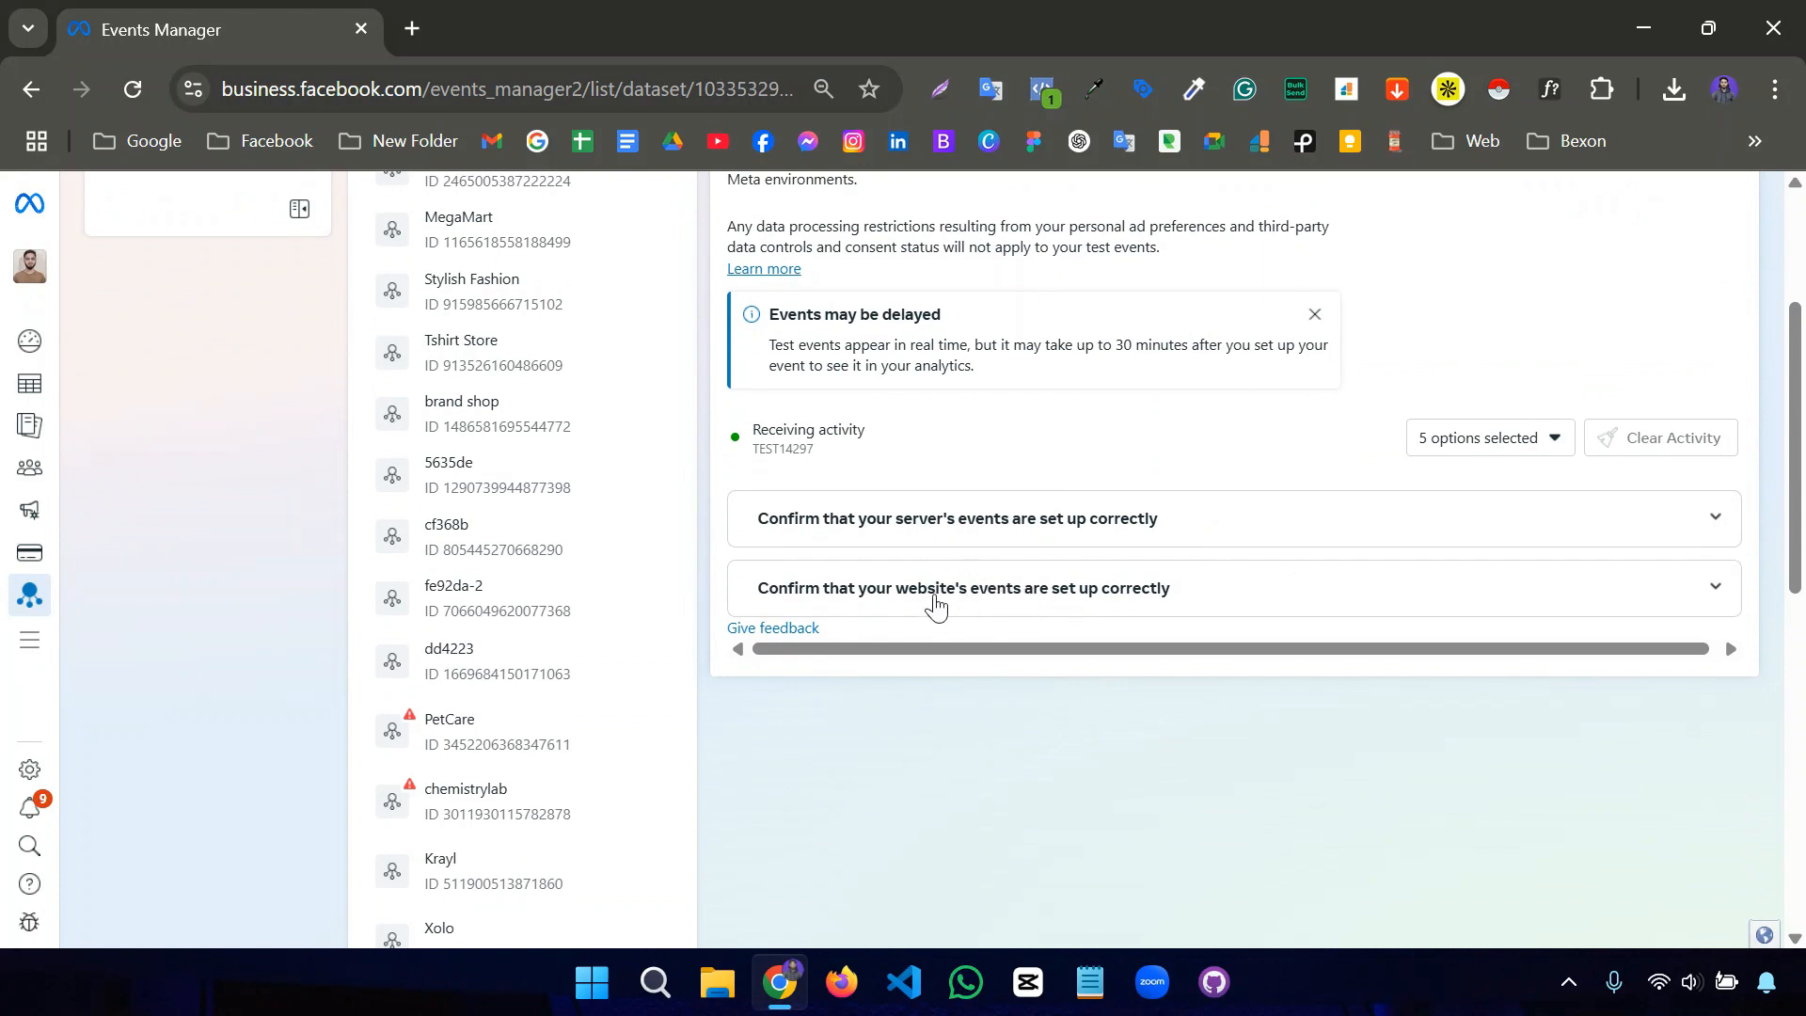
{"action": "left_click", "coordinate": [1044, 602]}
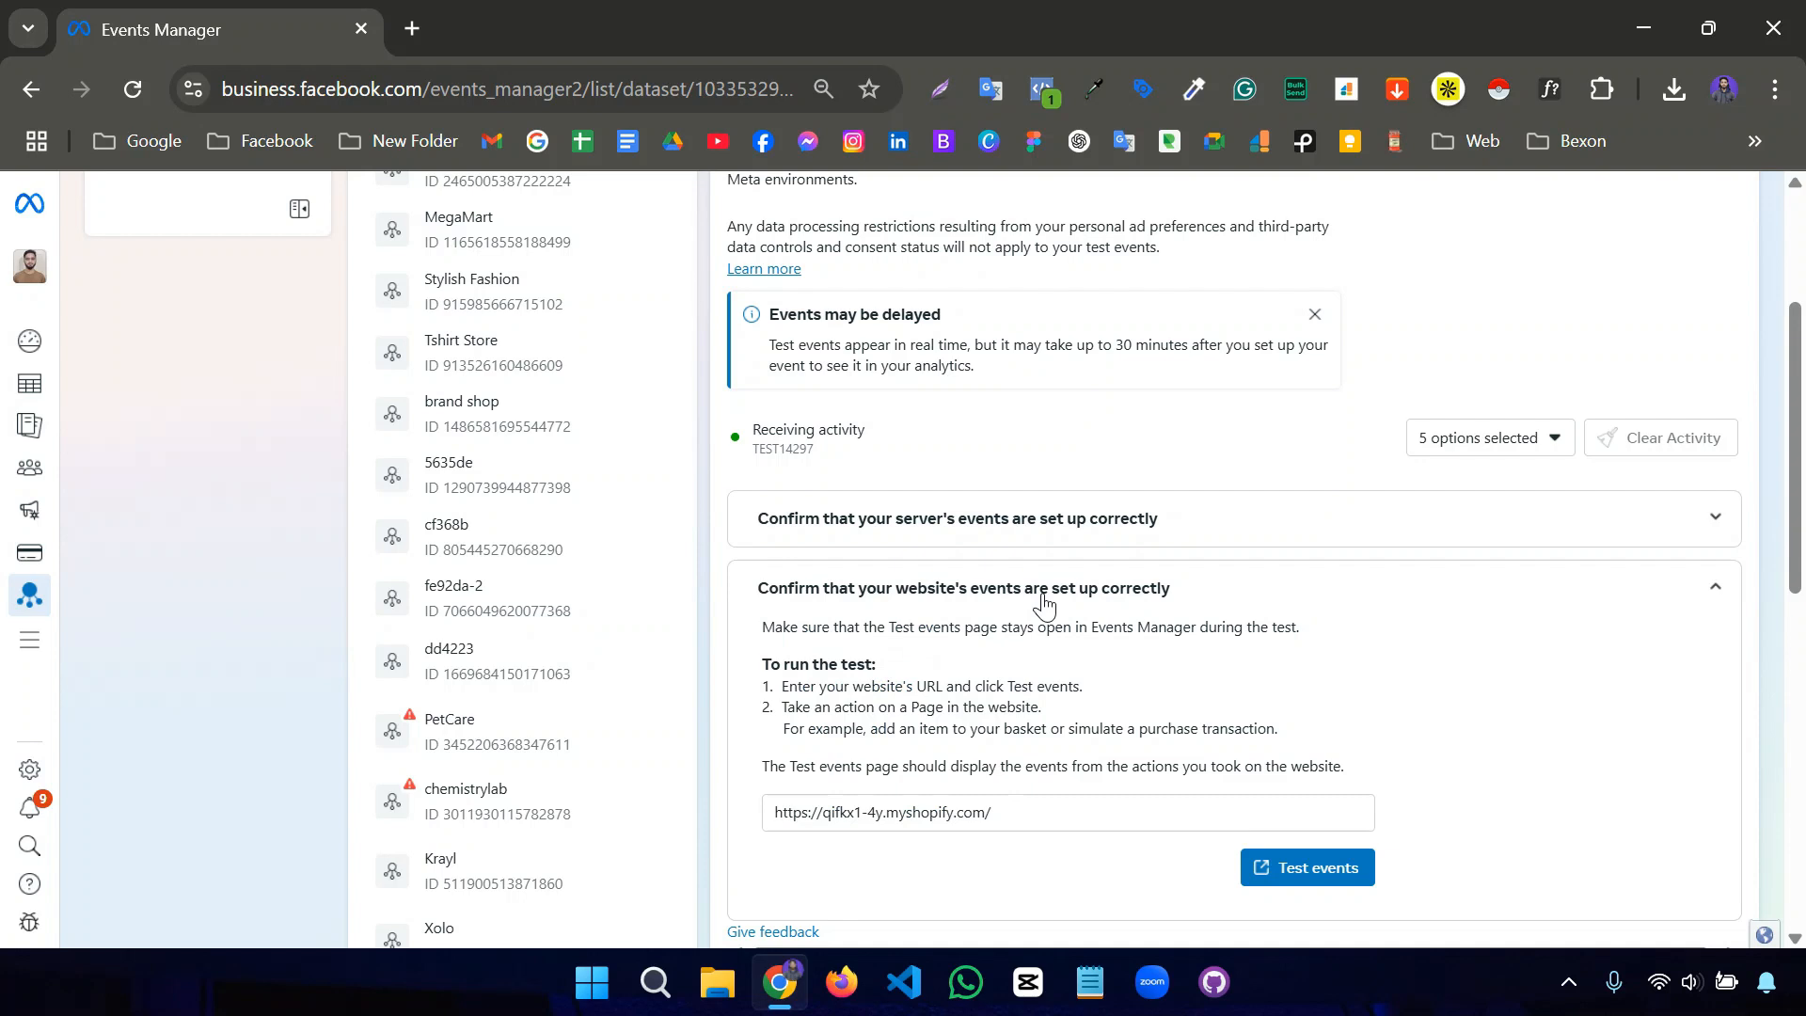
{"action": "left_click", "coordinate": [999, 812]}
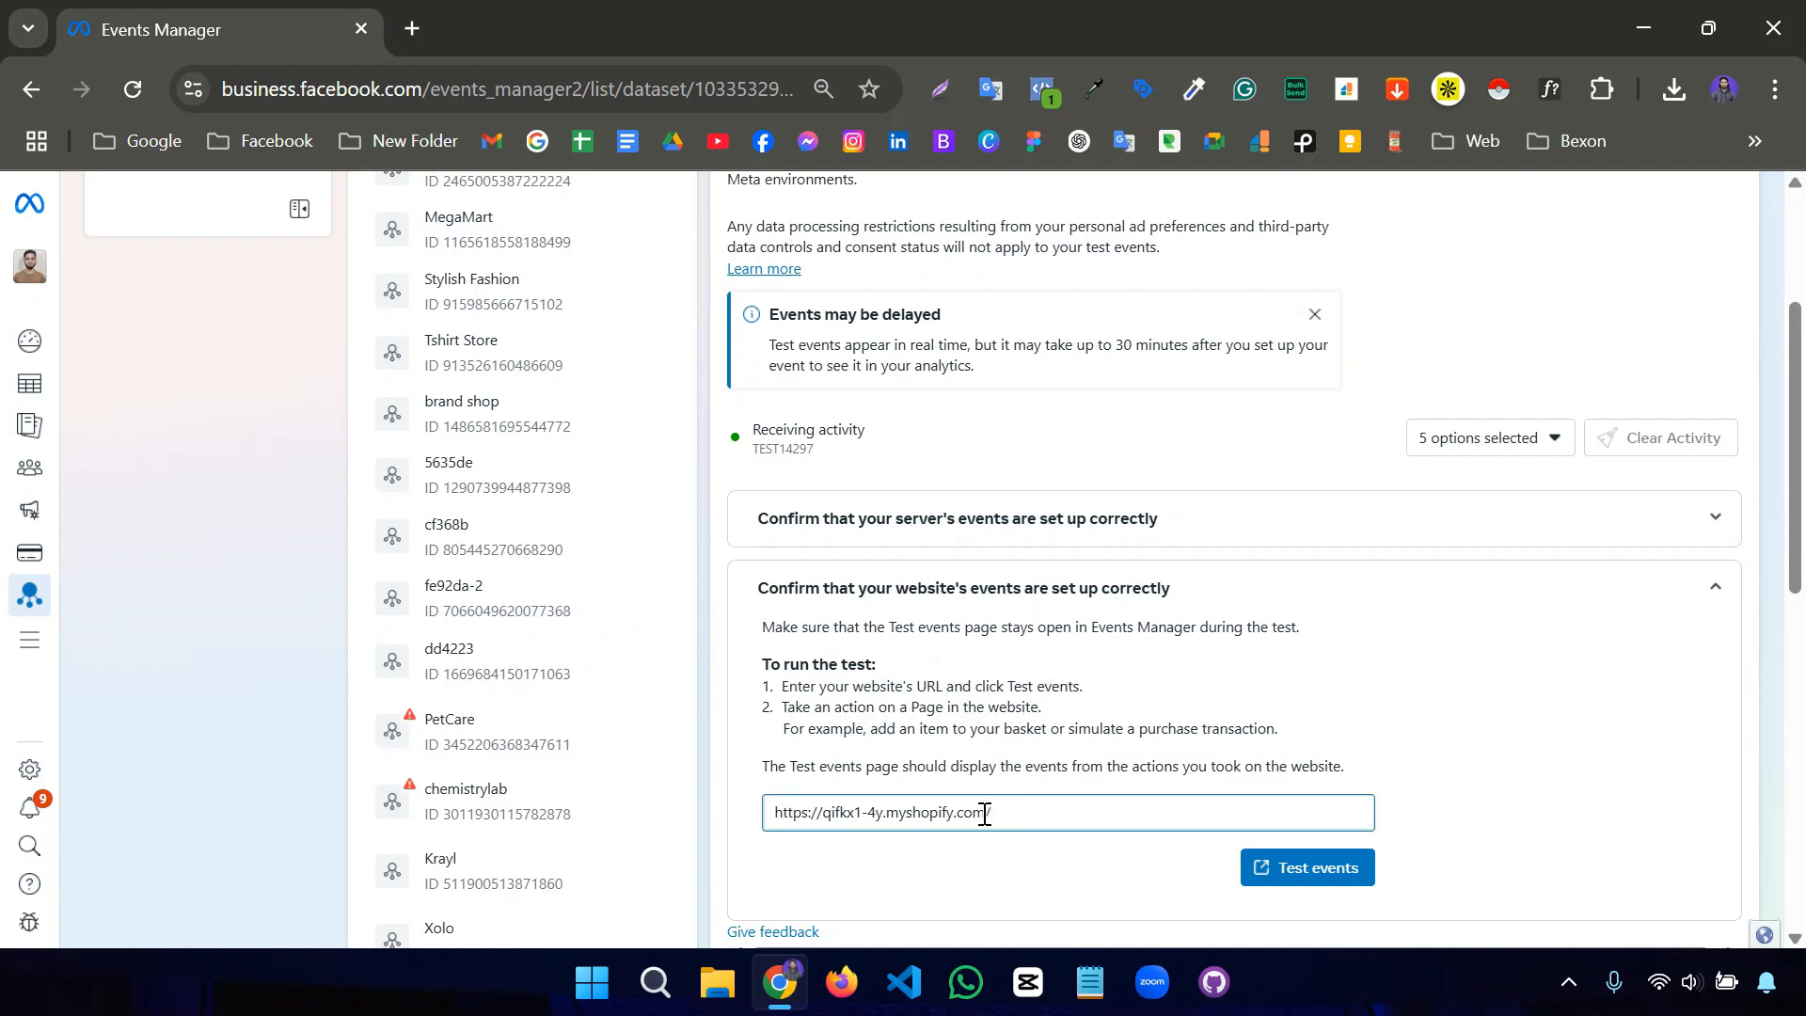
{"action": "left_click_drag", "start_coordinate": [985, 813], "coordinate": [750, 822]}
{"action": "left_click", "coordinate": [1051, 811]}
{"action": "left_click", "coordinate": [1285, 874]}
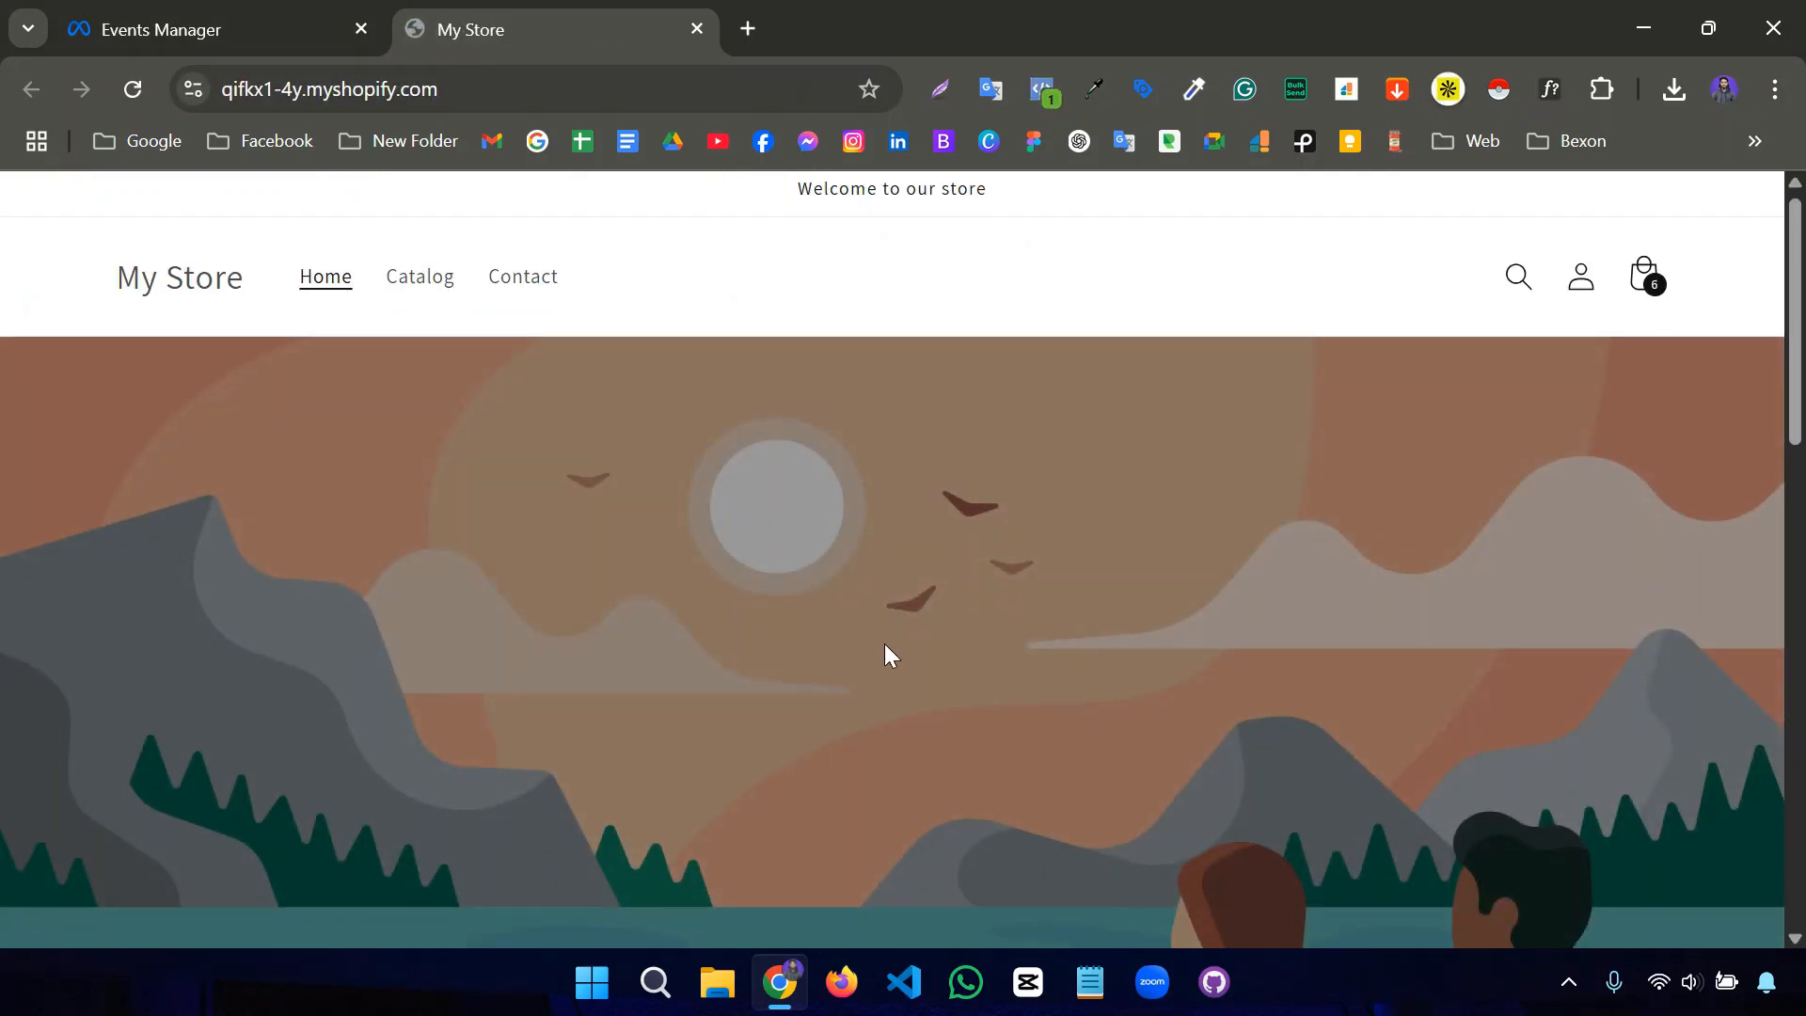
Open the featured T-shirt's product page in the test store session and check the received events in Events Manager for View content.
{"action": "scroll", "coordinate": [884, 643], "scroll_direction": "down", "scroll_amount": 5}
{"action": "scroll", "coordinate": [885, 645], "scroll_direction": "down", "scroll_amount": 5}
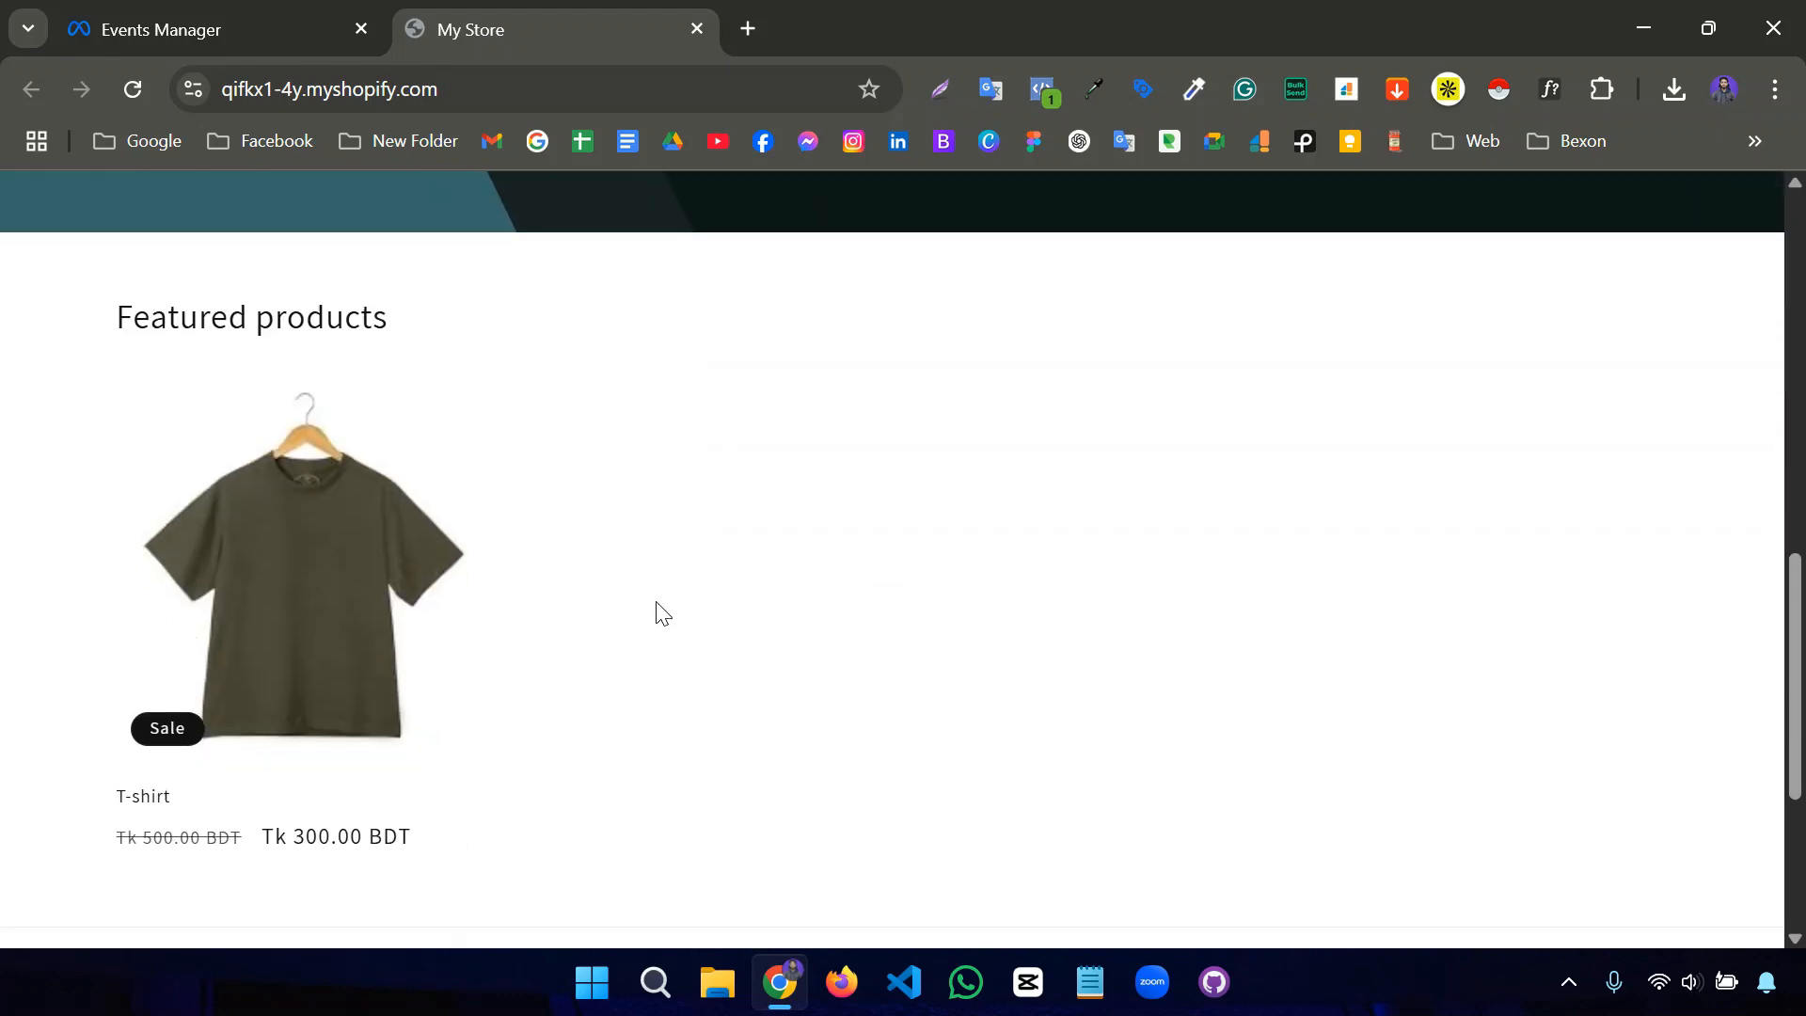
{"action": "left_click", "coordinate": [303, 584]}
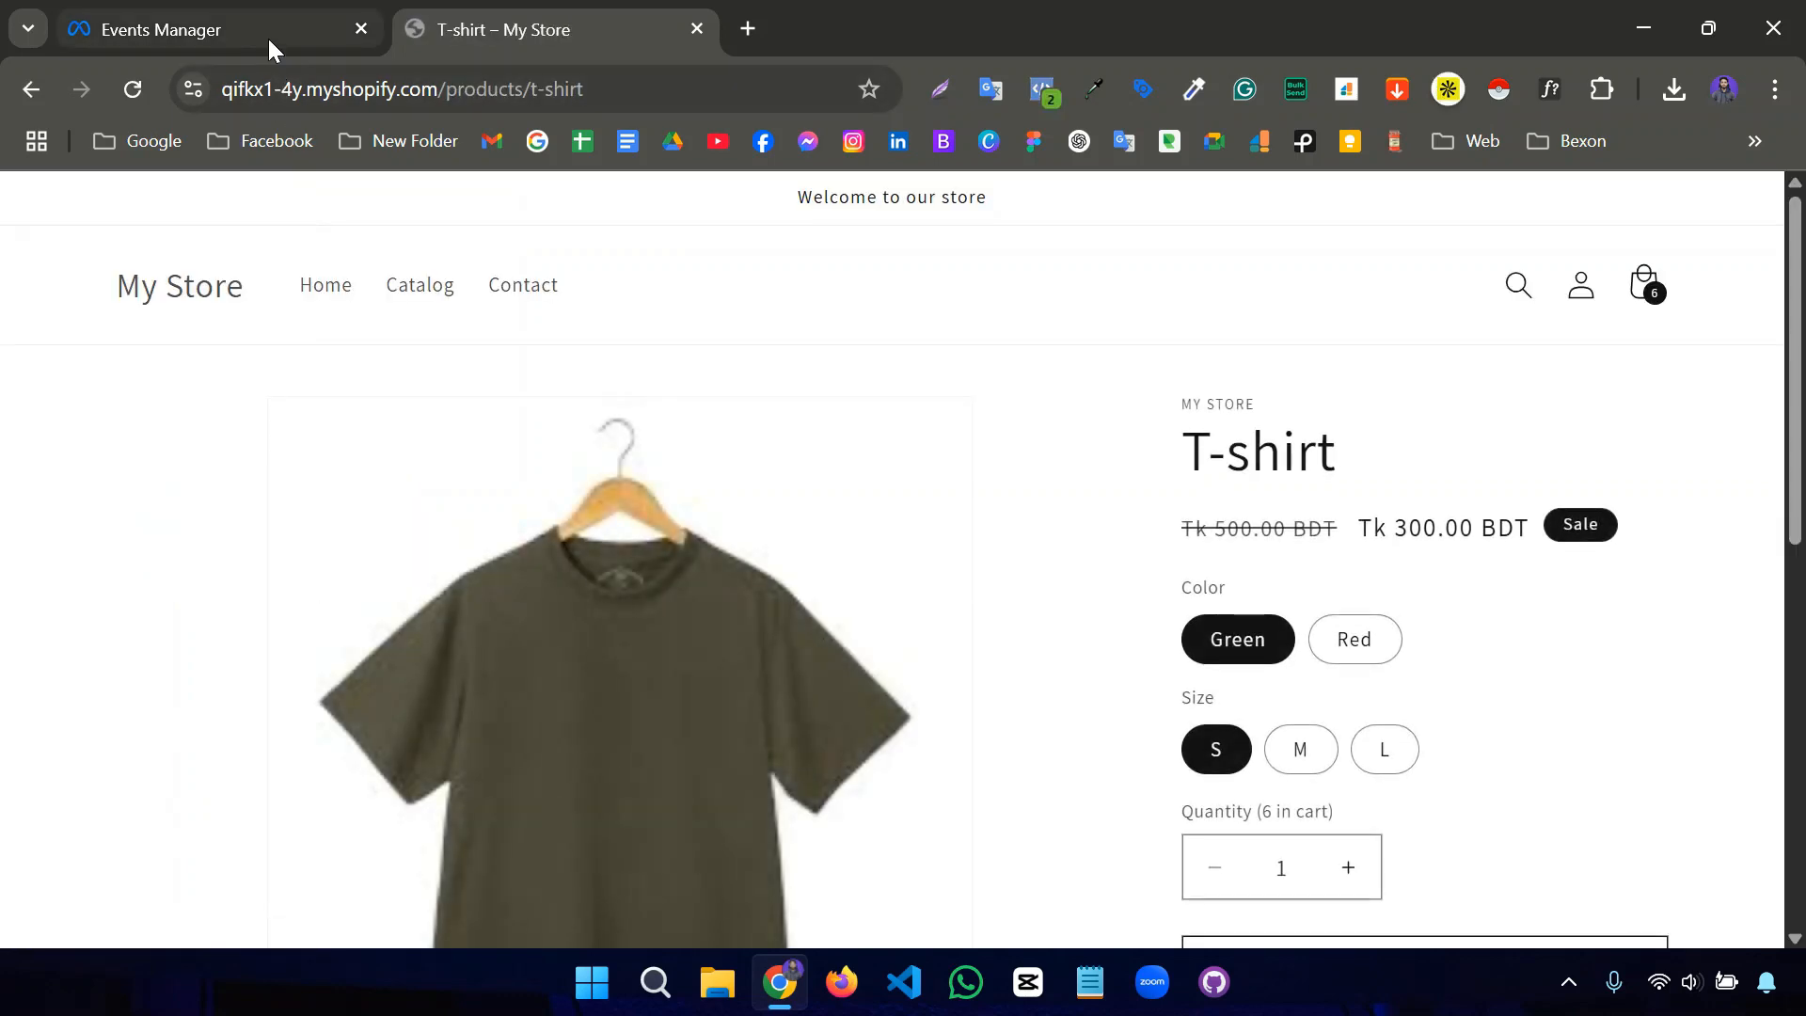
{"action": "left_click", "coordinate": [268, 38]}
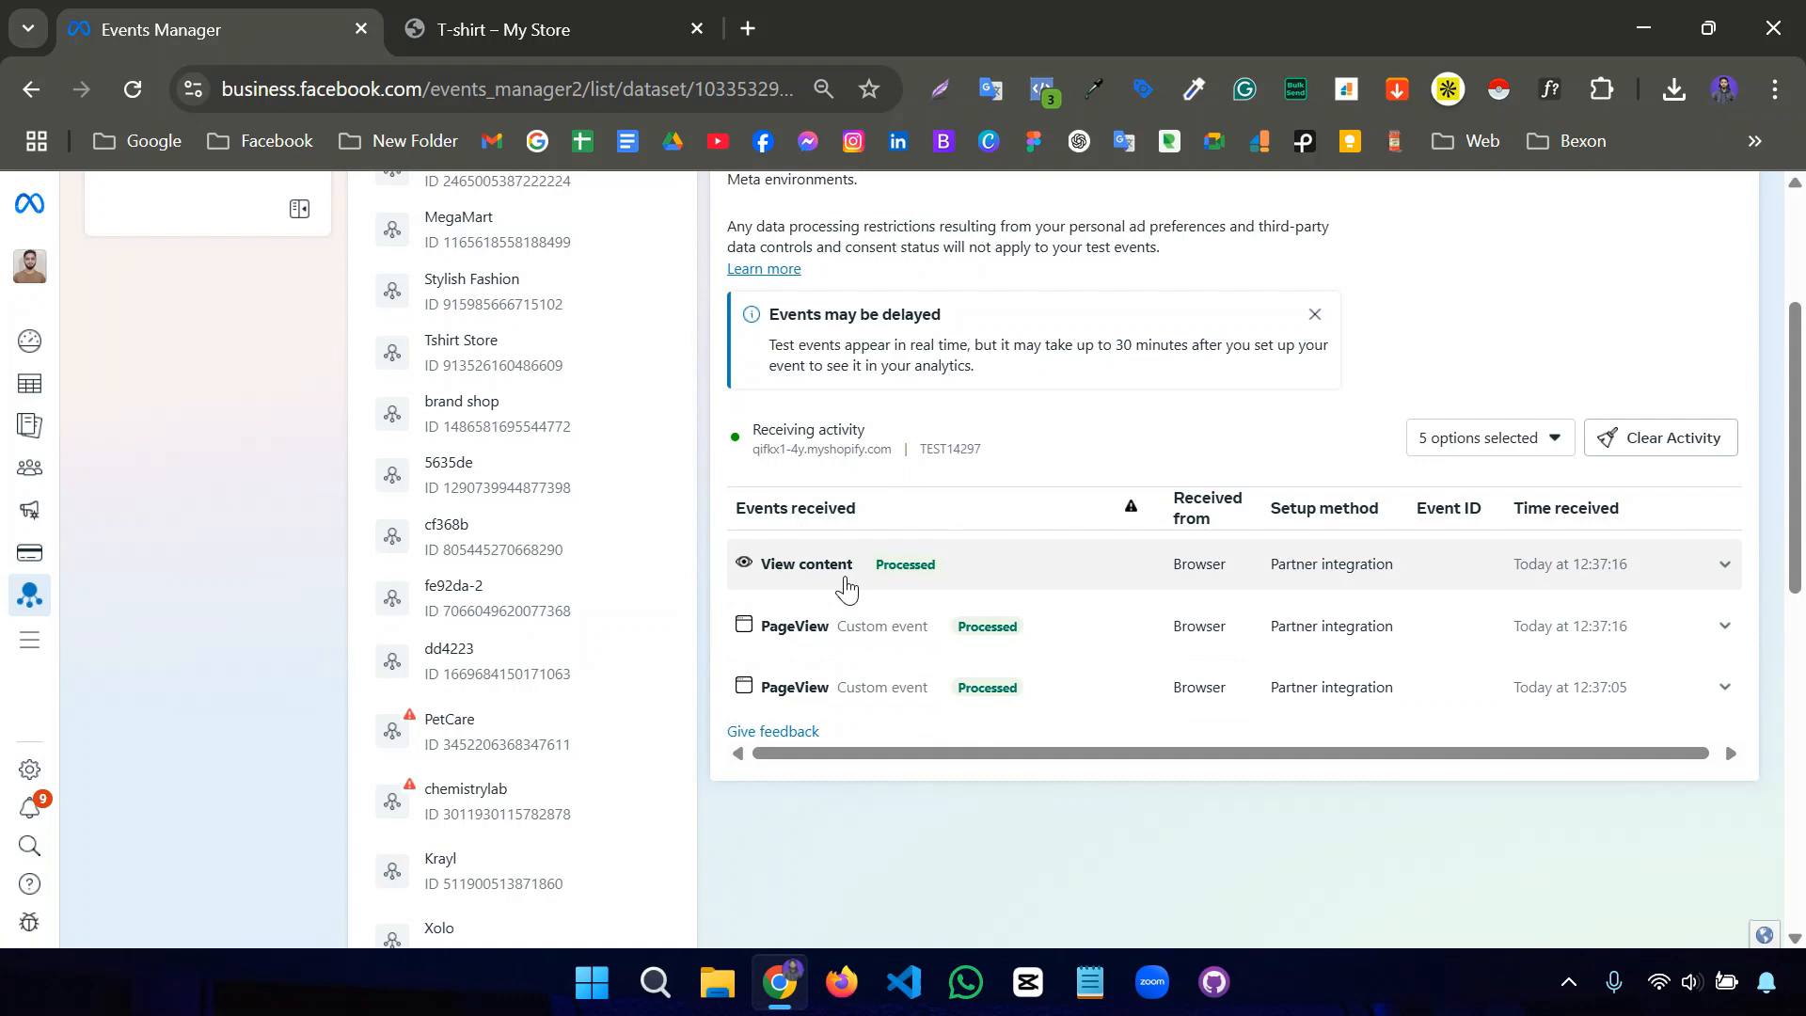
Add one green, size S T-shirt to the cart, view the cart, and check the received test events for Add to cart.
{"action": "left_click", "coordinate": [559, 34]}
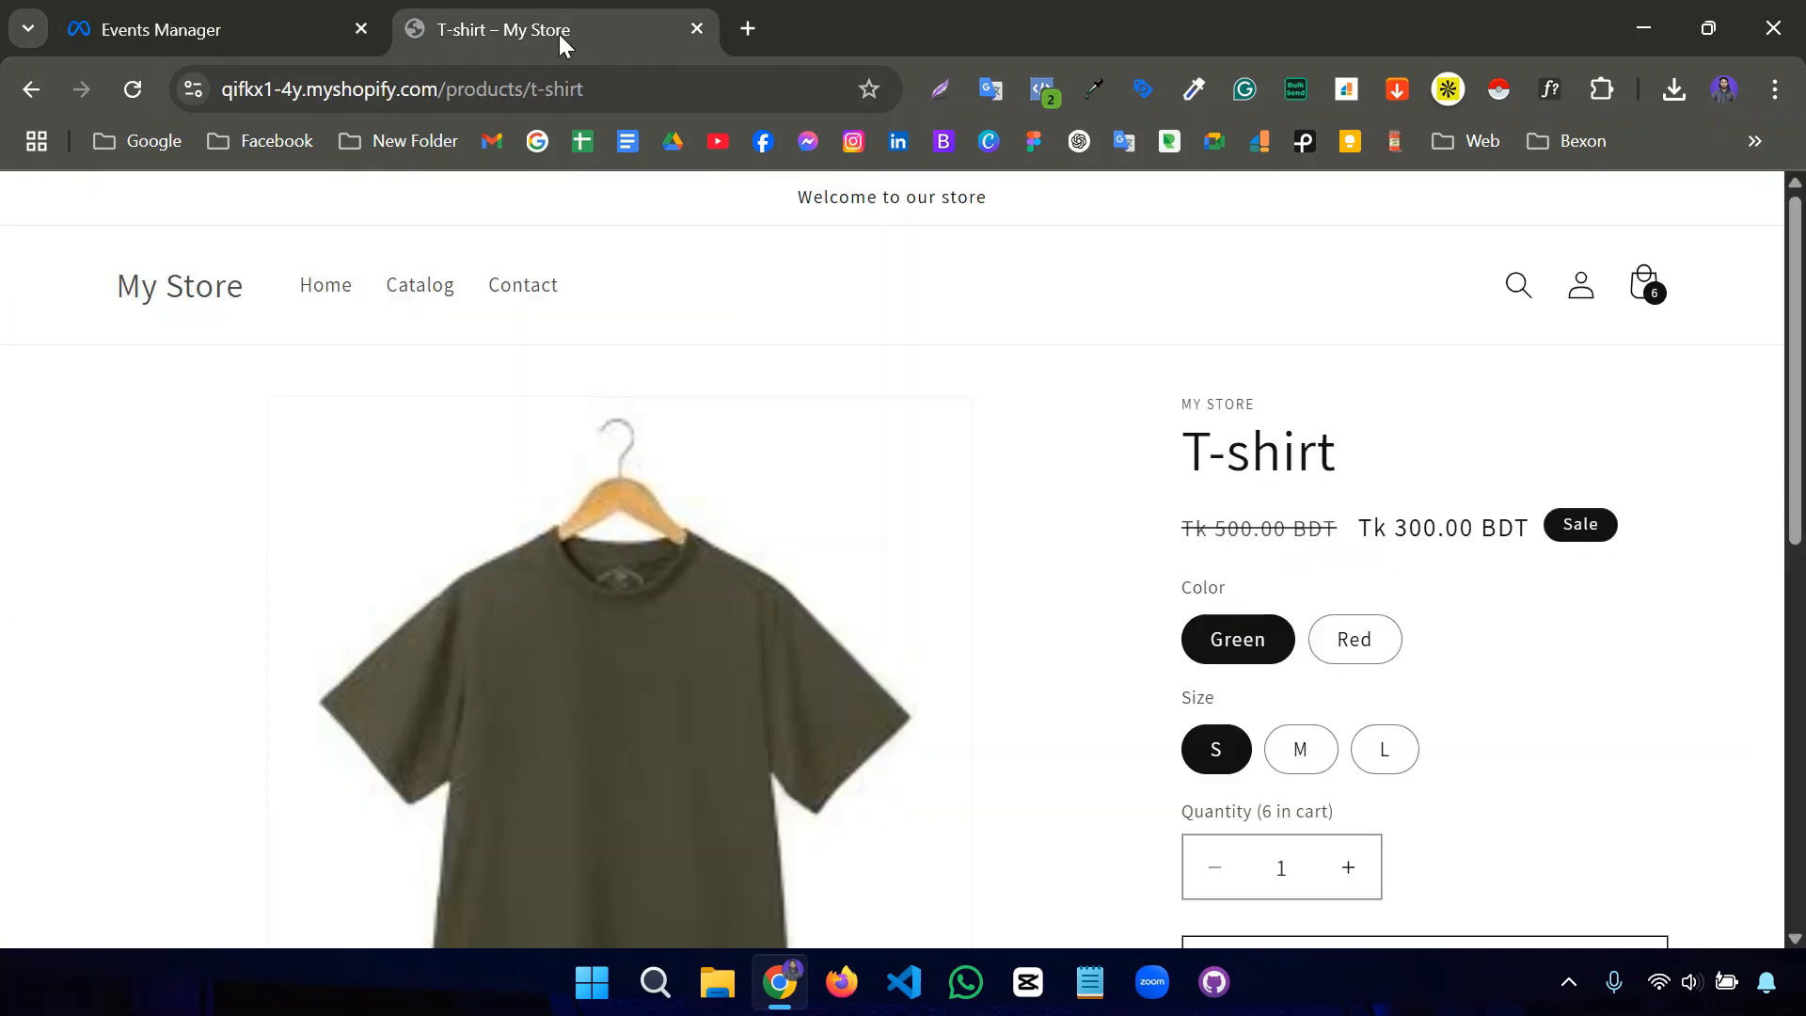
{"action": "scroll", "coordinate": [1223, 677], "scroll_direction": "down", "scroll_amount": 3}
{"action": "left_click", "coordinate": [1260, 699]}
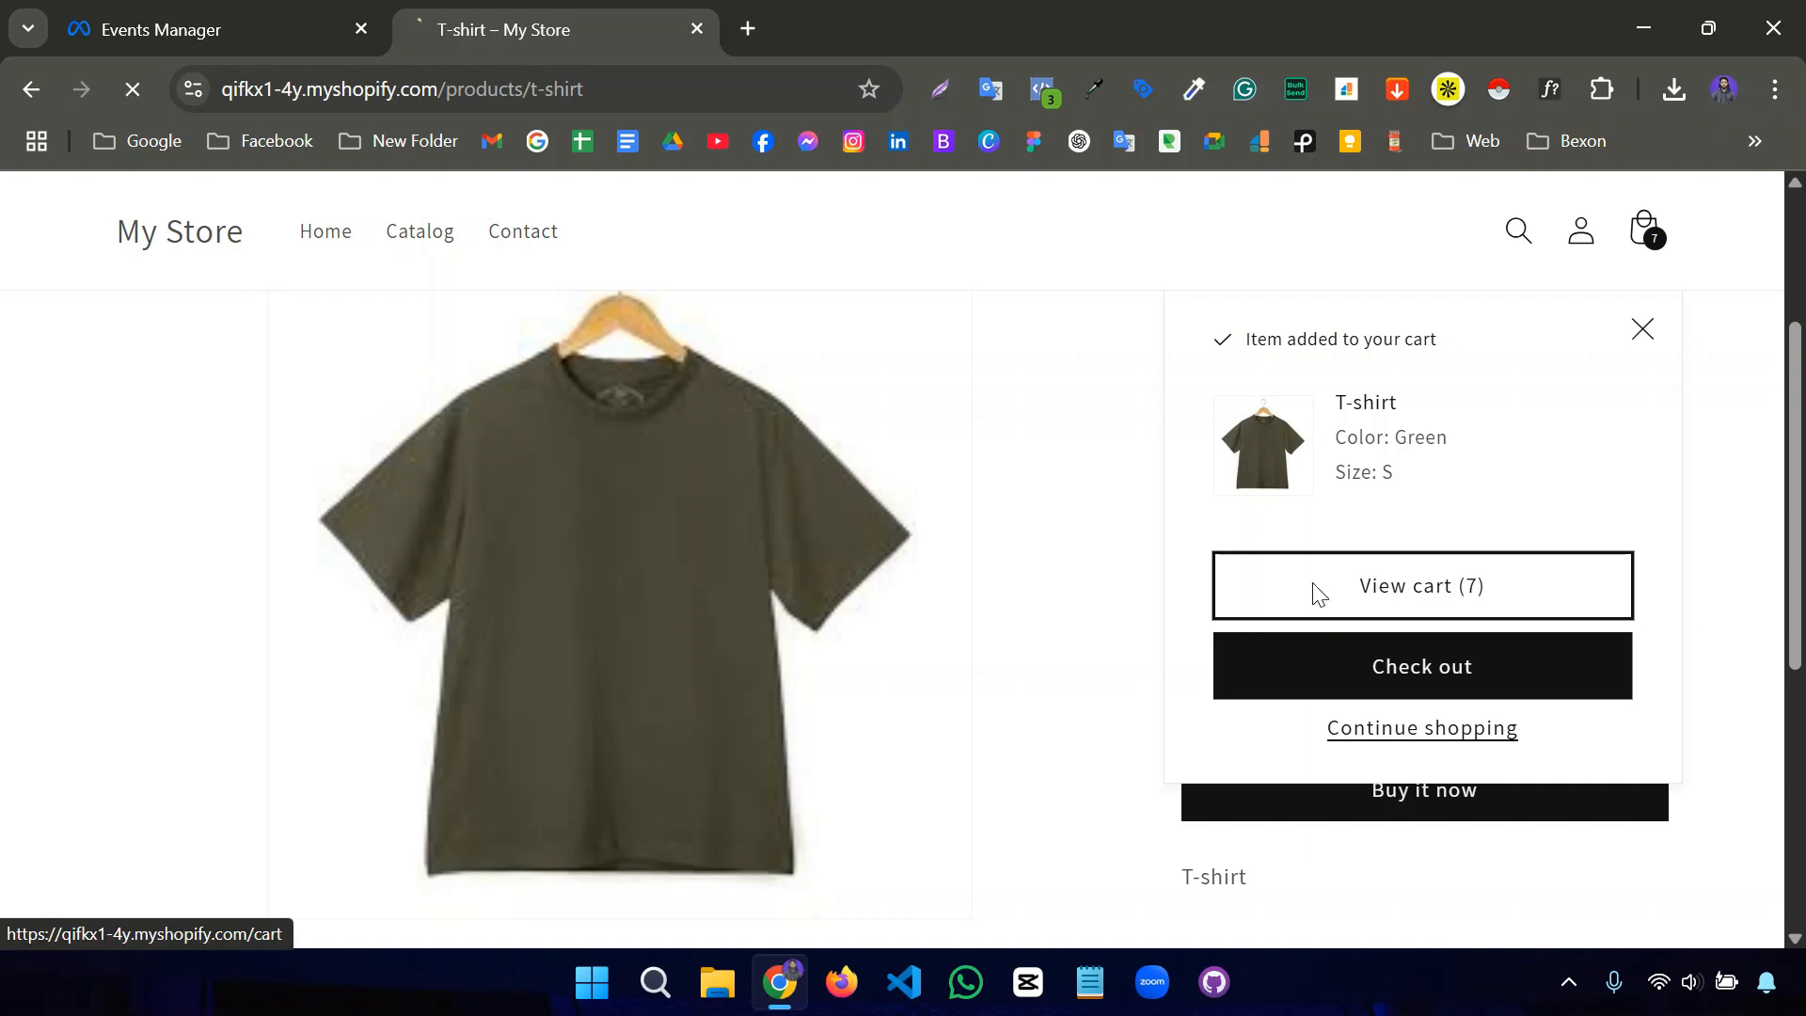
{"action": "left_click", "coordinate": [1314, 595]}
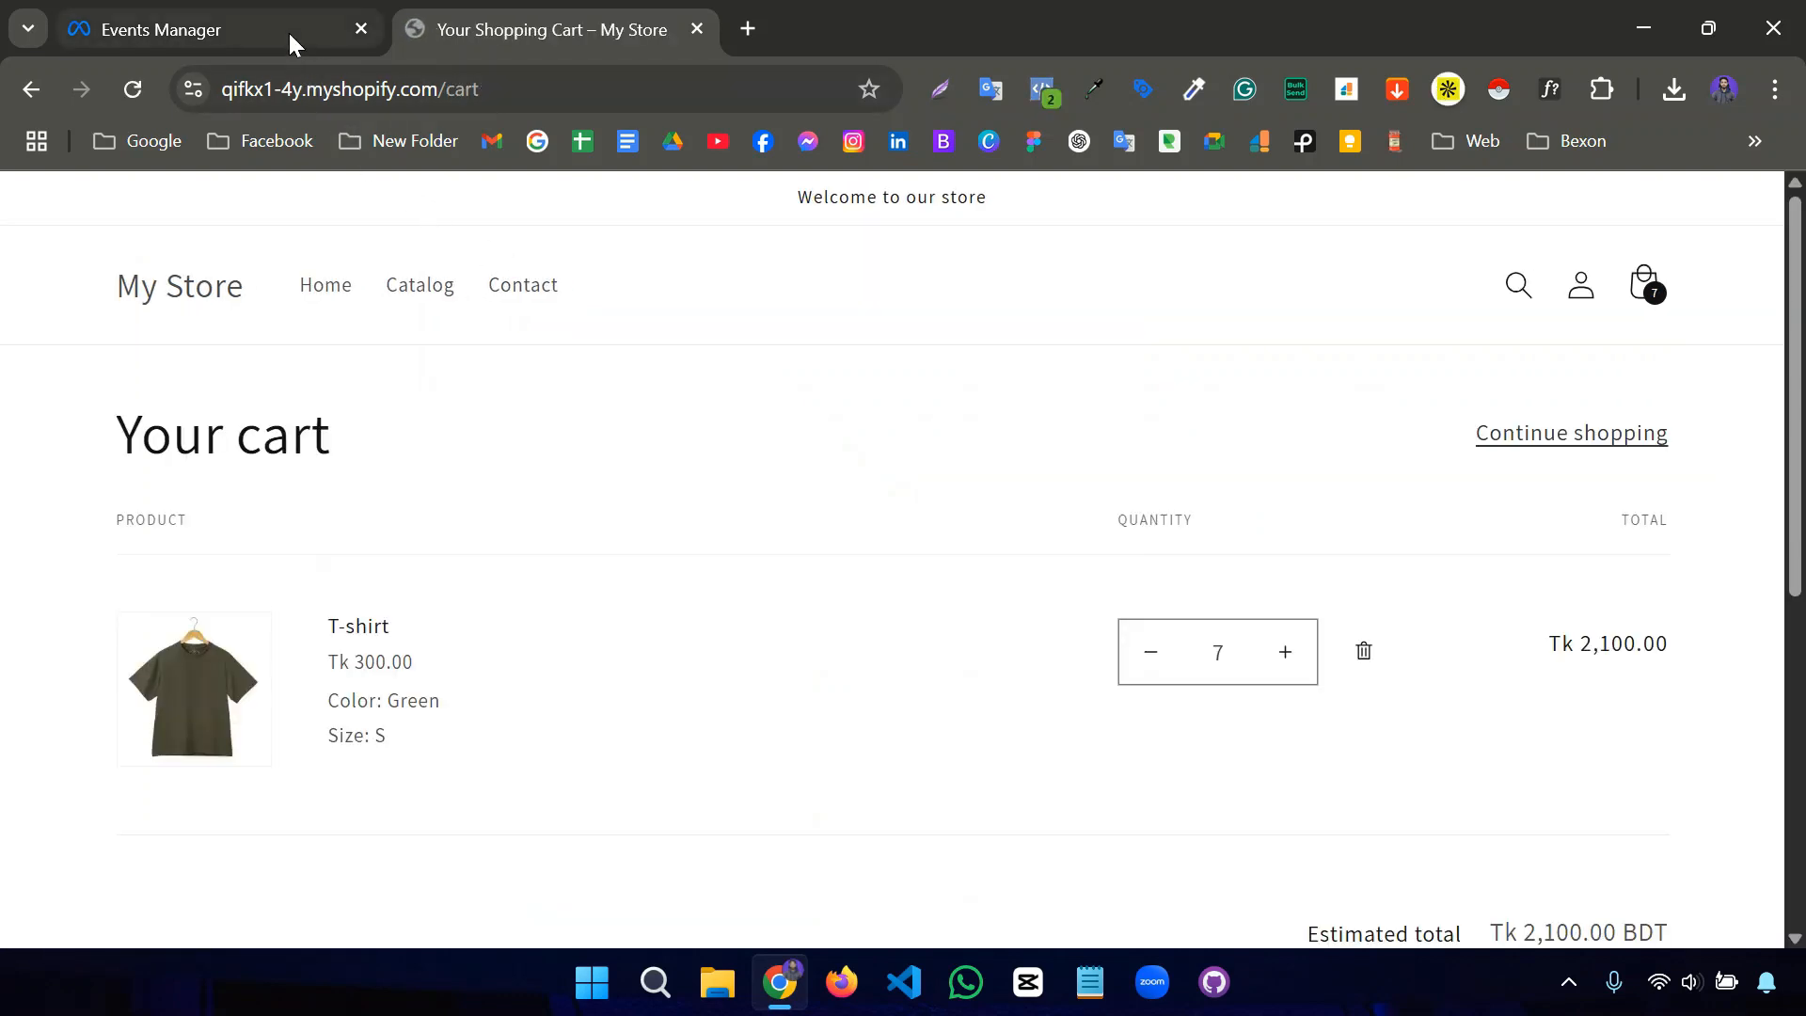
{"action": "left_click", "coordinate": [287, 30]}
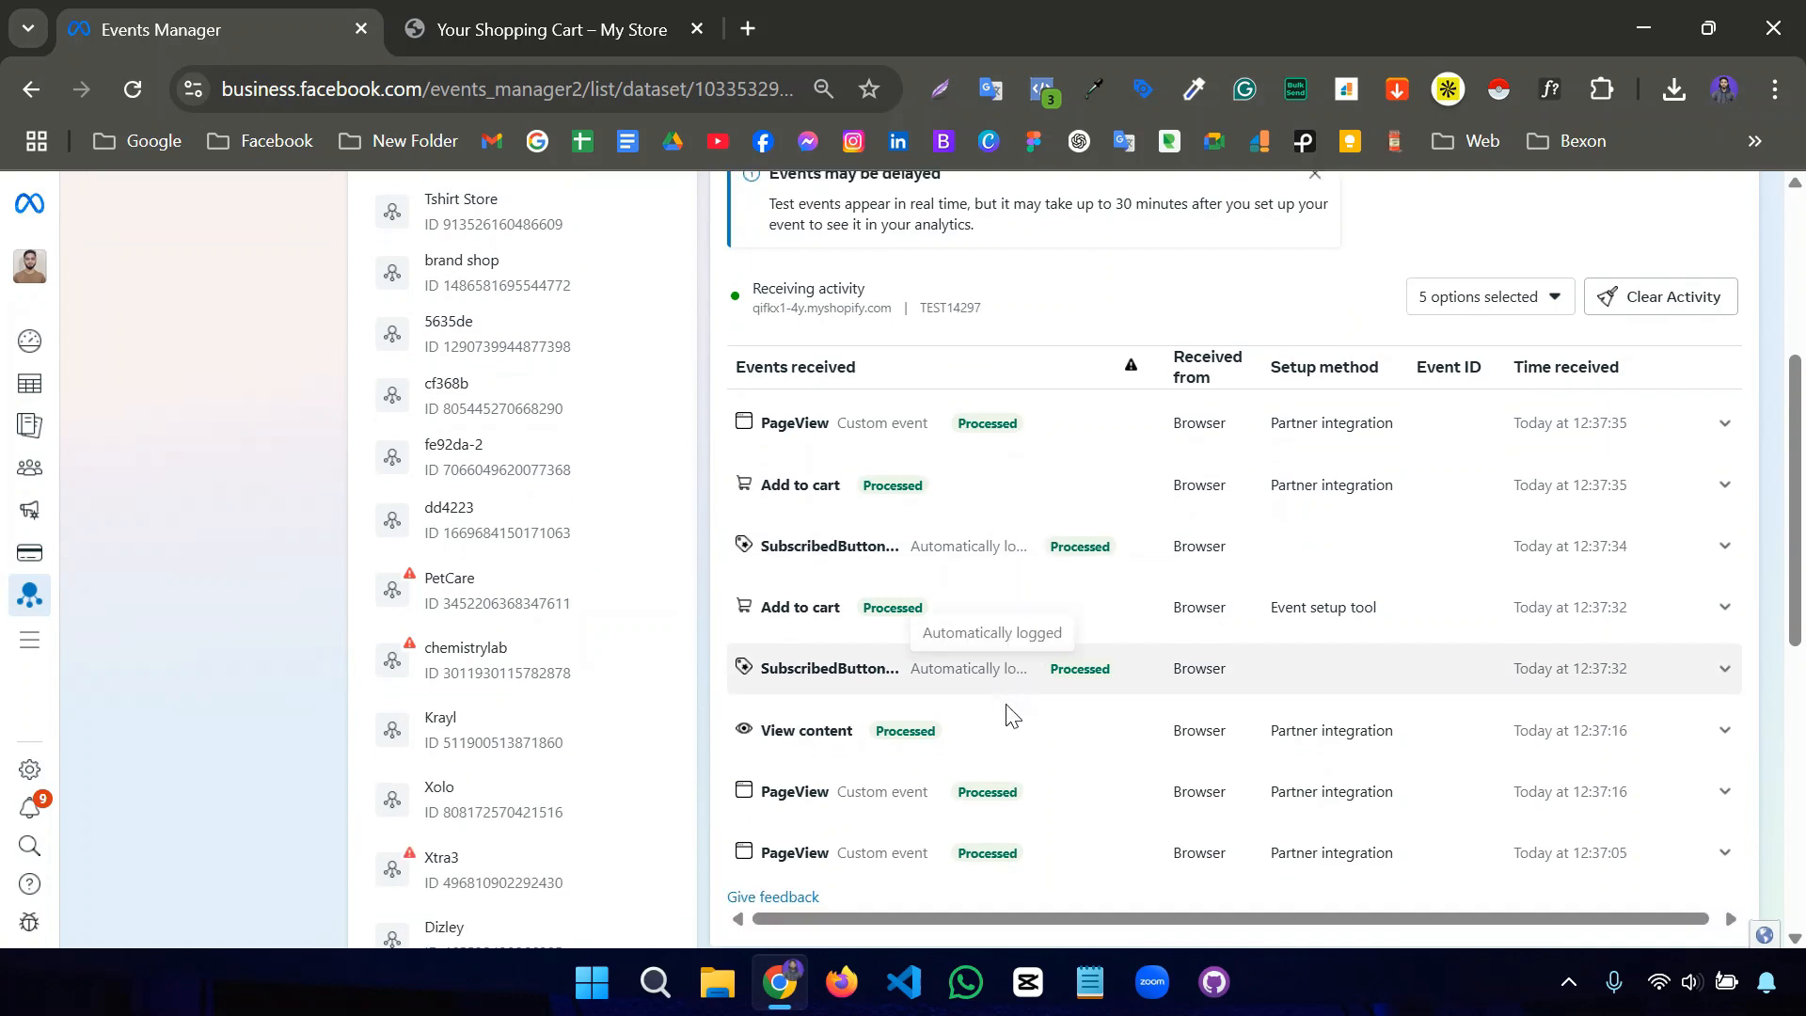
Return to the Mega Mart Pixel's overview and examine its PageView, View content and Add to cart events.
{"action": "scroll", "coordinate": [1007, 717], "scroll_direction": "up", "scroll_amount": 3}
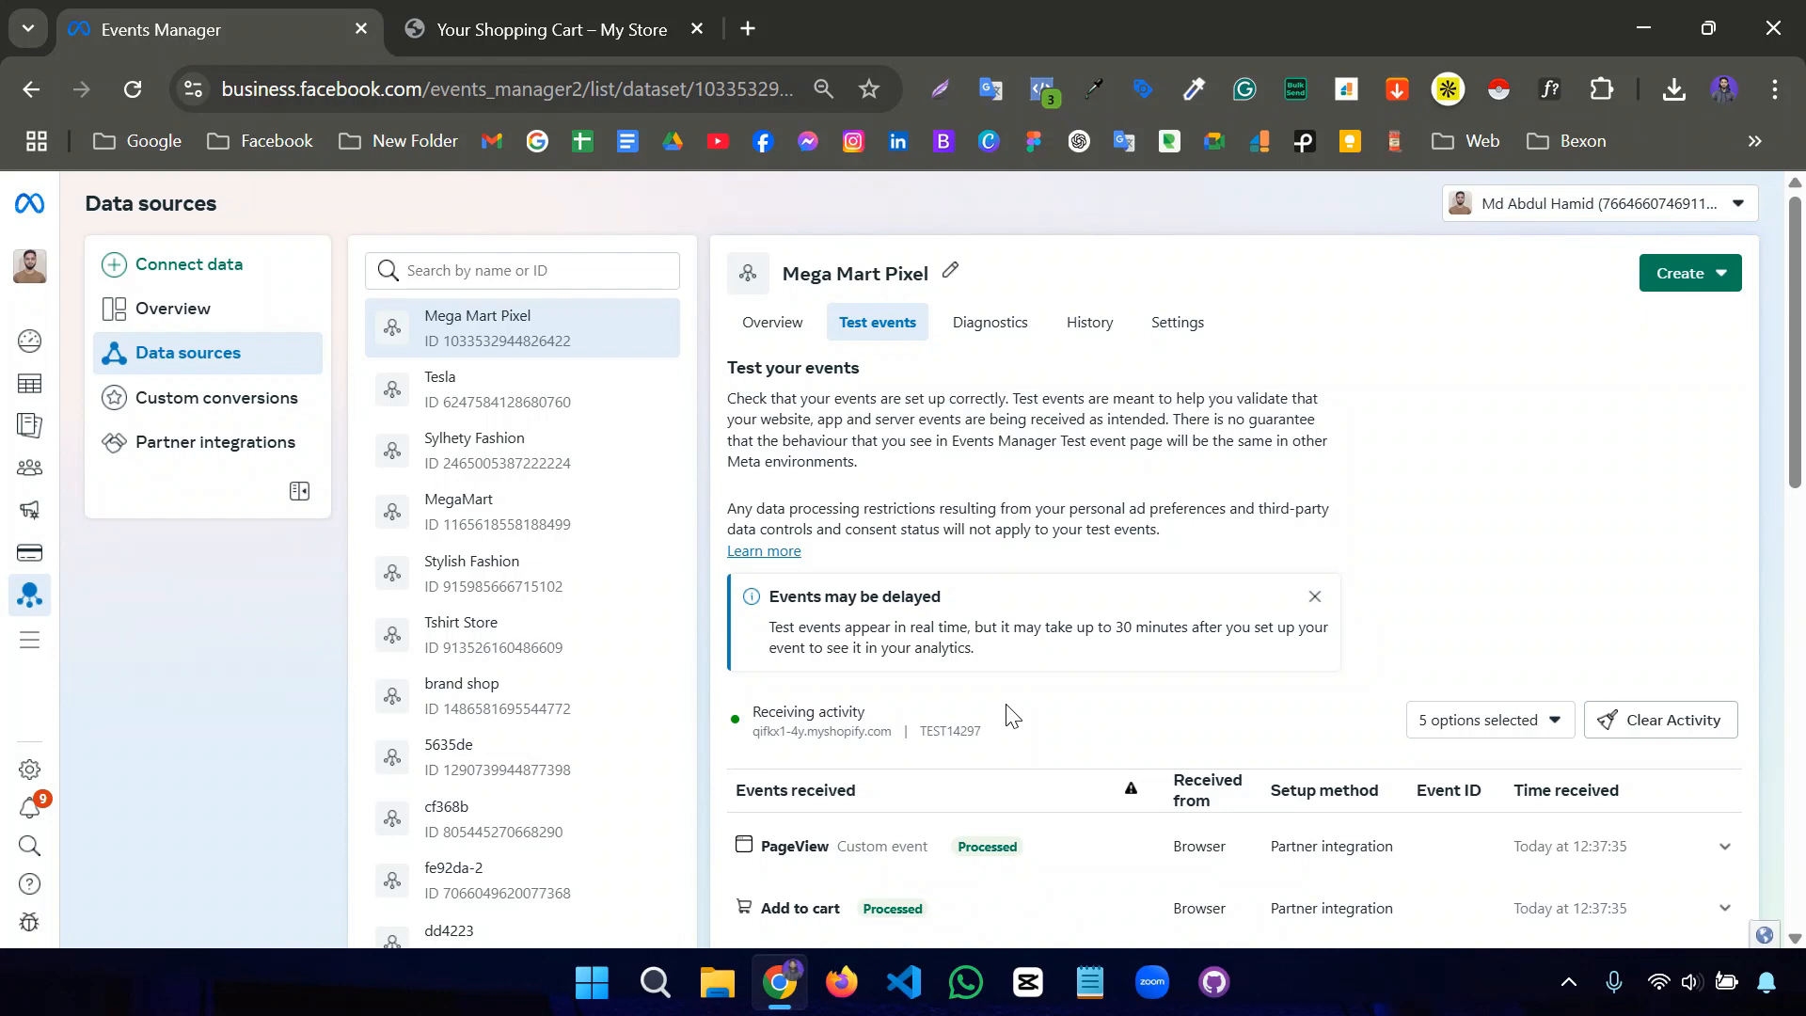
{"action": "left_click", "coordinate": [775, 321]}
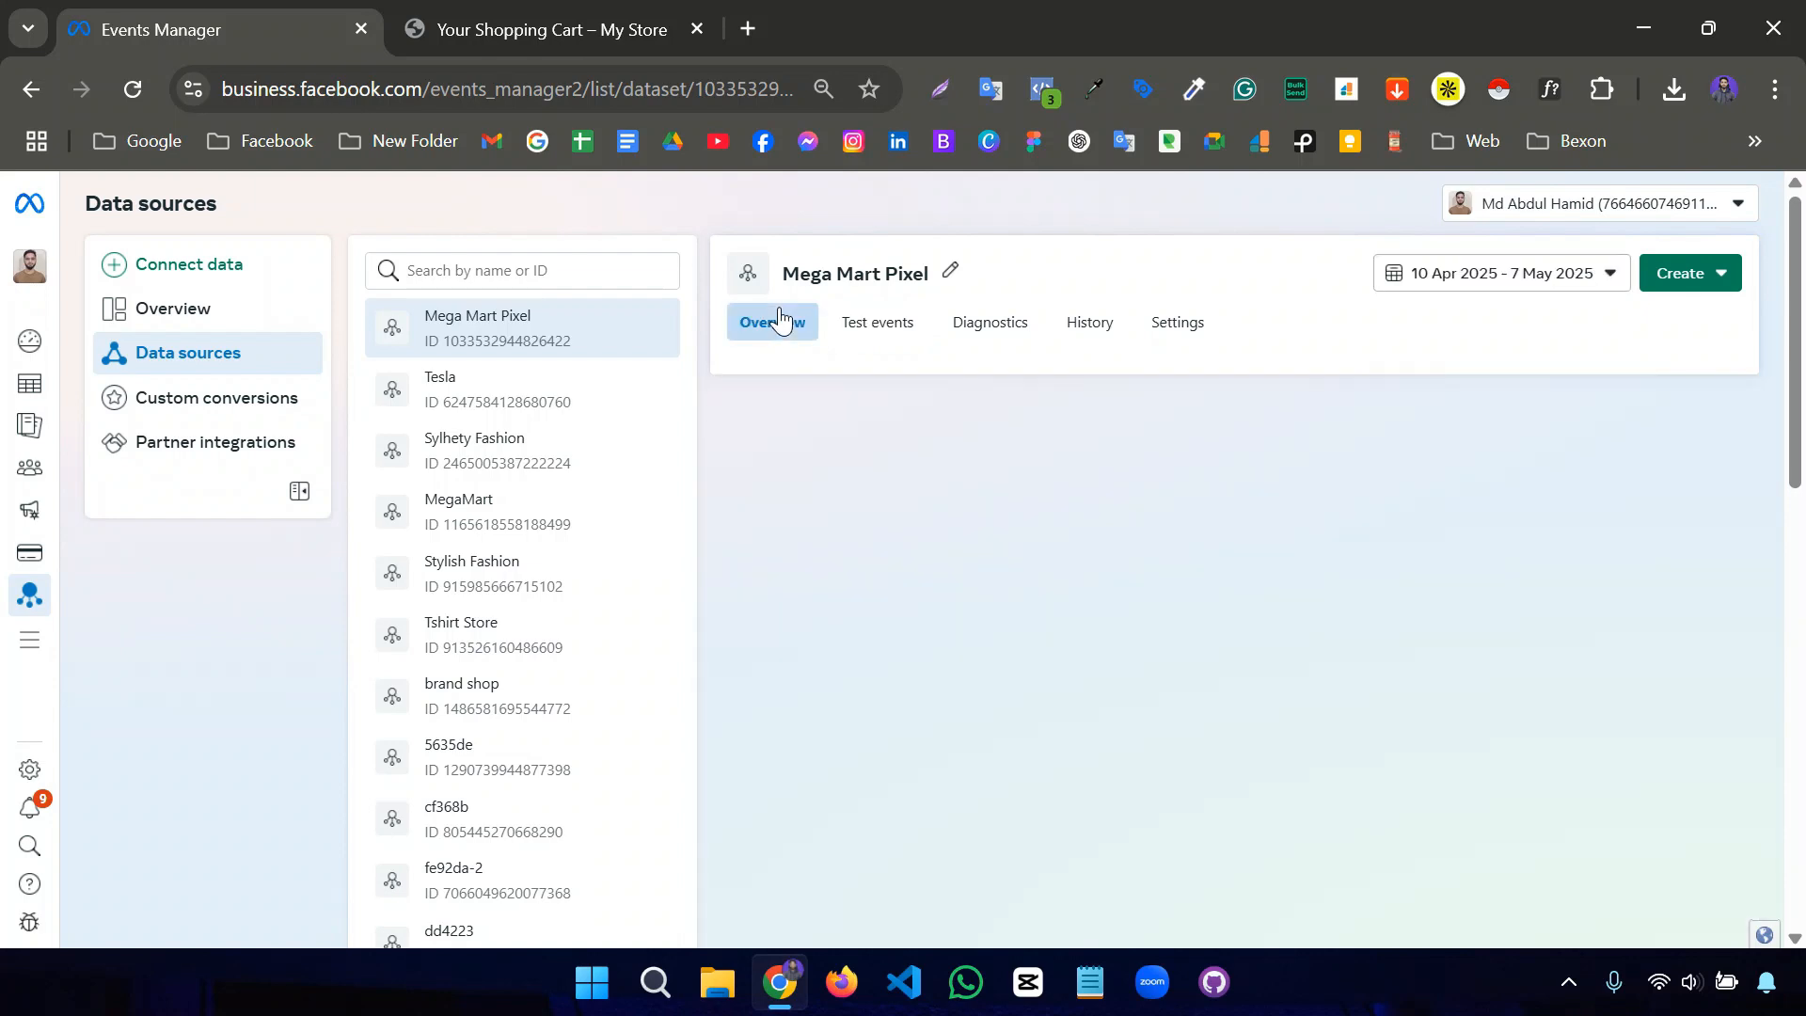
{"action": "scroll", "coordinate": [1008, 621], "scroll_direction": "down", "scroll_amount": 3}
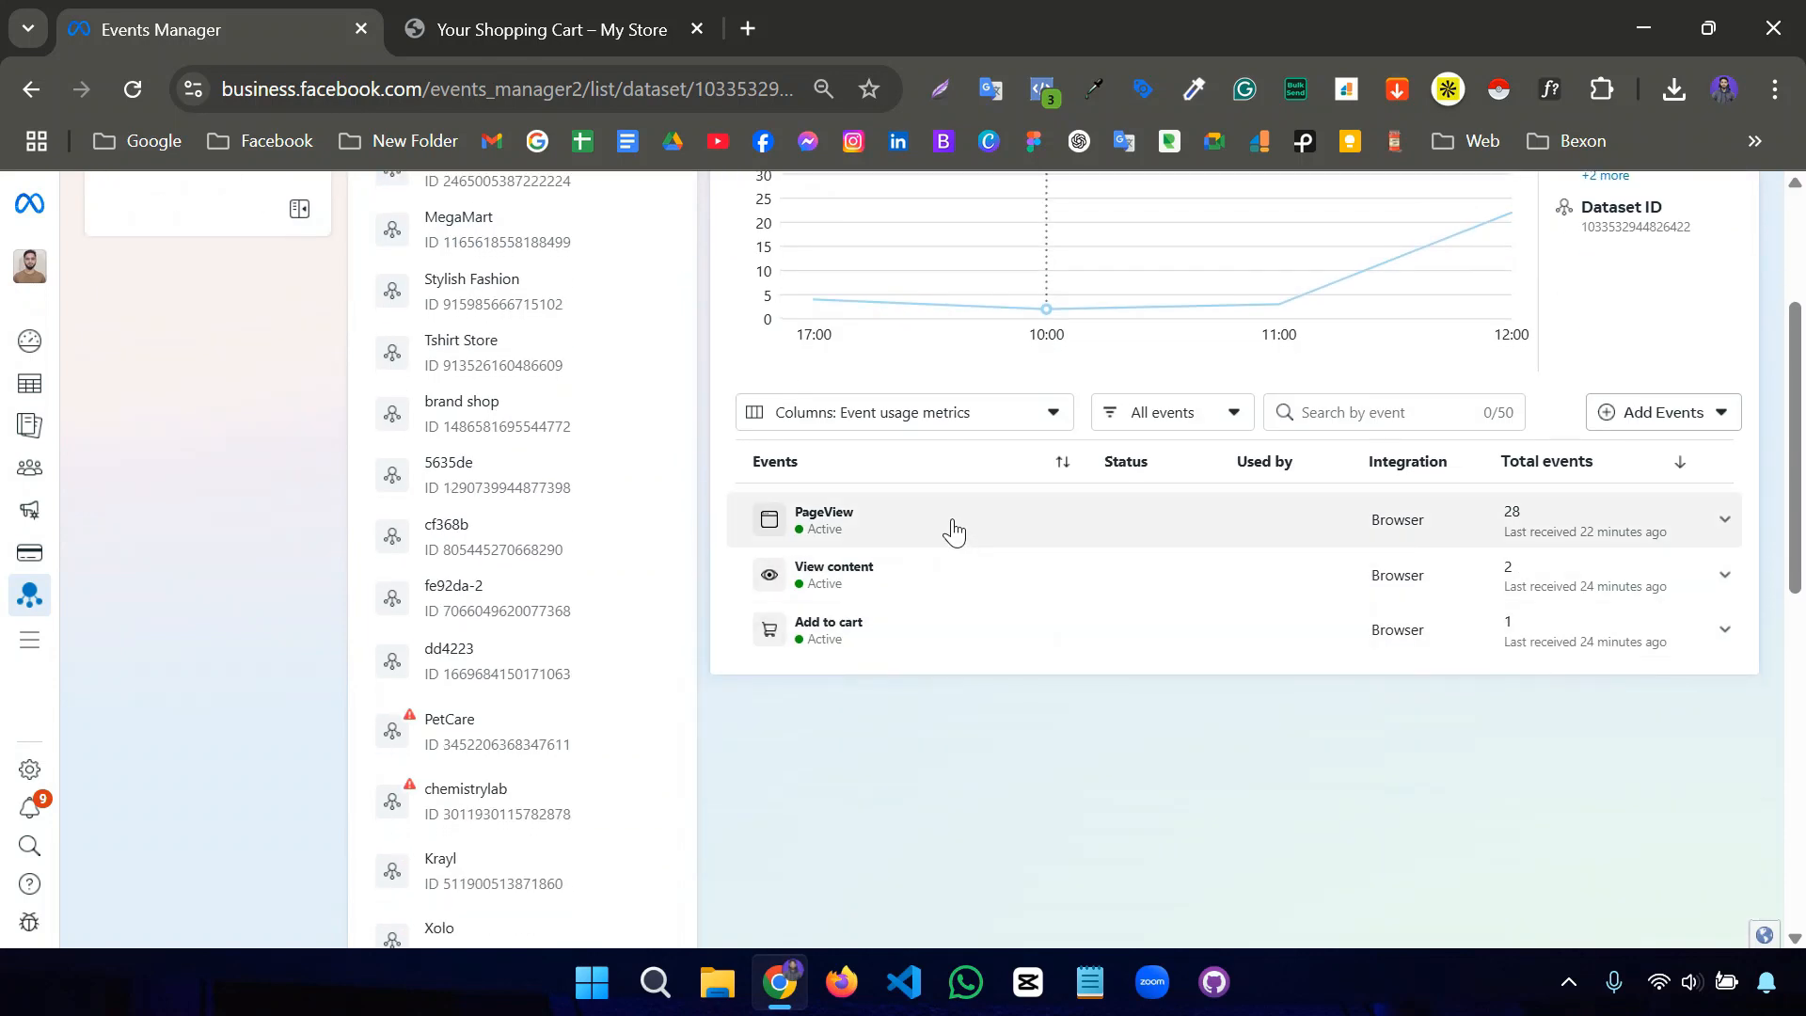